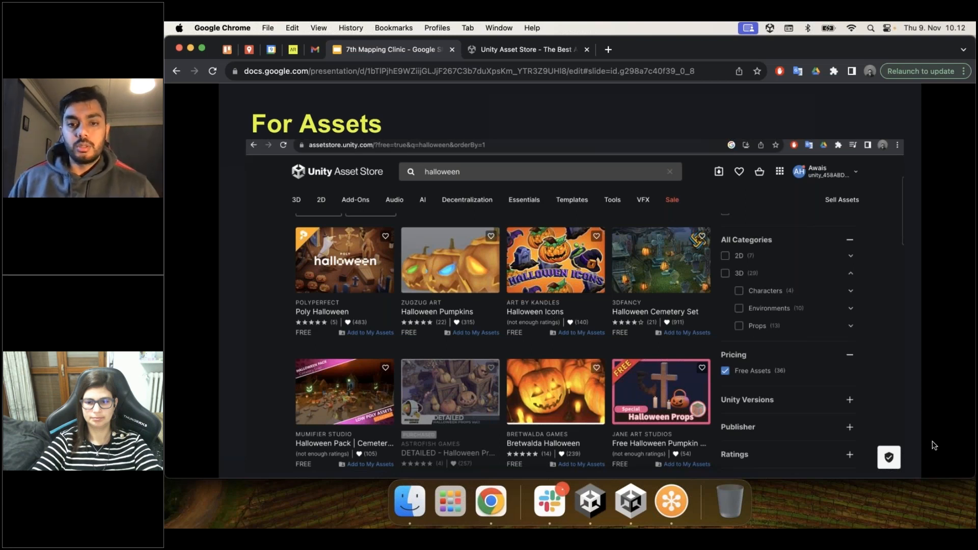
# Step: Review the "For Assets" and "Inside Unity" slides and leave the slideshow view
pyautogui.press('Right')
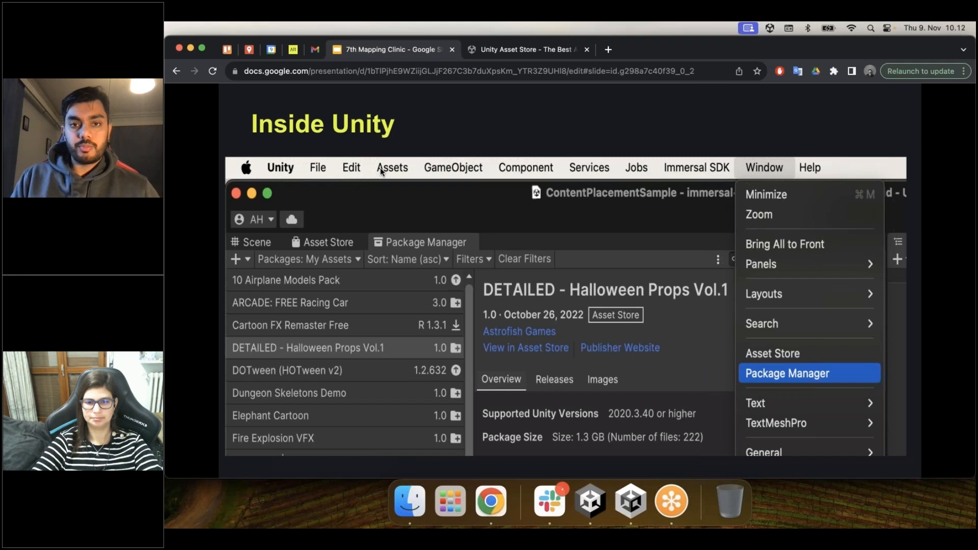
pyautogui.press('Left')
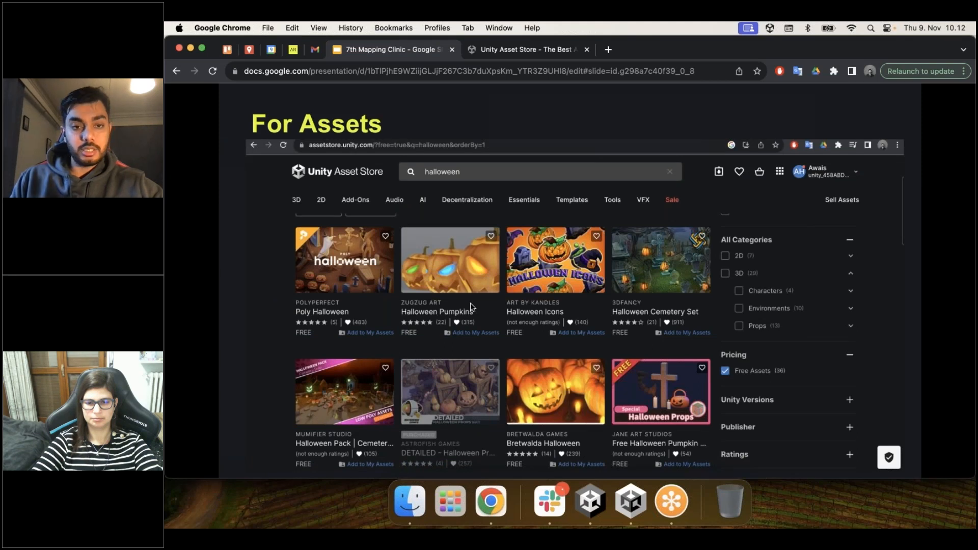
pyautogui.press('Right')
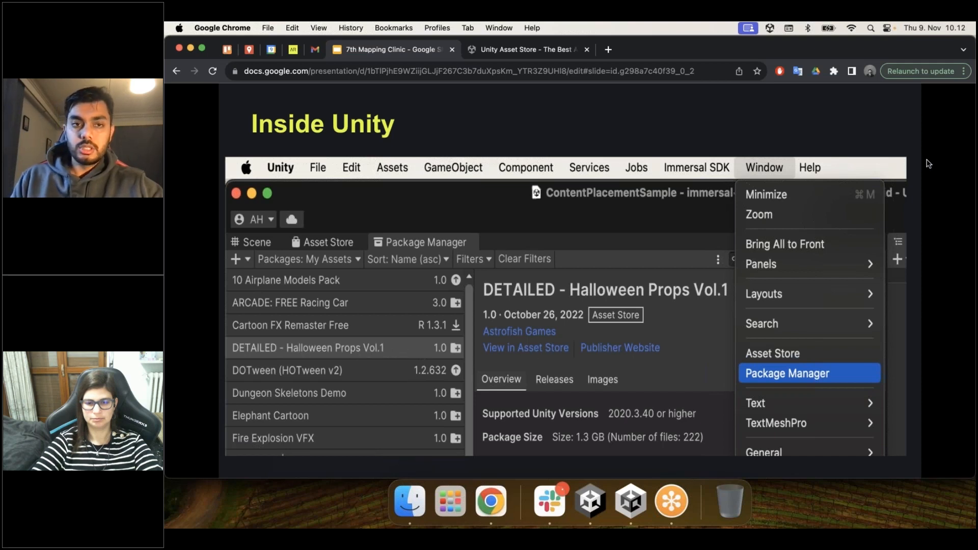
pyautogui.press('Right')
pyautogui.press('Left')
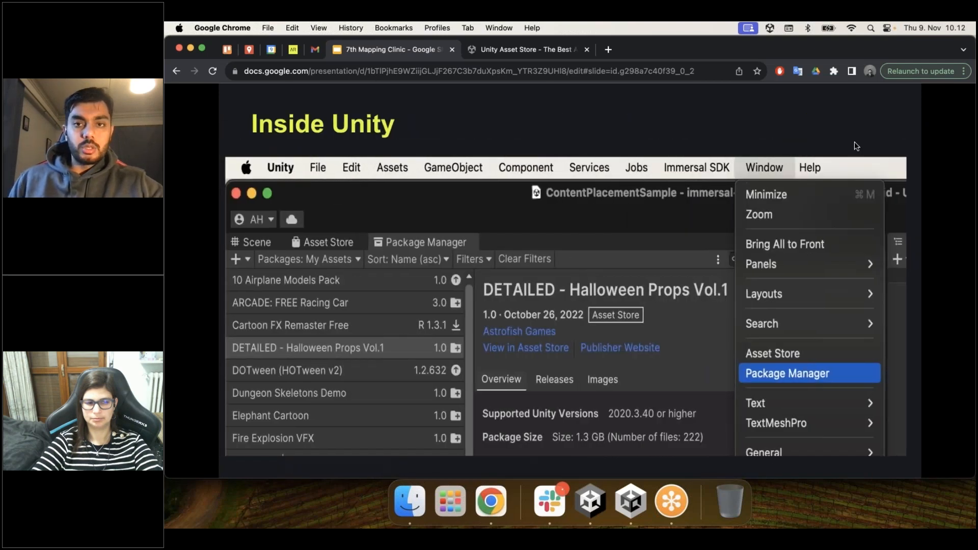
pyautogui.press('Escape')
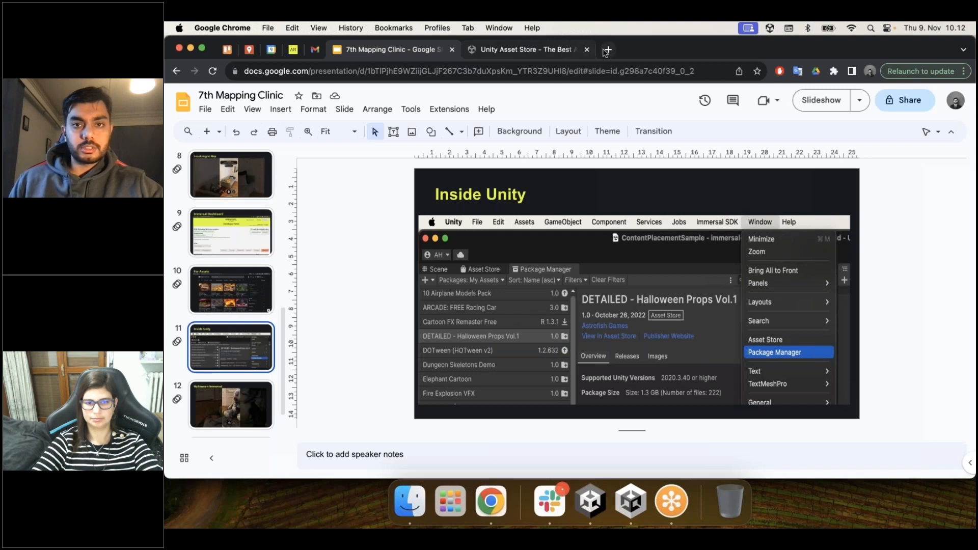
# Step: Open the Immersal Developer Portal dashboard in a new browser tab
pyautogui.press('super+t')
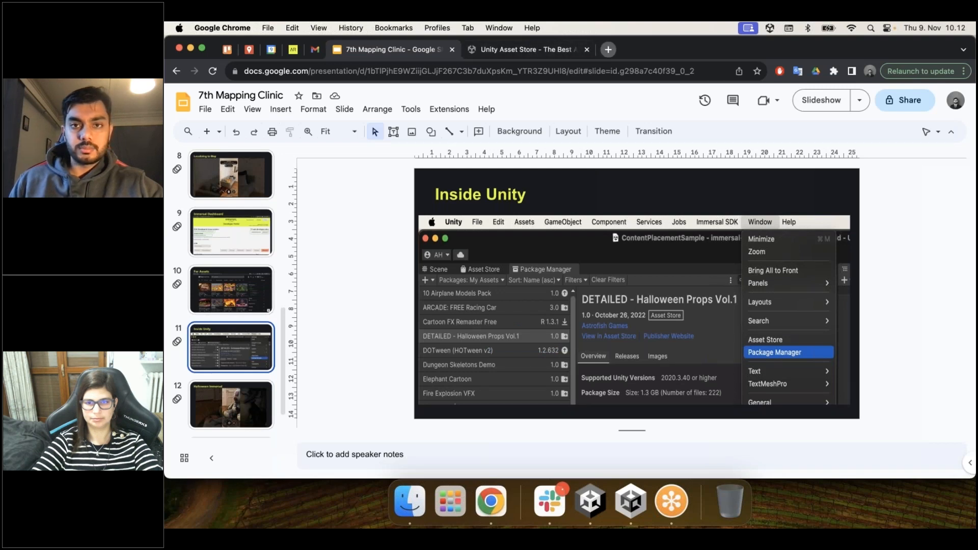
pyautogui.write('immer')
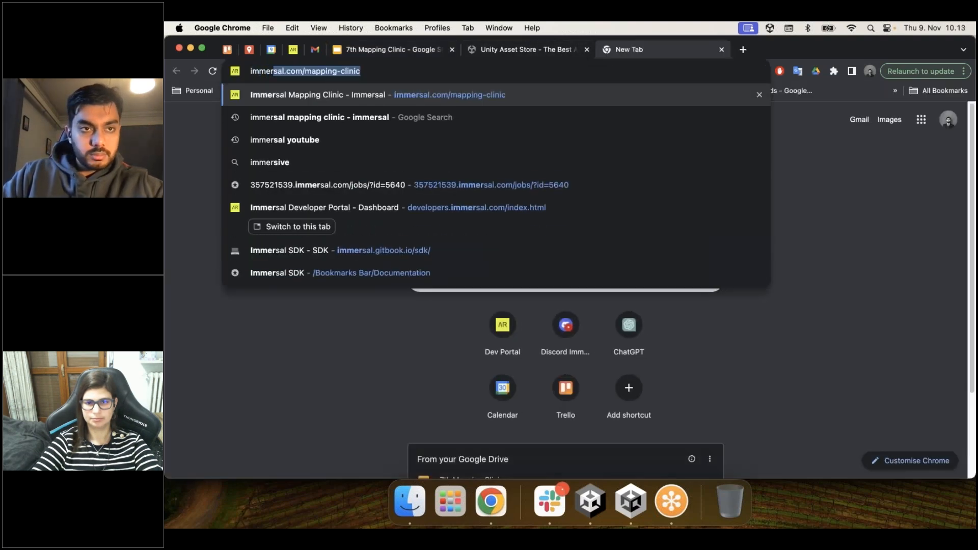
pyautogui.write('sal dash')
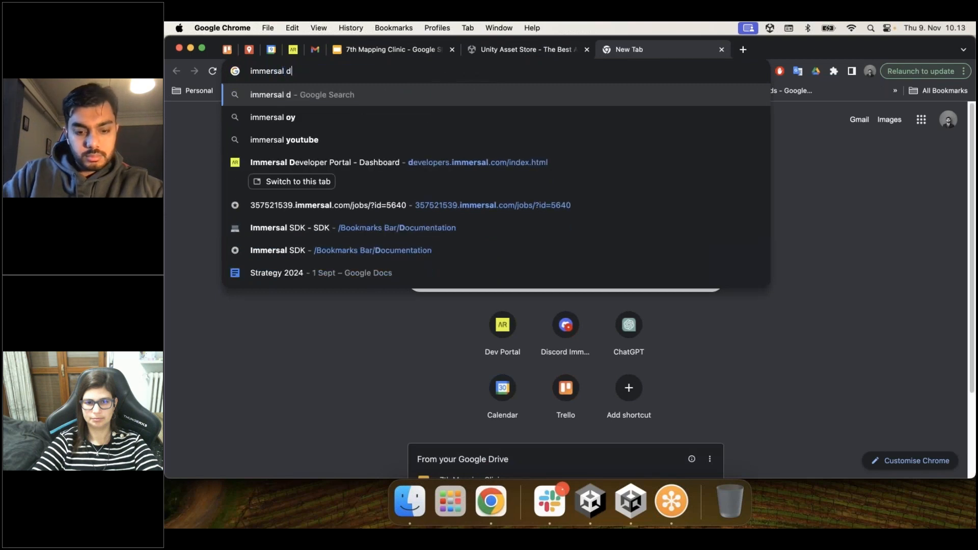
pyautogui.press('Down')
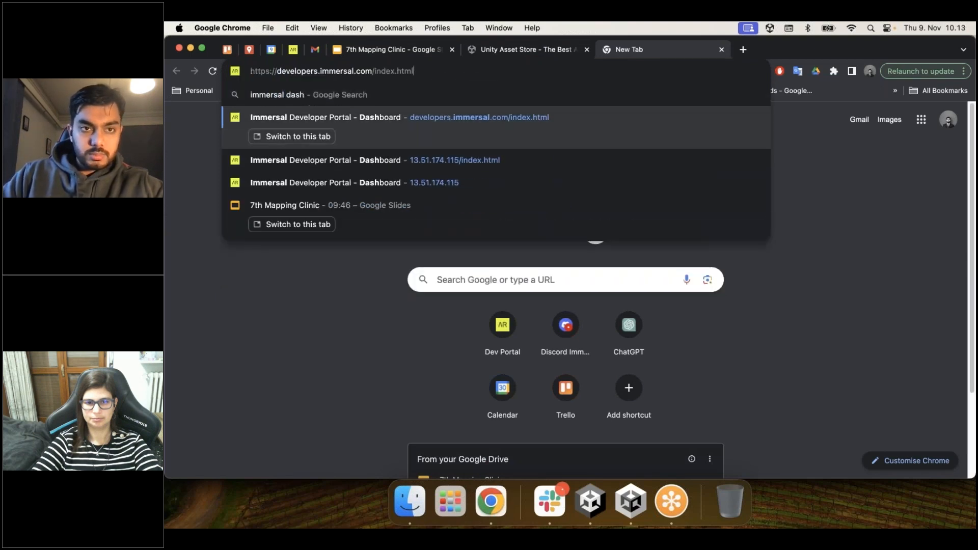
pyautogui.press('Return')
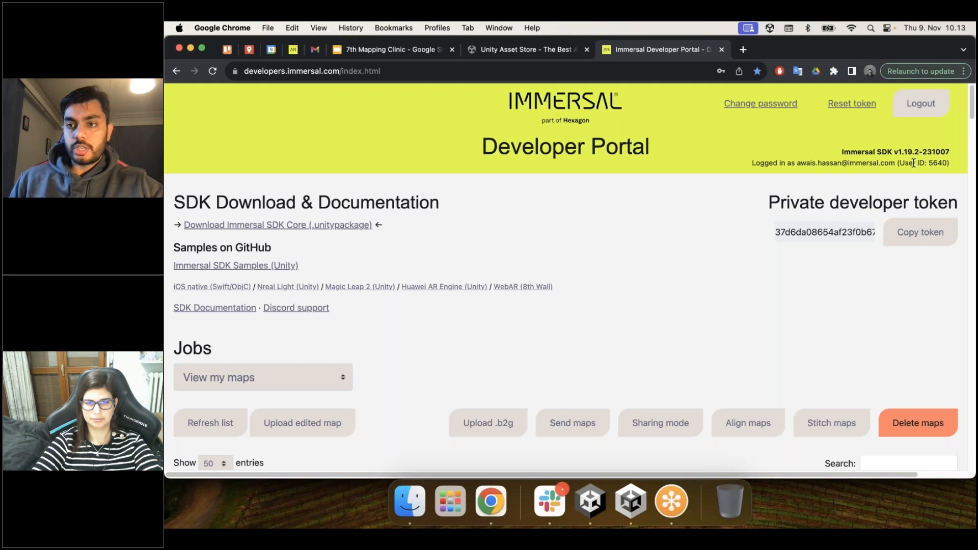
# Step: Point out the account's user ID and download the Immersal SDK Core Unity package from the developer portal
pyautogui.moveTo(901, 163); pyautogui.dragTo(931, 164)
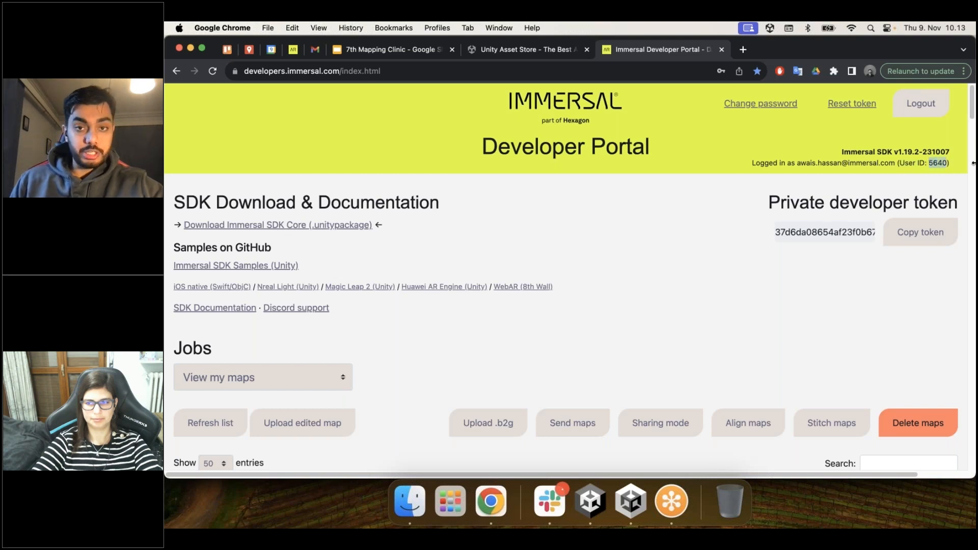
pyautogui.click(656, 230)
pyautogui.scroll(-1, 362, 235)
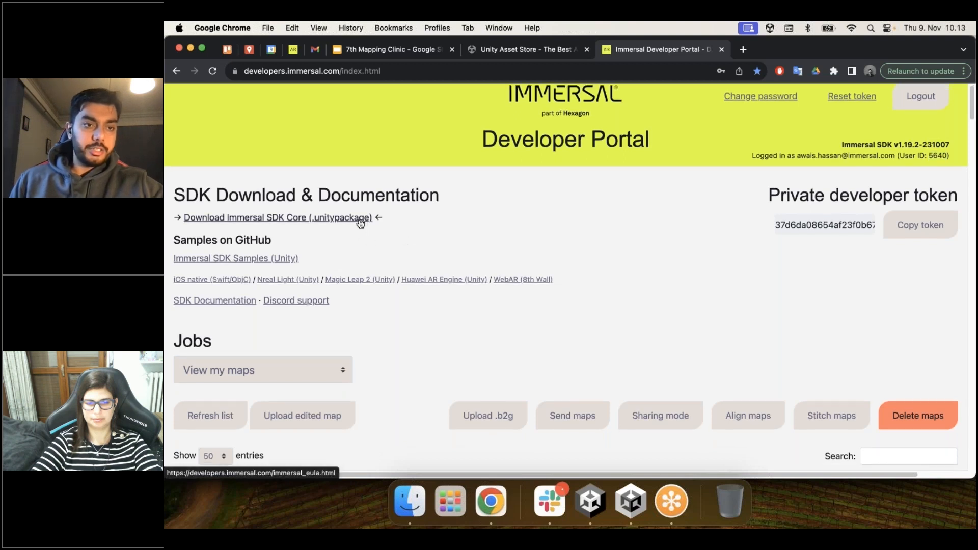
pyautogui.click(331, 218)
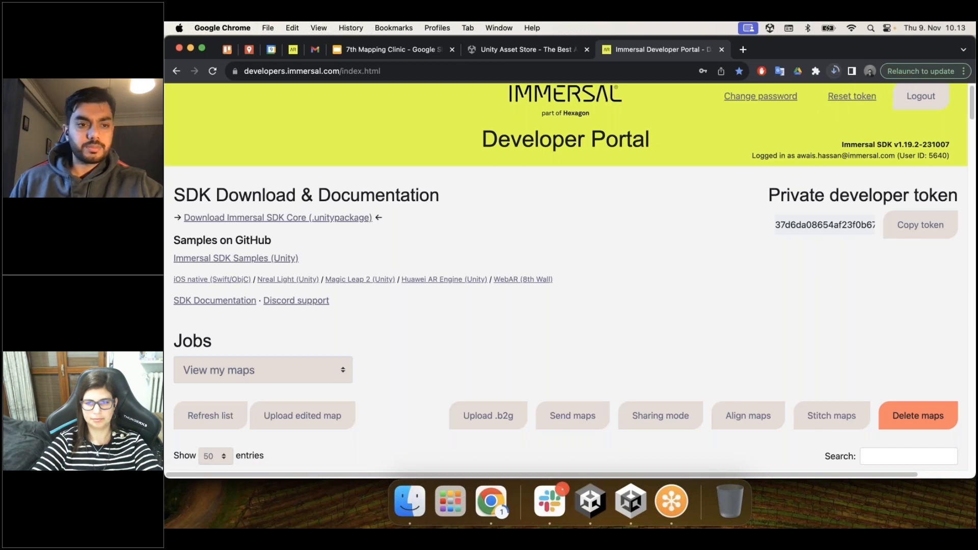
# Step: Open the Immersal SDK Samples (Unity) GitHub repository in a separate tab and download it as a ZIP
pyautogui.keyDown('super'); pyautogui.click(225, 259); pyautogui.keyUp('super')
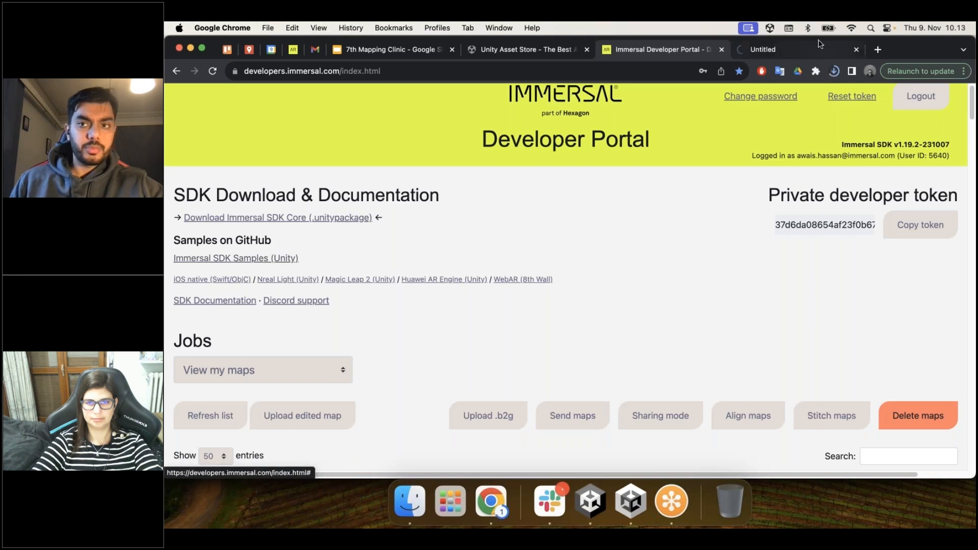
pyautogui.click(805, 51)
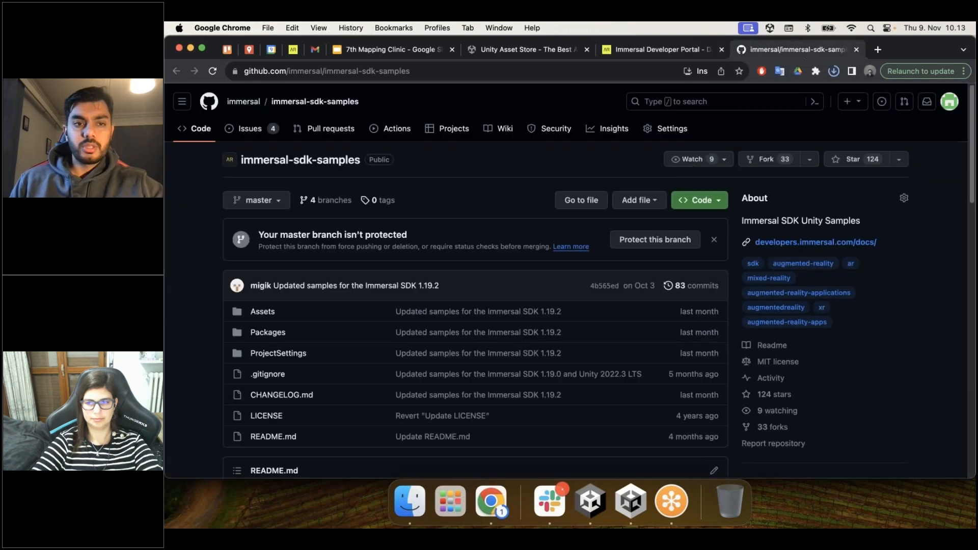
pyautogui.click(703, 206)
pyautogui.click(558, 381)
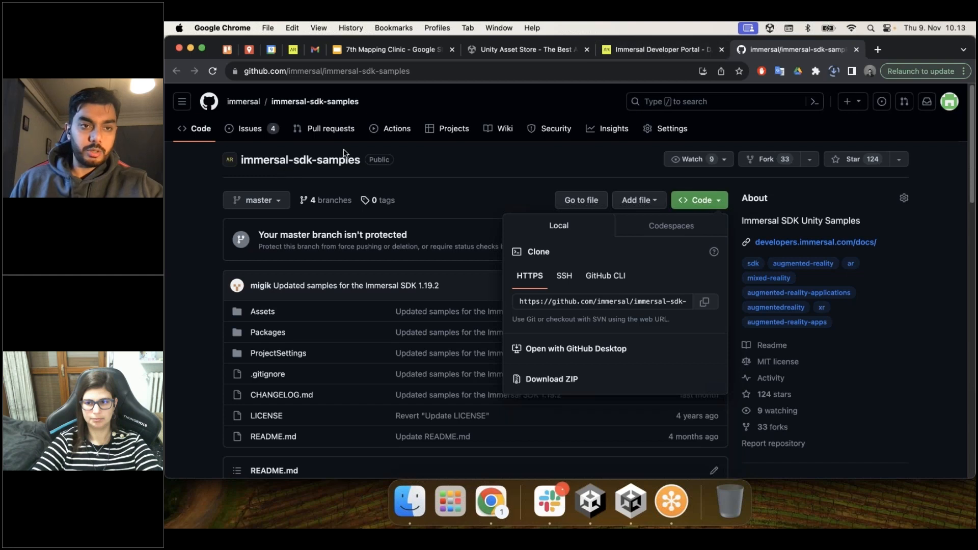
# Step: Switch to the Unity Asset Store page and look over its home page
pyautogui.click(693, 51)
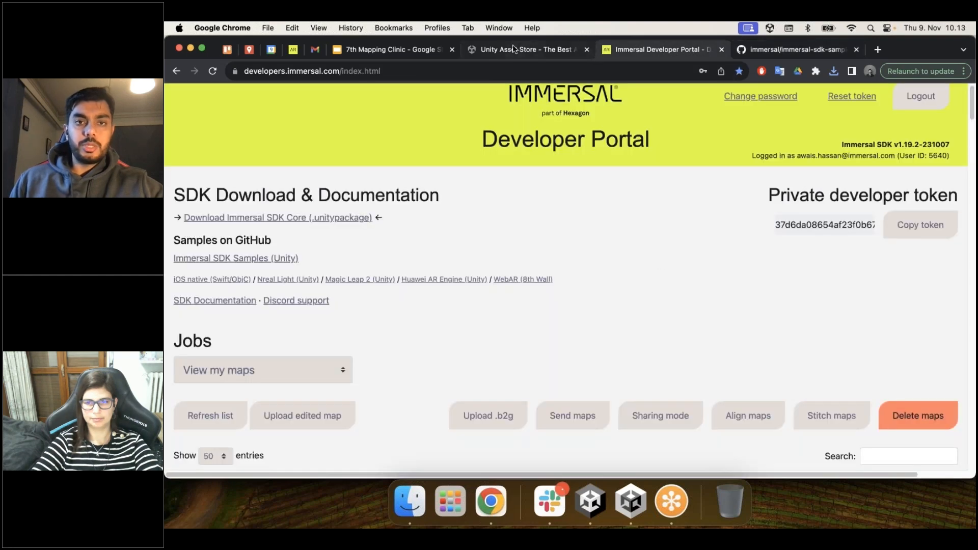
pyautogui.click(528, 51)
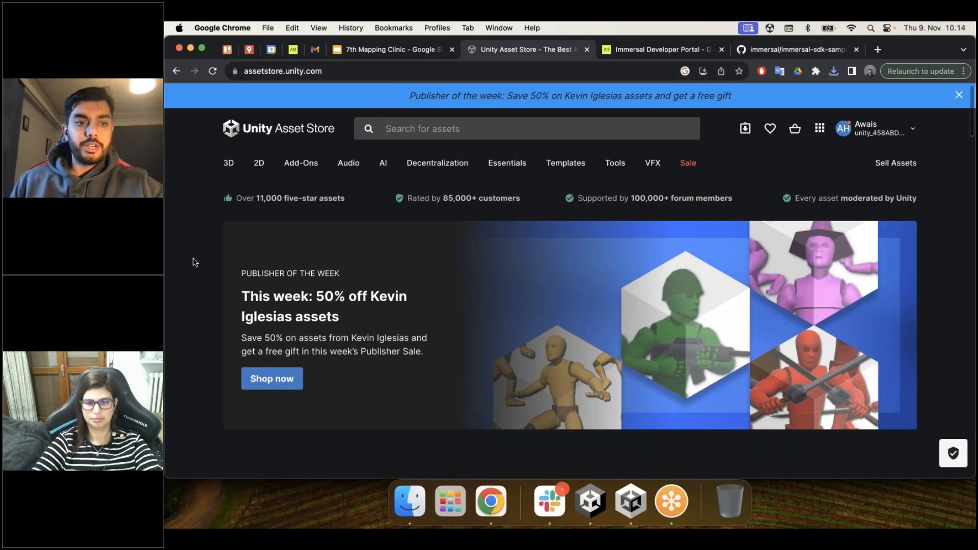
pyautogui.scroll(-5, 229, 244)
pyautogui.scroll(6, 243, 212)
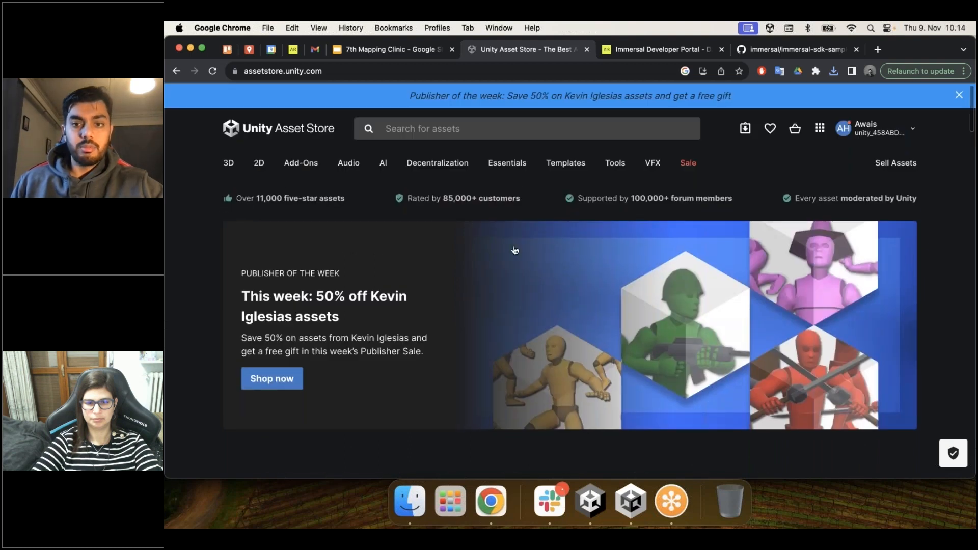
pyautogui.scroll(-15, 515, 252)
pyautogui.scroll(10, 525, 240)
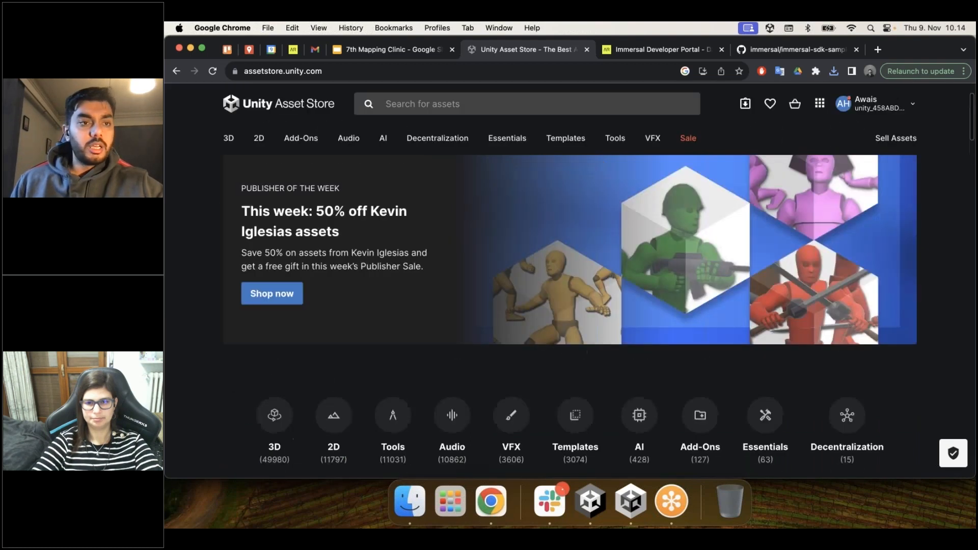
# Step: Open the store's 3D category and browse the listed assets
pyautogui.click(230, 164)
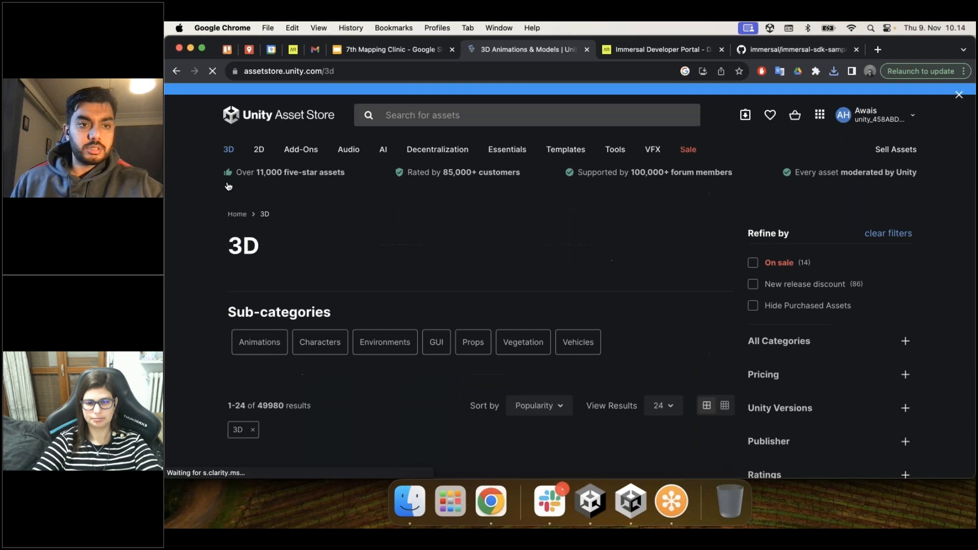
pyautogui.scroll(-5, 204, 220)
pyautogui.scroll(-8, 204, 220)
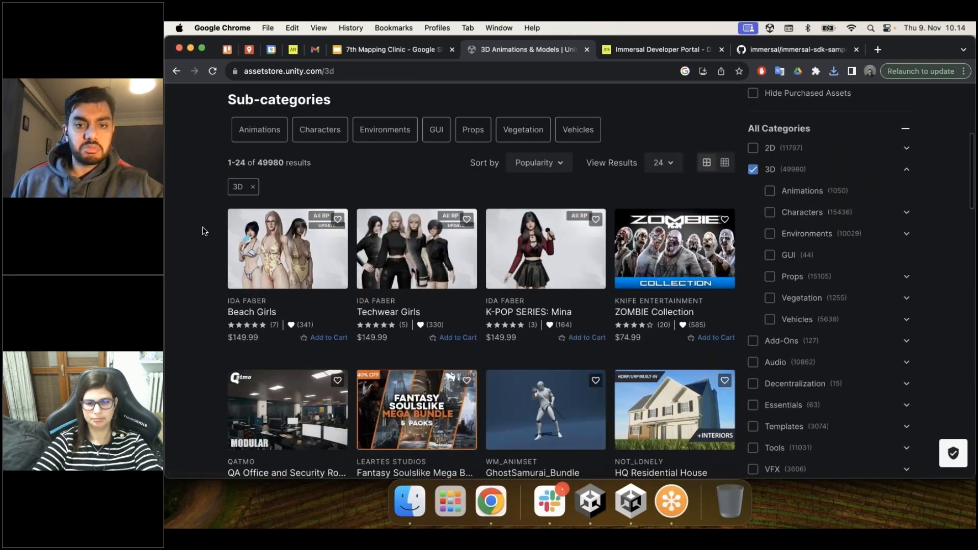
pyautogui.scroll(10, 447, 300)
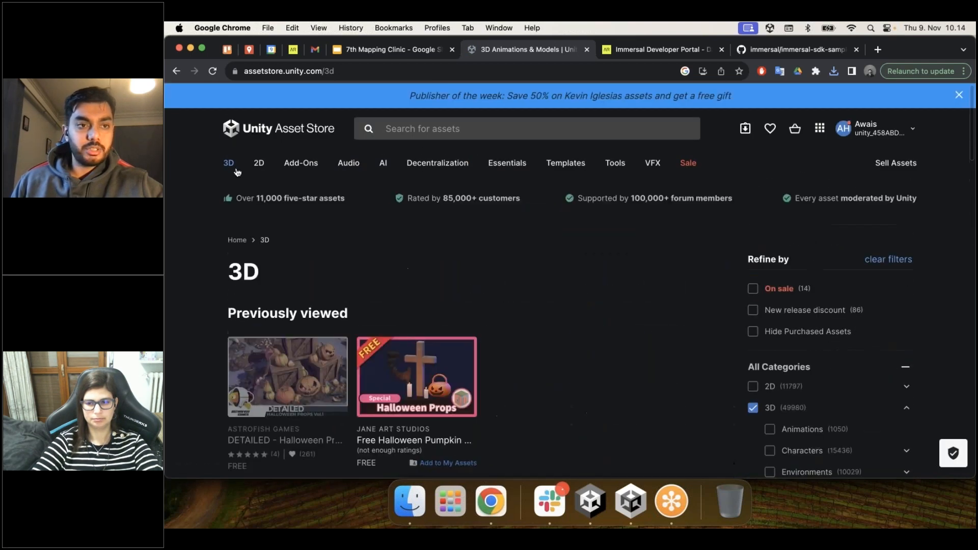
pyautogui.moveTo(234, 170)
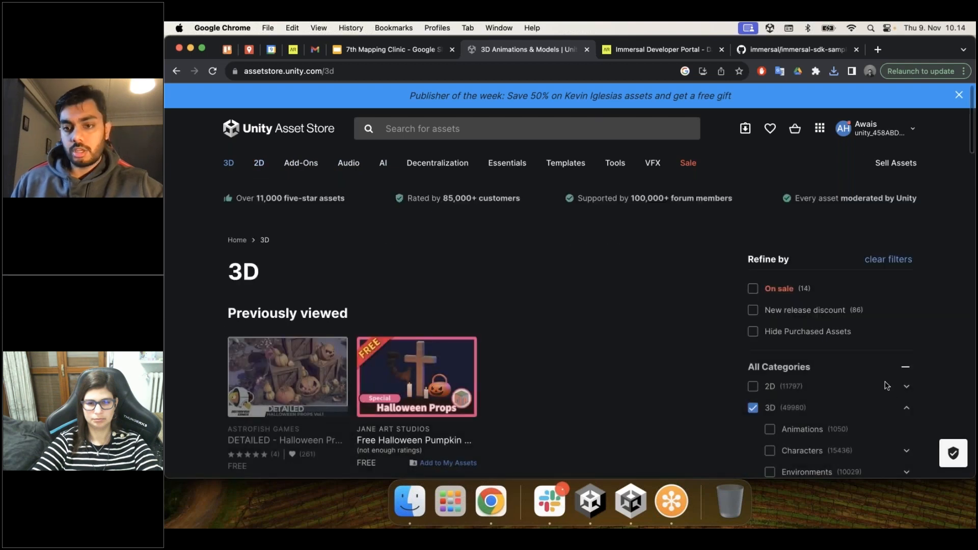
# Step: Filter the 3D assets to the Environments subcategory
pyautogui.scroll(-3, 713, 301)
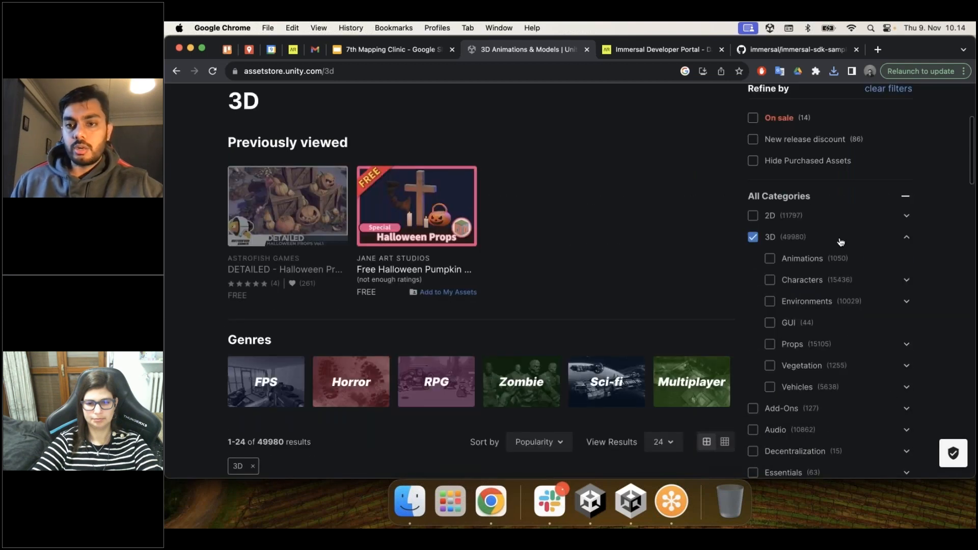
pyautogui.scroll(-1, 841, 242)
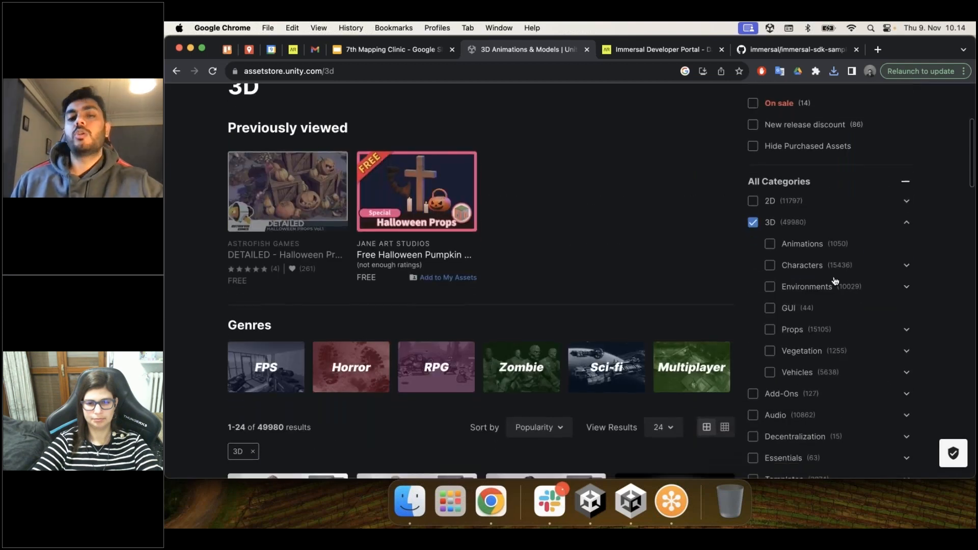
pyautogui.click(770, 287)
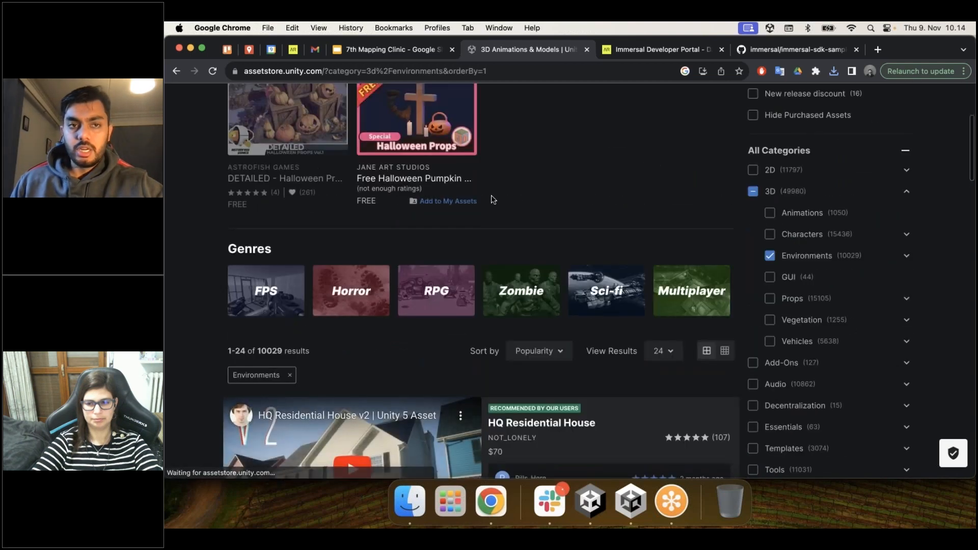
# Step: Search the Asset Store for "halloween" by reusing the recent search
pyautogui.scroll(4, 498, 180)
pyautogui.click(514, 127)
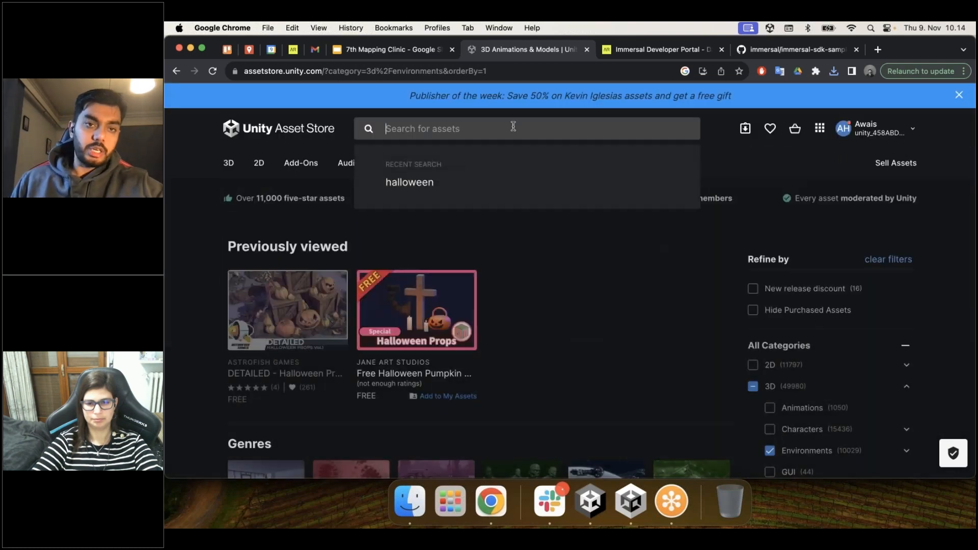
pyautogui.click(565, 176)
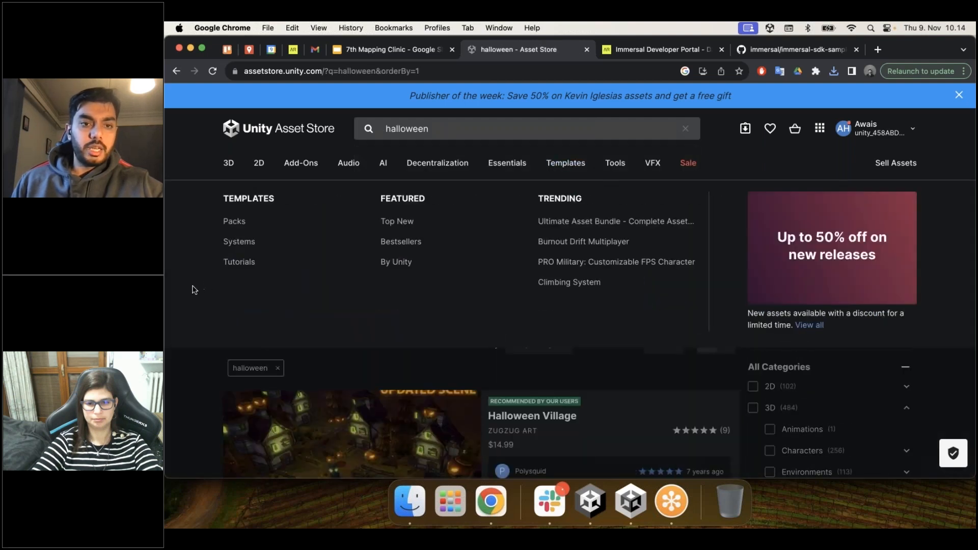
# Step: Browse the halloween search results and compare the available asset packs
pyautogui.scroll(-3, 554, 282)
pyautogui.scroll(1, 554, 282)
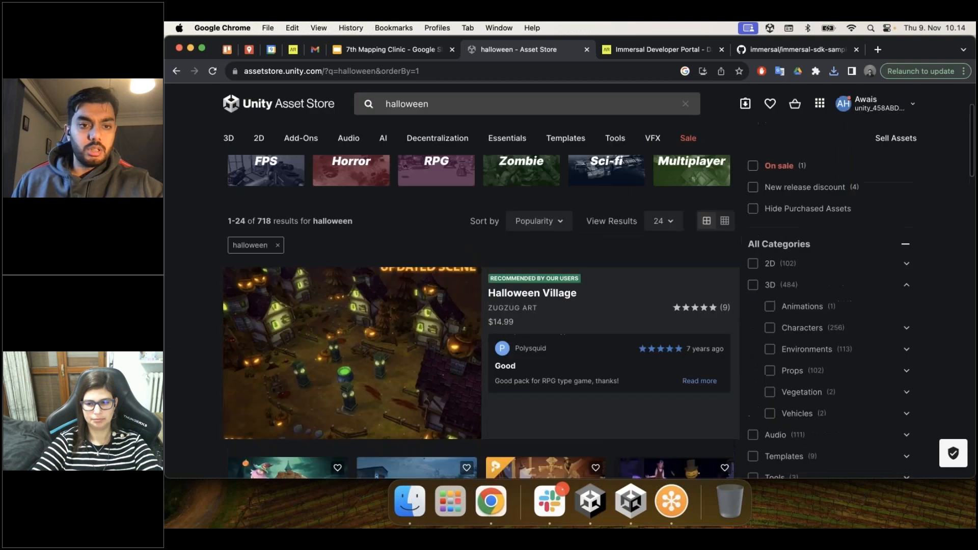
pyautogui.scroll(-5, 554, 282)
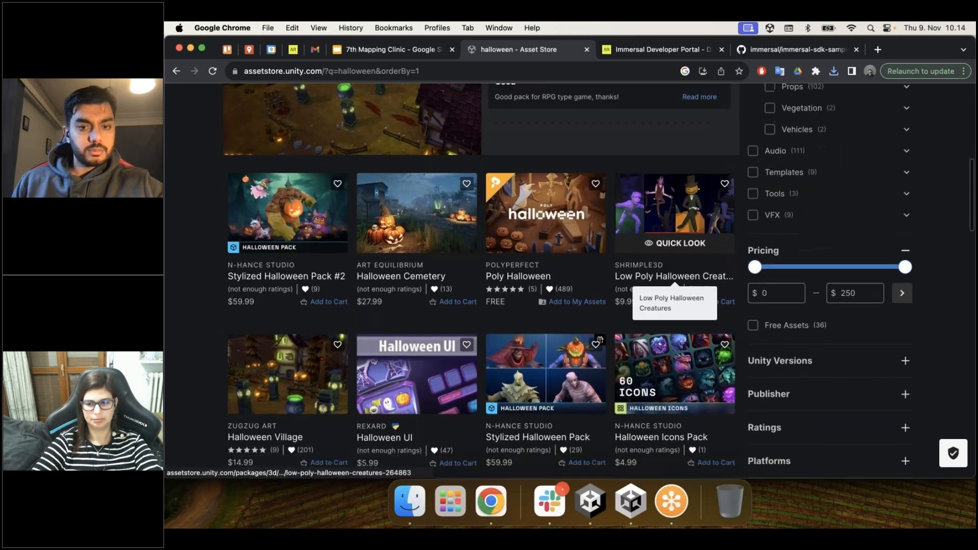
pyautogui.scroll(-2, 431, 226)
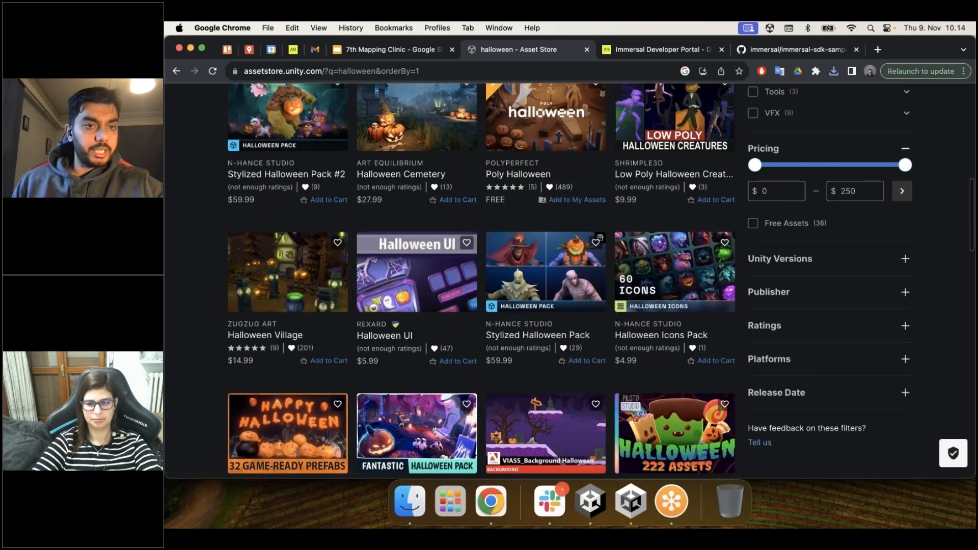
pyautogui.scroll(-2, 214, 240)
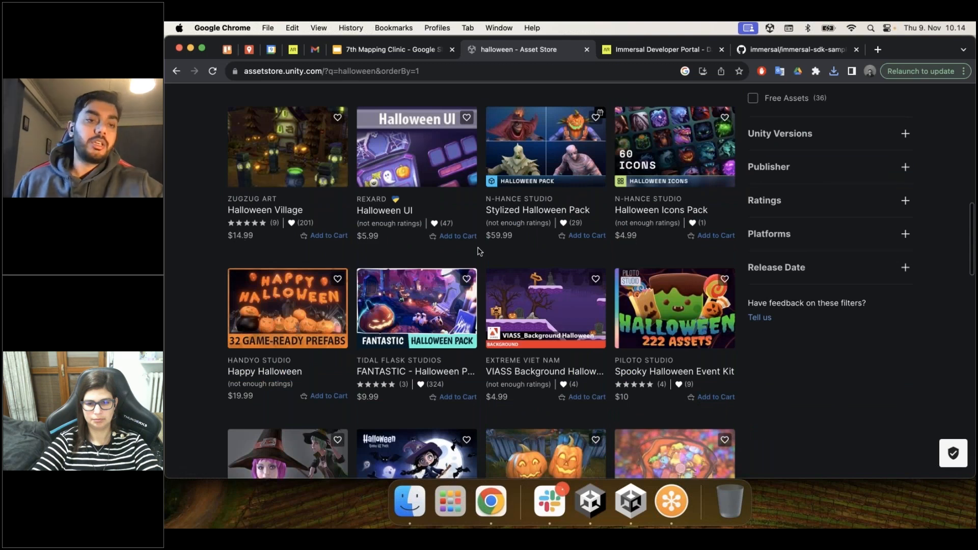
pyautogui.scroll(1, 478, 251)
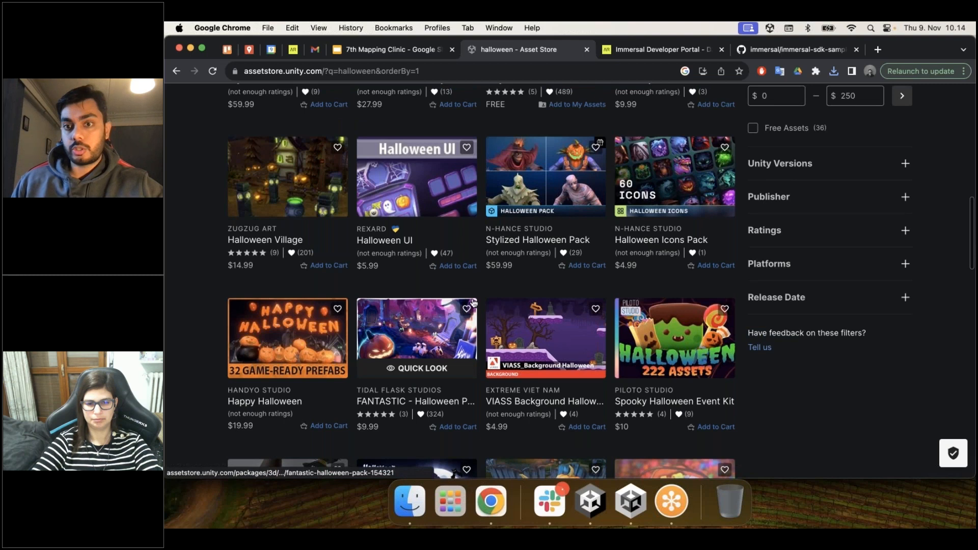
pyautogui.scroll(3, 359, 313)
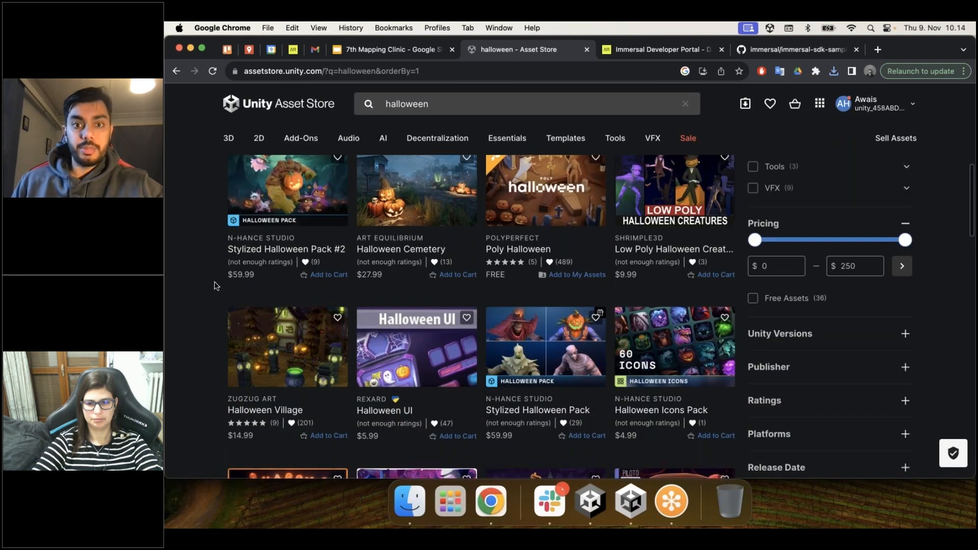
# Step: Limit the halloween results to free assets and open the DETAILED - Halloween Props Vol.1 page
pyautogui.click(753, 298)
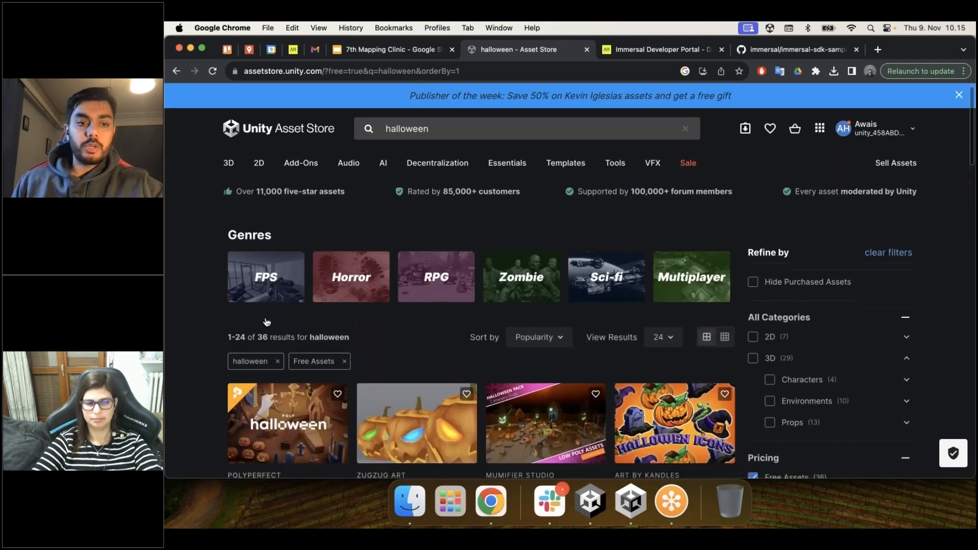
pyautogui.scroll(-5, 214, 259)
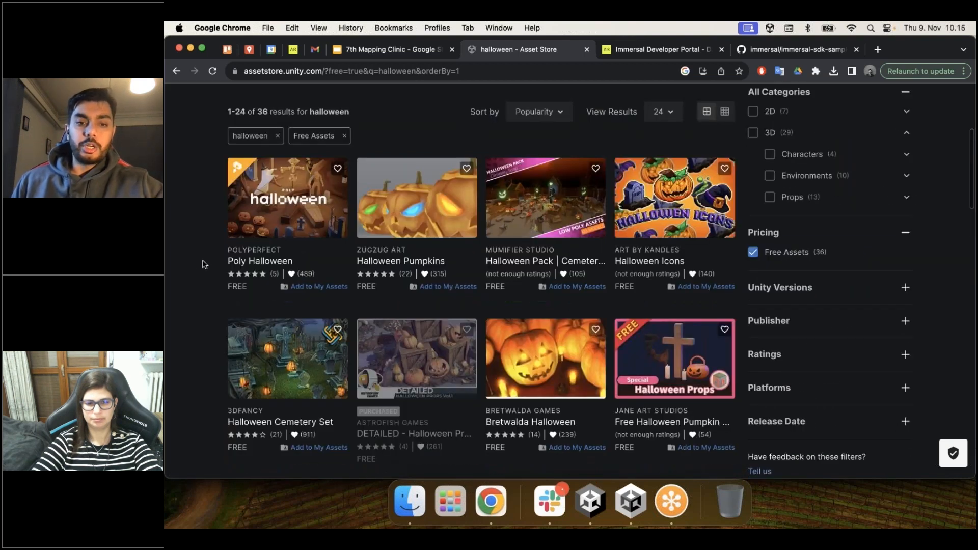
pyautogui.scroll(-1, 204, 264)
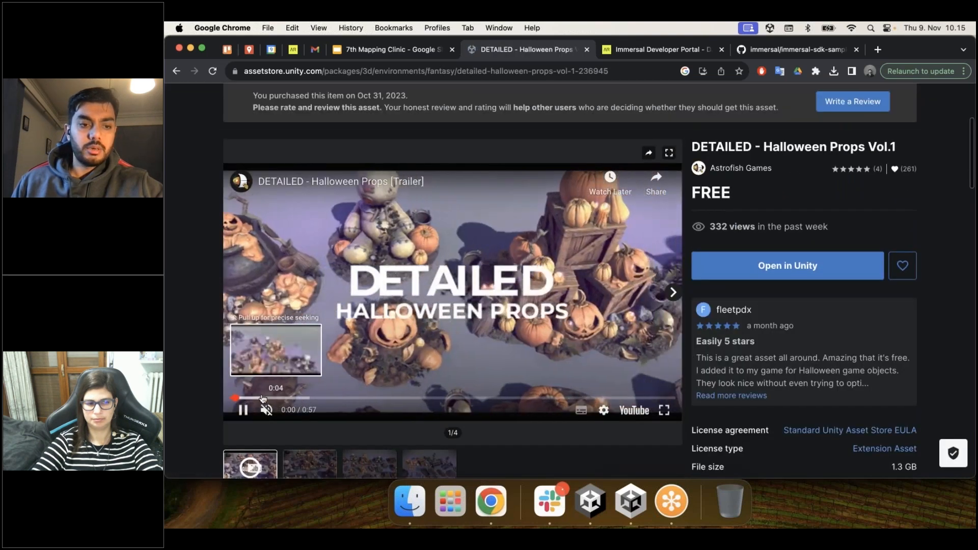
# Step: Preview the trailer and gallery images of DETAILED - Halloween Props Vol.1, and return to the search results
pyautogui.click(262, 398)
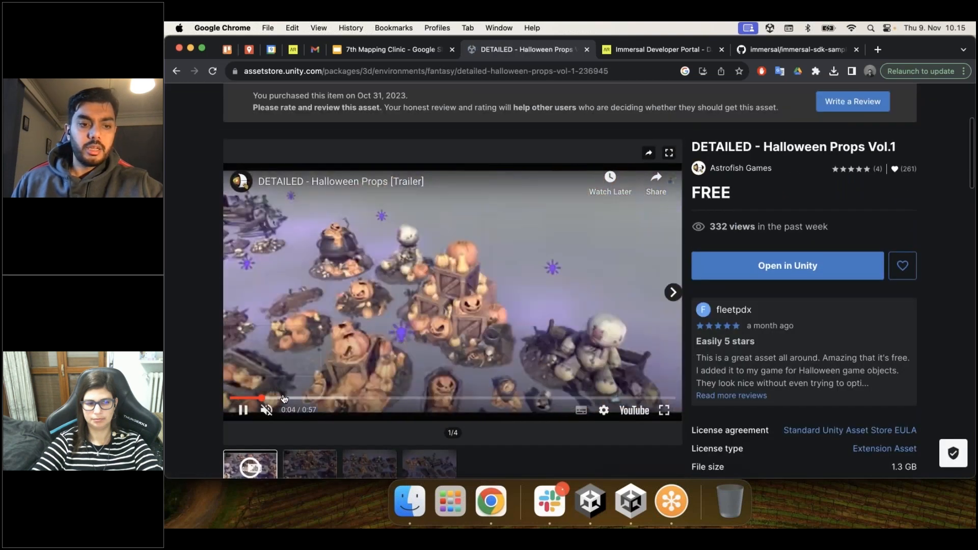
pyautogui.click(529, 279)
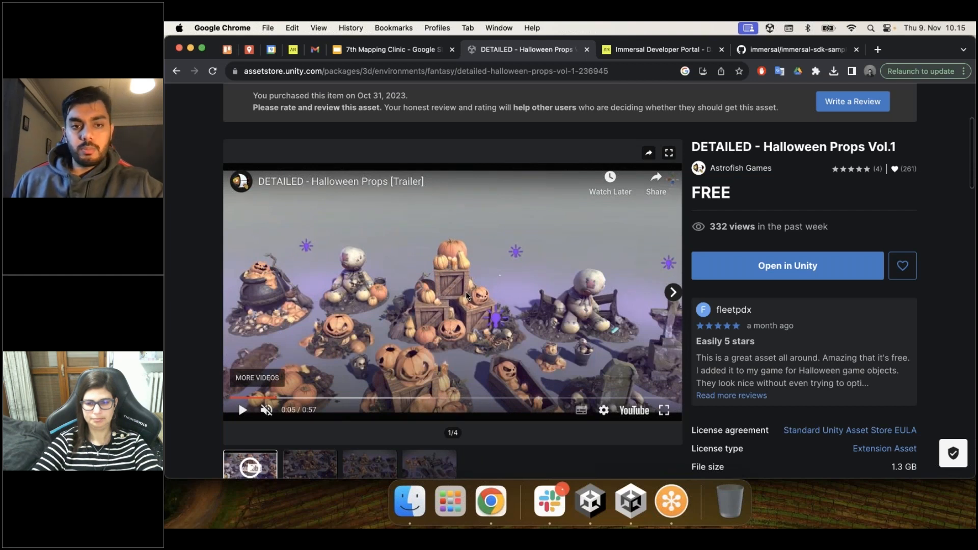
pyautogui.click(468, 306)
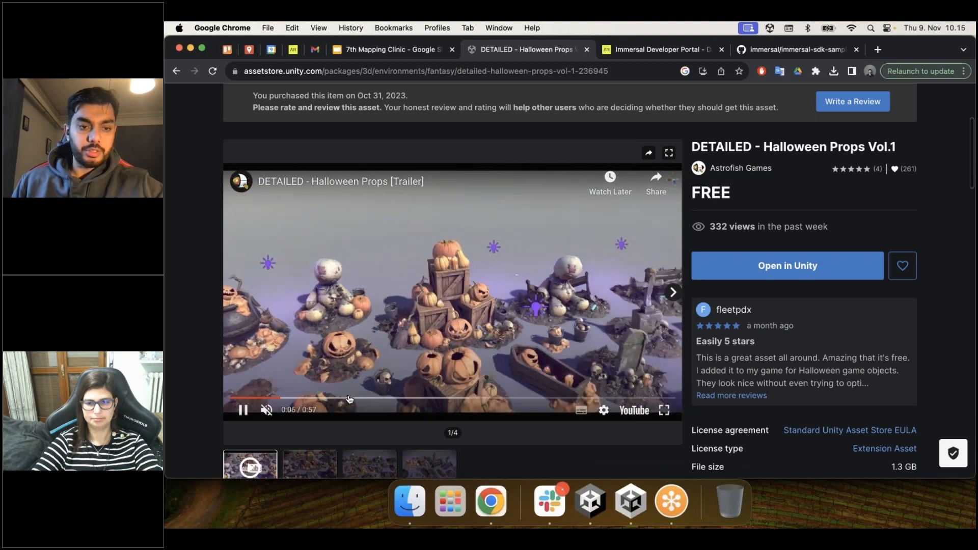
pyautogui.click(372, 398)
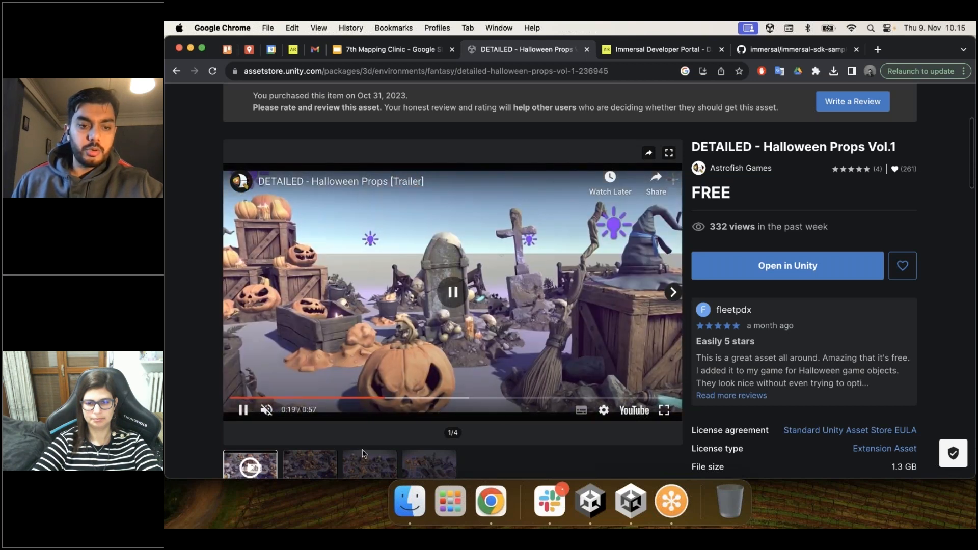
pyautogui.click(368, 462)
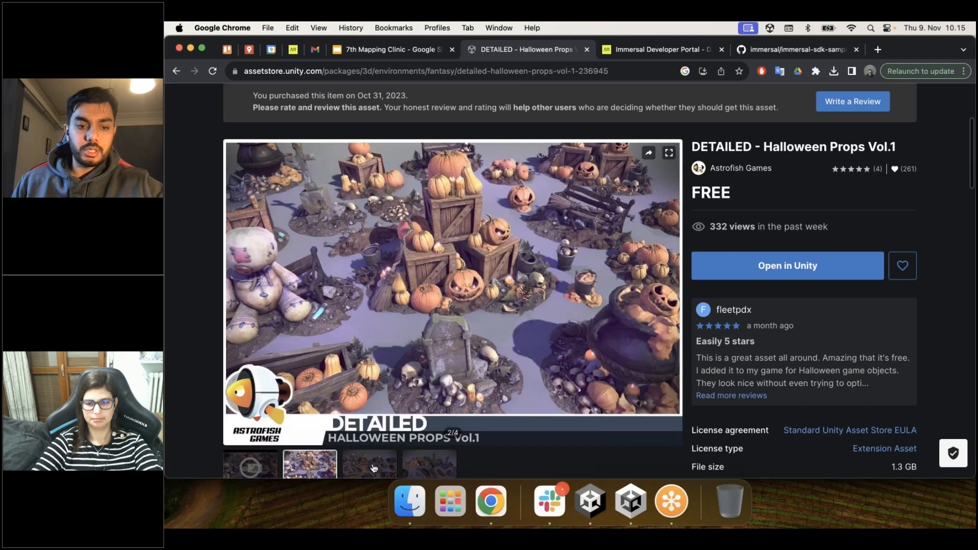
pyautogui.click(374, 467)
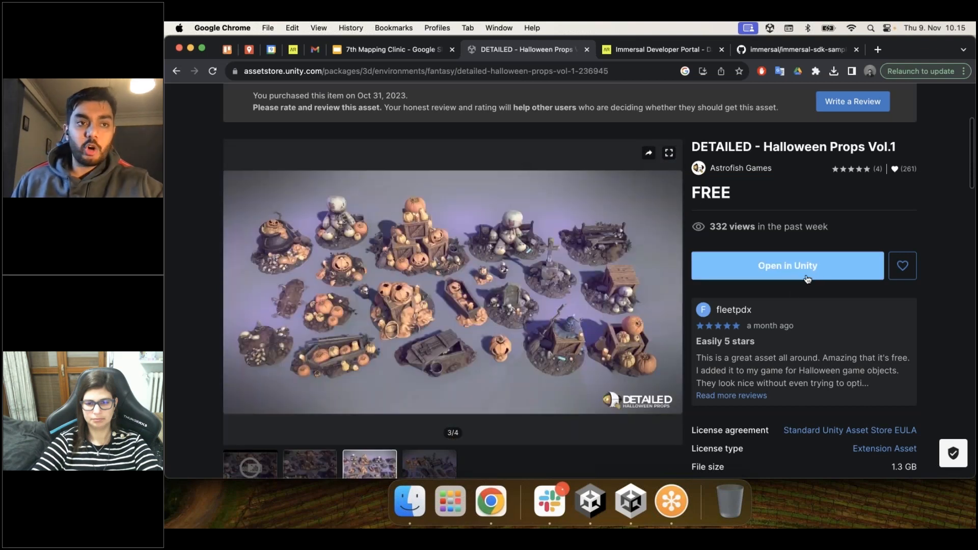
pyautogui.click(177, 72)
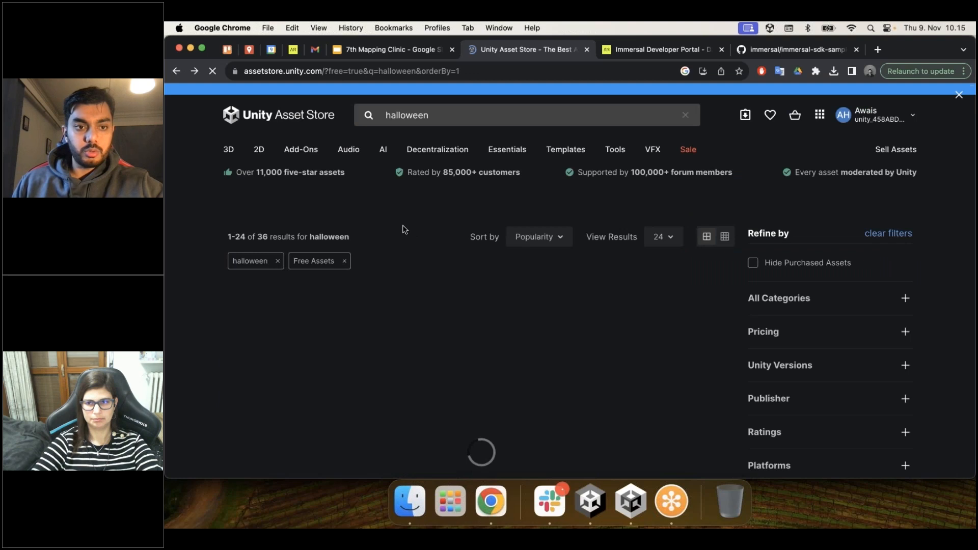
# Step: Add the free Halloween Pumpkins asset by ZugZug Art to My Assets and return to the search results
pyautogui.scroll(-3, 597, 323)
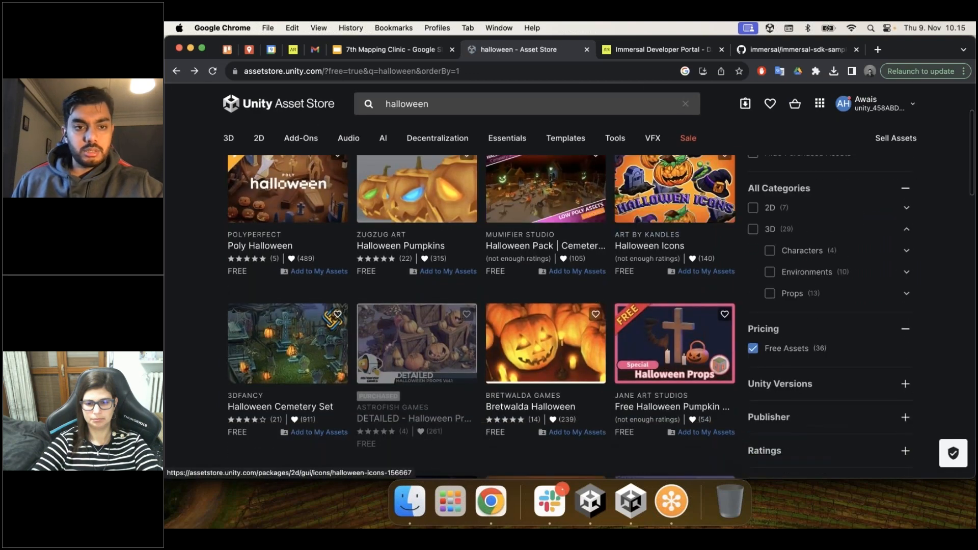
pyautogui.click(427, 170)
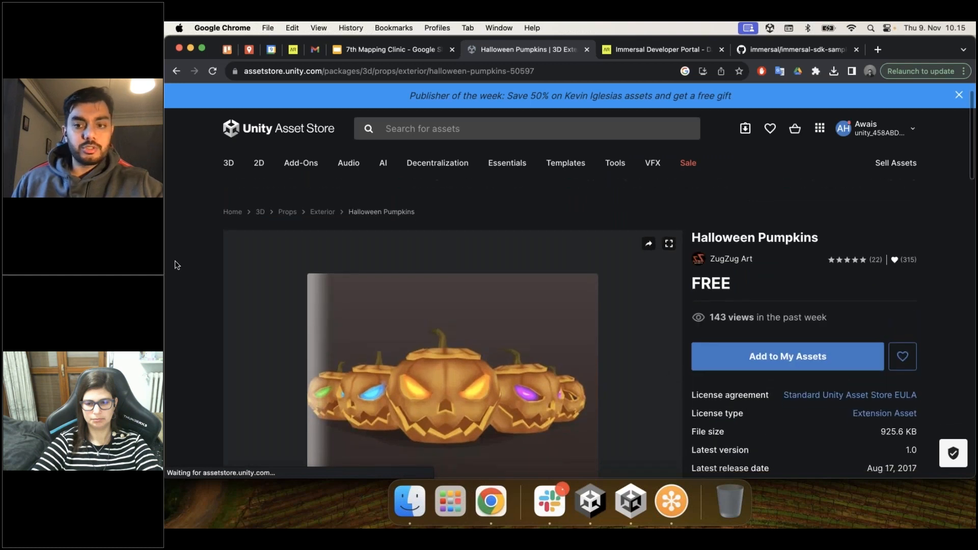
pyautogui.scroll(-3, 607, 255)
pyautogui.click(754, 215)
pyautogui.click(650, 370)
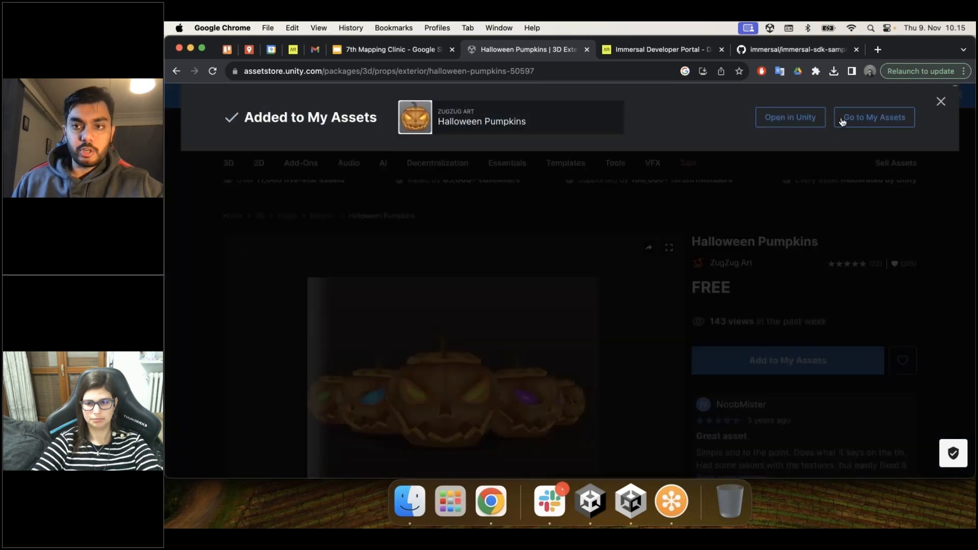
pyautogui.click(941, 102)
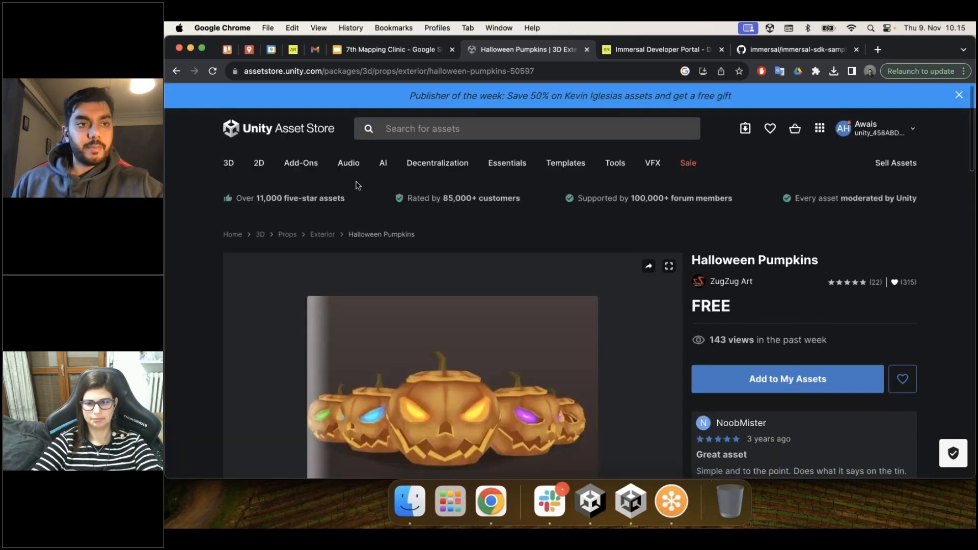
pyautogui.click(175, 72)
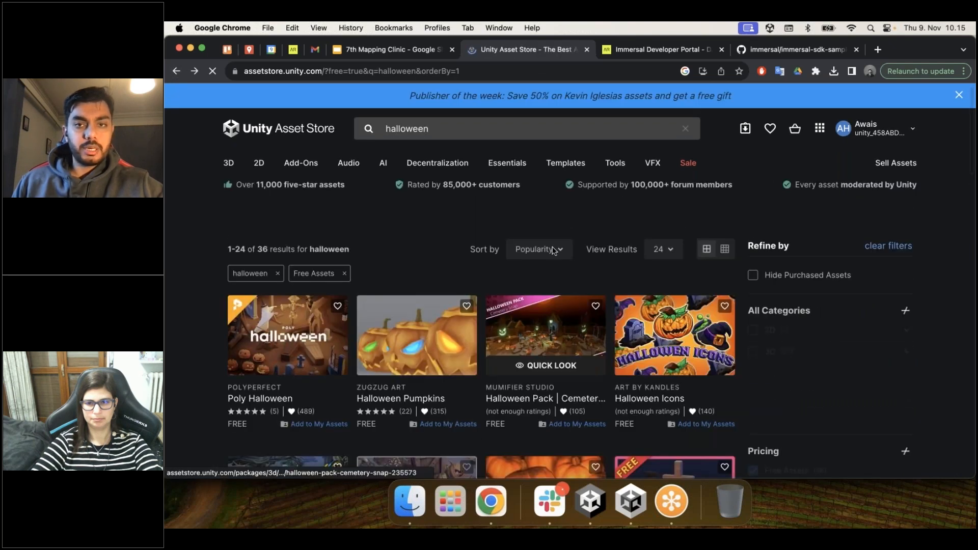
# Step: Close the GitHub page of the immersal-sdk-samples repository
pyautogui.click(715, 49)
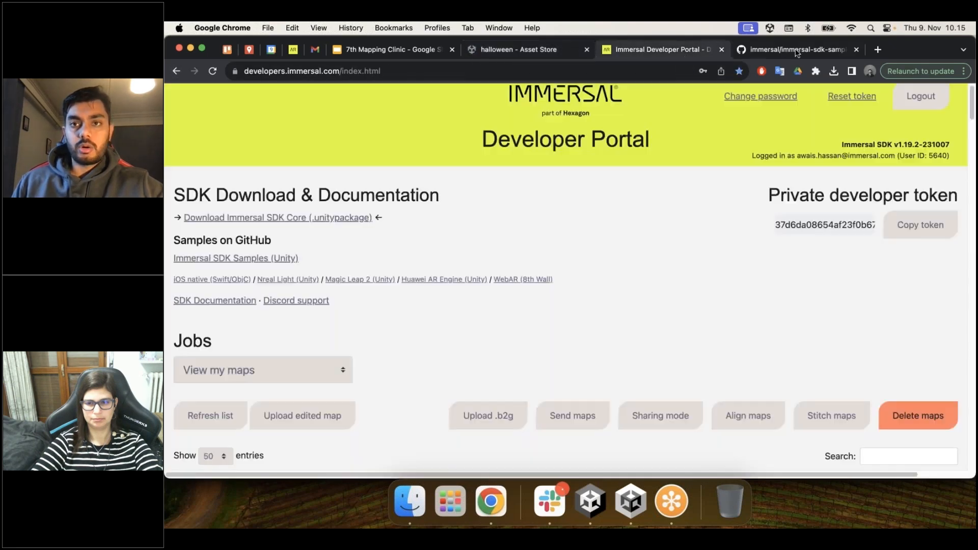
pyautogui.click(805, 50)
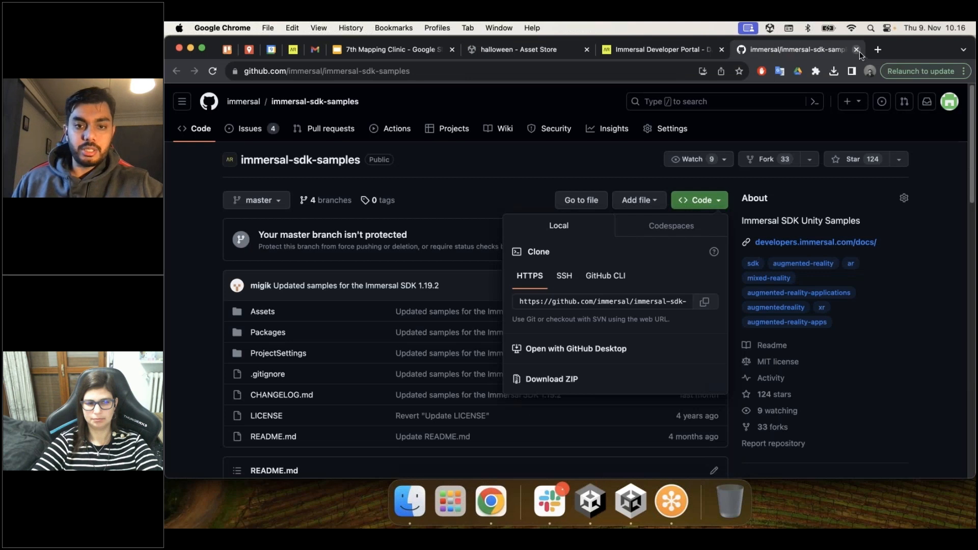
pyautogui.click(857, 50)
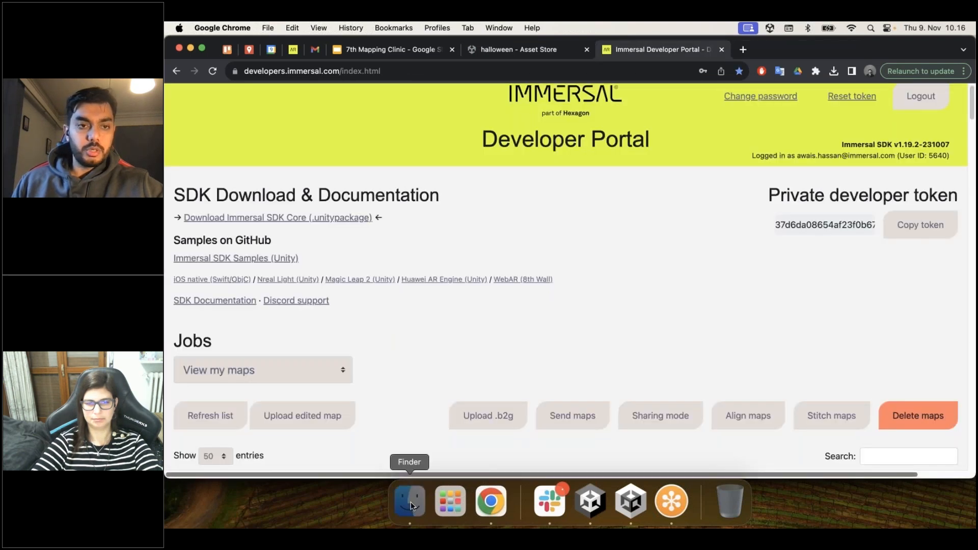
# Step: Switch to Finder and move the immersal-sdk-samples zip and the ImmersalSDKv1_19_2 unitypackage from Downloads into the Webinar7 folder
pyautogui.click(410, 502)
pyautogui.click(247, 163)
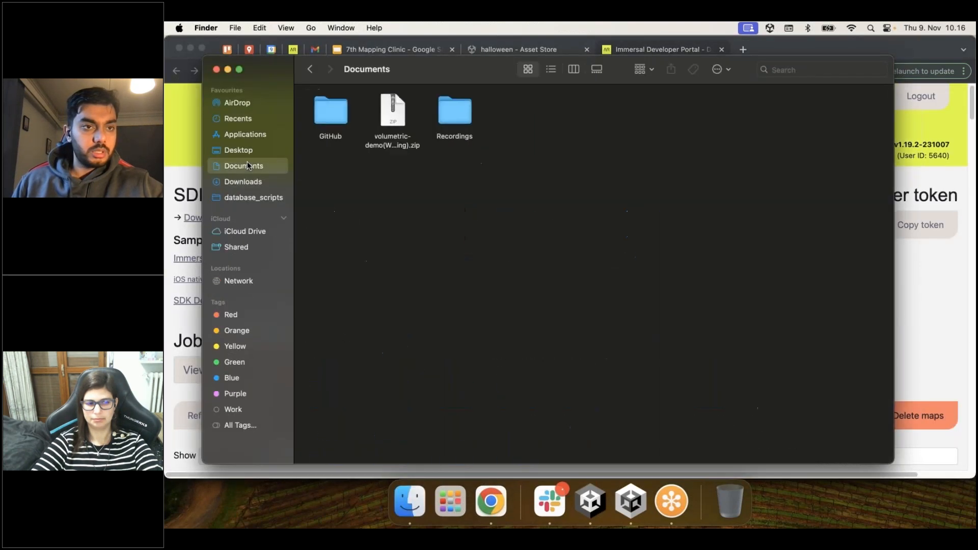
pyautogui.click(245, 182)
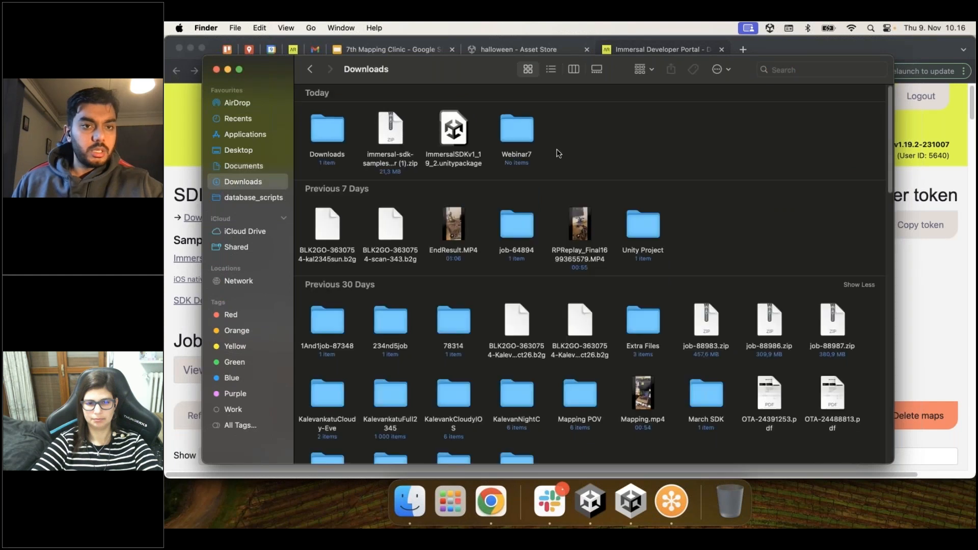
pyautogui.click(389, 131)
pyautogui.press('super+BackSpace')
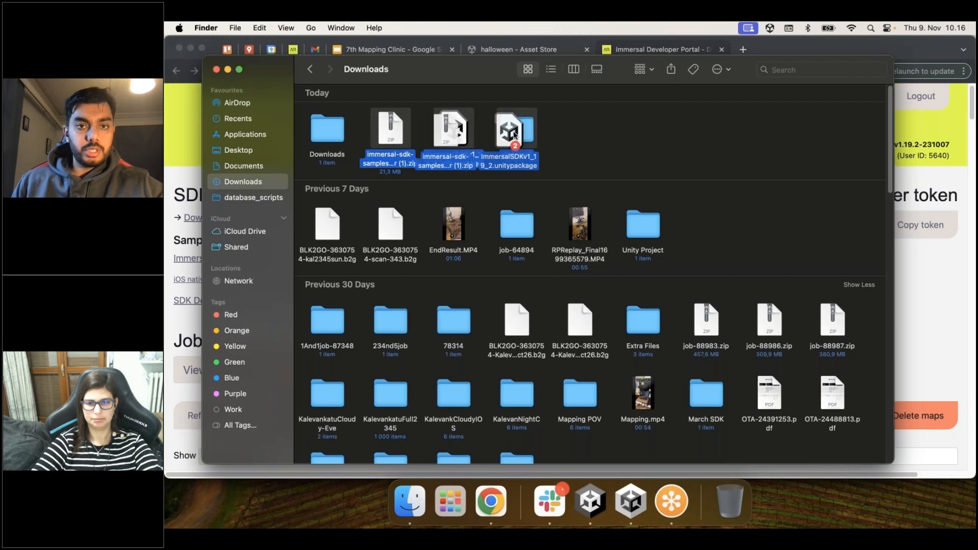
pyautogui.doubleClick(395, 134)
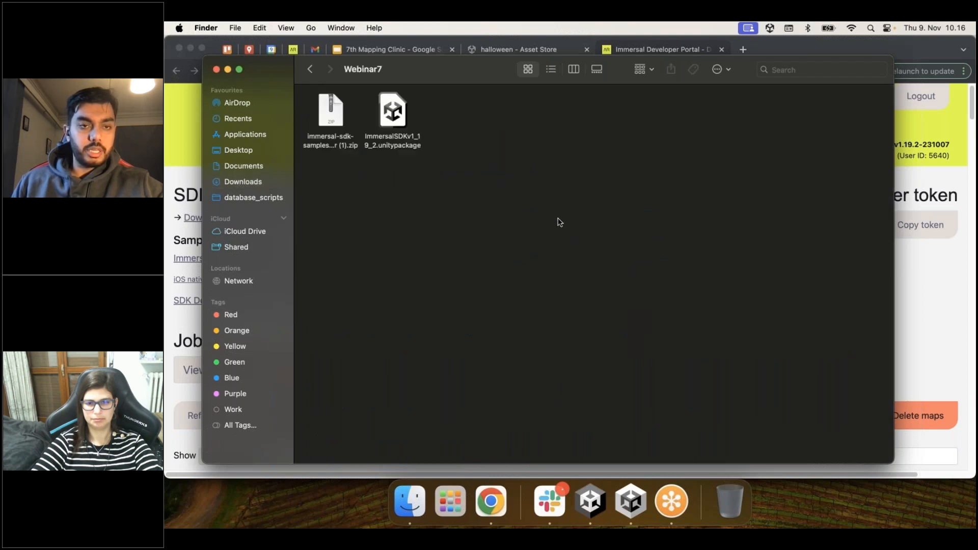
# Step: Space out the two files in the Webinar7 folder and extract the immersal-sdk-samples zip there
pyautogui.moveTo(392, 117); pyautogui.dragTo(435, 121)
pyautogui.moveTo(337, 122); pyautogui.dragTo(343, 133)
pyautogui.click(367, 195)
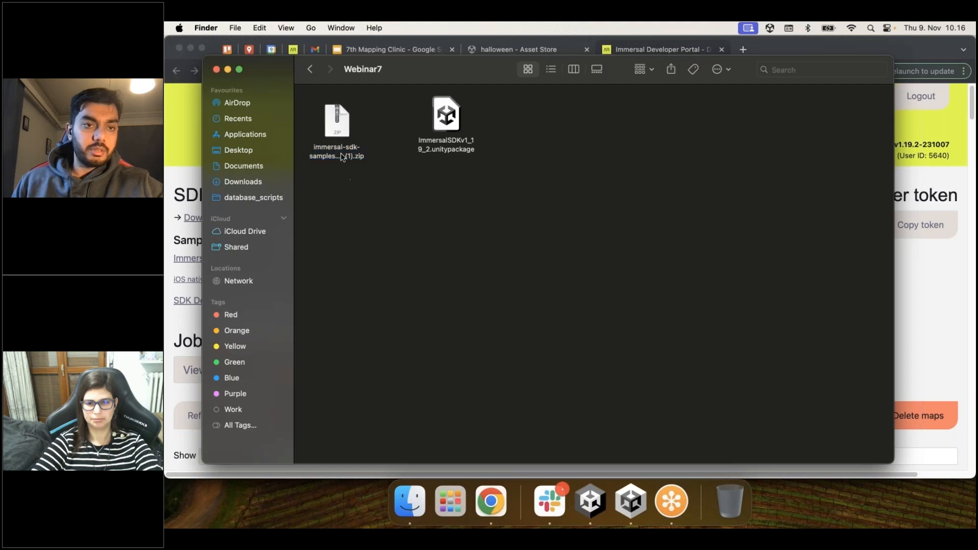
pyautogui.doubleClick(337, 153)
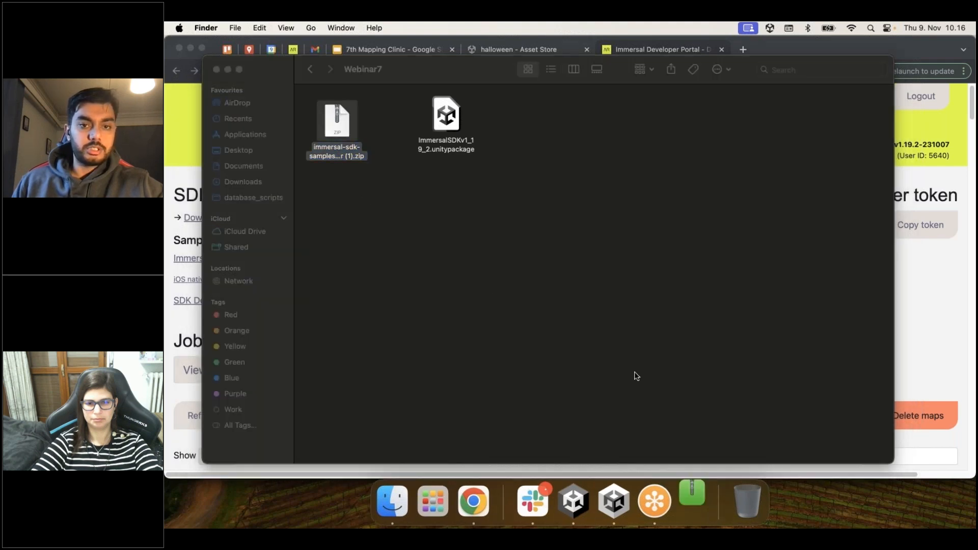
pyautogui.moveTo(353, 168); pyautogui.dragTo(353, 209)
# Step: Examine the contents of the extracted immersal-sdk-samples-master folder down to Assets/ImmersalSDK, and return to Webinar7
pyautogui.doubleClick(354, 209)
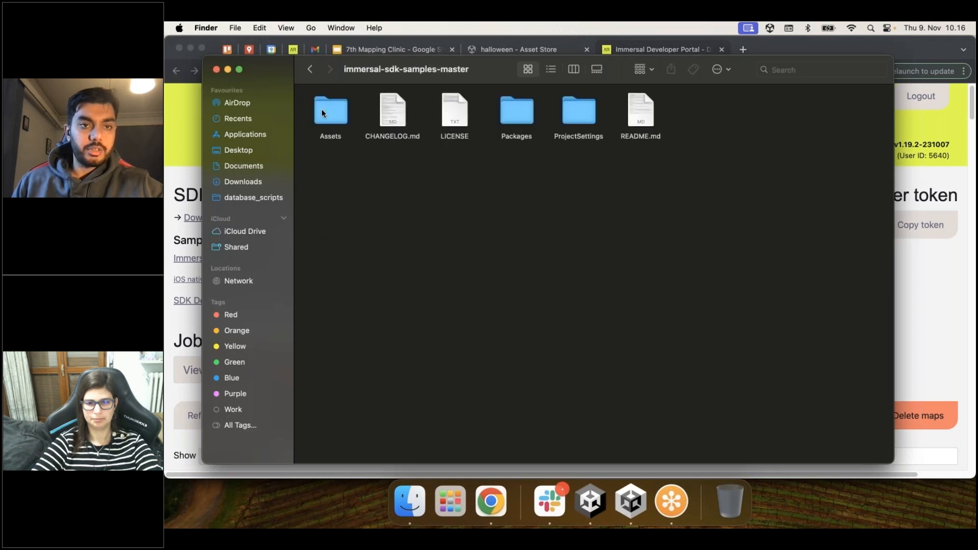
pyautogui.doubleClick(324, 113)
pyautogui.click(345, 115)
pyautogui.doubleClick(344, 115)
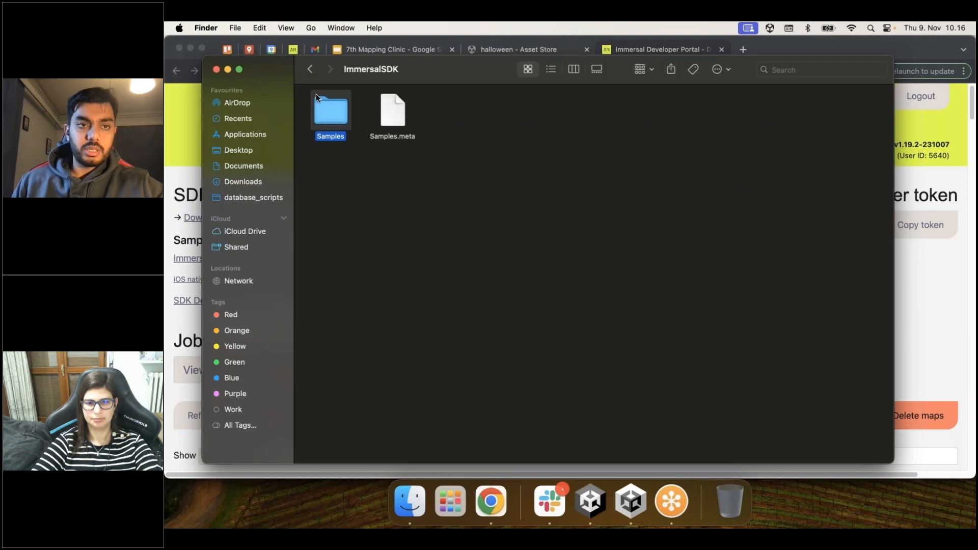
pyautogui.click(310, 69)
pyautogui.click(310, 69)
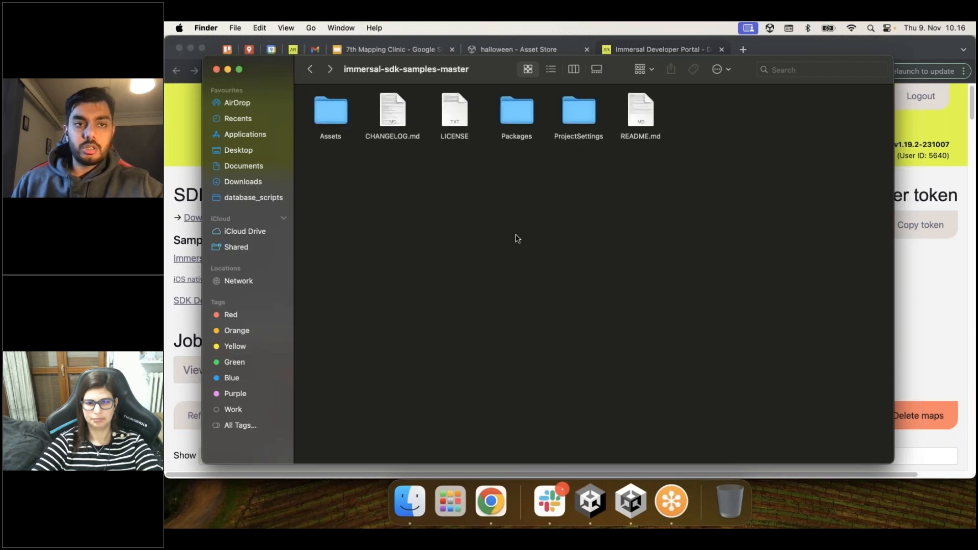
pyautogui.click(311, 73)
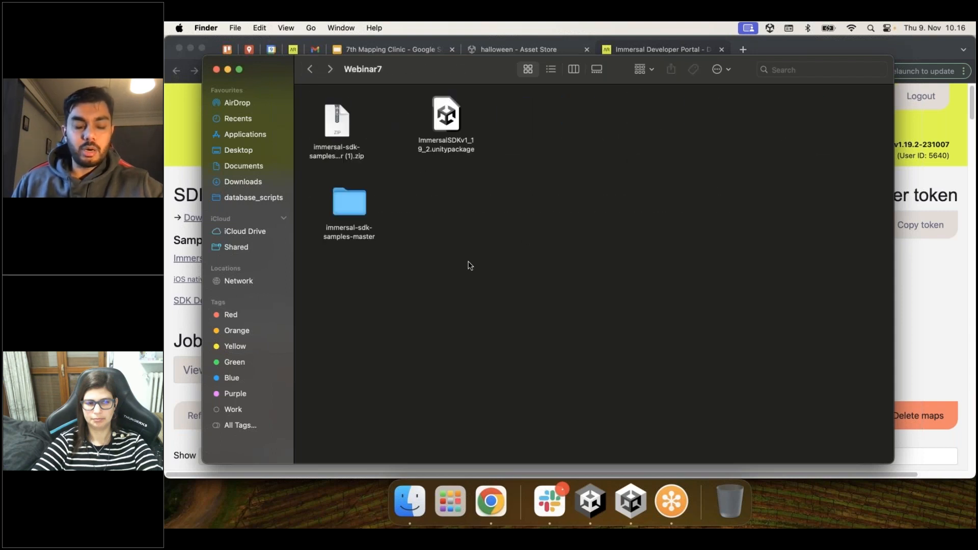
# Step: Switch to Unity Hub's project list and shift its window slightly upward
pyautogui.click(630, 502)
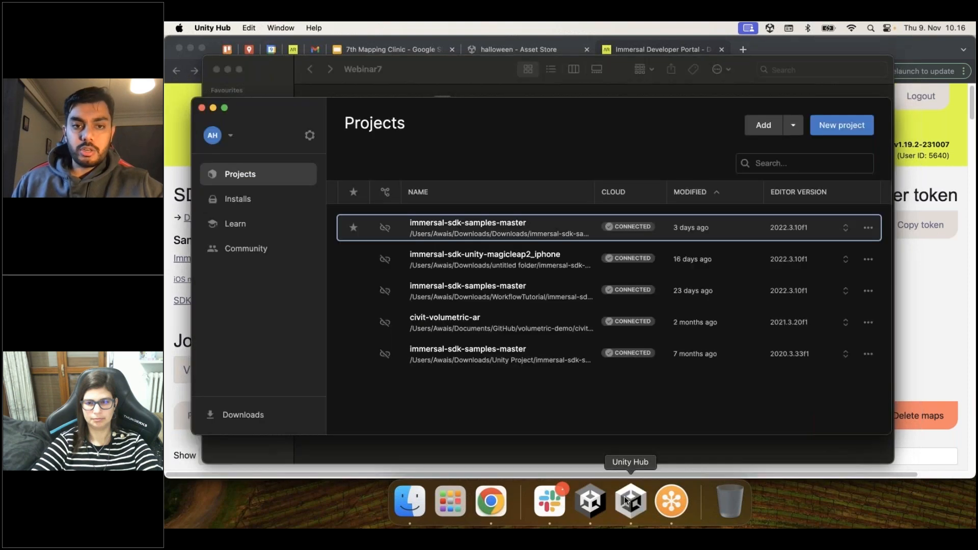
pyautogui.moveTo(492, 109); pyautogui.dragTo(494, 99)
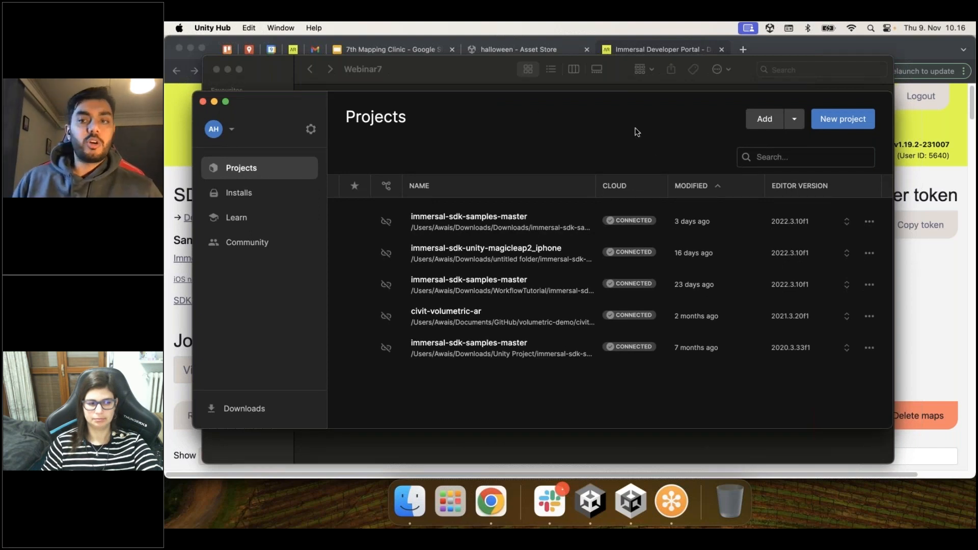
pyautogui.click(775, 122)
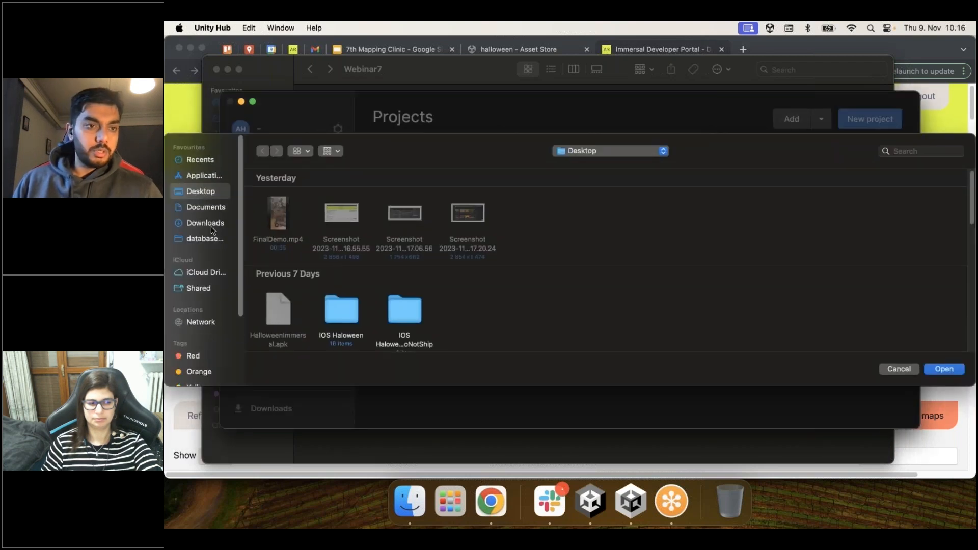
pyautogui.click(206, 223)
pyautogui.doubleClick(279, 216)
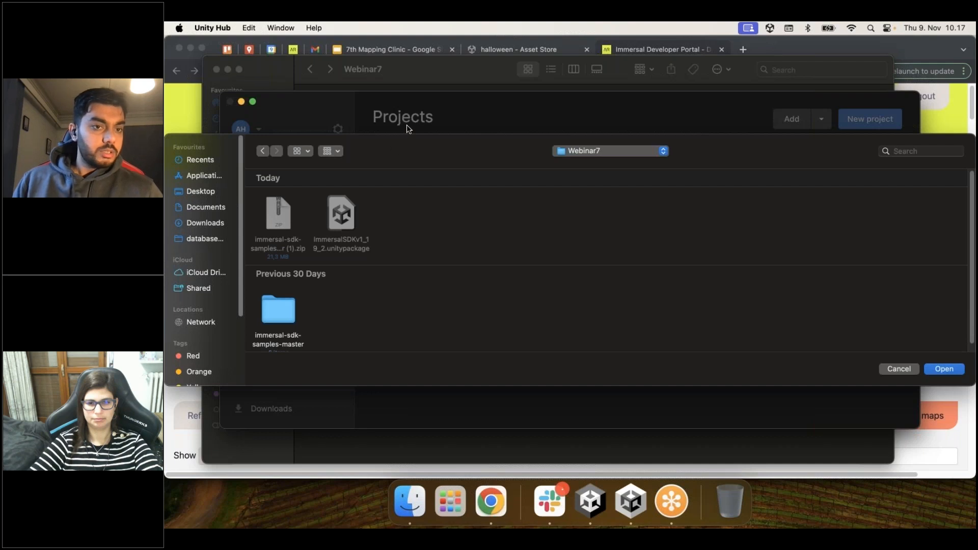
pyautogui.doubleClick(275, 308)
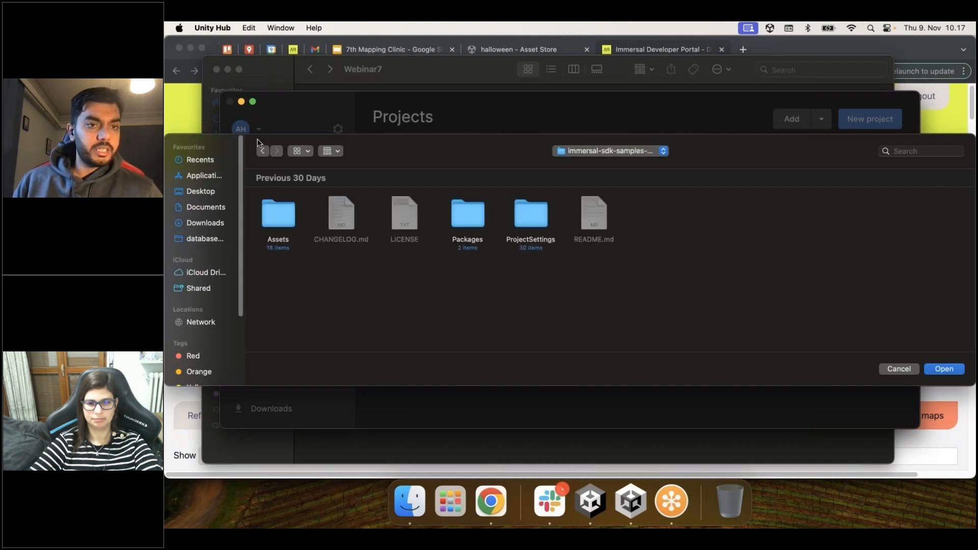
pyautogui.click(263, 152)
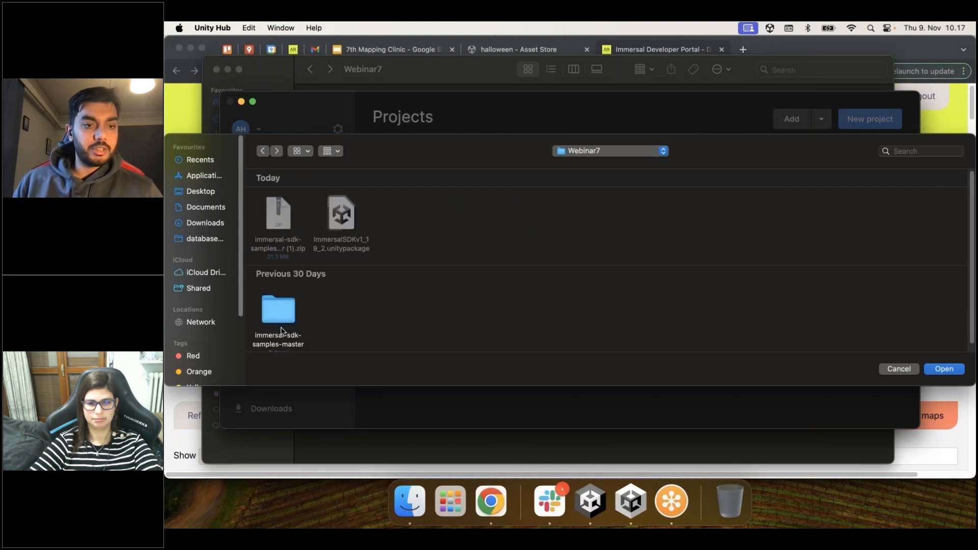
pyautogui.click(272, 301)
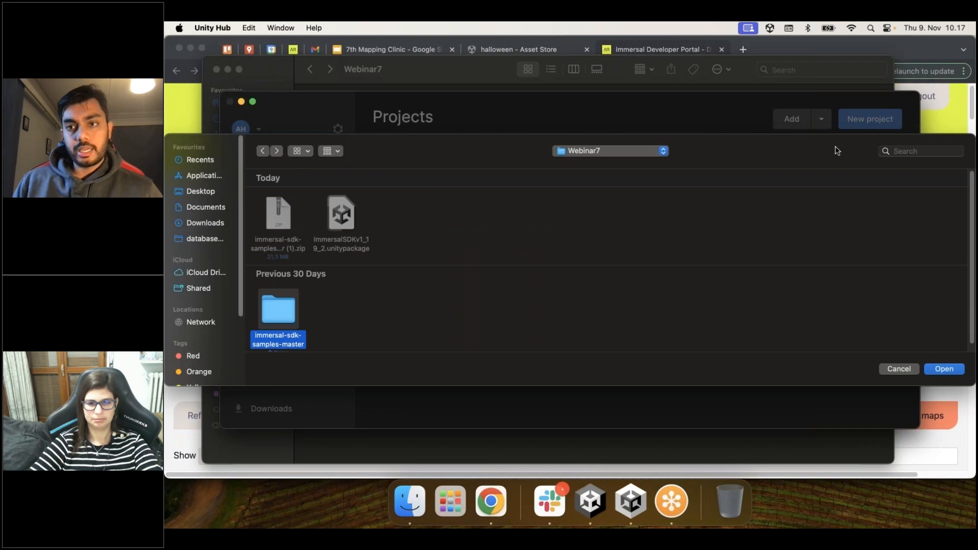
pyautogui.click(859, 443)
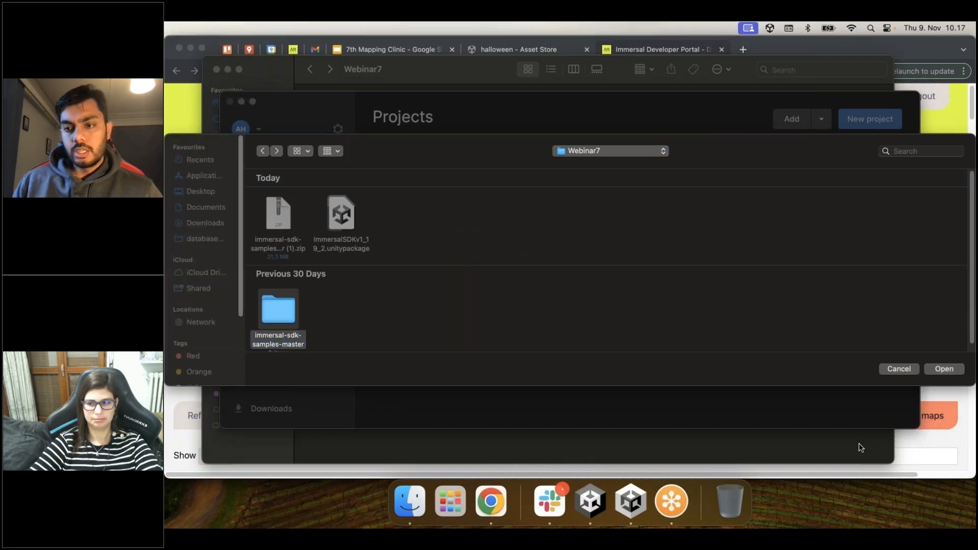
pyautogui.click(899, 369)
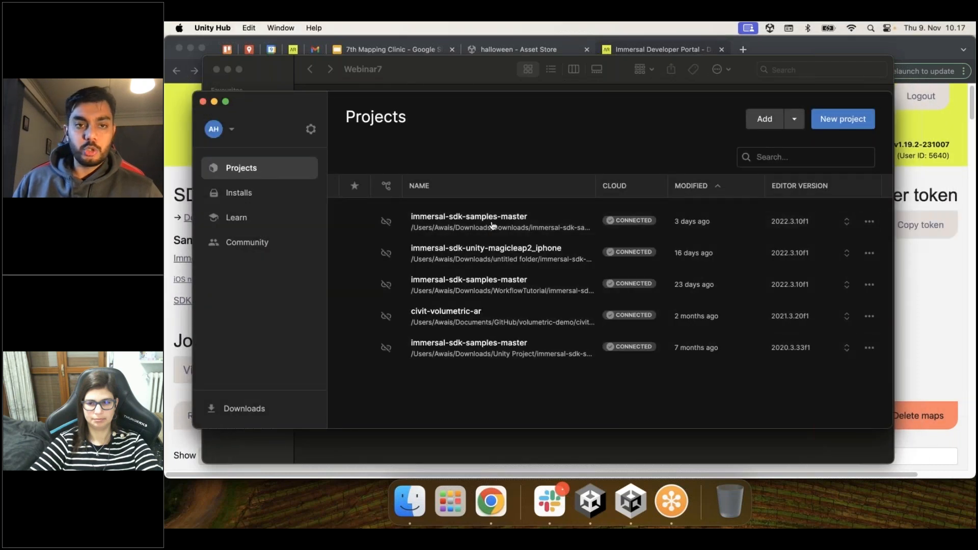
# Step: Bring up the already open immersal-sdk-samples-master project in the Unity editor and collapse its Models folder
pyautogui.click(494, 222)
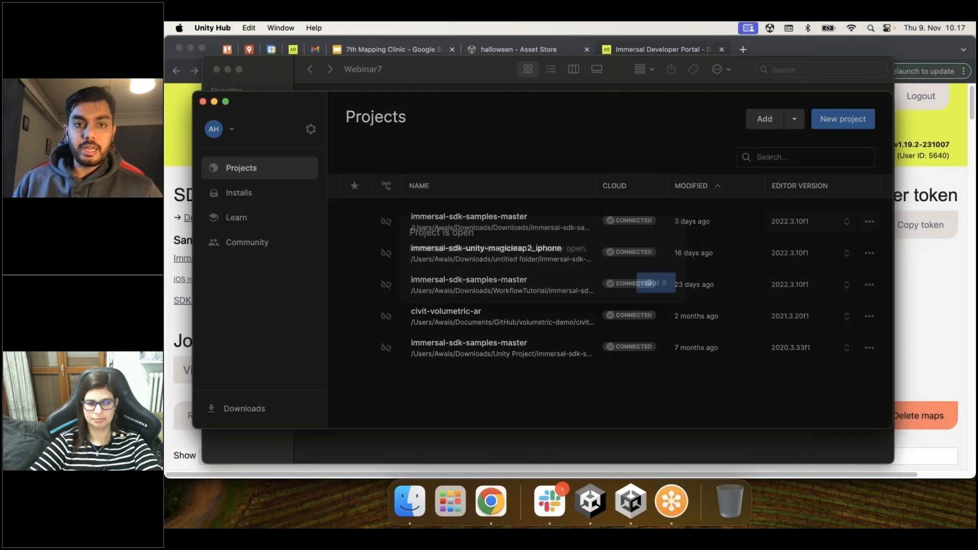
pyautogui.click(653, 284)
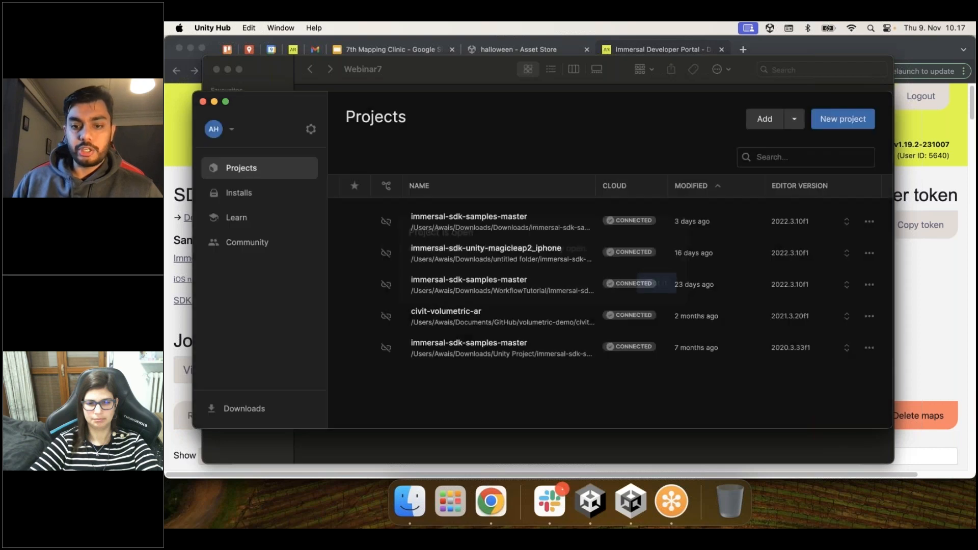
pyautogui.click(590, 501)
pyautogui.moveTo(611, 260); pyautogui.dragTo(613, 242)
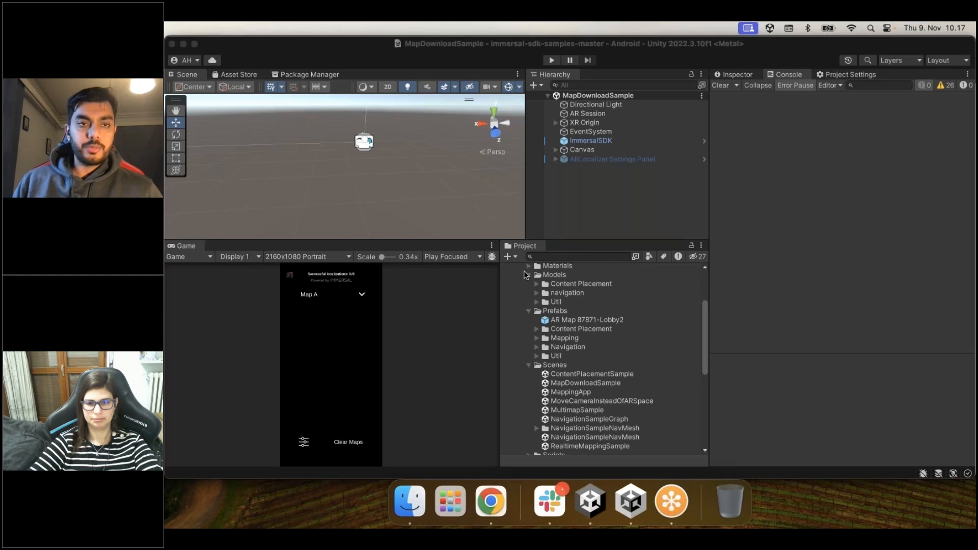
pyautogui.click(533, 277)
# Step: Show the Package Manager and enlarge its area downward to reveal more of the package list
pyautogui.click(566, 29)
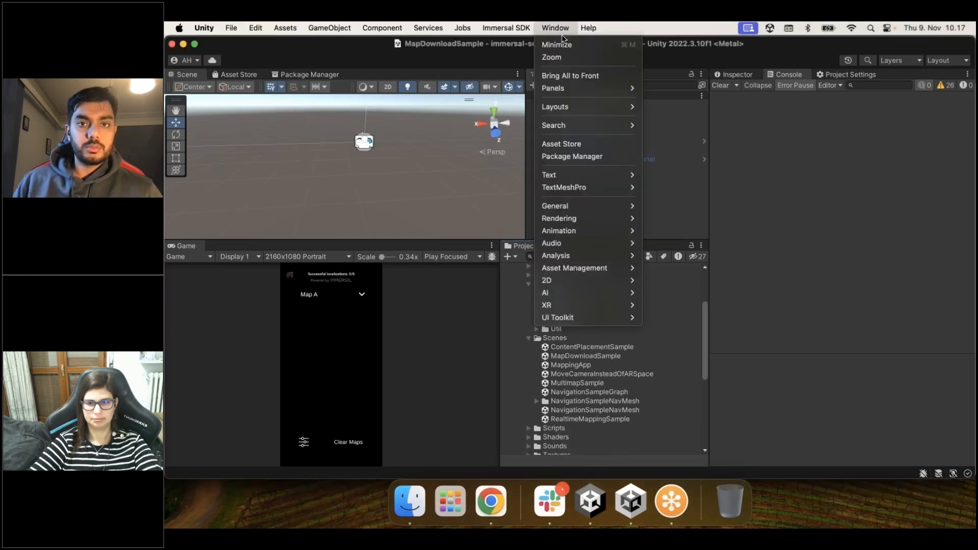
pyautogui.click(572, 157)
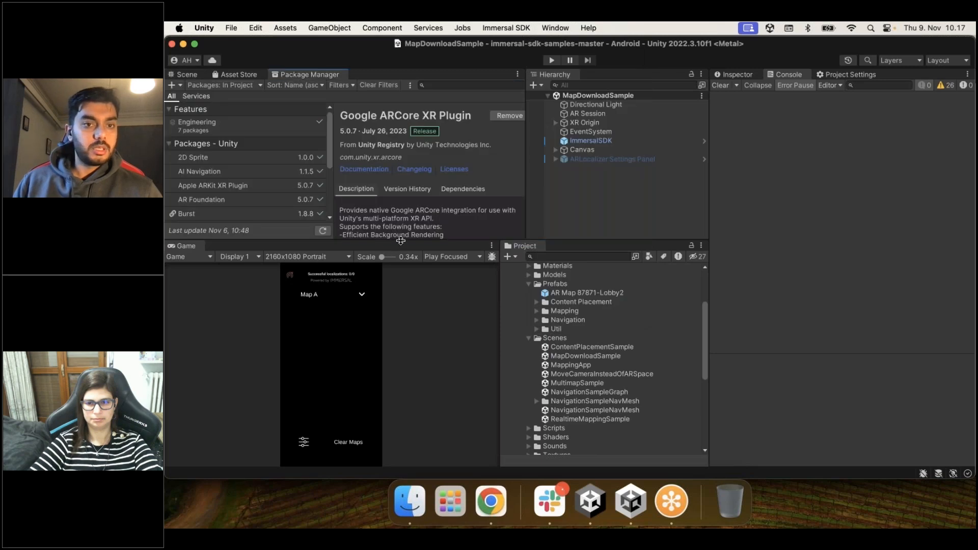
pyautogui.moveTo(401, 240); pyautogui.dragTo(401, 370)
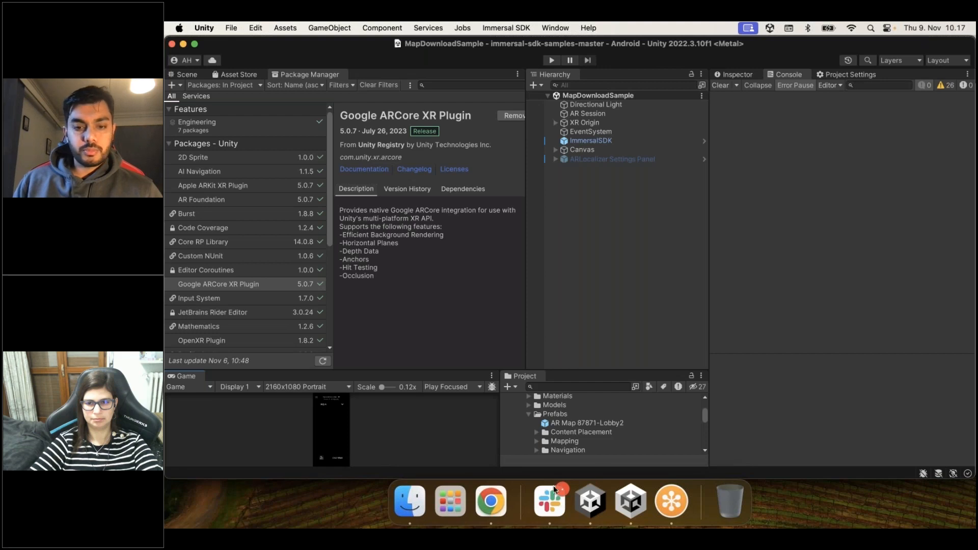
# Step: Quit Slack and remove it from the Dock
pyautogui.rightClick(550, 503)
pyautogui.click(575, 461)
pyautogui.rightClick(549, 501)
pyautogui.moveTo(589, 433)
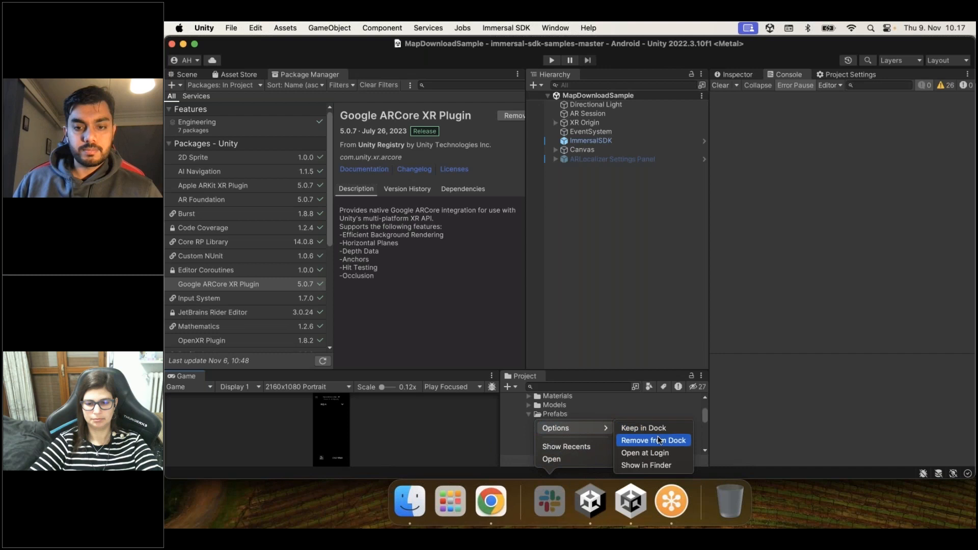
pyautogui.click(657, 439)
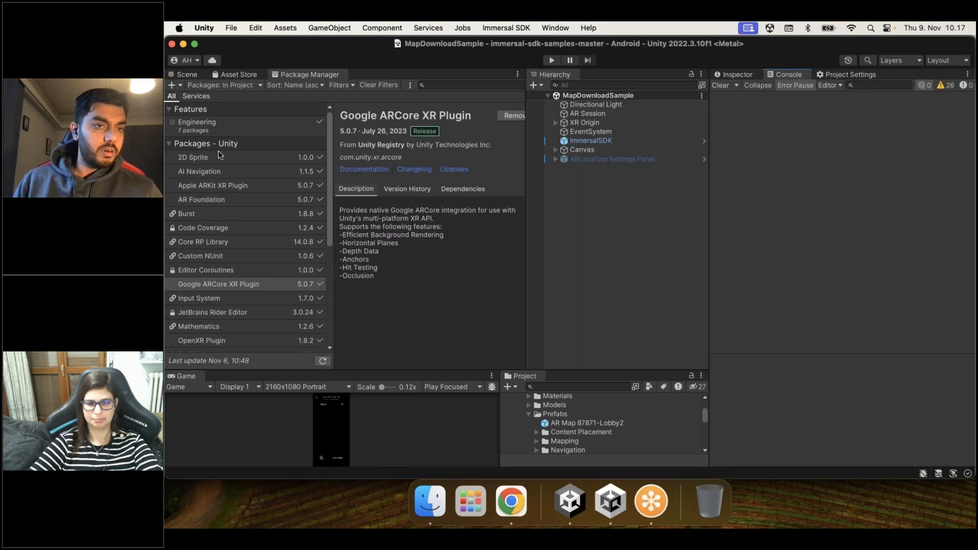
# Step: Examine the packages installed in the project, from 2D Sprite down to XR Plugin Management
pyautogui.click(231, 86)
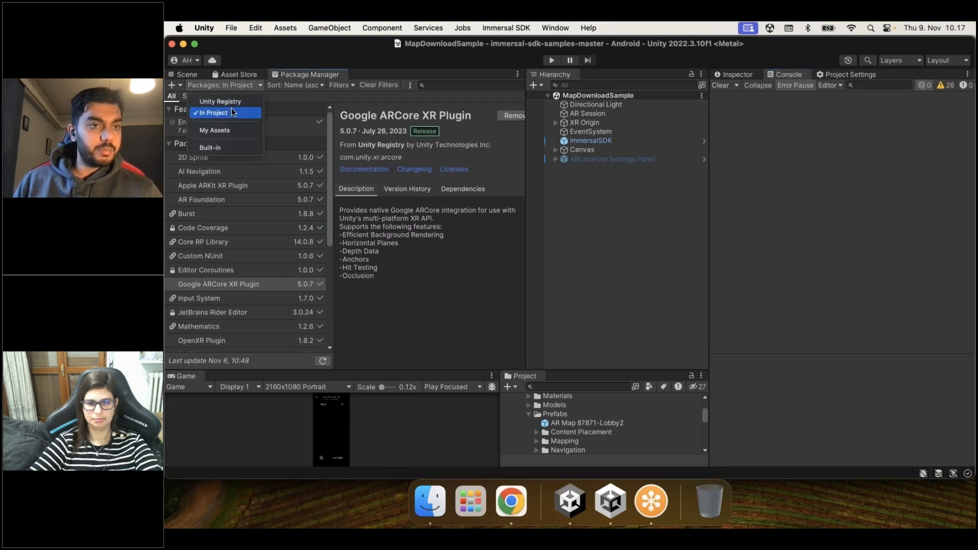
pyautogui.click(235, 114)
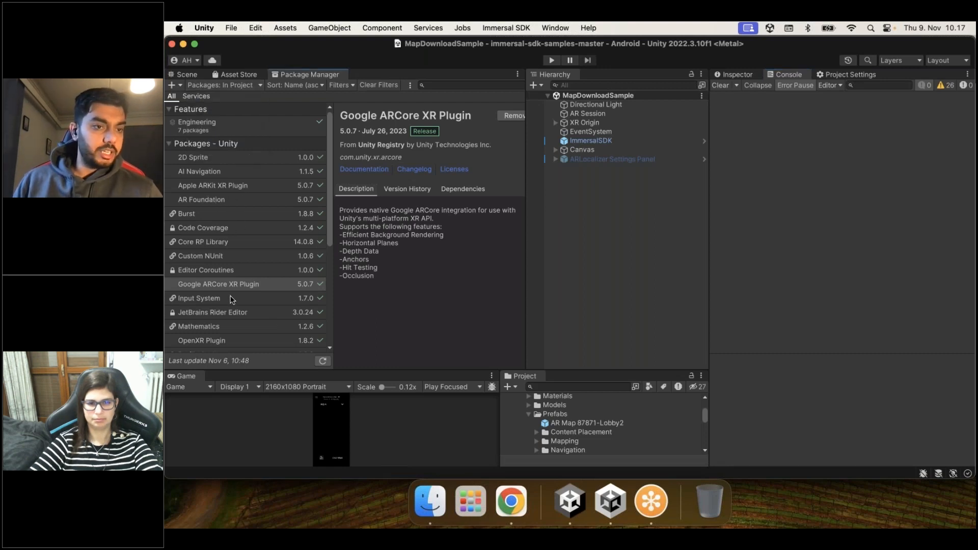
pyautogui.scroll(-8, 232, 300)
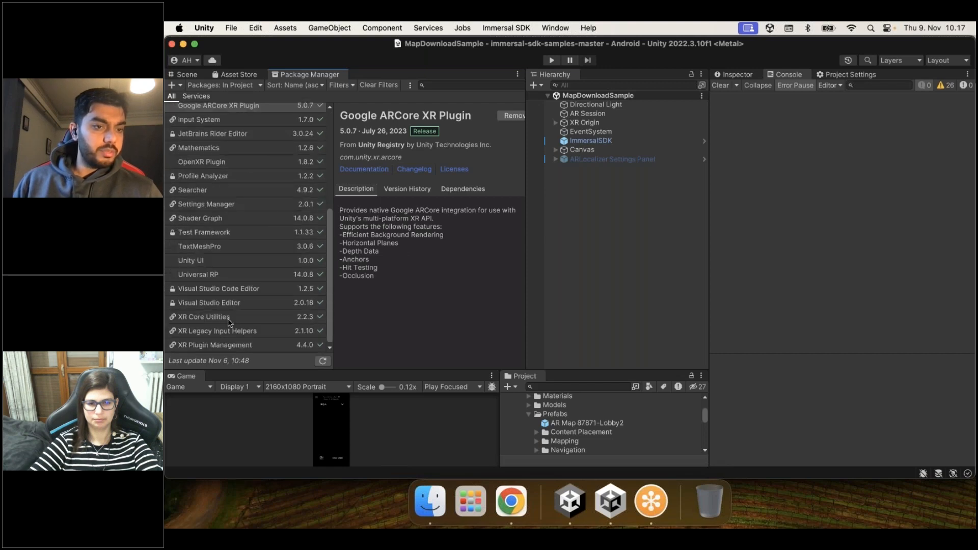
pyautogui.scroll(8, 224, 230)
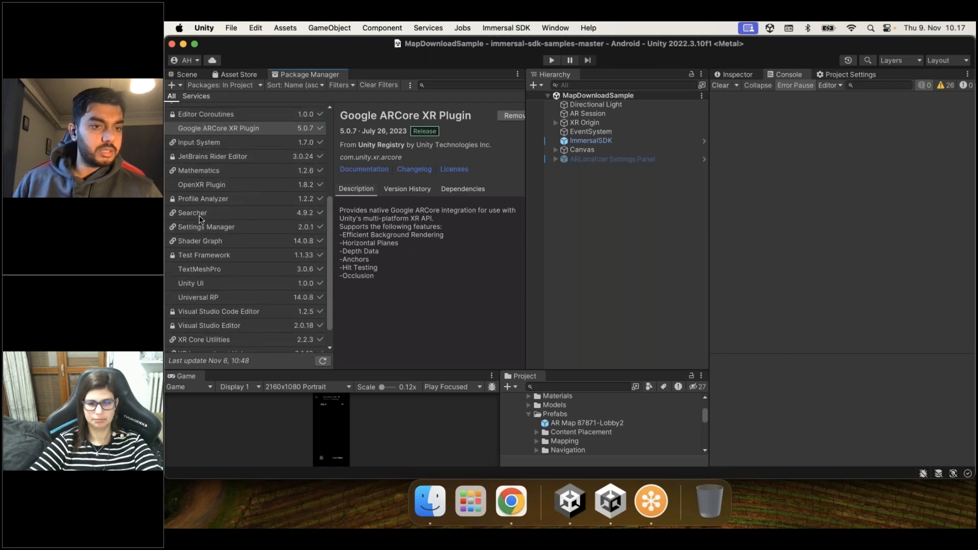
# Step: Show the My Assets packages, widen the Package Manager and view the details of DETAILED - Halloween Props Vol.1
pyautogui.click(224, 89)
pyautogui.click(225, 129)
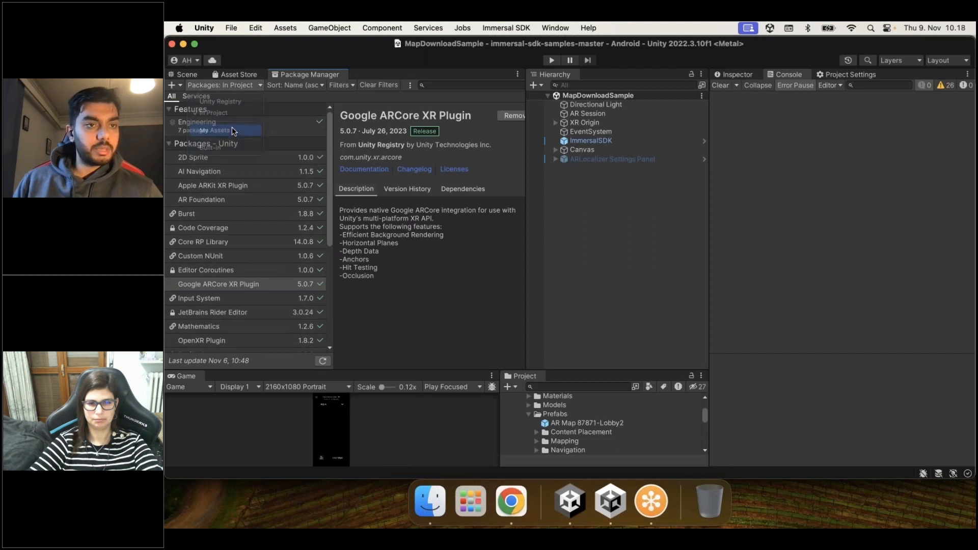
pyautogui.moveTo(529, 220); pyautogui.dragTo(805, 225)
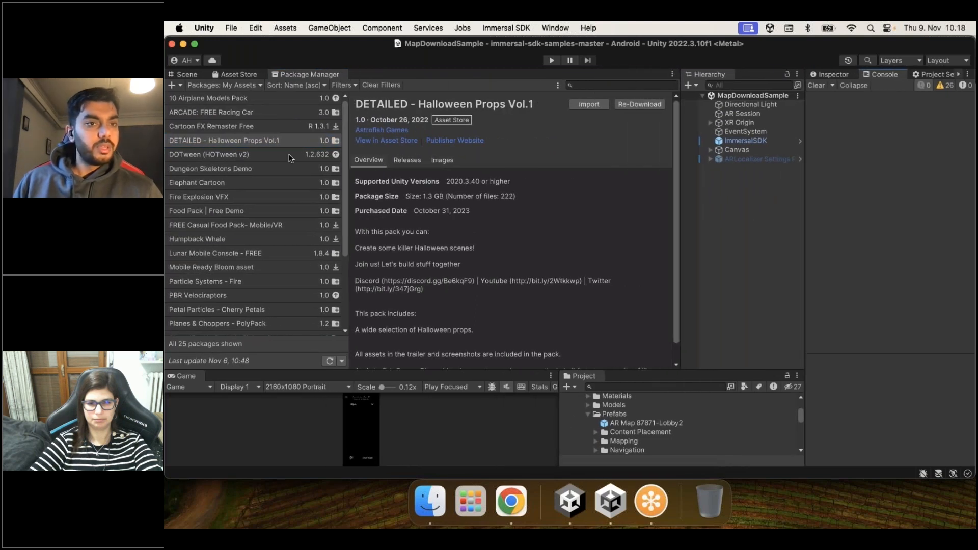
pyautogui.scroll(-1, 213, 170)
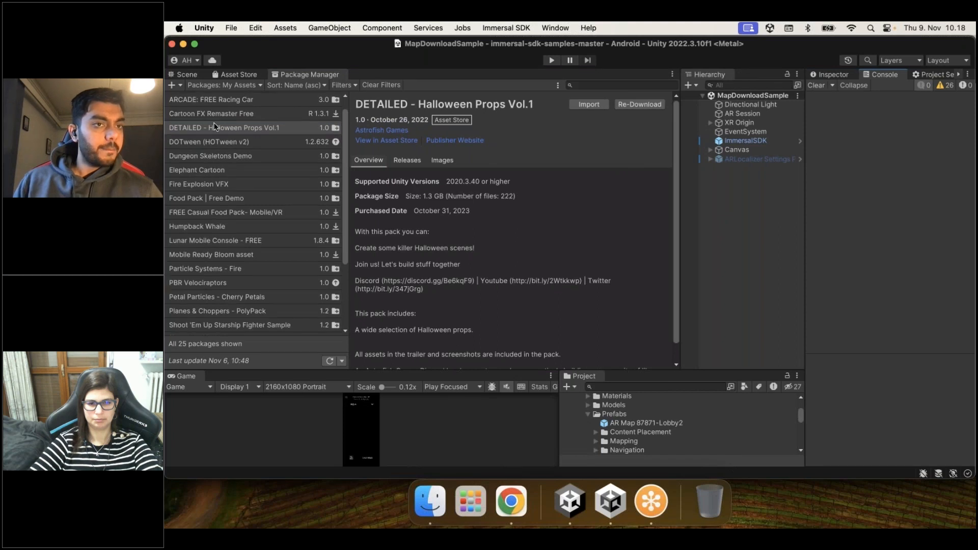
pyautogui.click(232, 130)
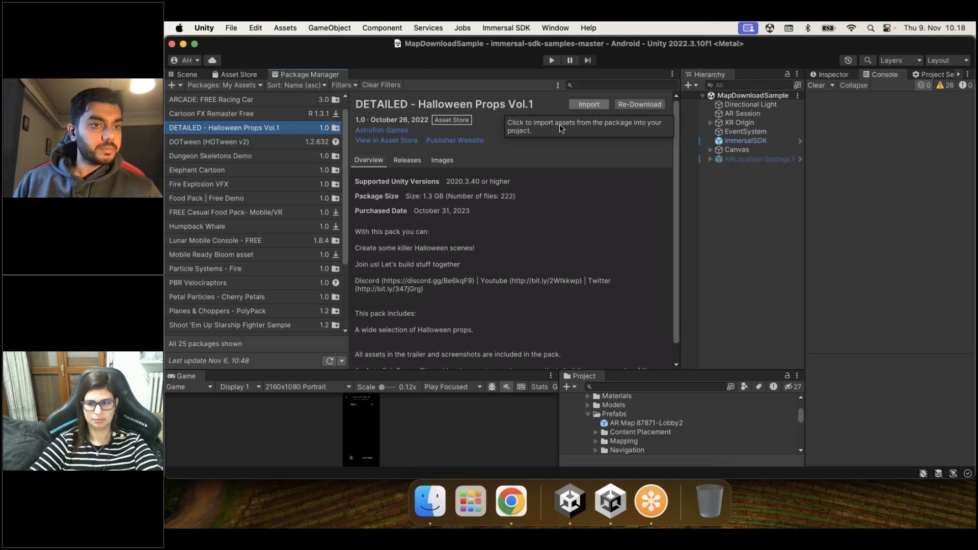
pyautogui.scroll(-5, 207, 186)
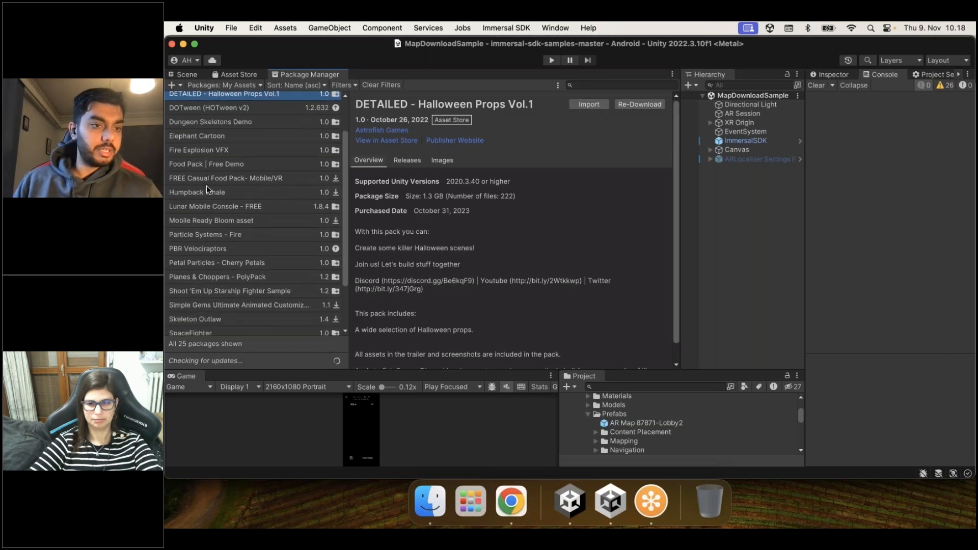
pyautogui.scroll(4, 226, 225)
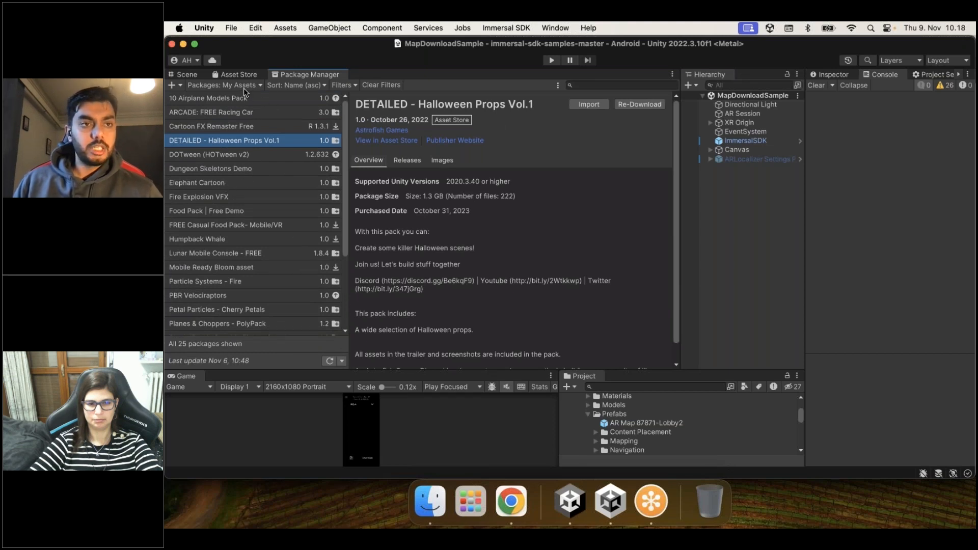
# Step: Switch the package list back to In Project and review its entries down to the end
pyautogui.click(224, 85)
pyautogui.click(222, 112)
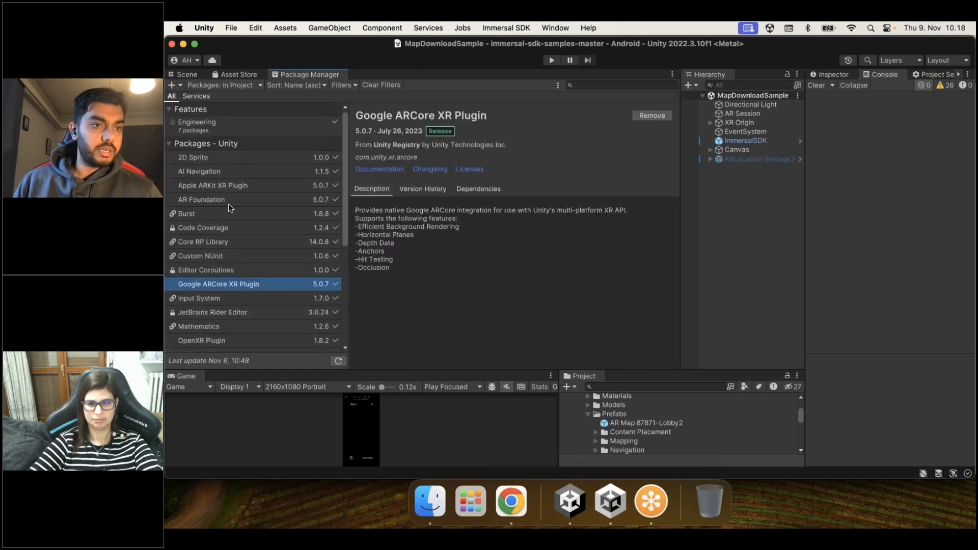
pyautogui.scroll(-2, 248, 219)
pyautogui.scroll(-2, 260, 223)
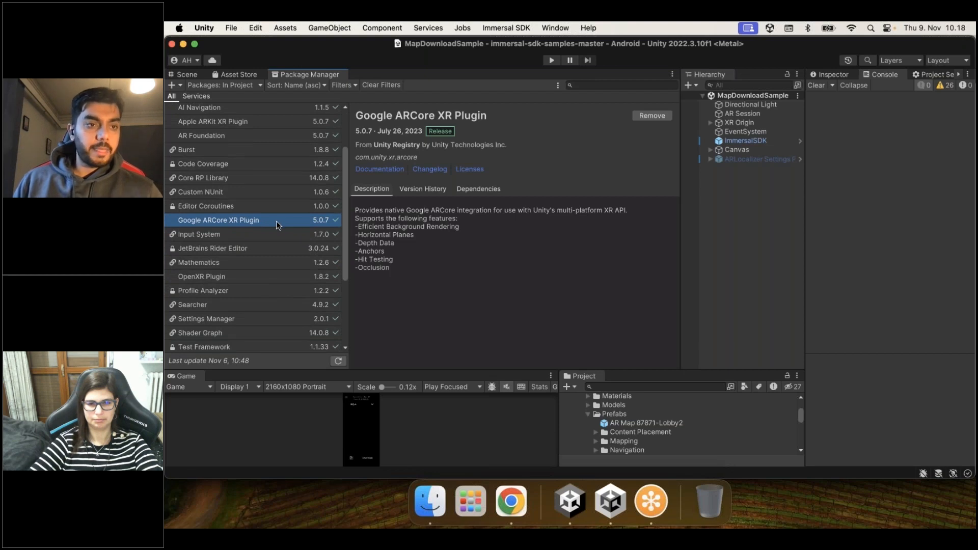
pyautogui.scroll(-7, 268, 261)
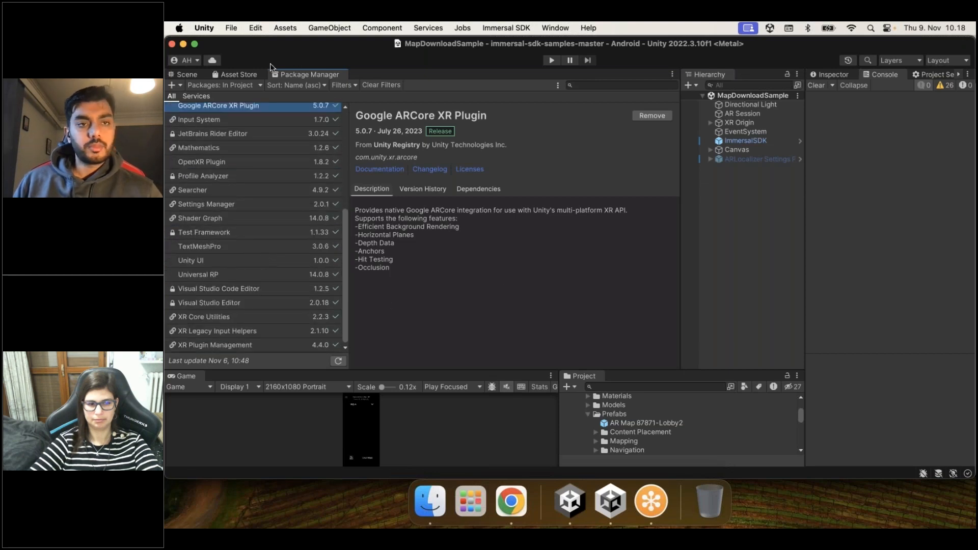
# Step: Return from the Package Manager to the Scene view and frame the scene from farther away
pyautogui.click(236, 75)
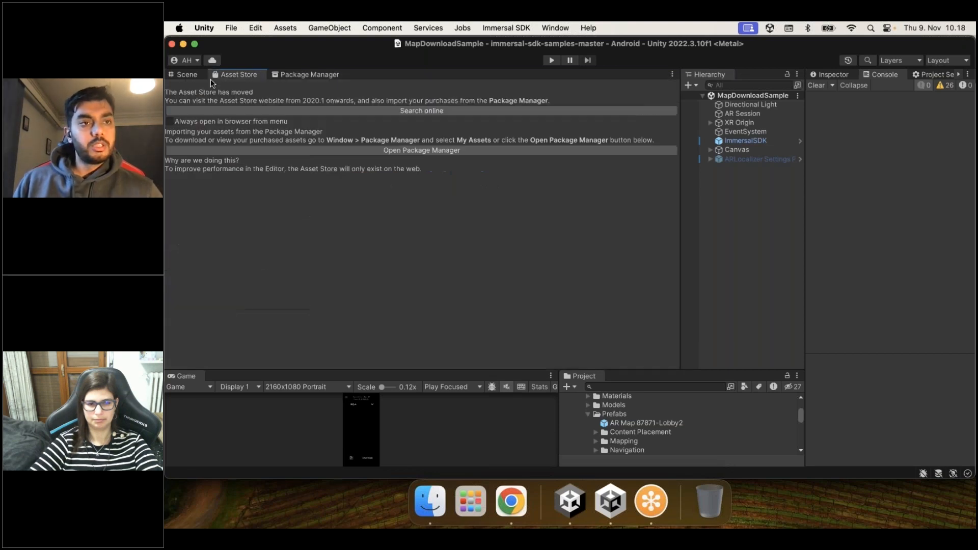
pyautogui.click(185, 76)
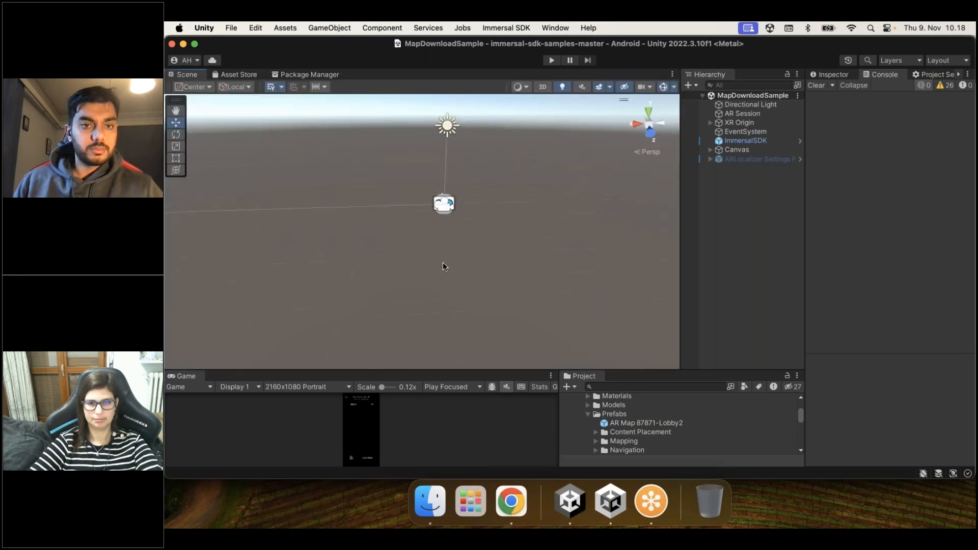
pyautogui.moveTo(412, 258); pyautogui.dragTo(361, 206, button='right')
pyautogui.scroll(-3, 469, 258)
# Step: Enlarge the project browser, collapse the Prefabs folder and open the RealtimeMappingSample scene from ImmersalSDK/Samples/Scenes
pyautogui.moveTo(586, 371); pyautogui.dragTo(586, 202)
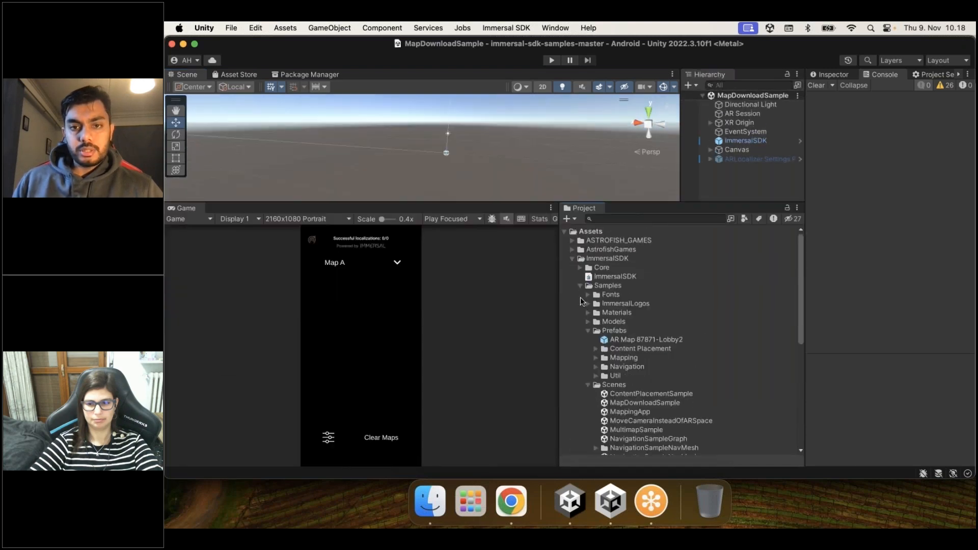
pyautogui.click(587, 331)
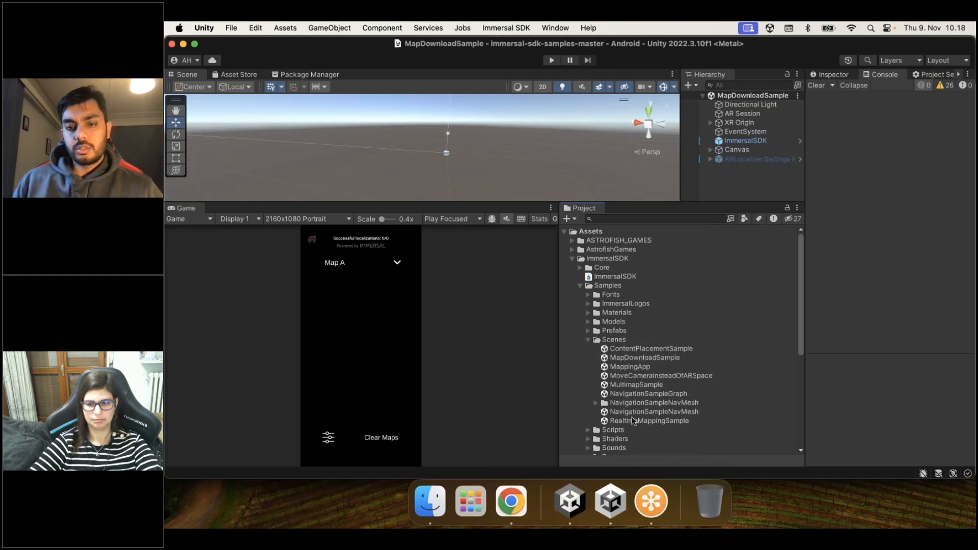
pyautogui.doubleClick(655, 419)
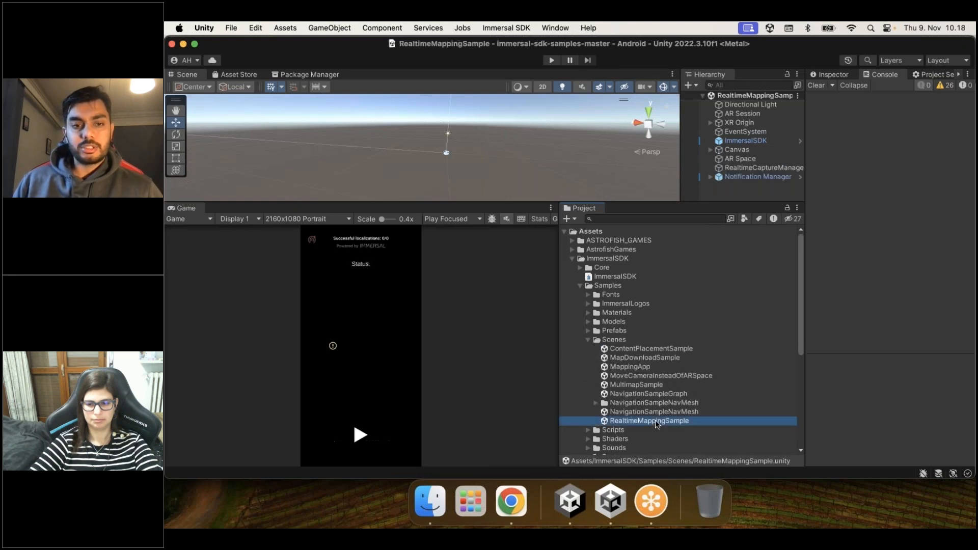
# Step: Open the NavigationSampleNavMesh scene and inspect its map and navigation surface from several angles in an enlarged Scene view
pyautogui.doubleClick(661, 413)
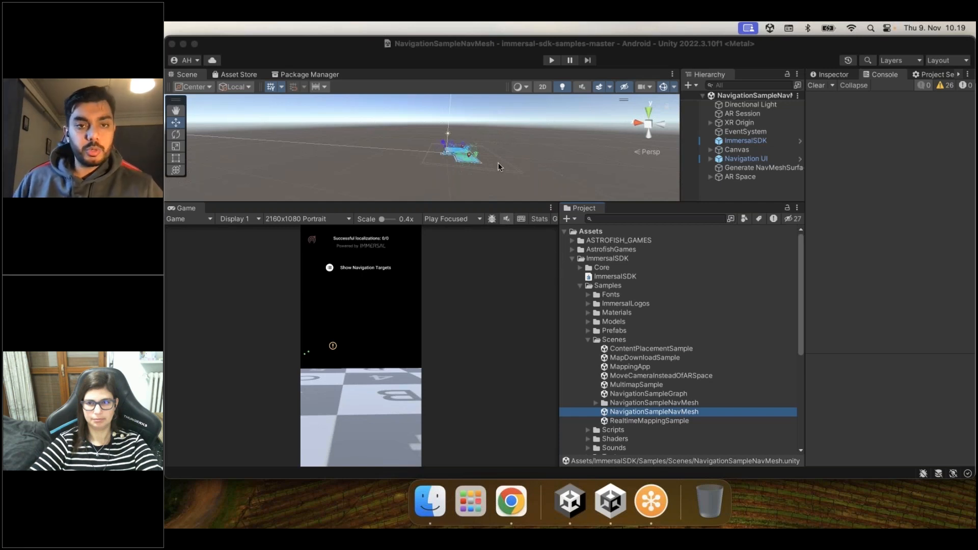
pyautogui.scroll(3, 498, 166)
pyautogui.keyDown('alt'); pyautogui.moveTo(403, 168); pyautogui.dragTo(396, 145); pyautogui.keyUp('alt')
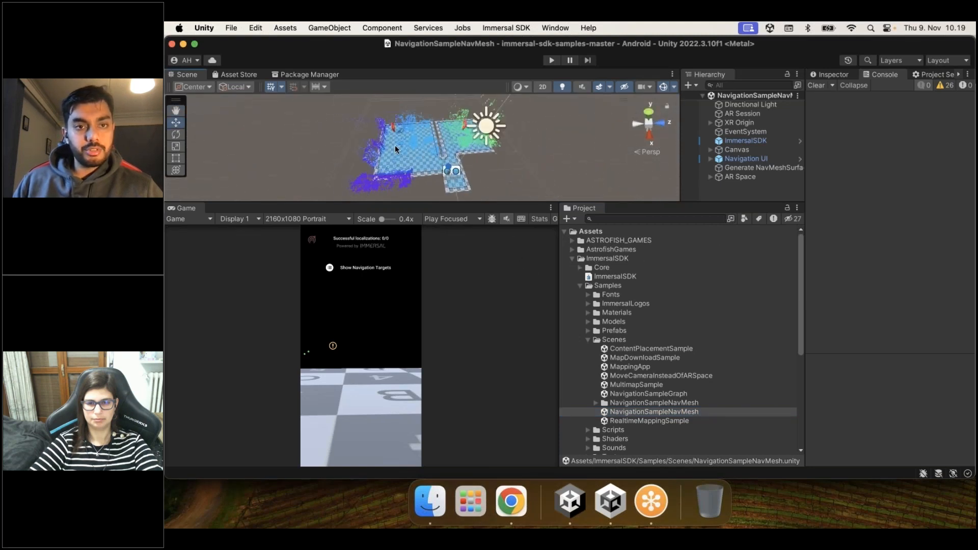
pyautogui.scroll(1, 396, 145)
pyautogui.moveTo(360, 202); pyautogui.dragTo(370, 332)
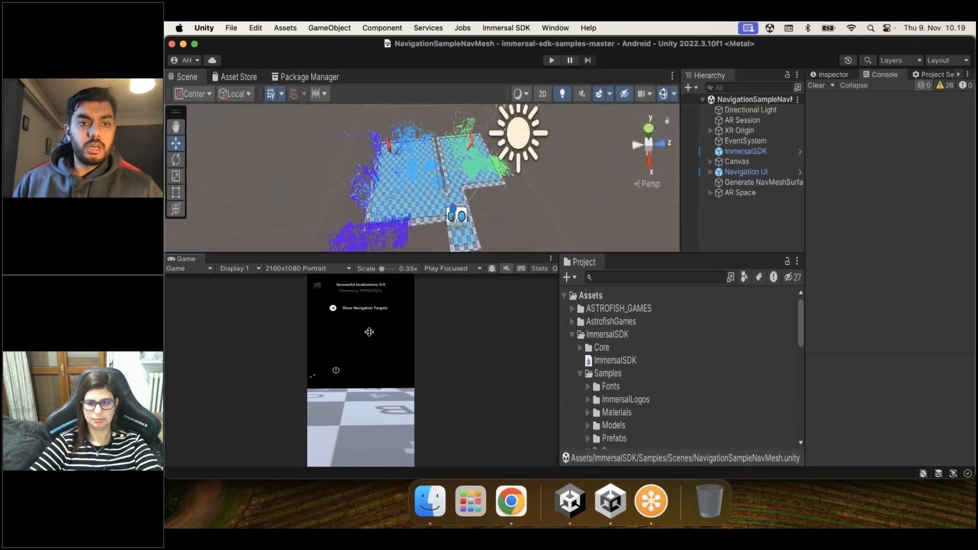
pyautogui.keyDown('alt'); pyautogui.moveTo(334, 234); pyautogui.dragTo(565, 290); pyautogui.keyUp('alt')
# Step: Enlarge the project browser and look through the MoveCameraInsteadOfARSpace, MappingApp and MapDownloadSample scenes
pyautogui.moveTo(620, 346); pyautogui.dragTo(626, 200)
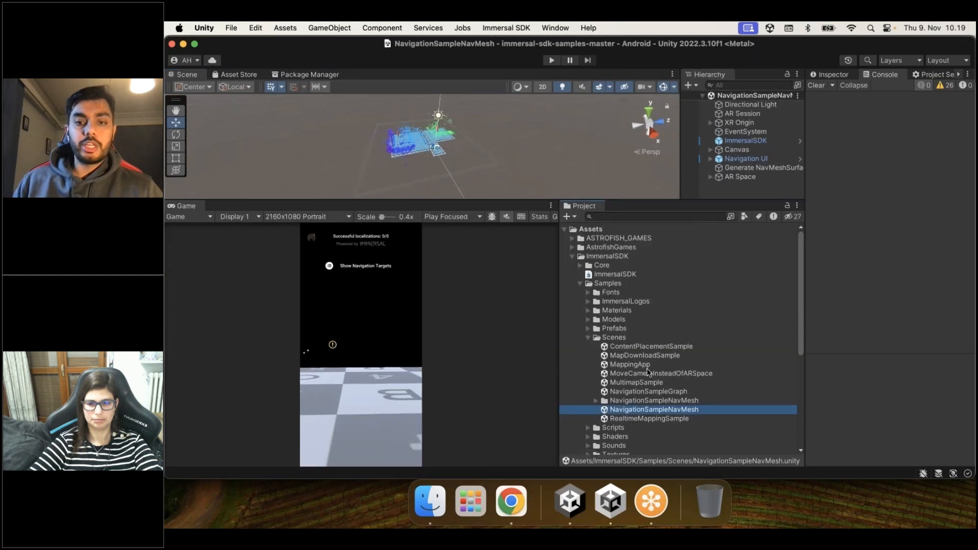
pyautogui.doubleClick(649, 373)
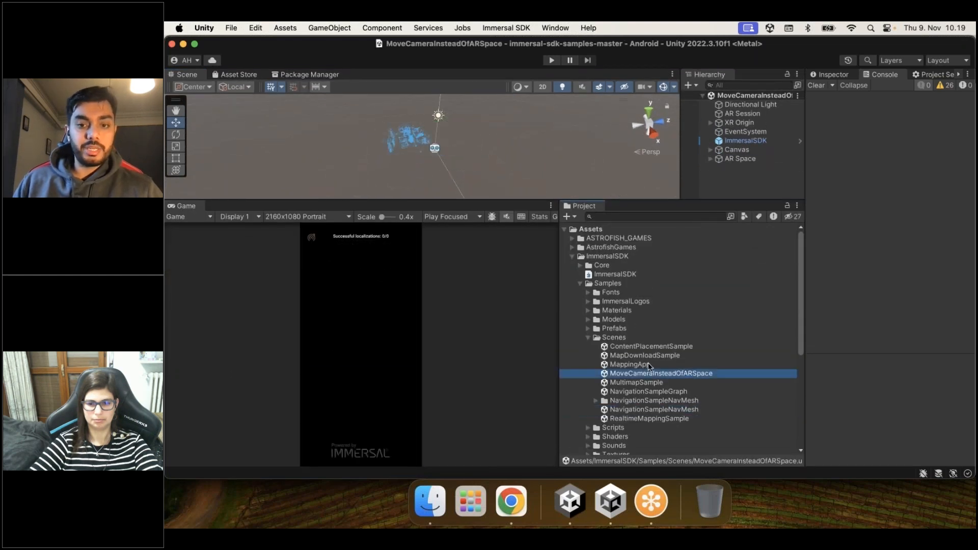
pyautogui.doubleClick(648, 363)
pyautogui.doubleClick(655, 356)
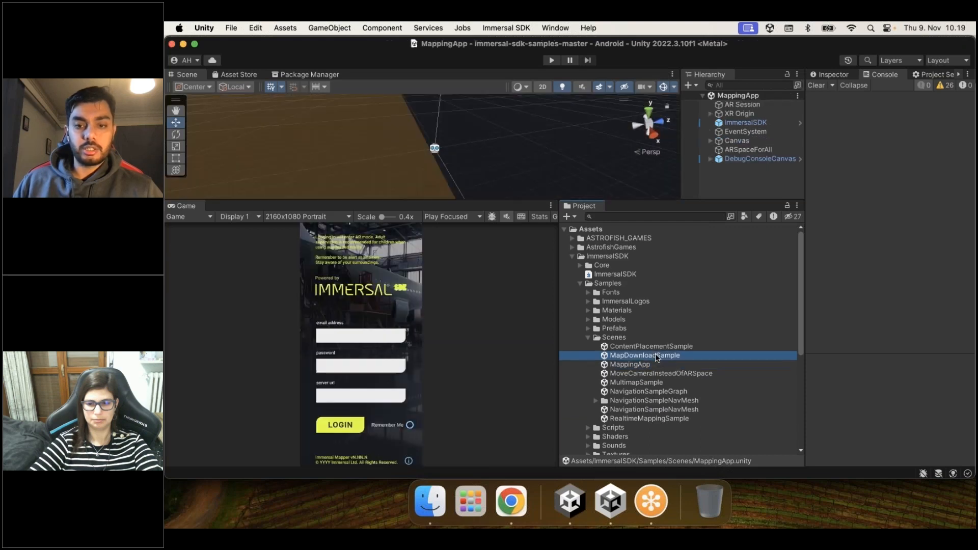
# Step: Open the ContentPlacementSample scene and view its point clouds from farther away in an enlarged Scene view
pyautogui.click(676, 348)
pyautogui.doubleClick(677, 347)
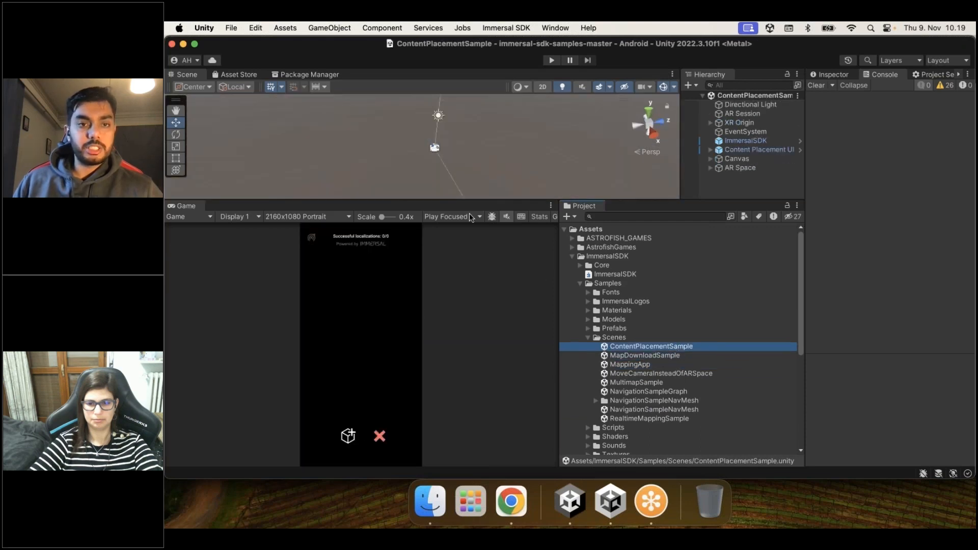
pyautogui.moveTo(476, 212); pyautogui.dragTo(477, 317)
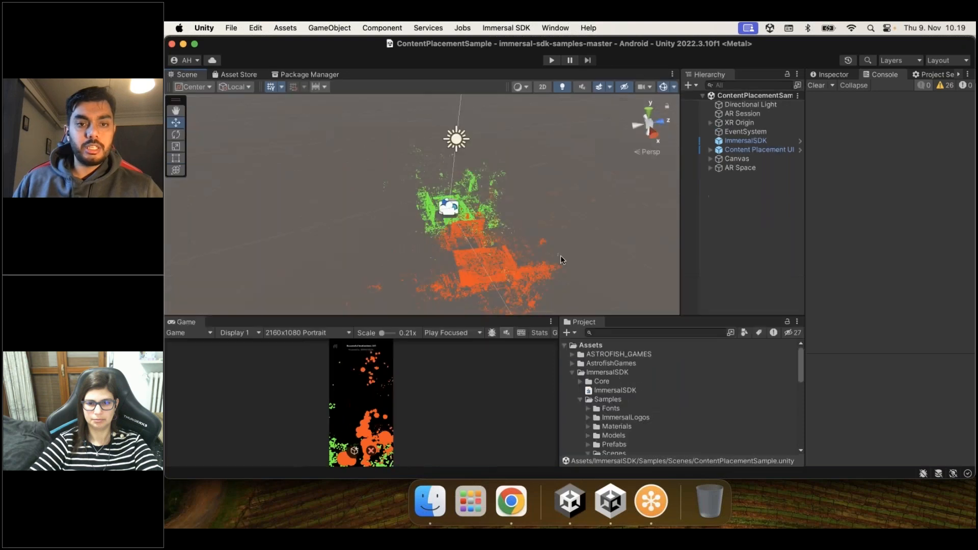
pyautogui.keyDown('alt'); pyautogui.moveTo(568, 261); pyautogui.dragTo(438, 224); pyautogui.keyUp('alt')
pyautogui.scroll(-3, 501, 231)
pyautogui.moveTo(500, 231)
pyautogui.keyDown('alt'); pyautogui.mouseDown()
pyautogui.moveTo(467, 244)
pyautogui.moveTo(488, 237)
pyautogui.mouseUp(); pyautogui.keyUp('alt')
# Step: Delete AR Map 1 and AR Map 2 from under the AR Space object
pyautogui.click(711, 169)
pyautogui.click(744, 176)
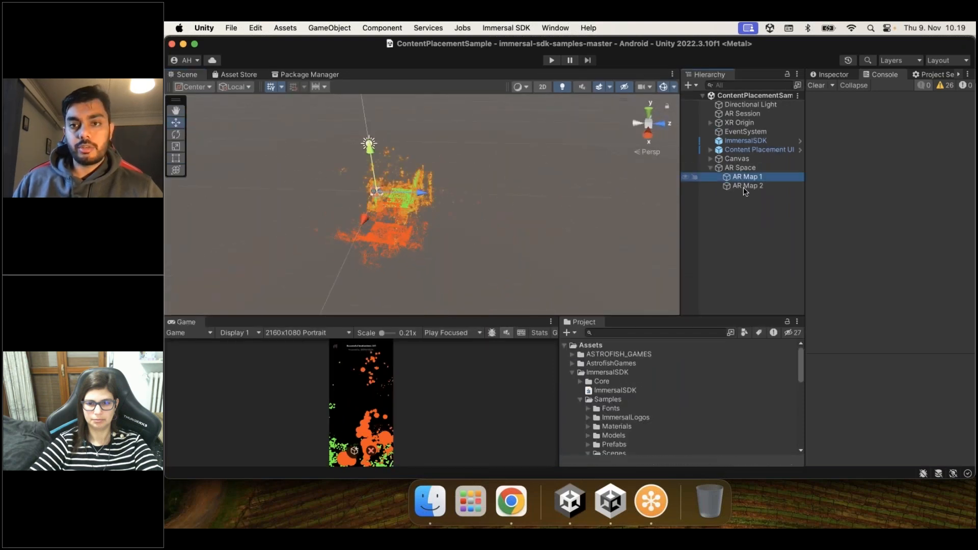
pyautogui.click(744, 187)
pyautogui.keyDown('super'); pyautogui.click(745, 176); pyautogui.keyUp('super')
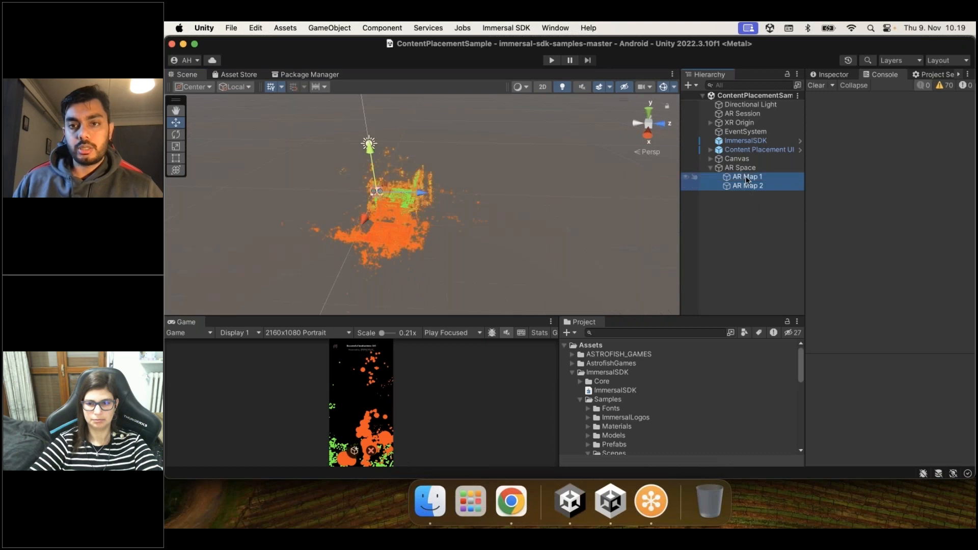
pyautogui.rightClick(745, 177)
pyautogui.click(766, 263)
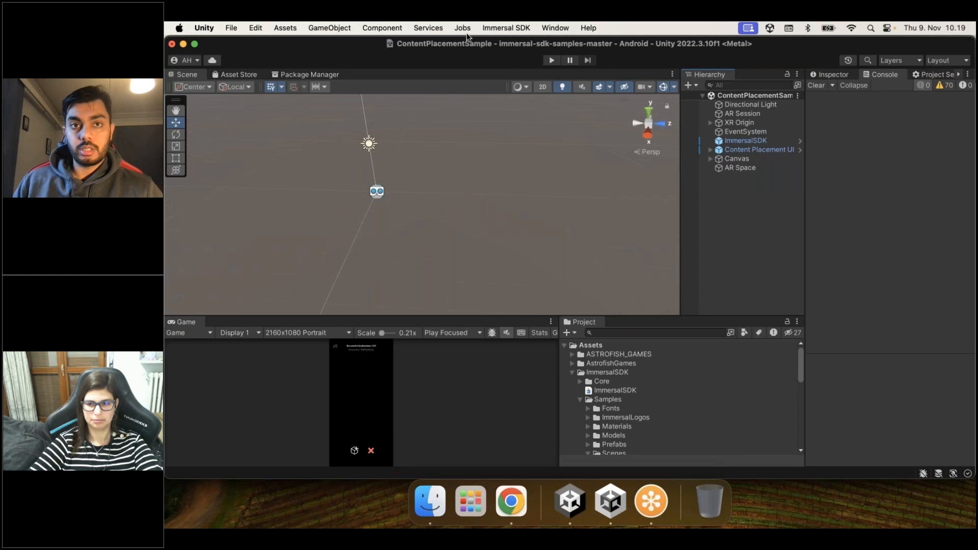
# Step: Copy the private developer token from the Immersal Developer Portal in Chrome and paste it into the ImmersalSDK object's Developer Token field in Unity
pyautogui.click(745, 141)
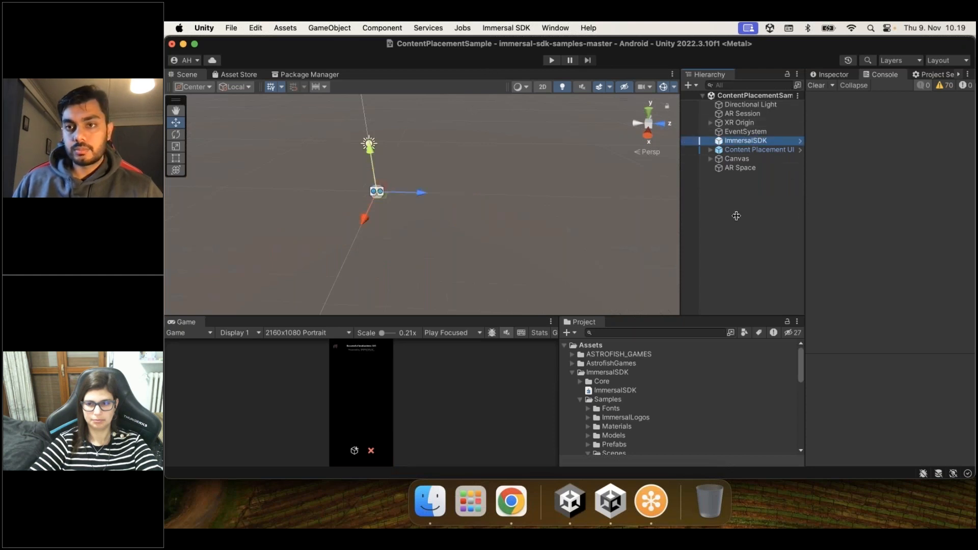
pyautogui.click(735, 75)
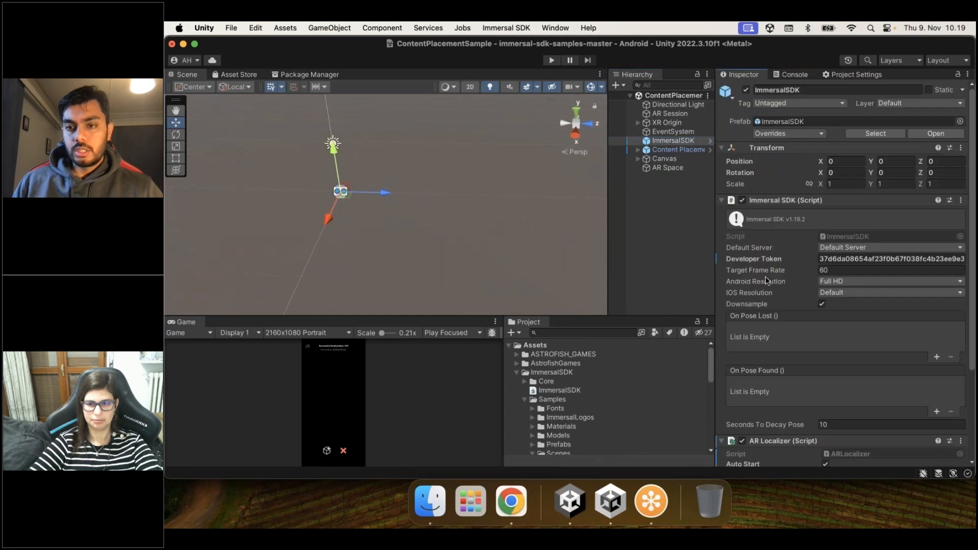
pyautogui.click(512, 504)
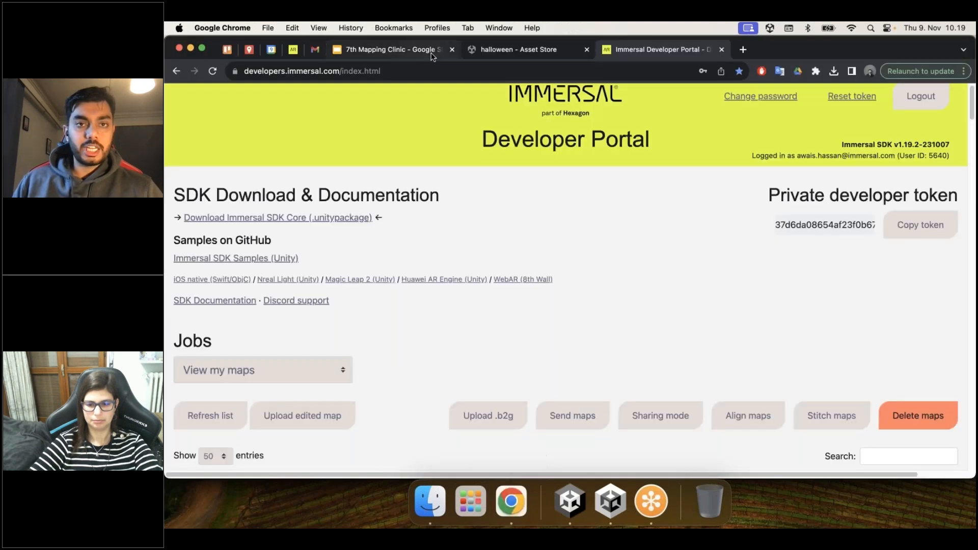
pyautogui.click(916, 226)
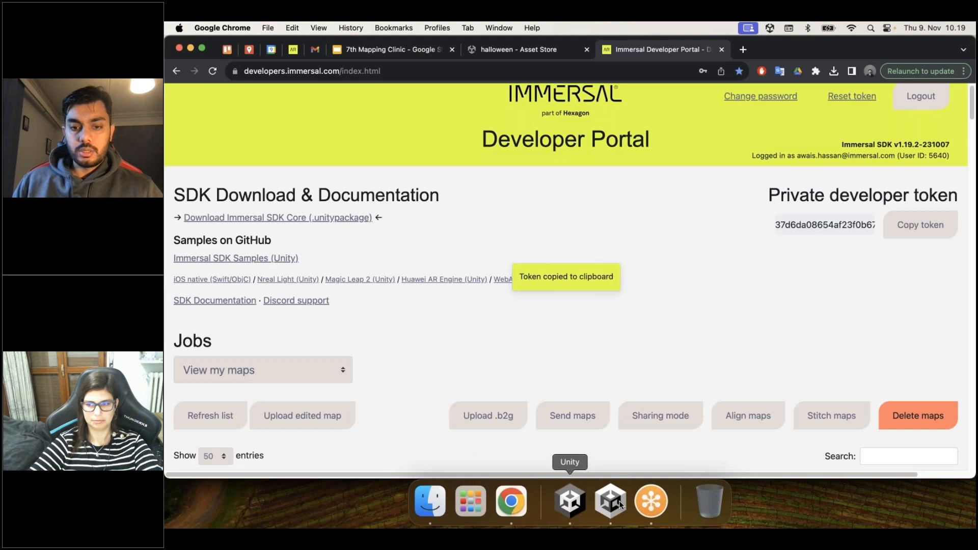
pyautogui.click(572, 502)
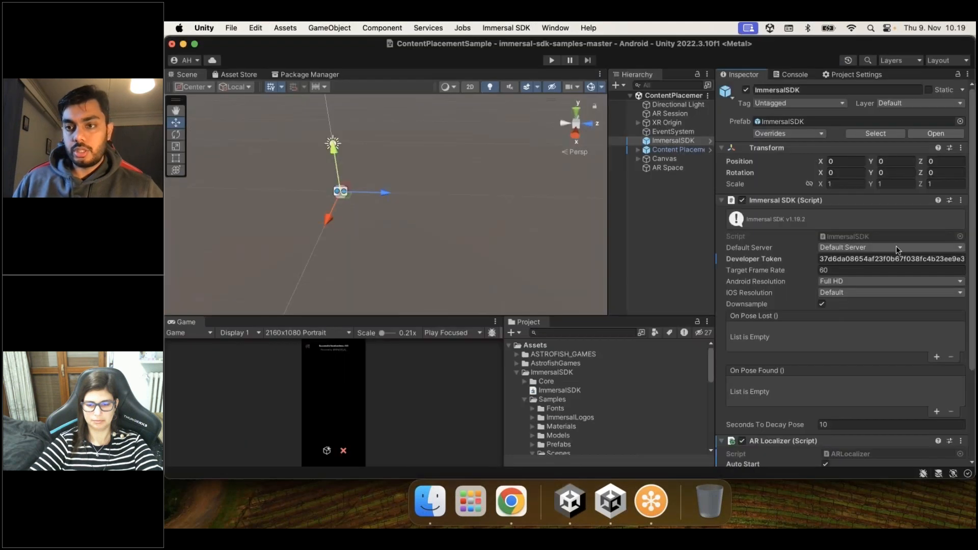
pyautogui.click(891, 258)
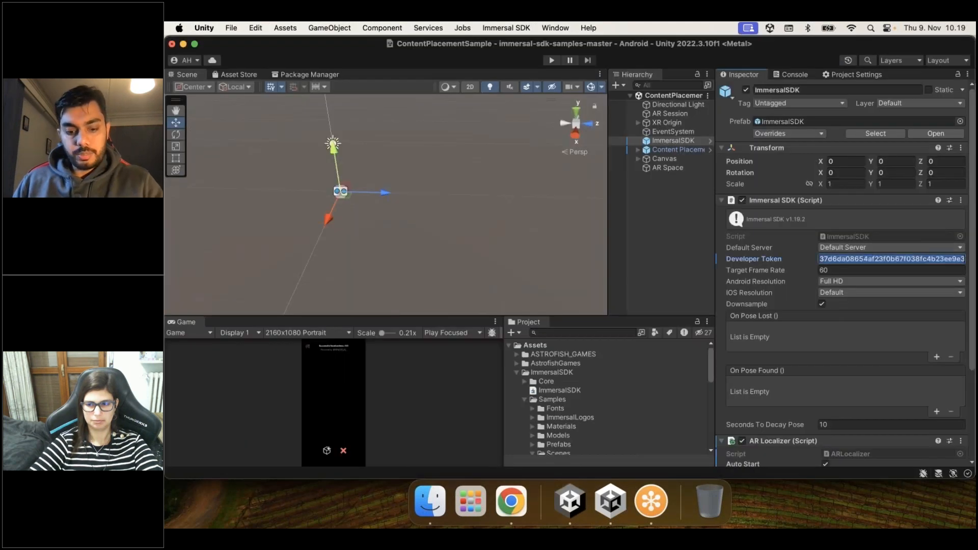
pyautogui.click(687, 249)
pyautogui.click(672, 141)
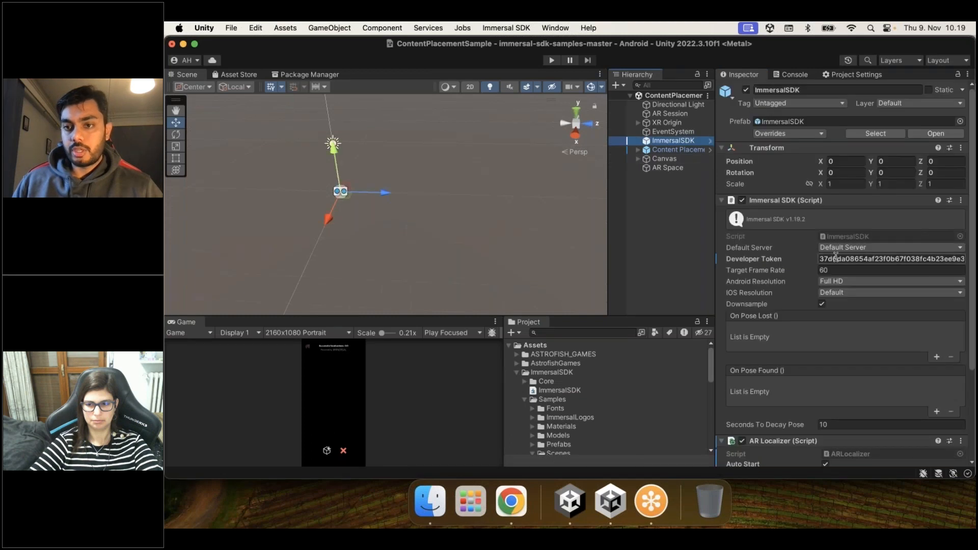
pyautogui.scroll(-3, 774, 304)
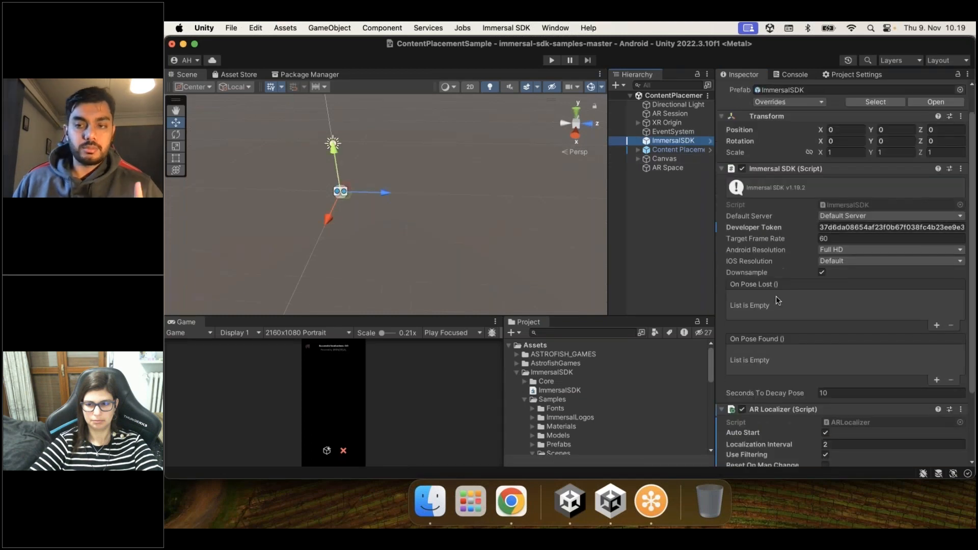
pyautogui.click(662, 251)
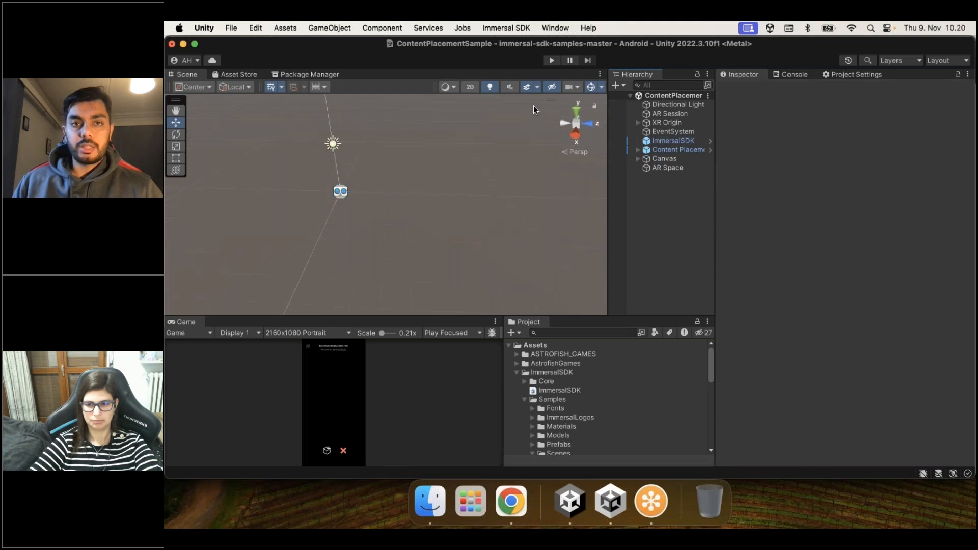
# Step: Open the Immersal AR Map Downloader and move and enlarge its window
pyautogui.click(497, 27)
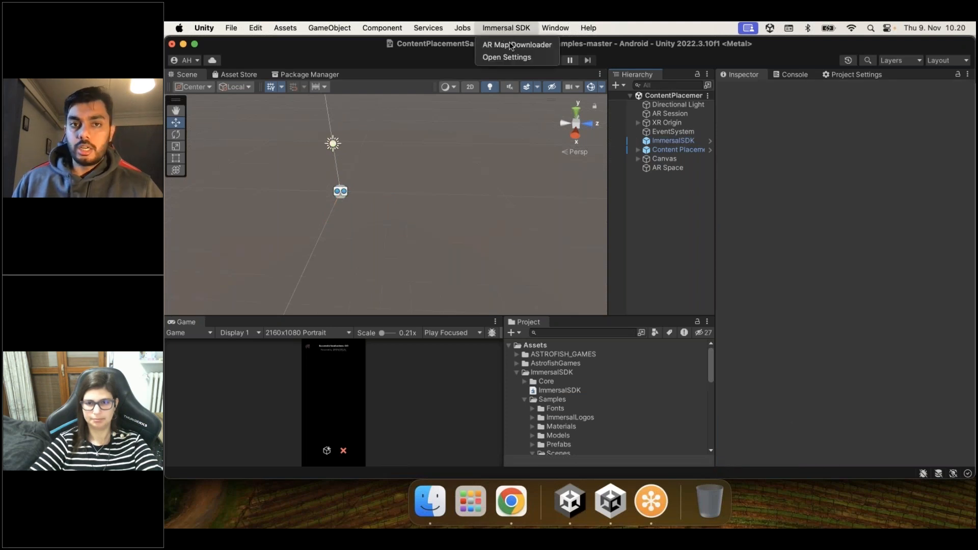
pyautogui.click(517, 45)
pyautogui.moveTo(439, 190); pyautogui.dragTo(442, 131)
pyautogui.moveTo(507, 315); pyautogui.dragTo(551, 363)
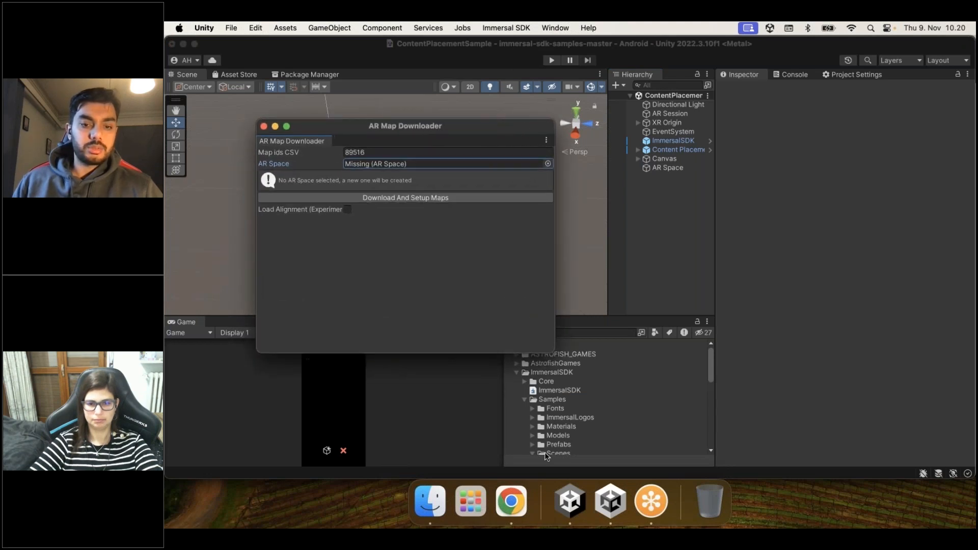
# Step: Switch to the Immersal Developer Portal in Chrome, search the maps for "office" and examine their downloadable files
pyautogui.click(518, 502)
pyautogui.scroll(-5, 846, 356)
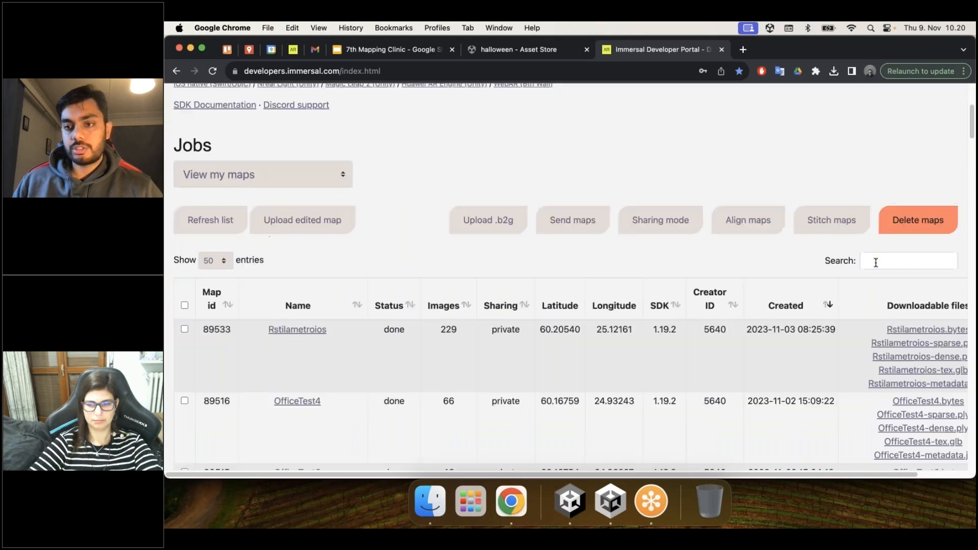
pyautogui.click(876, 263)
pyautogui.write('office')
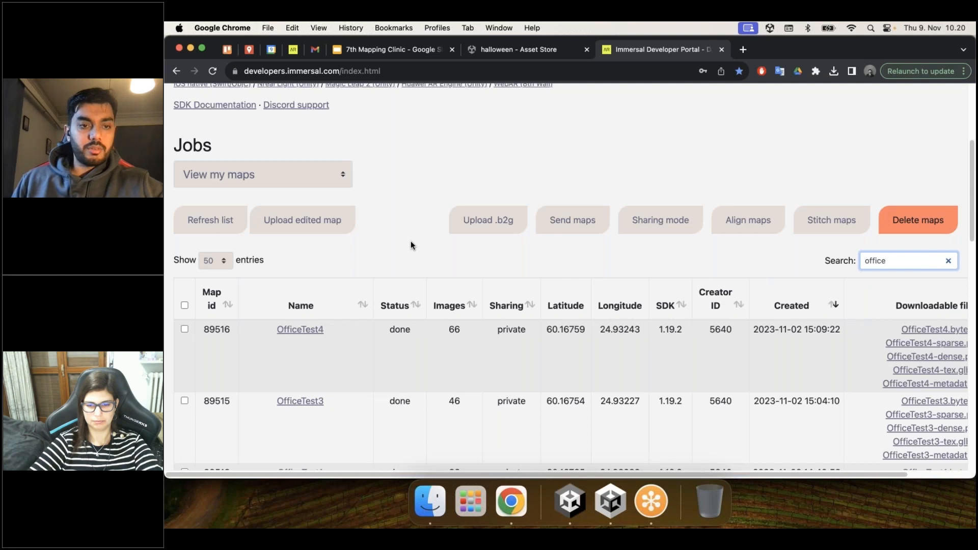
pyautogui.scroll(-5, 411, 241)
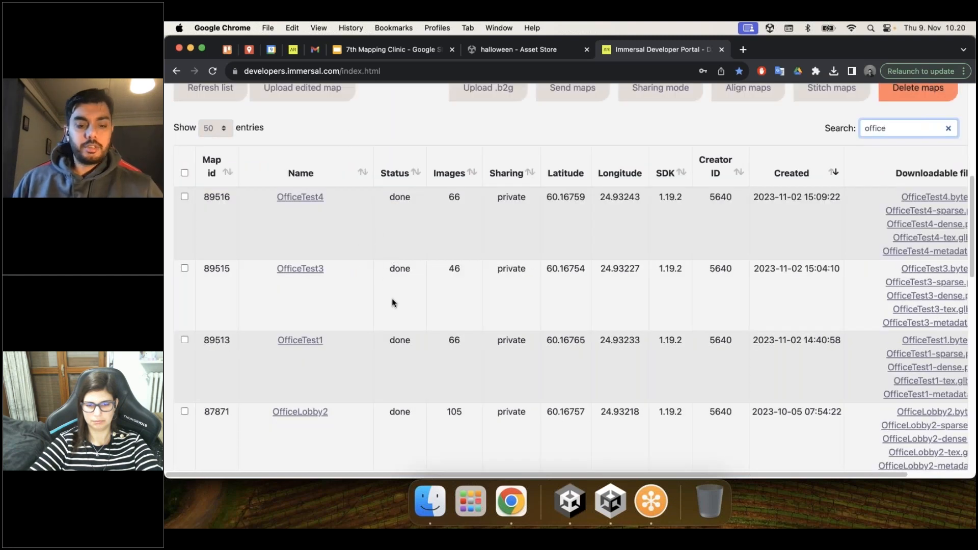
pyautogui.moveTo(416, 474); pyautogui.dragTo(439, 474)
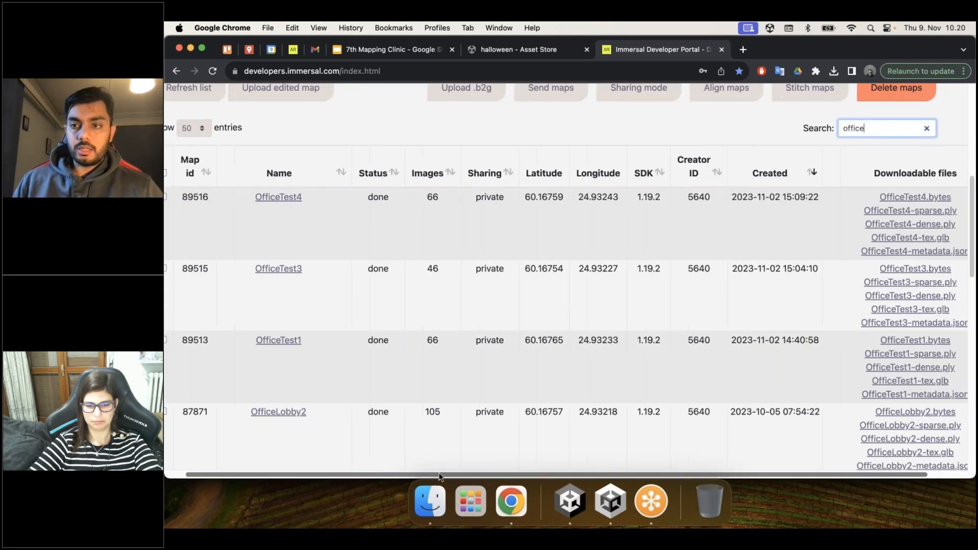
pyautogui.hscroll(3, 800, 448)
pyautogui.hscroll(1, 843, 465)
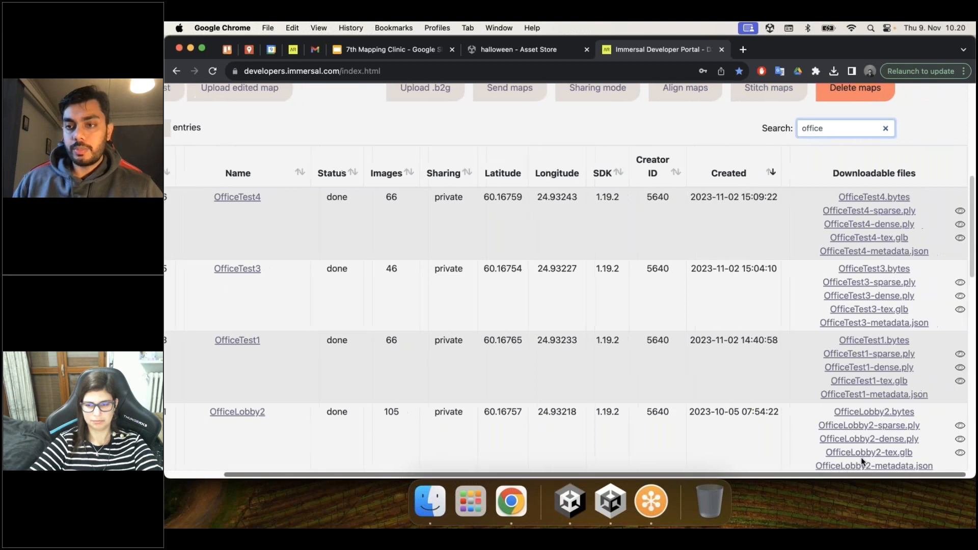
# Step: Open the sparse point cloud of the OfficeTest4 map in a new tab and examine it up close from several angles
pyautogui.keyDown('super'); pyautogui.click(961, 210); pyautogui.keyUp('super')
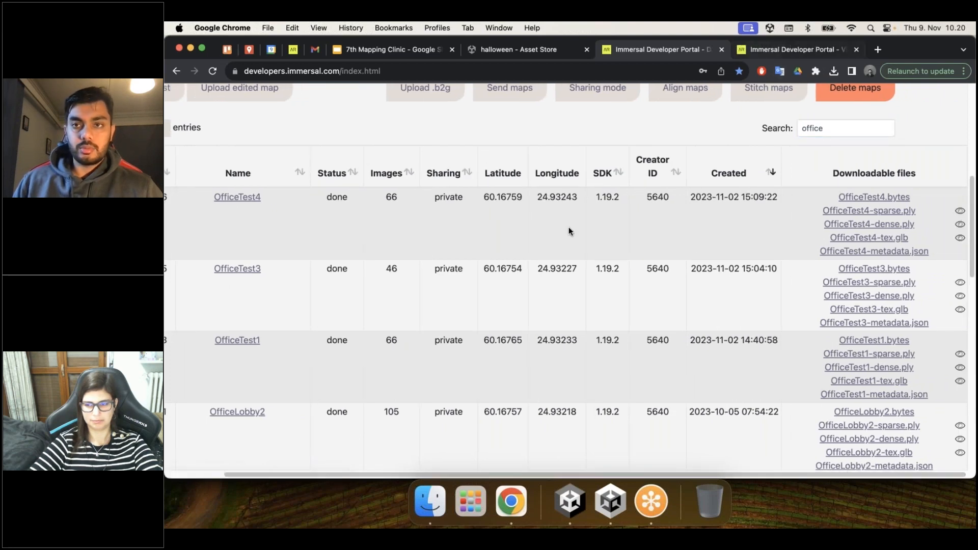
pyautogui.hotkey('ctrl', 'Tab')
pyautogui.moveTo(598, 355); pyautogui.dragTo(662, 301)
pyautogui.scroll(5, 655, 293)
pyautogui.moveTo(653, 290); pyautogui.dragTo(571, 282, button='right')
pyautogui.scroll(3, 571, 282)
pyautogui.moveTo(568, 339)
pyautogui.mouseDown()
pyautogui.moveTo(604, 309)
pyautogui.moveTo(691, 355)
pyautogui.moveTo(643, 373)
pyautogui.moveTo(533, 351)
pyautogui.moveTo(559, 326)
pyautogui.mouseUp()
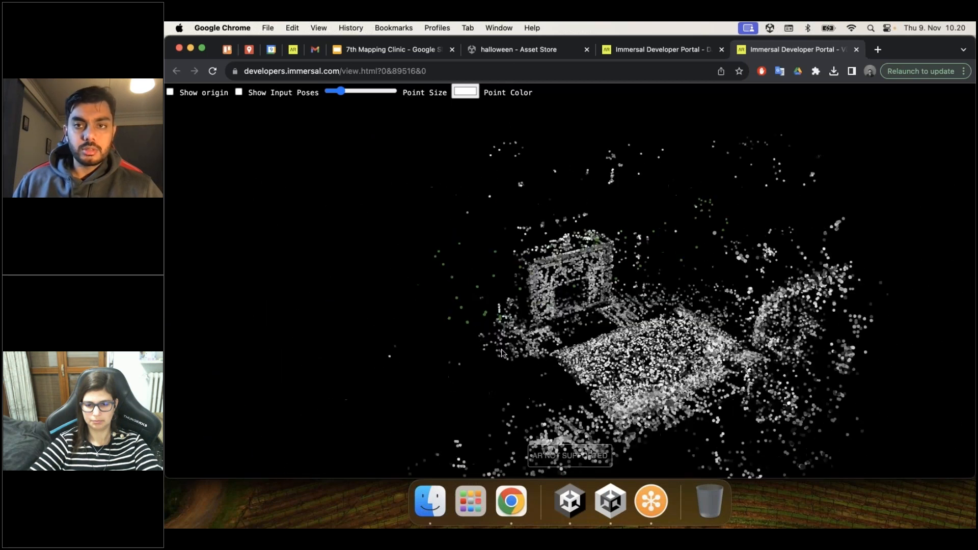
# Step: View the OfficeLobby2 map's sparse point cloud in a new tab, then close that tab
pyautogui.click(657, 49)
pyautogui.scroll(-3, 303, 279)
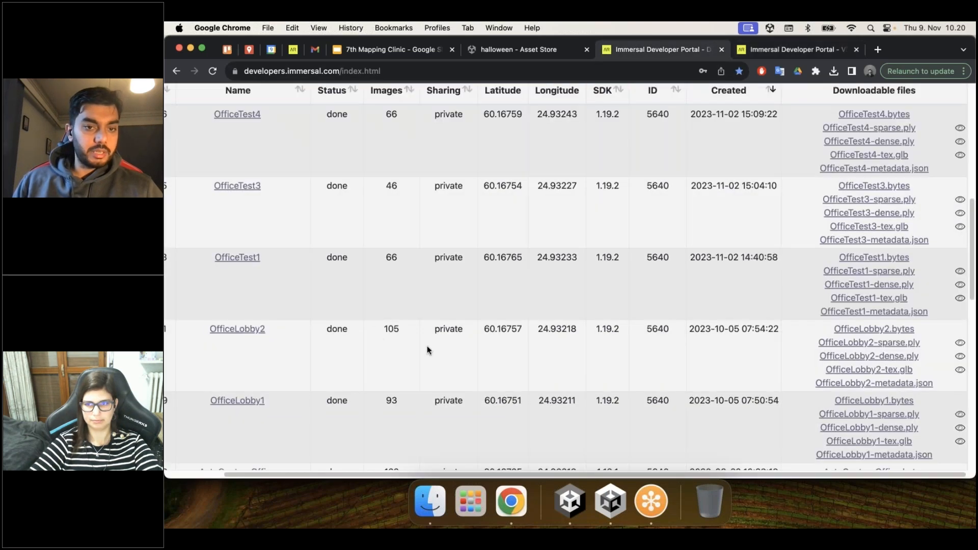
pyautogui.keyDown('super'); pyautogui.click(960, 343); pyautogui.keyUp('super')
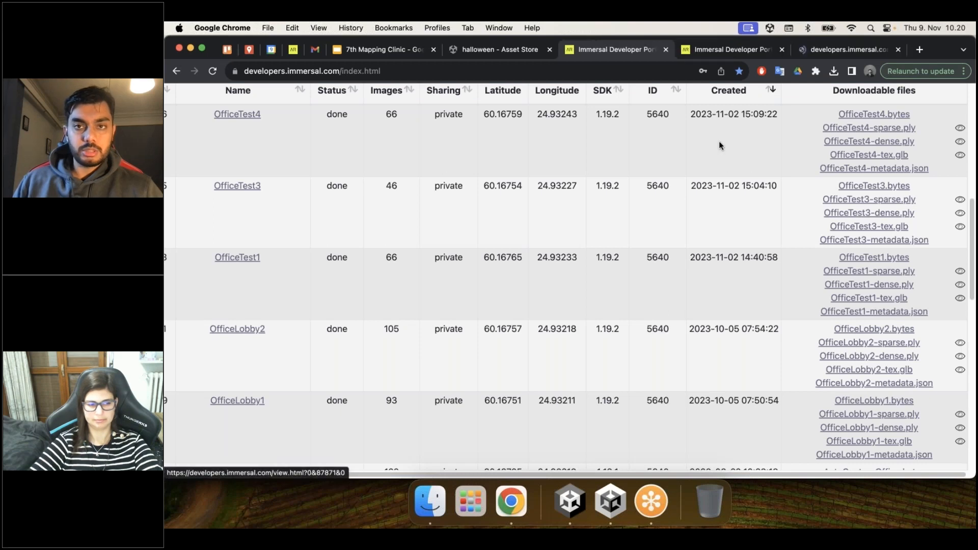
pyautogui.click(813, 50)
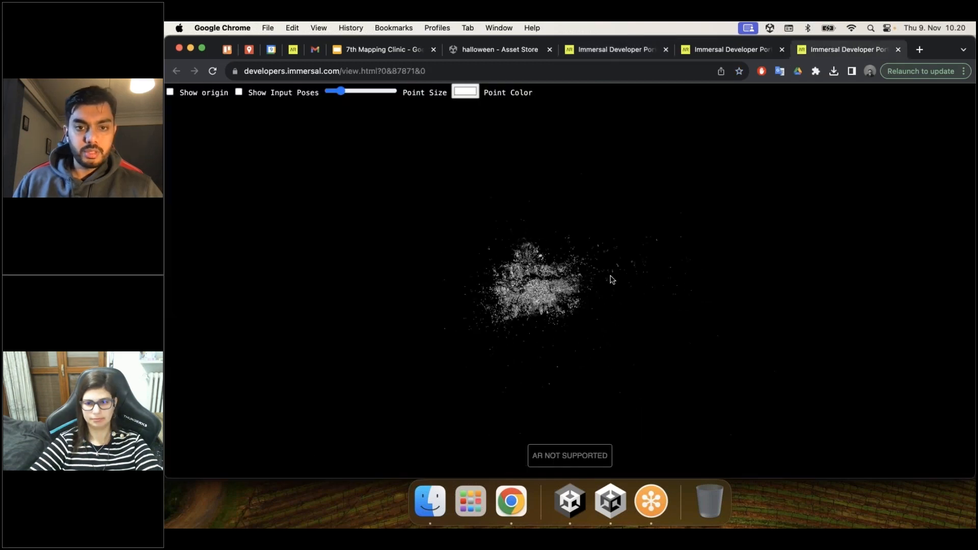
pyautogui.click(898, 50)
pyautogui.click(879, 50)
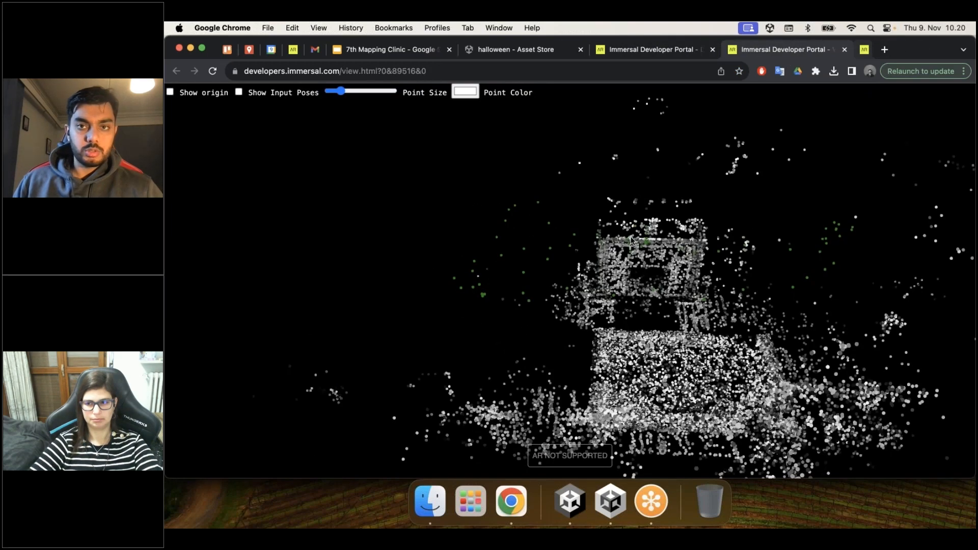
# Step: Return to the filtered map list and bring the map ids of the office maps into view
pyautogui.click(662, 50)
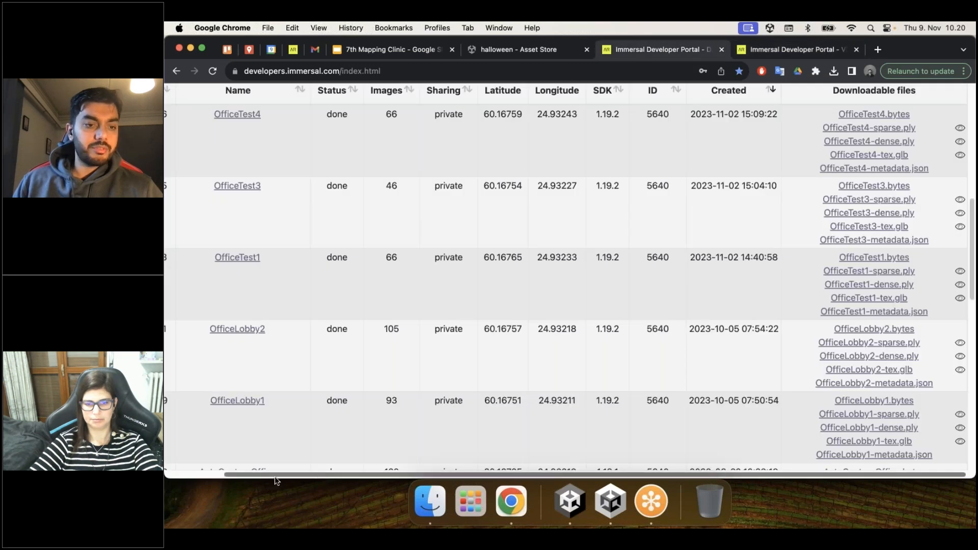
pyautogui.hscroll(-3, 364, 415)
pyautogui.scroll(2, 381, 314)
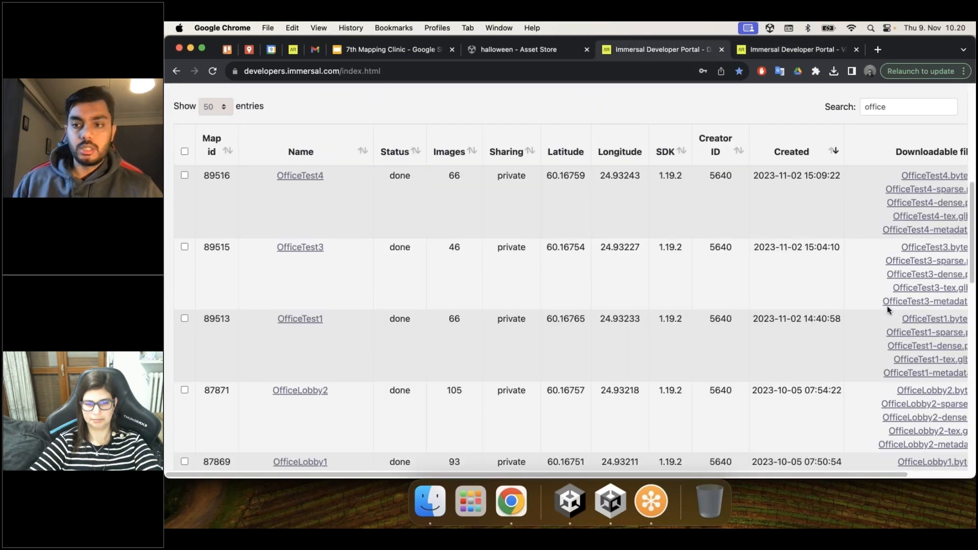
# Step: View the OfficeTest1 map's sparse point cloud in a new tab, reduce its point size, then close that tab
pyautogui.hscroll(2, 864, 457)
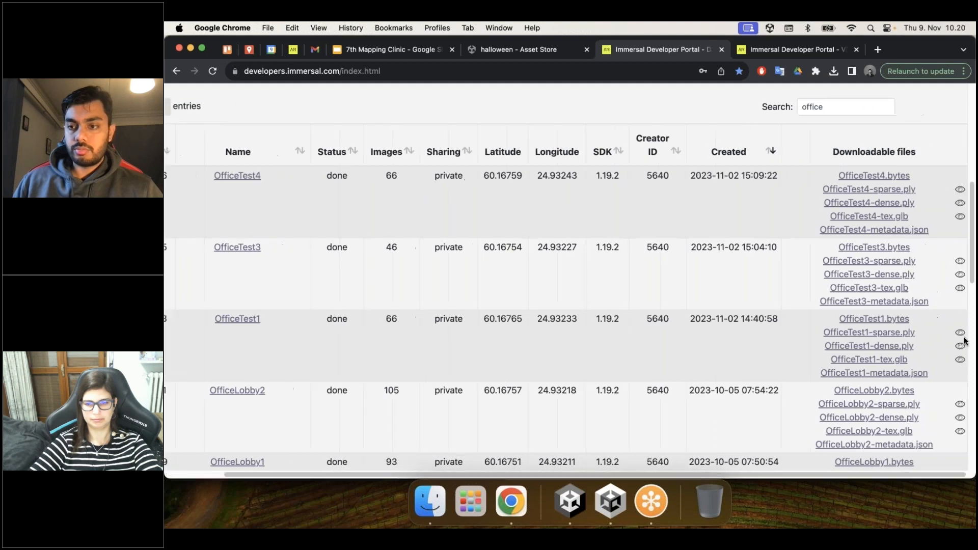
pyautogui.click(961, 332)
pyautogui.click(358, 91)
pyautogui.moveTo(566, 343); pyautogui.dragTo(720, 192)
pyautogui.scroll(6, 721, 192)
pyautogui.moveTo(571, 214)
pyautogui.mouseDown()
pyautogui.moveTo(614, 328)
pyautogui.moveTo(565, 230)
pyautogui.mouseUp()
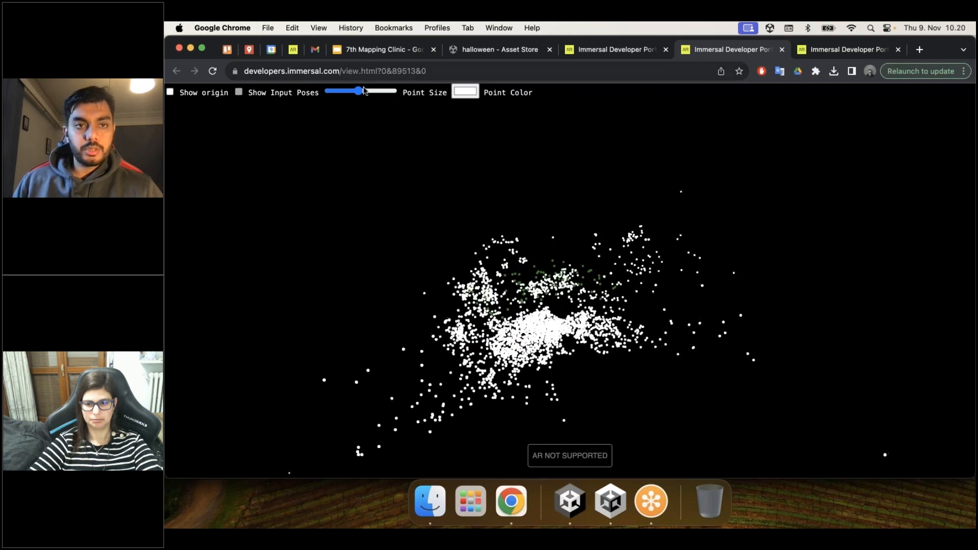
pyautogui.moveTo(359, 92); pyautogui.dragTo(333, 101)
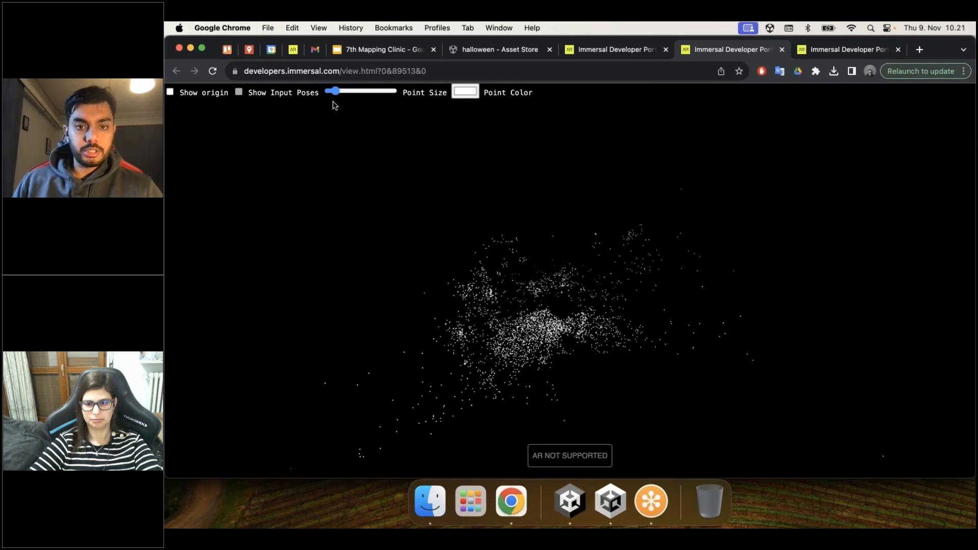
pyautogui.click(782, 49)
pyautogui.click(730, 44)
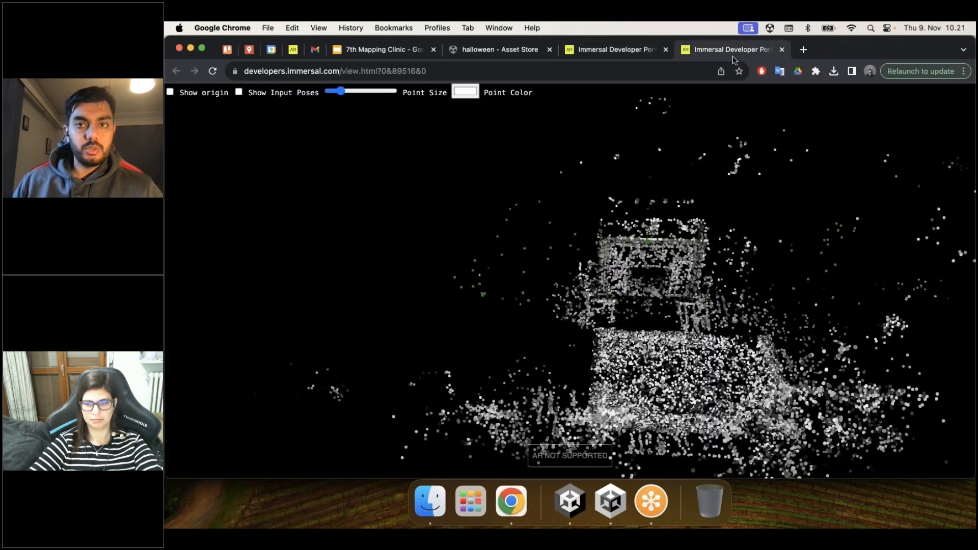
# Step: Copy the OfficeTest4 map id 89516 from the portal's map list and enter it in the AR Map Downloader in Unity
pyautogui.click(647, 49)
pyautogui.scroll(5, 565, 281)
pyautogui.scroll(-5, 187, 384)
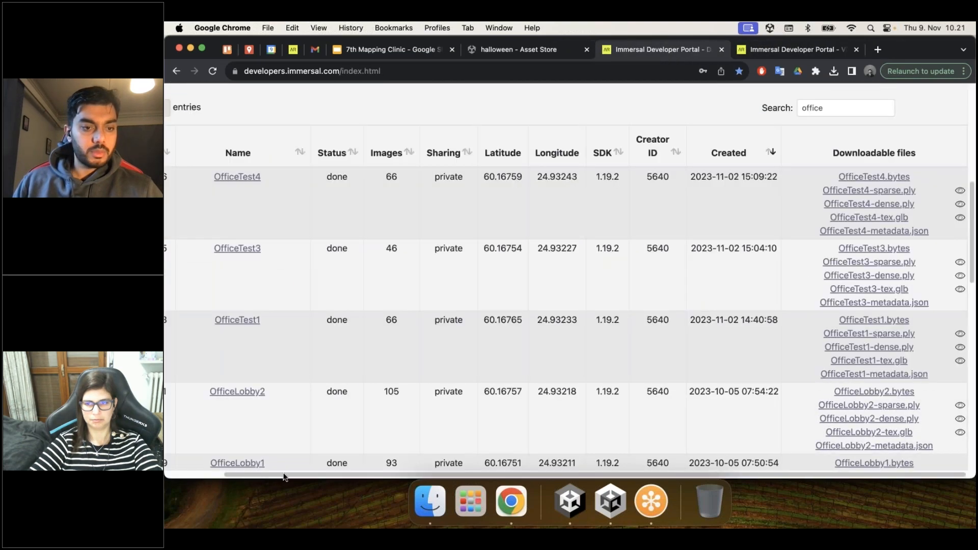
pyautogui.hscroll(-2, 188, 383)
pyautogui.moveTo(232, 177); pyautogui.dragTo(211, 179)
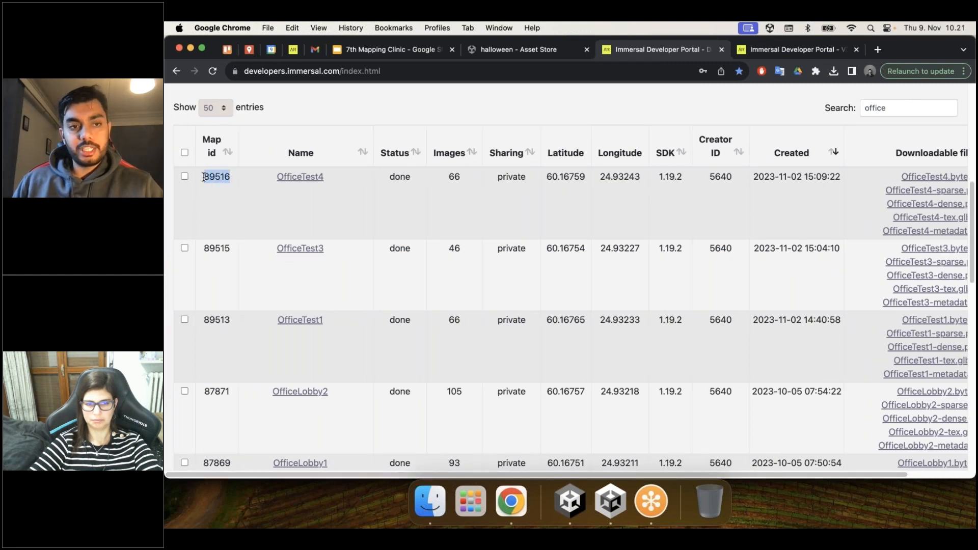
pyautogui.click(570, 502)
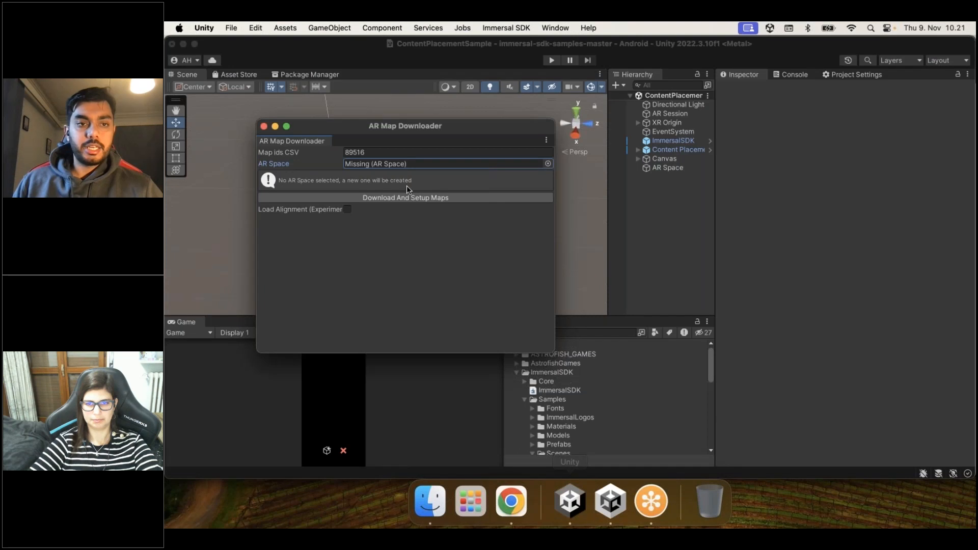
pyautogui.click(408, 152)
pyautogui.write('89516')
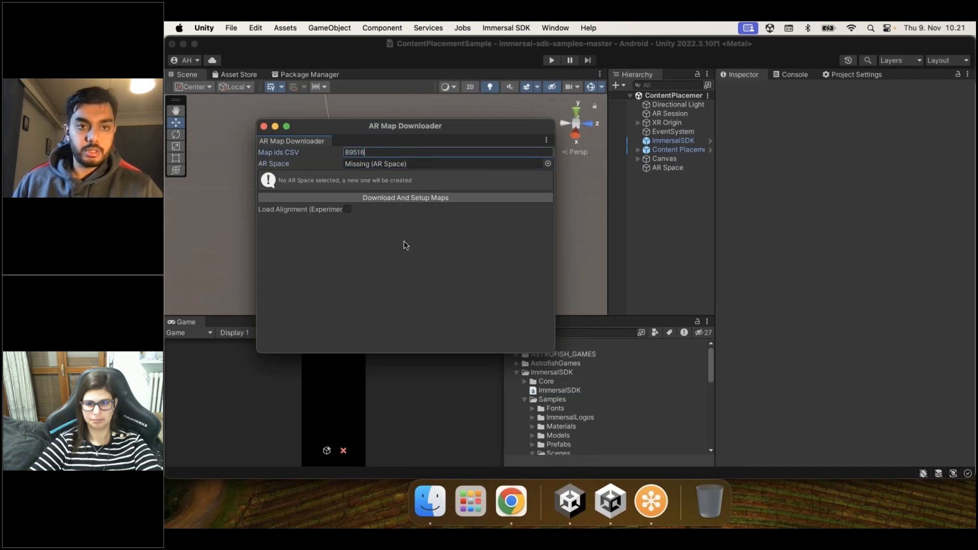
# Step: Assign the scene's AR Space object to the AR Map Downloader, and download and set up the map
pyautogui.click(548, 163)
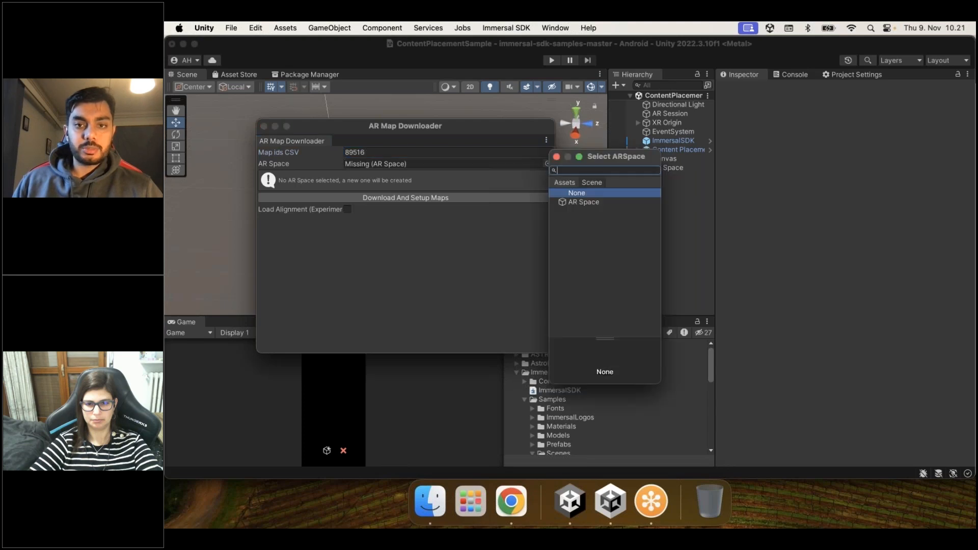
pyautogui.click(592, 202)
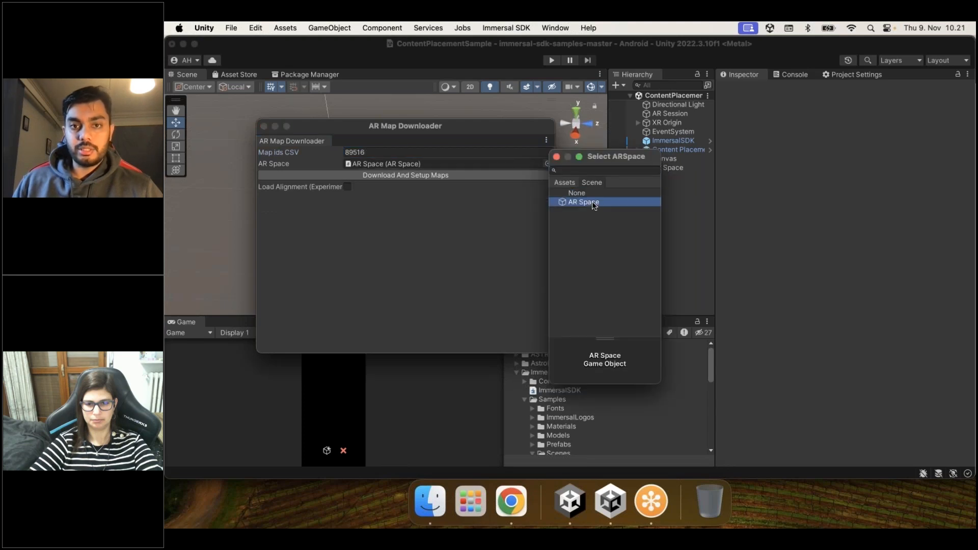
pyautogui.doubleClick(592, 202)
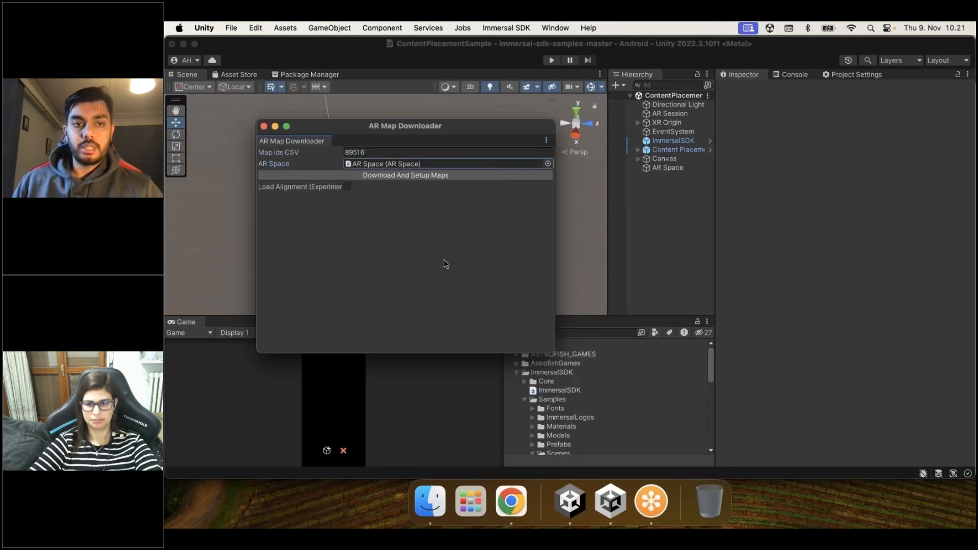
pyautogui.click(437, 176)
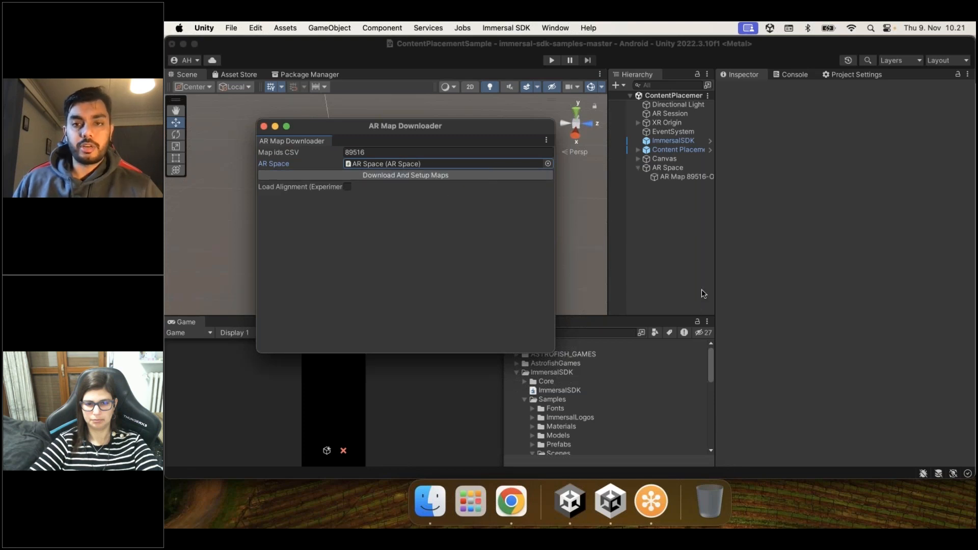
# Step: Set the point size of the OfficeTest4 map under AR Space to 0.408 and its point color to green
pyautogui.click(660, 178)
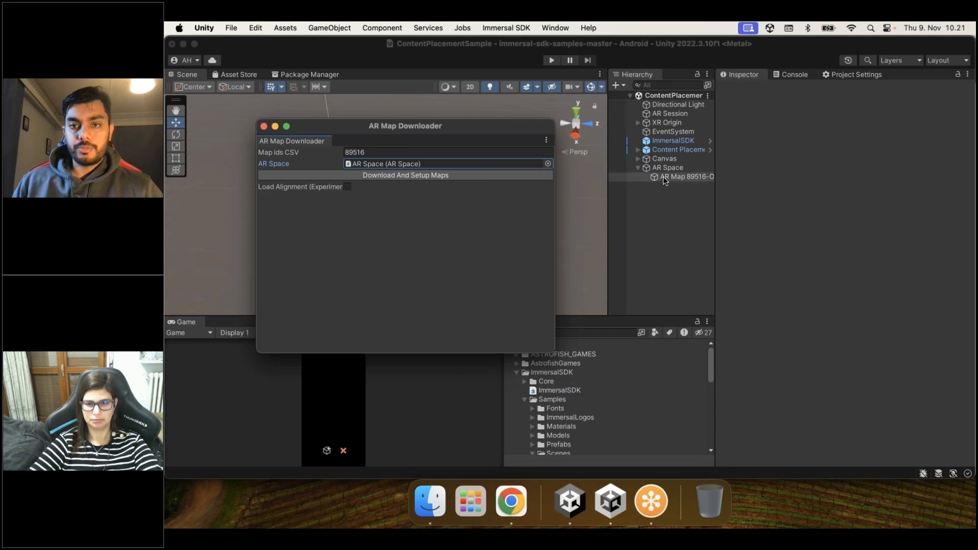
pyautogui.scroll(3, 394, 204)
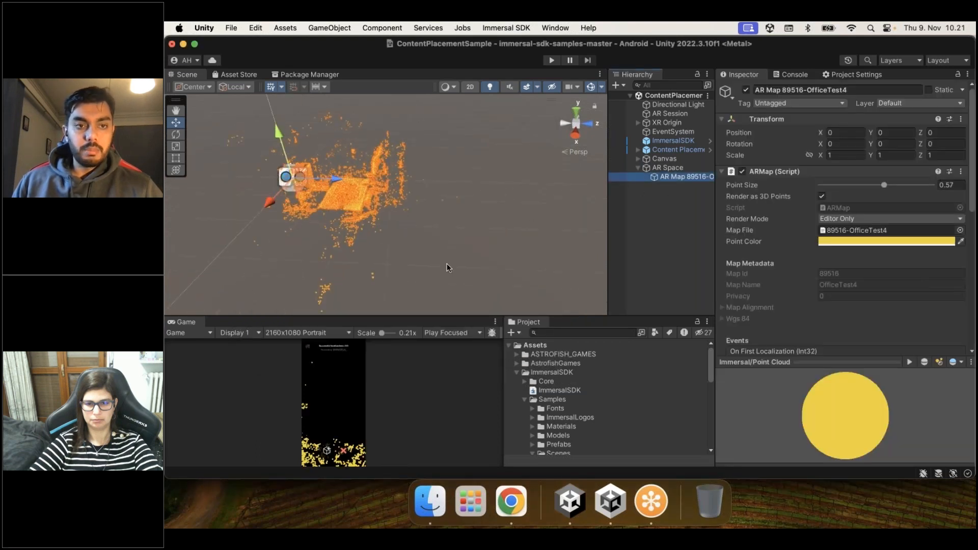
pyautogui.click(447, 264)
pyautogui.keyDown('alt'); pyautogui.moveTo(437, 266); pyautogui.dragTo(604, 173); pyautogui.keyUp('alt')
pyautogui.click(683, 177)
pyautogui.moveTo(881, 185); pyautogui.dragTo(865, 185)
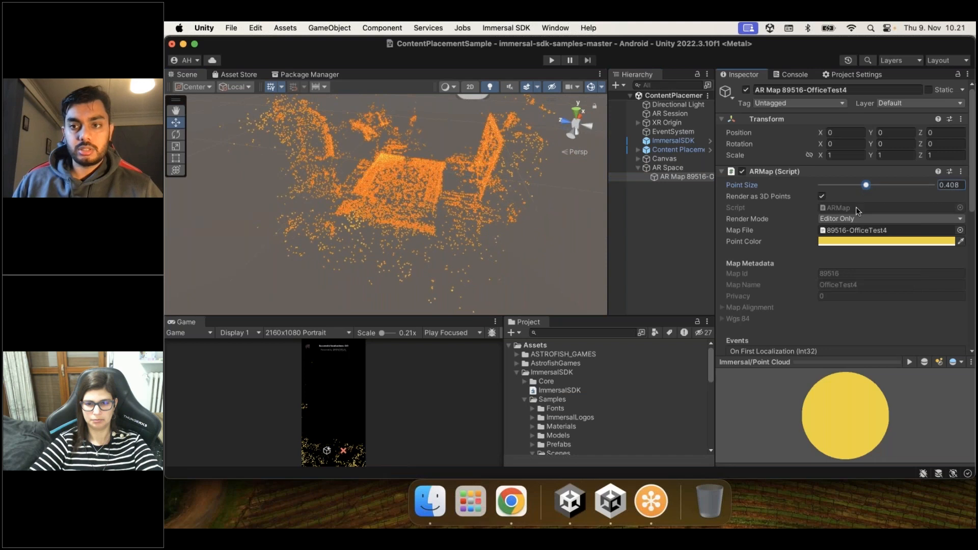
pyautogui.click(849, 240)
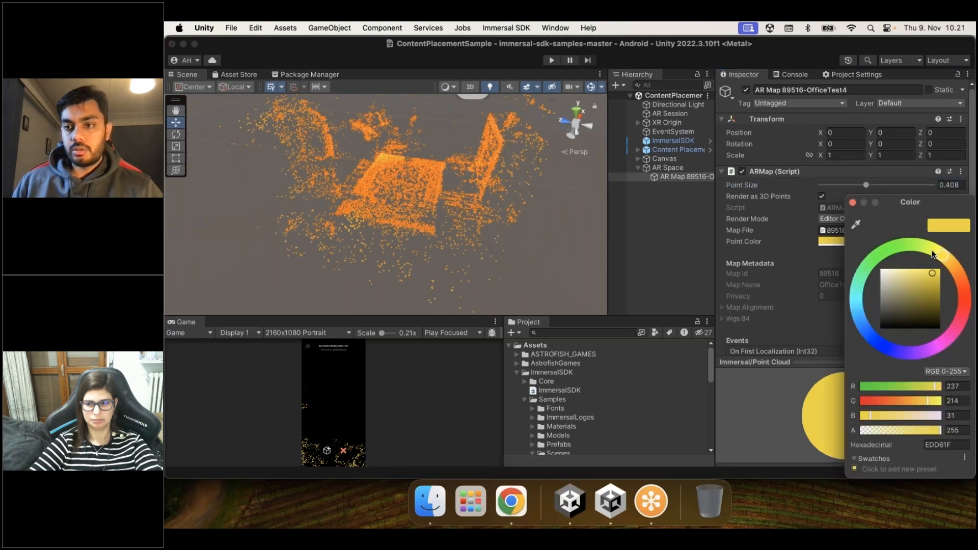
pyautogui.moveTo(933, 255); pyautogui.dragTo(901, 247)
# Step: Examine the OfficeTest4 point cloud from several angles in an enlarged Scene view
pyautogui.keyDown('alt'); pyautogui.moveTo(585, 257); pyautogui.dragTo(793, 259); pyautogui.keyUp('alt')
pyautogui.moveTo(459, 236); pyautogui.dragTo(555, 236, button='middle')
pyautogui.keyDown('alt'); pyautogui.moveTo(414, 226); pyautogui.dragTo(329, 229); pyautogui.keyUp('alt')
pyautogui.moveTo(329, 229); pyautogui.dragTo(336, 259, button='middle')
pyautogui.moveTo(407, 217); pyautogui.dragTo(404, 223, button='middle')
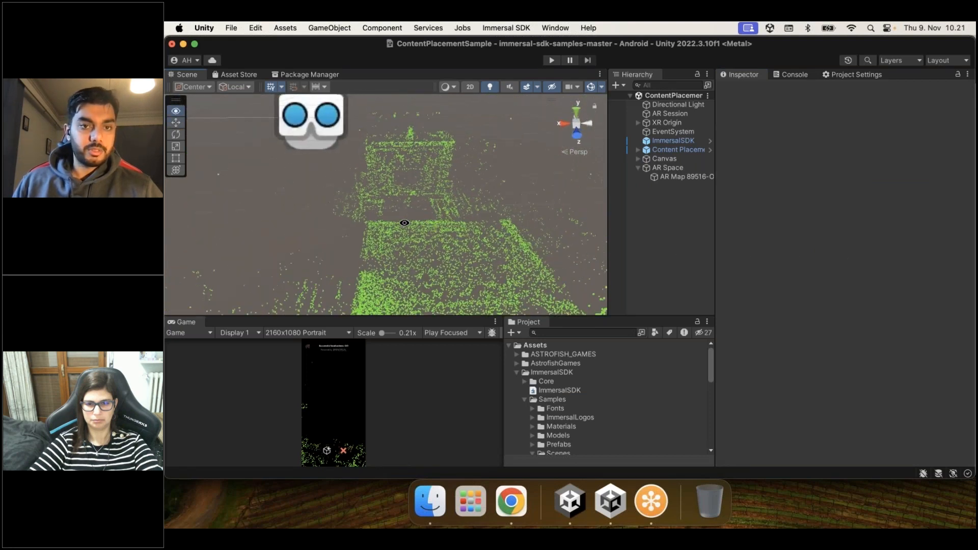
pyautogui.keyDown('alt'); pyautogui.moveTo(404, 222); pyautogui.dragTo(368, 231); pyautogui.keyUp('alt')
pyautogui.keyDown('alt'); pyautogui.moveTo(428, 209); pyautogui.dragTo(479, 275); pyautogui.keyUp('alt')
pyautogui.moveTo(426, 315); pyautogui.dragTo(439, 378)
pyautogui.keyDown('alt'); pyautogui.moveTo(332, 267); pyautogui.dragTo(479, 240); pyautogui.keyUp('alt')
pyautogui.scroll(2, 403, 227)
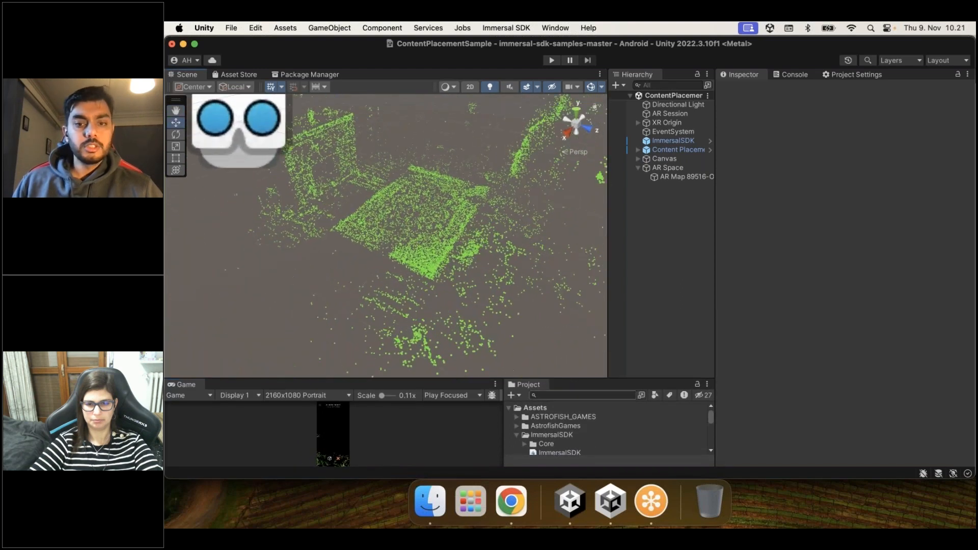
# Step: Enlarge the project file area and preview the candle and tombstone prefabs in the DETAILED_MedievalDungeons folder
pyautogui.moveTo(632, 383); pyautogui.dragTo(634, 156)
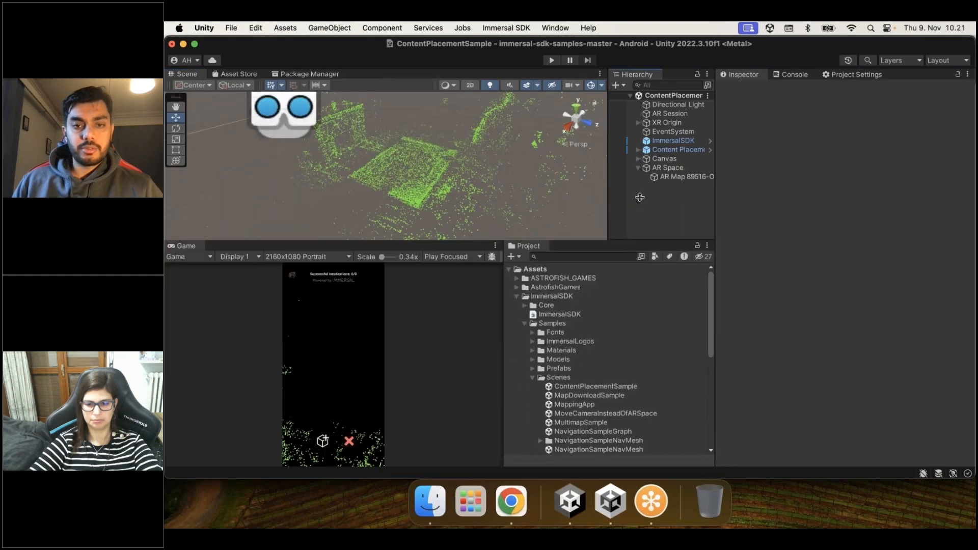
pyautogui.click(517, 207)
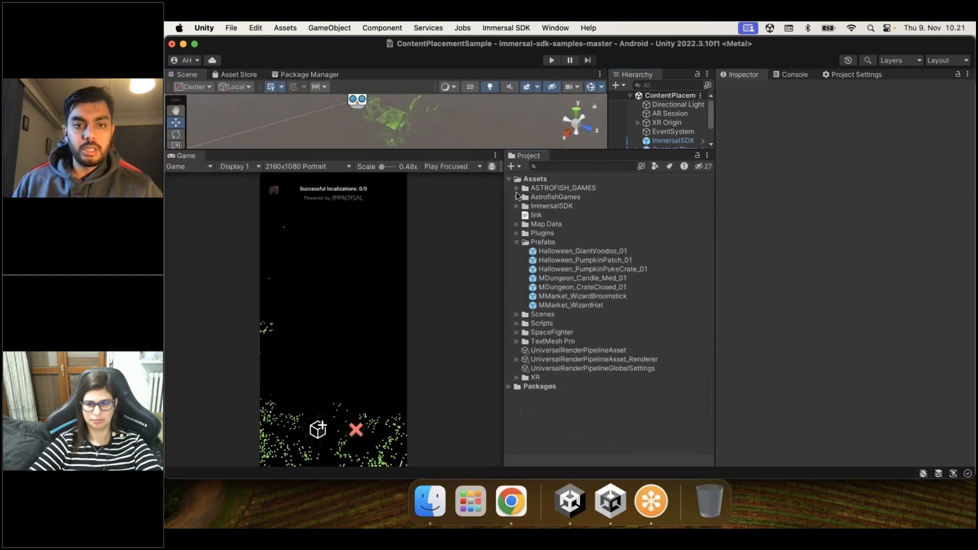
pyautogui.click(516, 190)
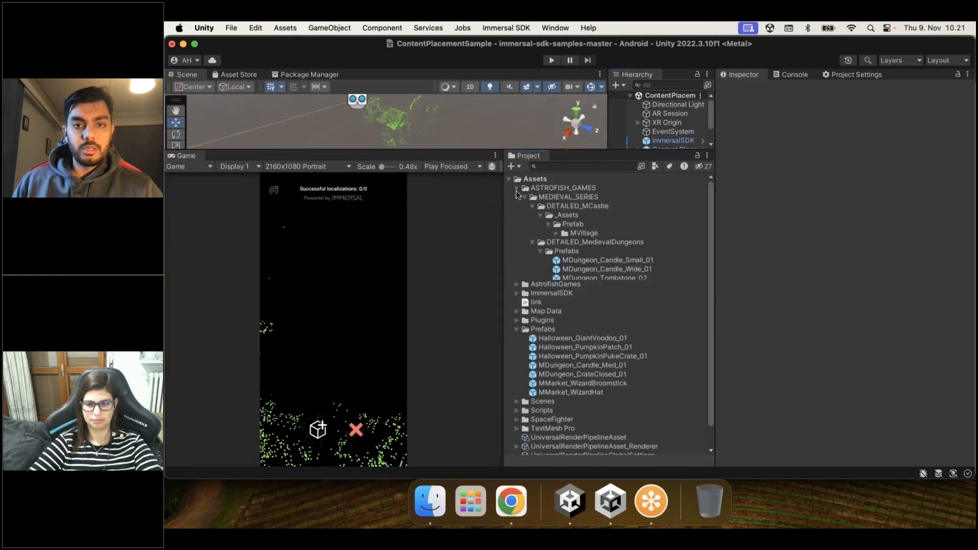
pyautogui.click(601, 261)
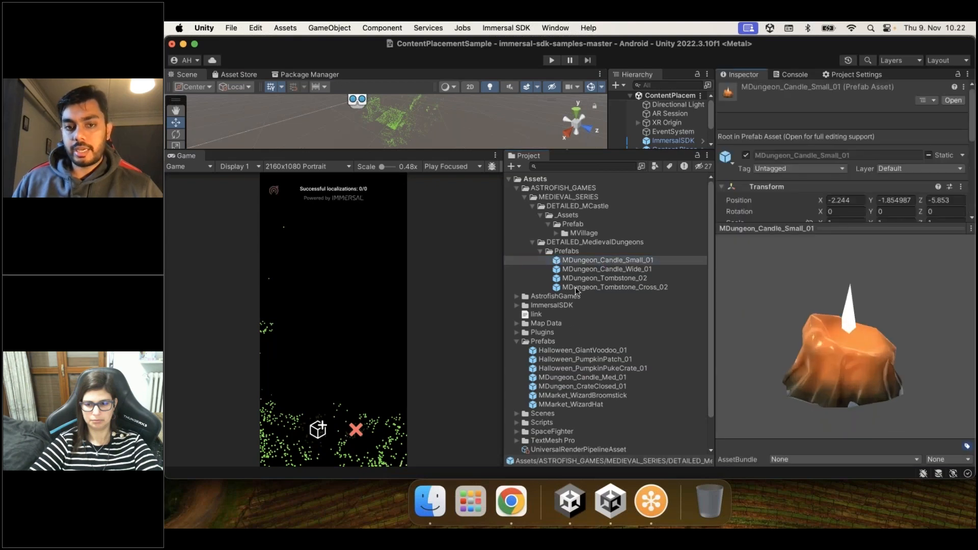
pyautogui.click(582, 270)
pyautogui.click(602, 287)
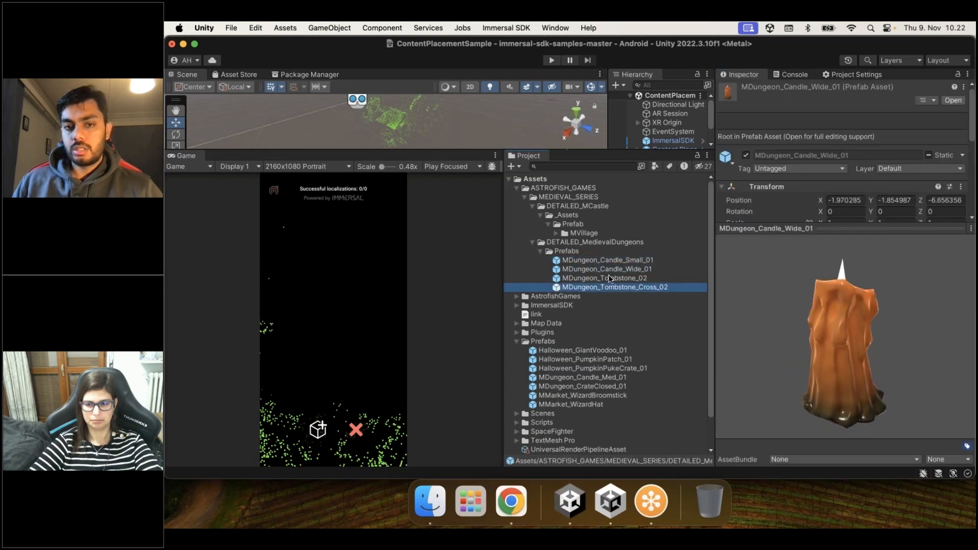
pyautogui.click(609, 278)
# Step: Preview the prefabs in the main Prefabs folder, including the giant voodoo, pumpkin crate, candle and wizard hat
pyautogui.click(589, 351)
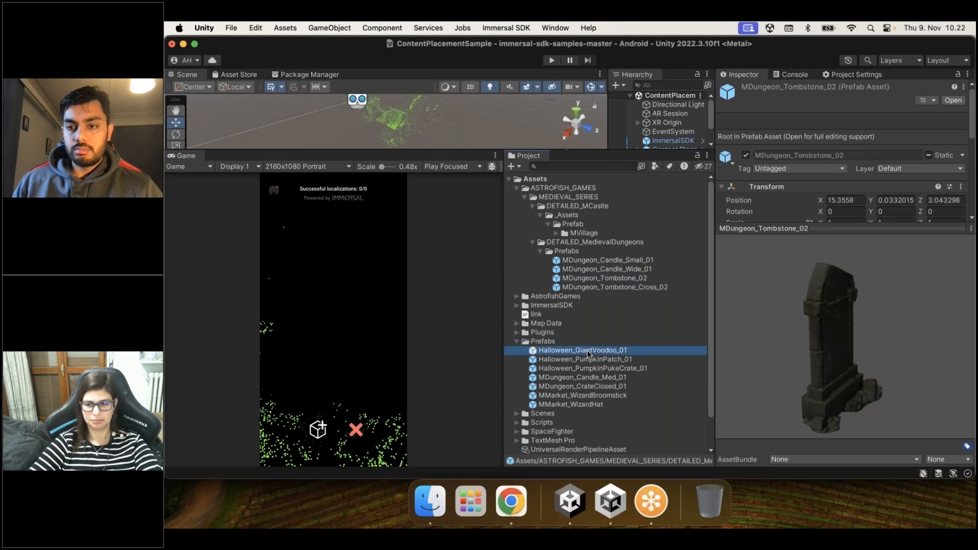
pyautogui.click(624, 359)
pyautogui.click(626, 352)
pyautogui.moveTo(917, 389); pyautogui.dragTo(866, 357)
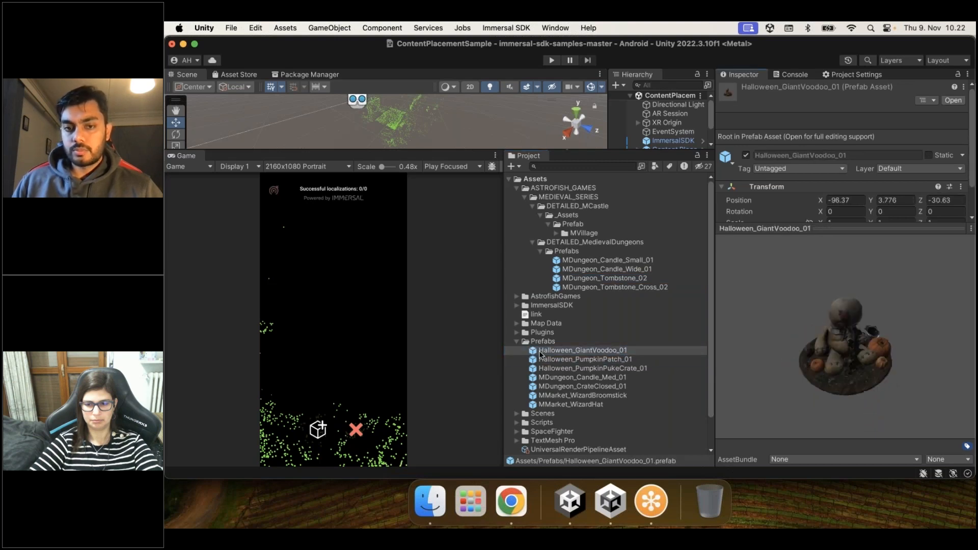
pyautogui.click(564, 361)
pyautogui.click(567, 377)
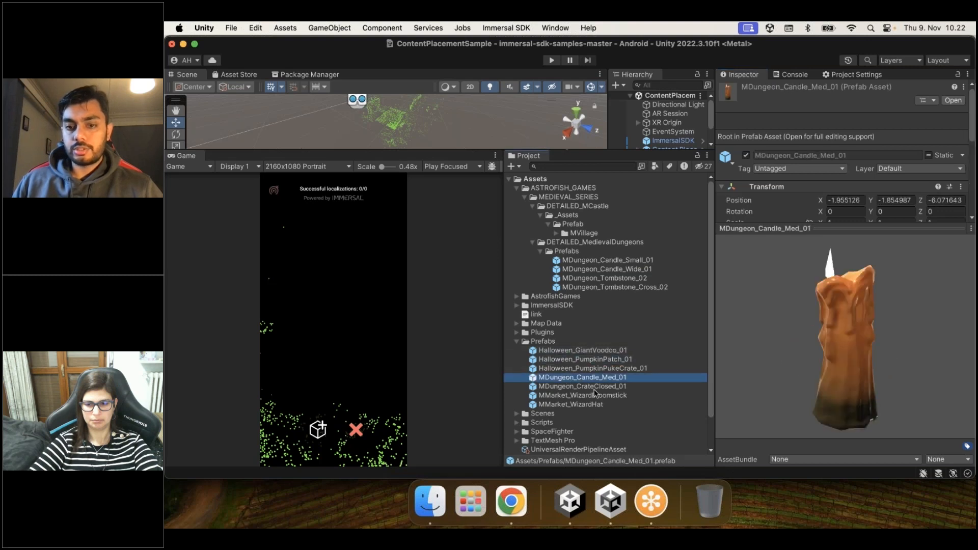
pyautogui.click(579, 387)
pyautogui.click(592, 404)
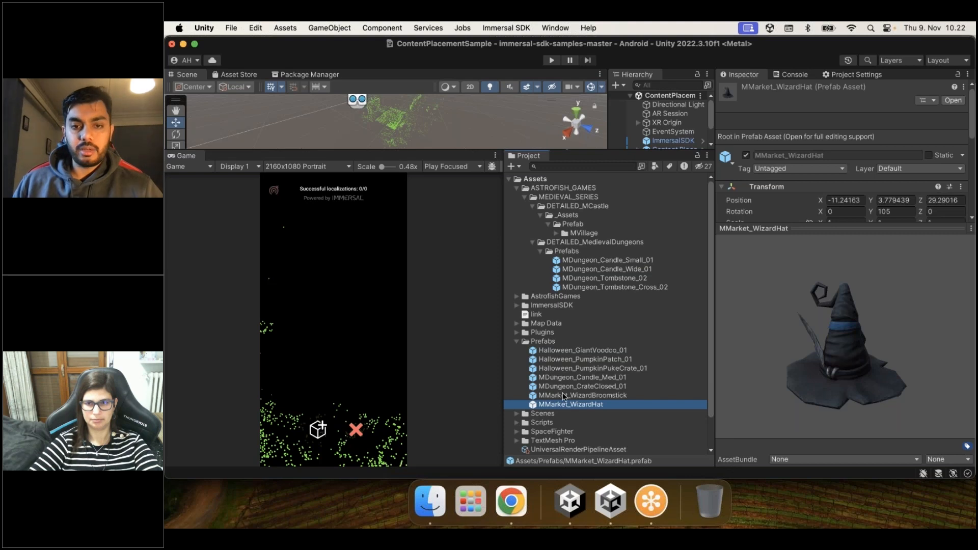
pyautogui.click(587, 360)
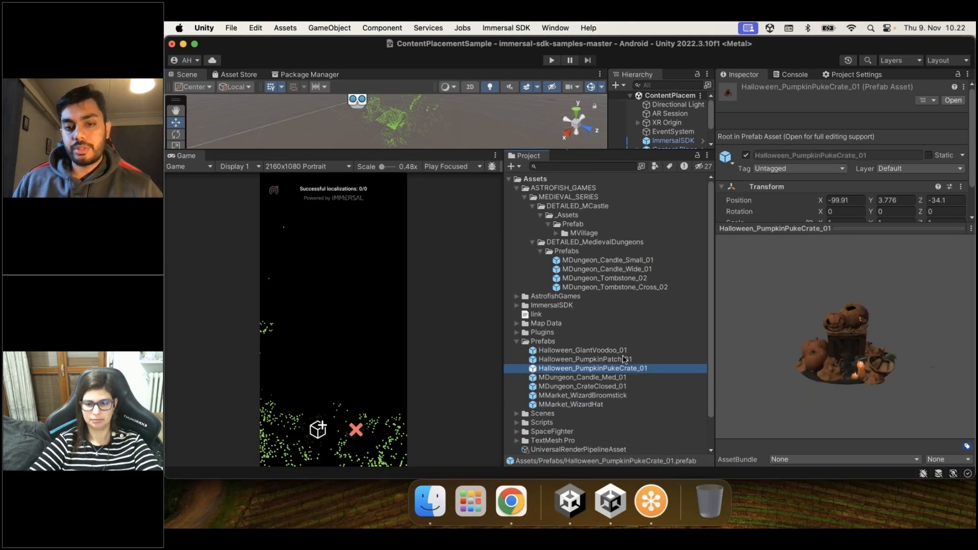
# Step: Expand the AstrofishGames folder and preview the DETAILED_Halloween prefabs, including the bench, bone pile, coffin pumpkin, giant voodoo and tombstone scene
pyautogui.click(516, 297)
pyautogui.click(618, 358)
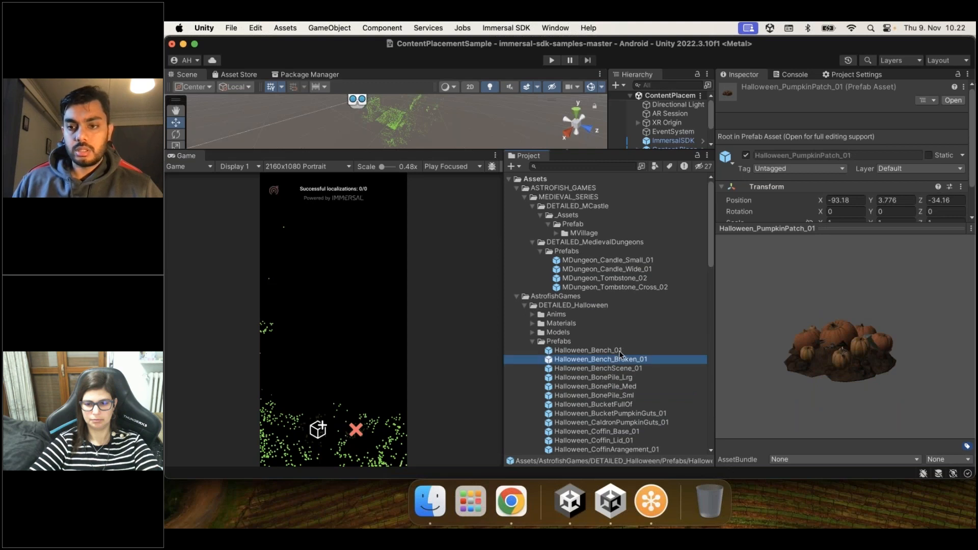
pyautogui.click(619, 350)
pyautogui.click(621, 396)
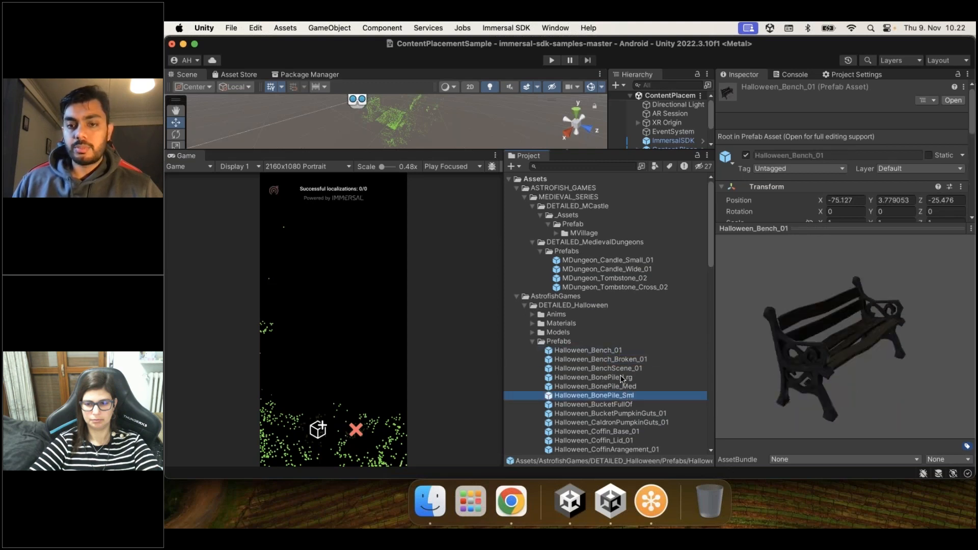
pyautogui.scroll(-5, 619, 365)
pyautogui.click(617, 353)
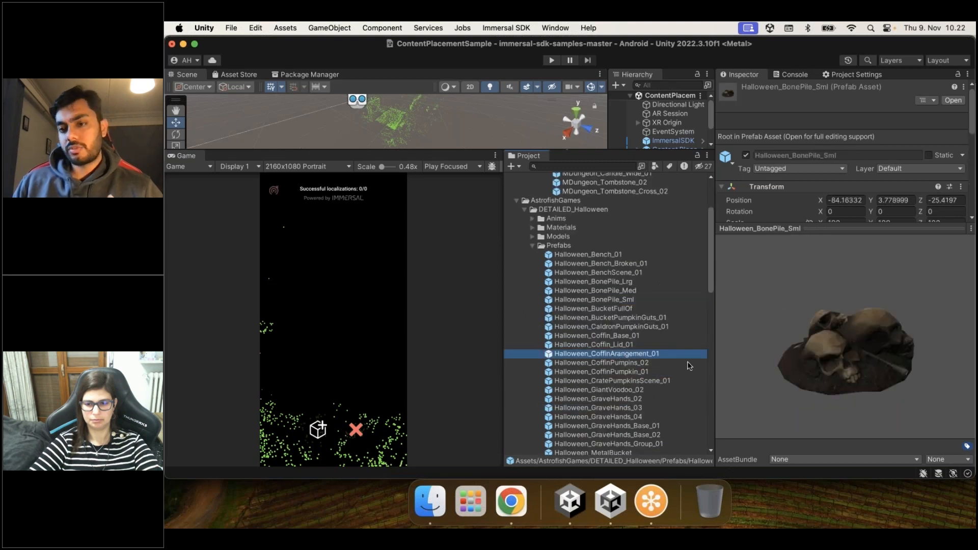
pyautogui.click(595, 371)
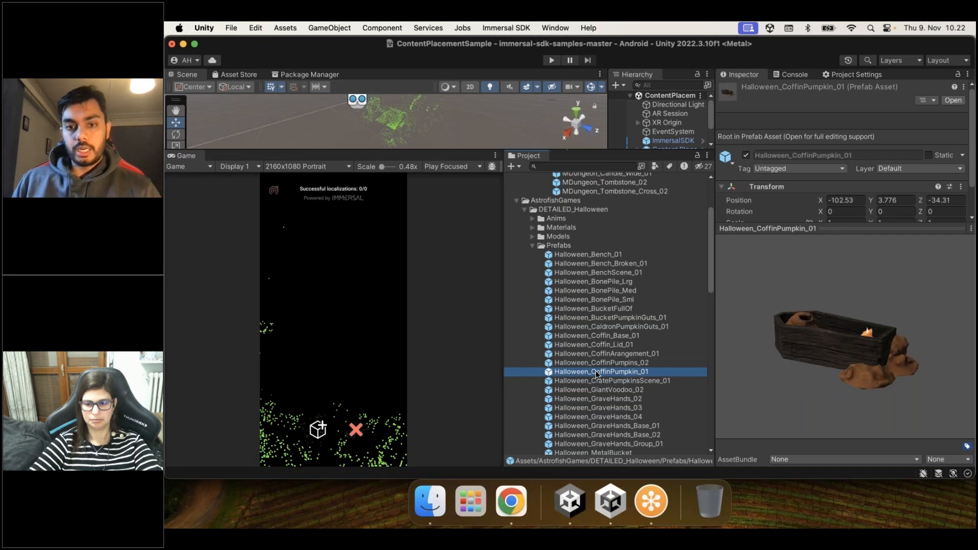
pyautogui.click(595, 390)
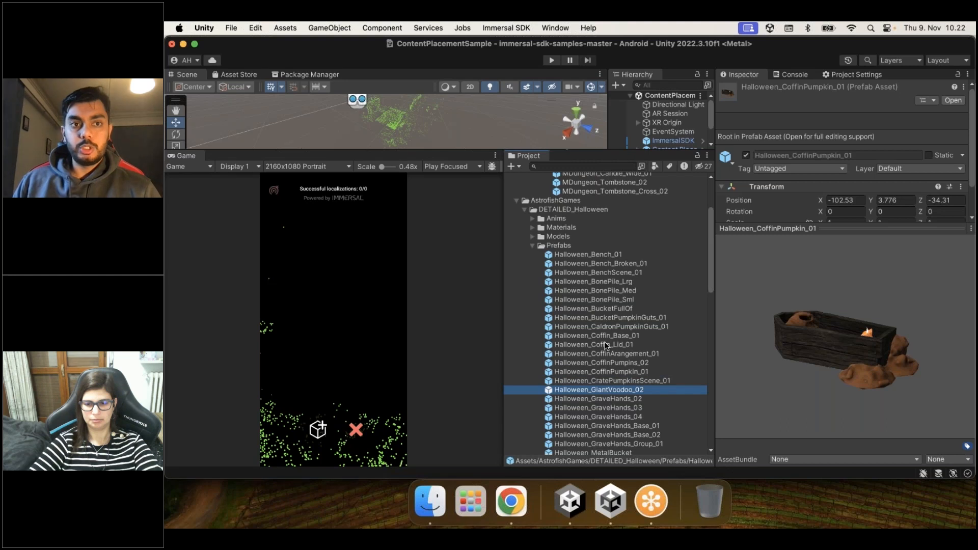
pyautogui.scroll(-5, 601, 362)
pyautogui.click(596, 402)
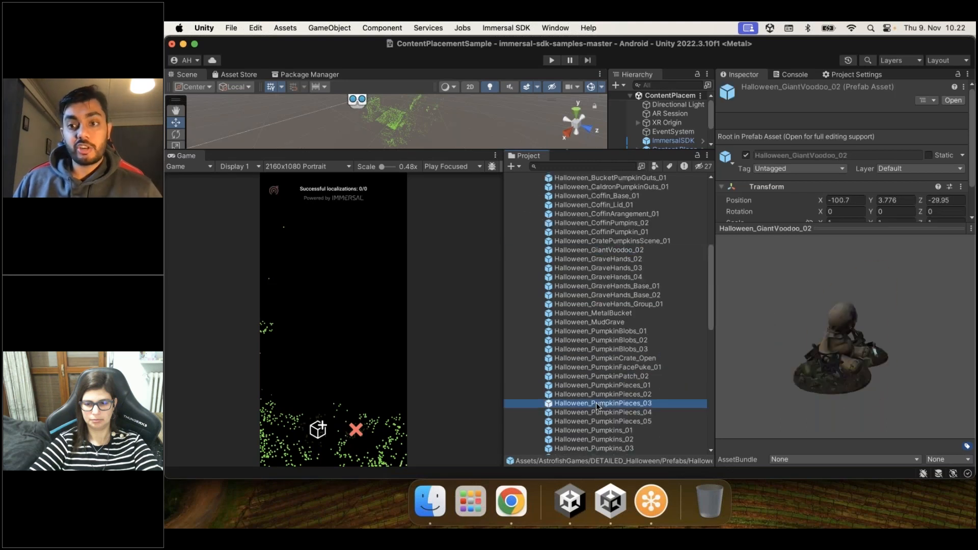
pyautogui.scroll(-8, 602, 356)
pyautogui.click(610, 289)
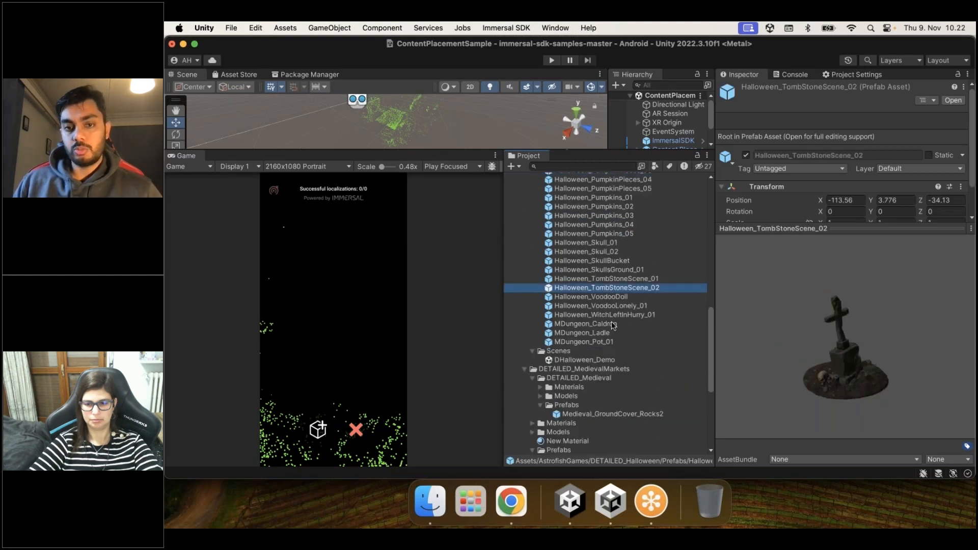
# Step: Return to the main Prefabs folder and preview its pumpkin, candle, closed crate, broomstick and wizard hat prefabs one by one
pyautogui.scroll(-7, 594, 341)
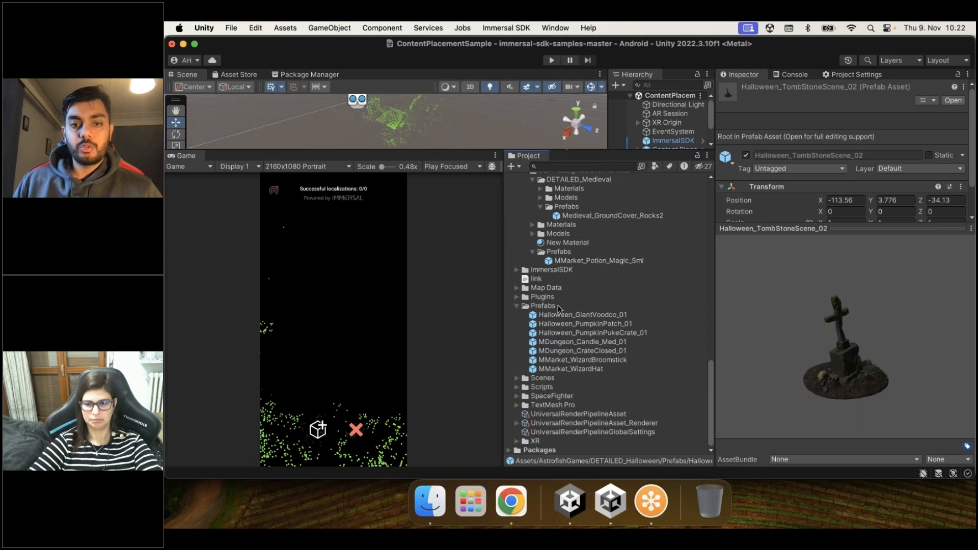
pyautogui.click(558, 306)
pyautogui.click(573, 324)
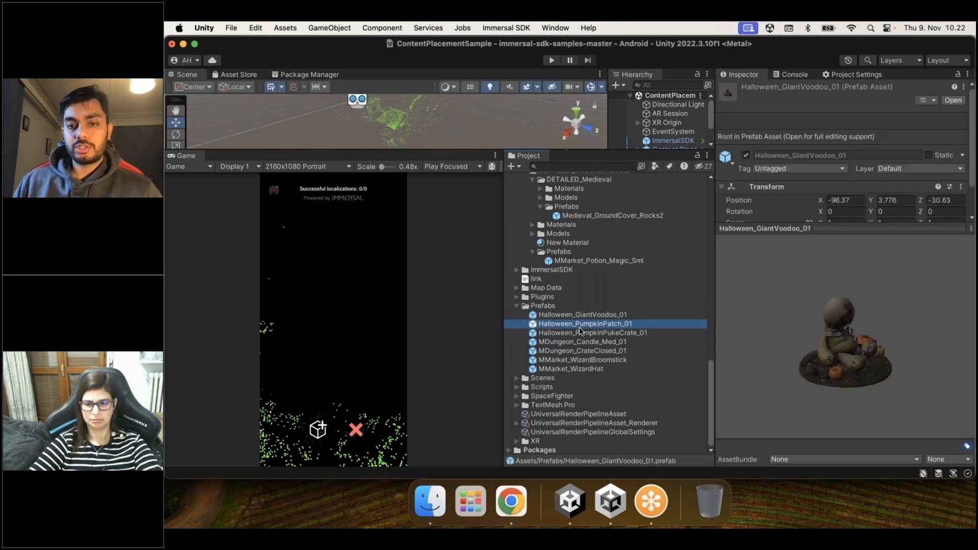
pyautogui.press('Down')
pyautogui.press('Down')
pyautogui.press('Down')
pyautogui.press('Down')
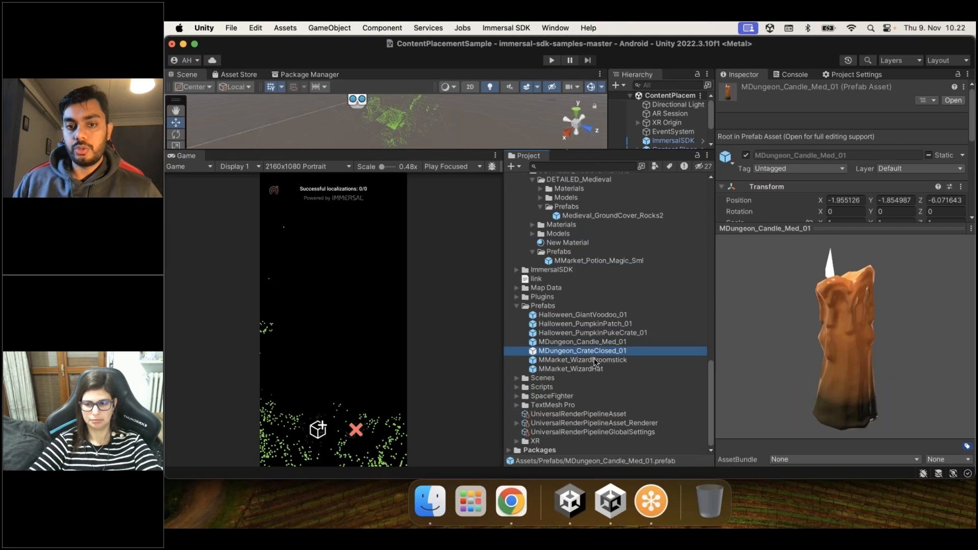
pyautogui.press('Down')
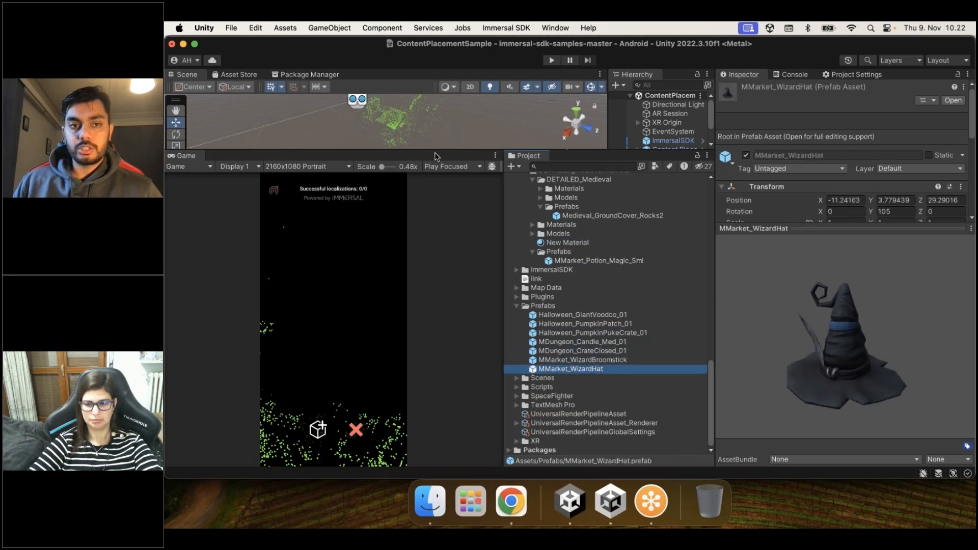
# Step: Rearrange the Scene and project areas and add the MMarket_WizardHat prefab as a child of the AR Map object under AR Space
pyautogui.moveTo(437, 152); pyautogui.dragTo(436, 365)
pyautogui.moveTo(446, 247); pyautogui.dragTo(537, 323, button='middle')
pyautogui.keyDown('alt'); pyautogui.moveTo(412, 228); pyautogui.dragTo(605, 362); pyautogui.keyUp('alt')
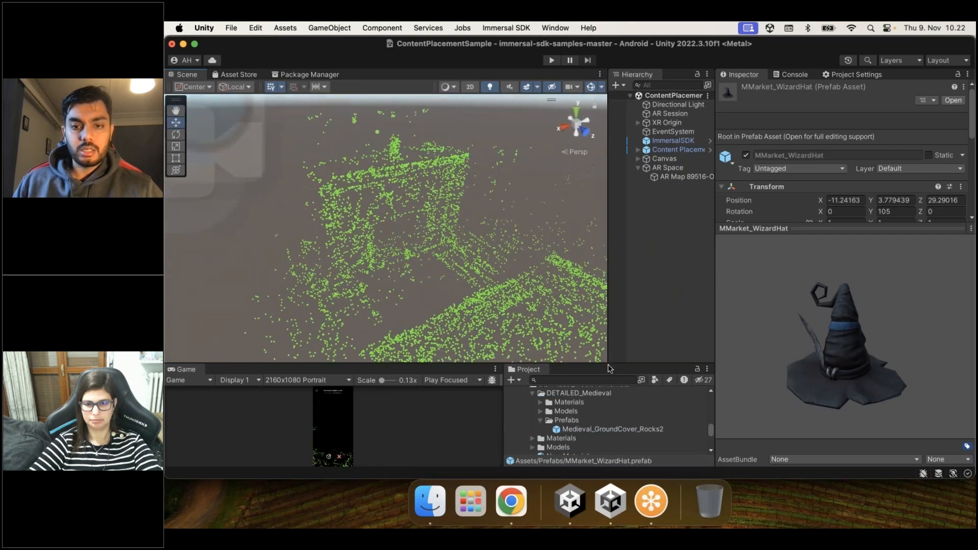
pyautogui.moveTo(606, 293); pyautogui.dragTo(604, 263)
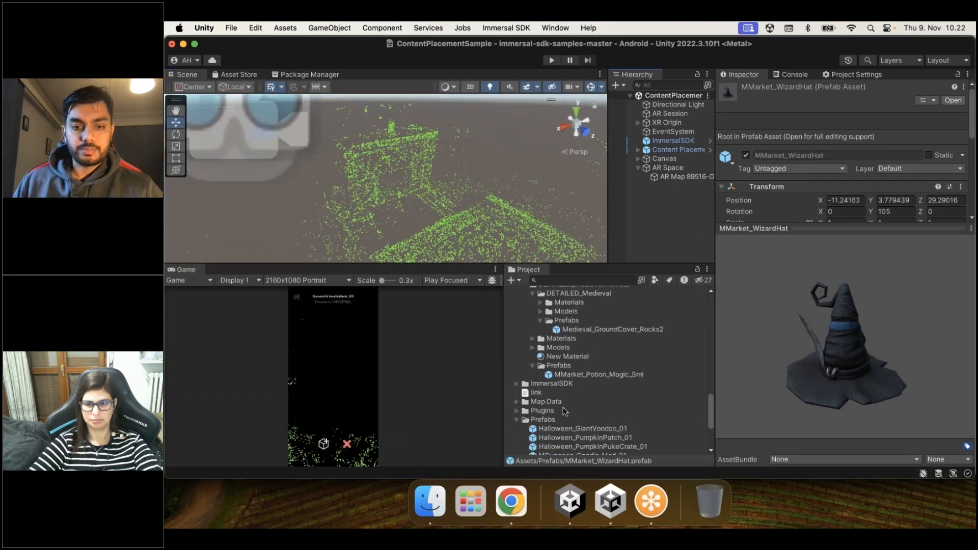
pyautogui.scroll(-4, 564, 408)
pyautogui.moveTo(585, 373); pyautogui.dragTo(673, 180)
# Step: Set the wizard hat's position to 0, 0, 0 on X, Y and Z
pyautogui.keyDown('alt'); pyautogui.moveTo(261, 176); pyautogui.dragTo(799, 199); pyautogui.keyUp('alt')
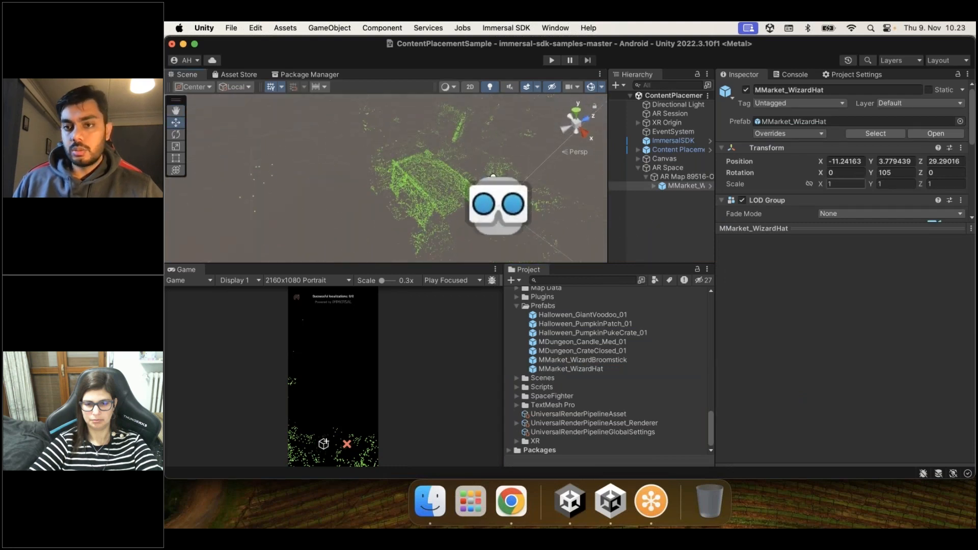
pyautogui.click(859, 162)
pyautogui.write('0')
pyautogui.click(906, 162)
pyautogui.write('0')
pyautogui.click(936, 164)
pyautogui.write('0')
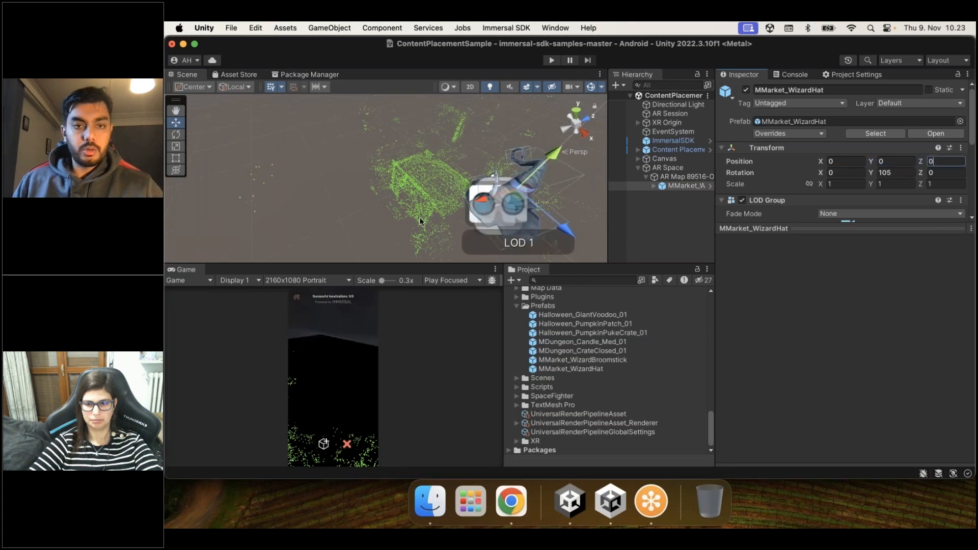
# Step: Enlarge the Scene view and move the wizard hat to about X -0.635, Y -0.08, Z 0.17
pyautogui.moveTo(394, 211)
pyautogui.keyDown('alt'); pyautogui.mouseDown()
pyautogui.moveTo(321, 172)
pyautogui.moveTo(409, 209)
pyautogui.mouseUp(); pyautogui.keyUp('alt')
pyautogui.press('f')
pyautogui.moveTo(379, 118); pyautogui.dragTo(380, 123)
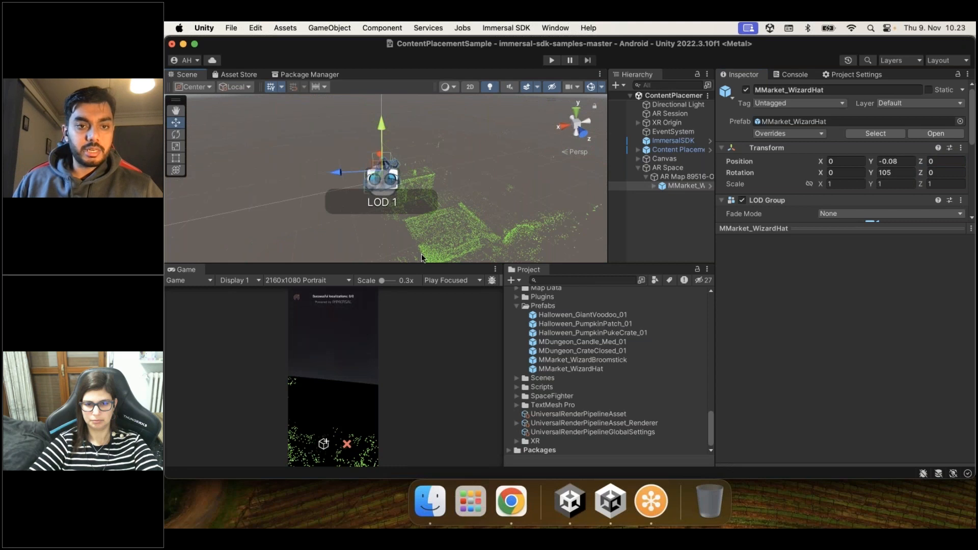
pyautogui.moveTo(417, 330); pyautogui.dragTo(415, 391)
pyautogui.moveTo(343, 231); pyautogui.dragTo(389, 233)
# Step: Set the wizard hat's scale to 0.5 on all three axes
pyautogui.click(839, 181)
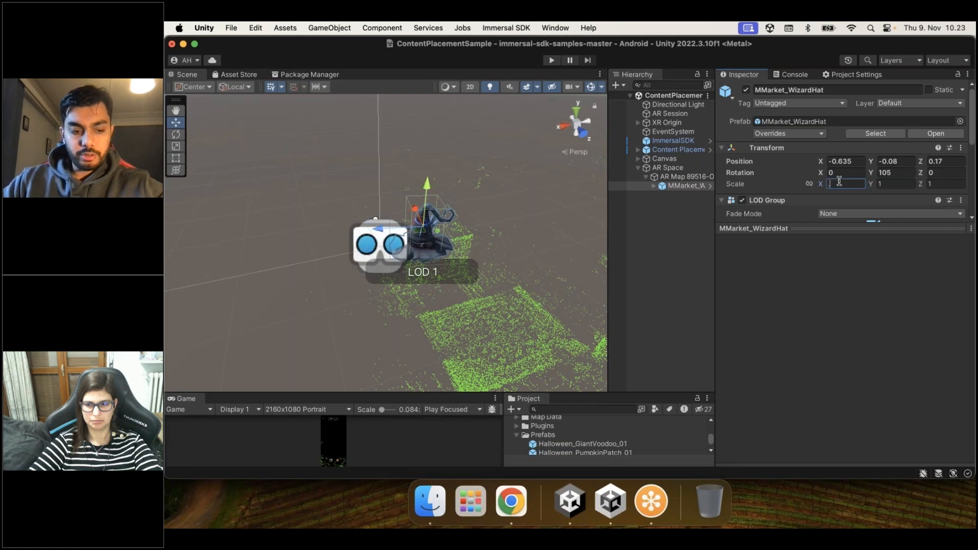
pyautogui.write('.5.5')
pyautogui.press('Tab')
pyautogui.write('.5')
pyautogui.scroll(8, 443, 265)
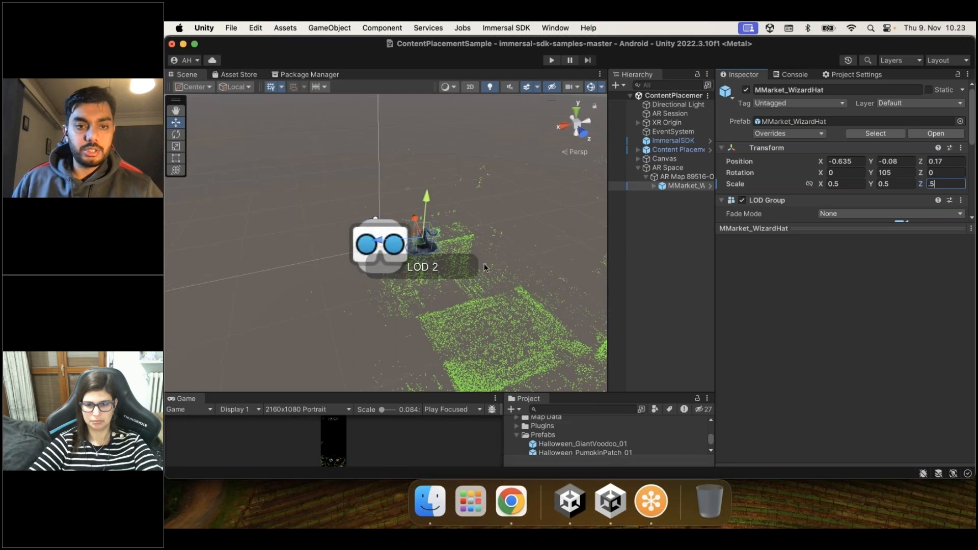
# Step: Move the wizard hat onto the top edge of the upright structure in the point cloud, at a height of about Y -0.445
pyautogui.moveTo(453, 251); pyautogui.dragTo(224, 227, button='middle')
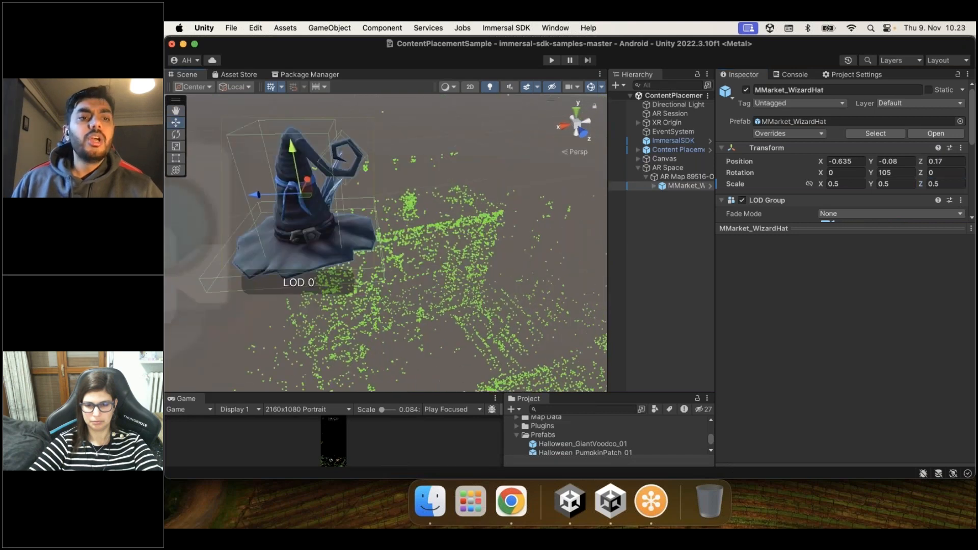
pyautogui.keyDown('alt'); pyautogui.moveTo(443, 240); pyautogui.dragTo(299, 206); pyautogui.keyUp('alt')
pyautogui.moveTo(299, 206); pyautogui.dragTo(382, 237, button='middle')
pyautogui.moveTo(292, 118); pyautogui.dragTo(442, 196)
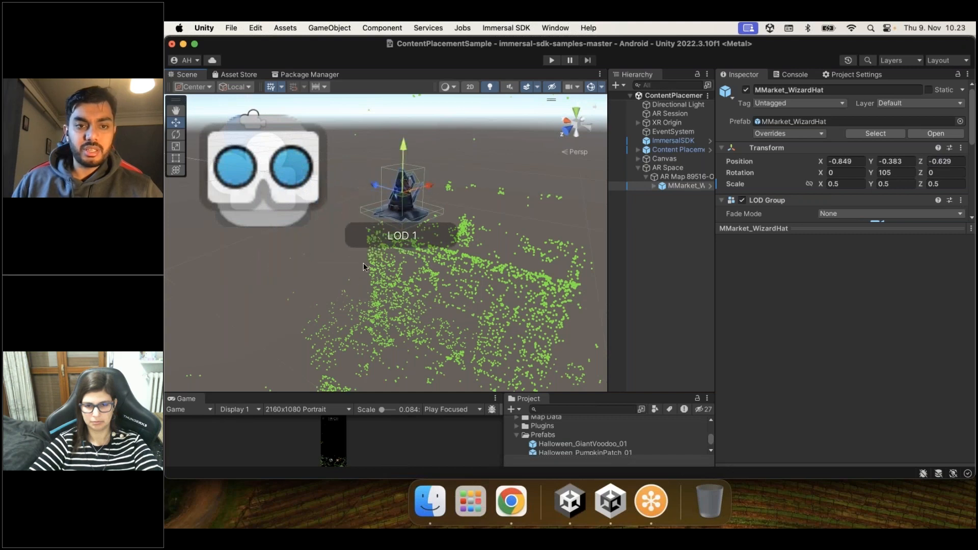
pyautogui.moveTo(416, 269); pyautogui.dragTo(368, 246, button='middle')
pyautogui.scroll(3, 368, 250)
pyautogui.scroll(3, 368, 253)
pyautogui.keyDown('alt'); pyautogui.moveTo(368, 253); pyautogui.dragTo(752, 266); pyautogui.keyUp('alt')
pyautogui.moveTo(376, 114); pyautogui.dragTo(327, 286)
# Step: Rotate the wizard hat around its vertical axis to a Y rotation of about -75.5 degrees
pyautogui.moveTo(360, 159); pyautogui.dragTo(615, 168)
pyautogui.click(175, 134)
pyautogui.scroll(-4, 516, 275)
pyautogui.moveTo(515, 275); pyautogui.dragTo(409, 237, button='middle')
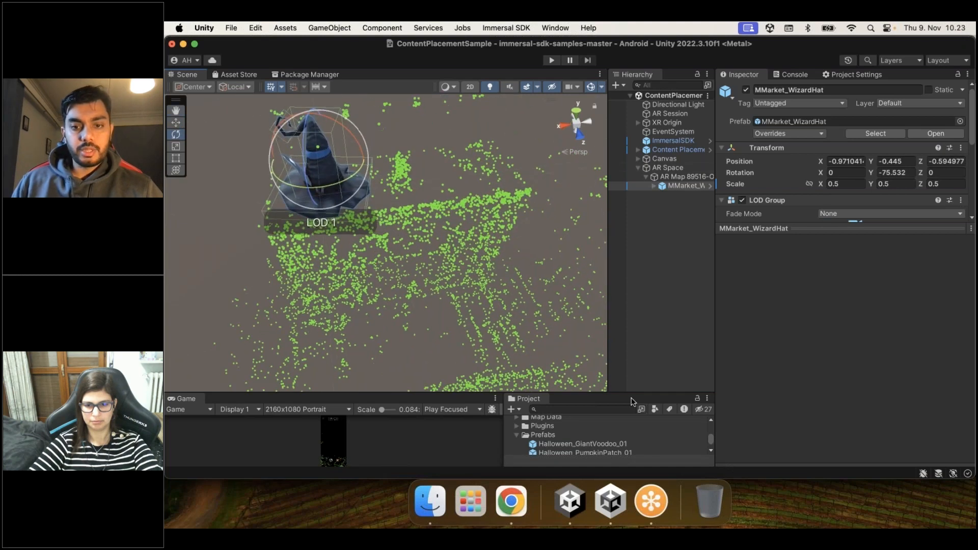
# Step: Enlarge the project file area, preview the broomstick and crate, and add the MDungeon_CrateClosed_01 prefab under the AR Map object
pyautogui.moveTo(635, 394); pyautogui.dragTo(632, 267)
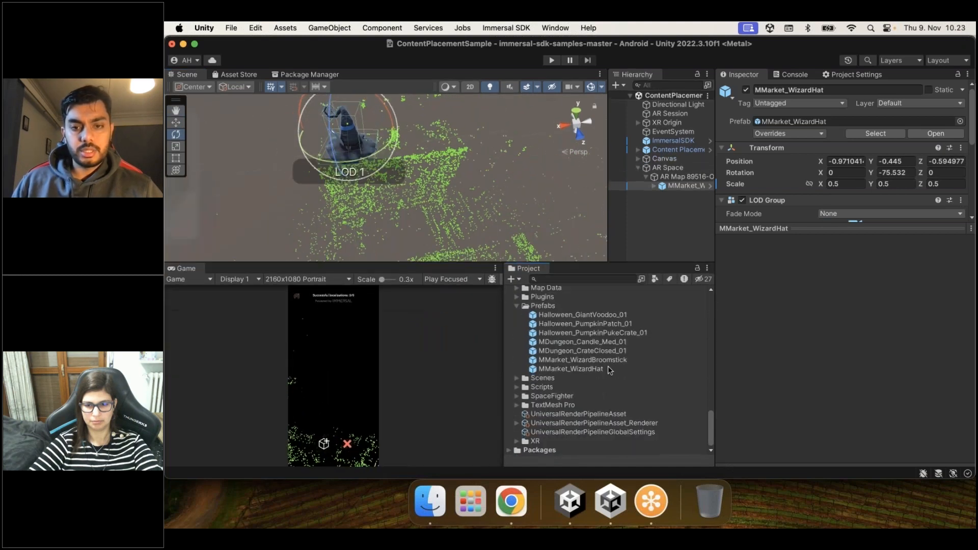
pyautogui.click(609, 361)
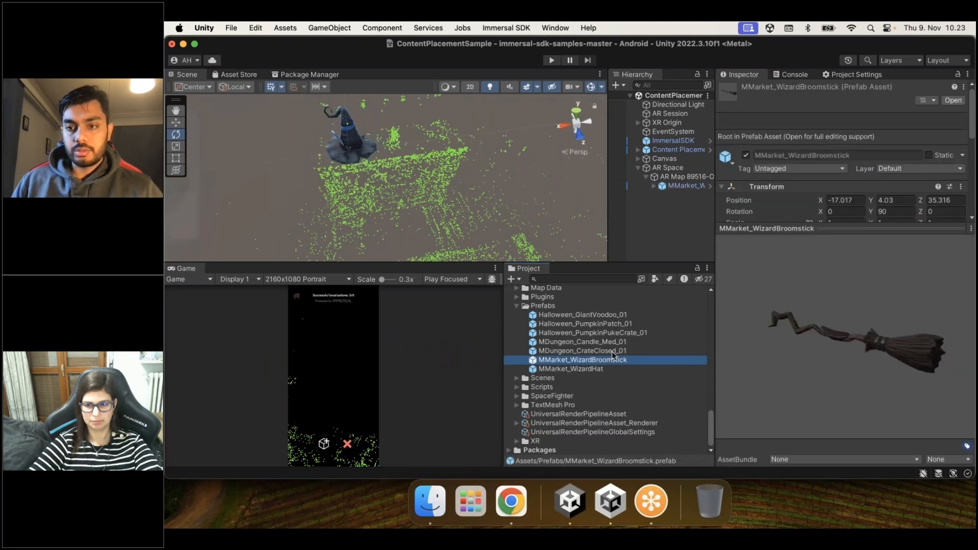
pyautogui.click(612, 351)
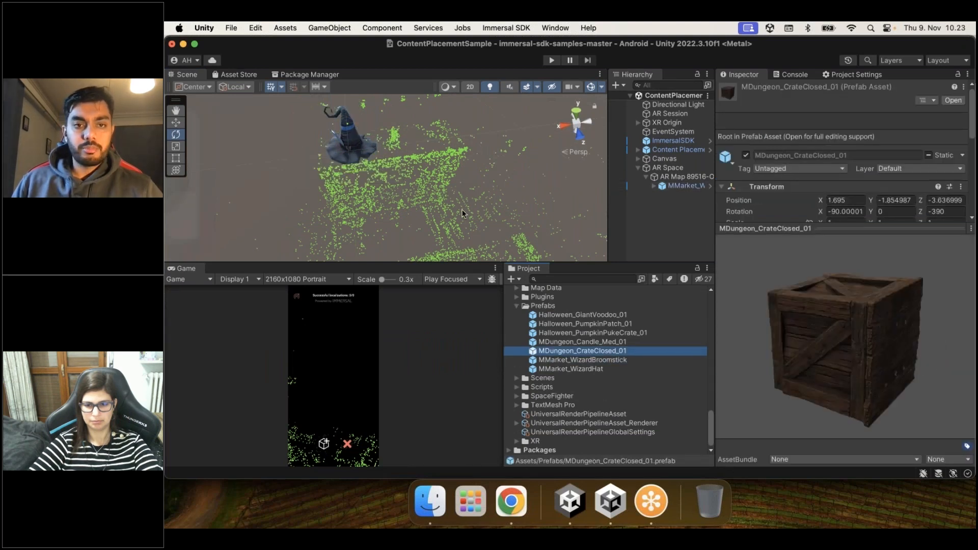
pyautogui.moveTo(463, 209); pyautogui.dragTo(468, 159, button='middle')
pyautogui.moveTo(620, 352); pyautogui.dragTo(681, 195)
# Step: Try to move the crate down toward the point cloud with the Move tool
pyautogui.scroll(-2, 371, 203)
pyautogui.scroll(-3, 276, 177)
pyautogui.press('w')
pyautogui.moveTo(292, 100); pyautogui.dragTo(290, 235)
pyautogui.click(334, 226)
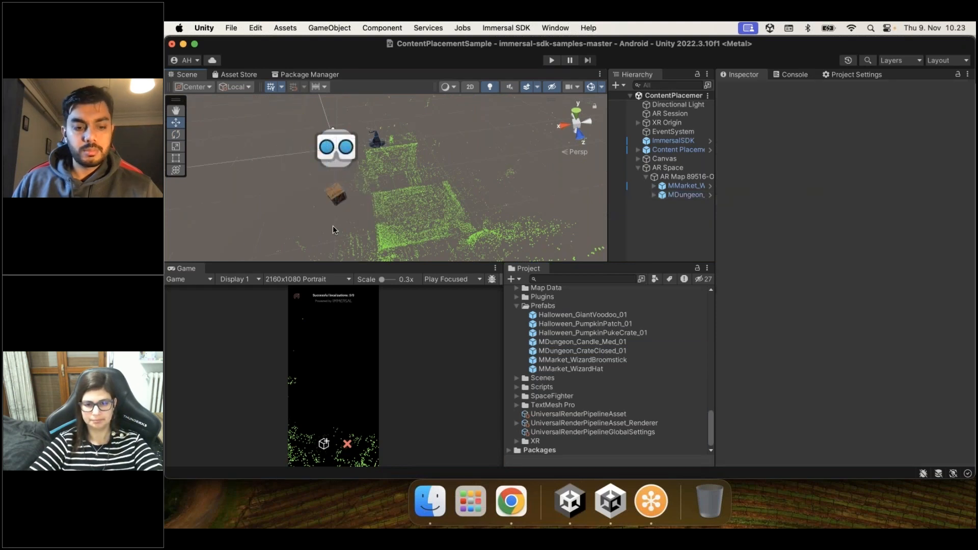
pyautogui.scroll(3, 337, 212)
# Step: Select the crate under the AR Map object and set its position to 0, 0, 0
pyautogui.click(684, 195)
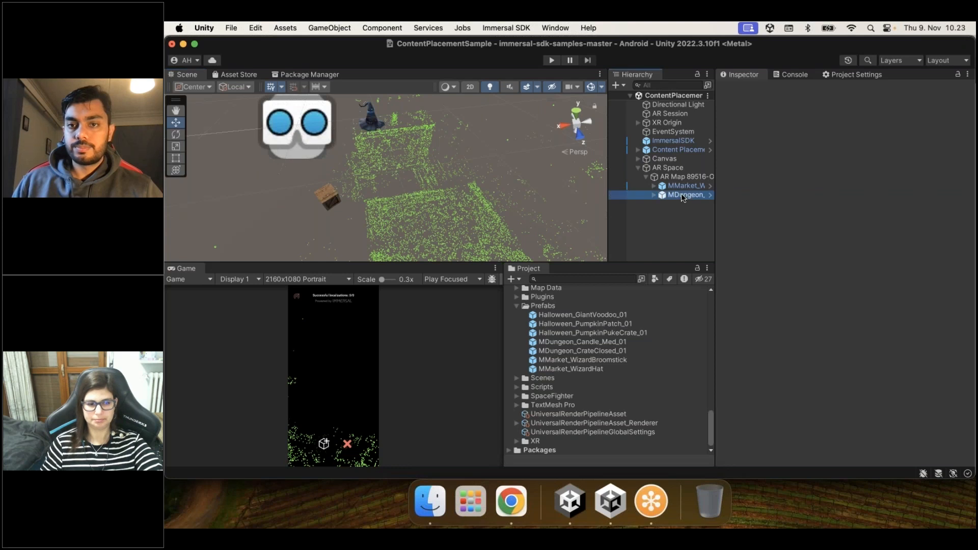
pyautogui.click(851, 162)
pyautogui.write('0')
pyautogui.press('Tab')
pyautogui.write('0')
pyautogui.press('Tab')
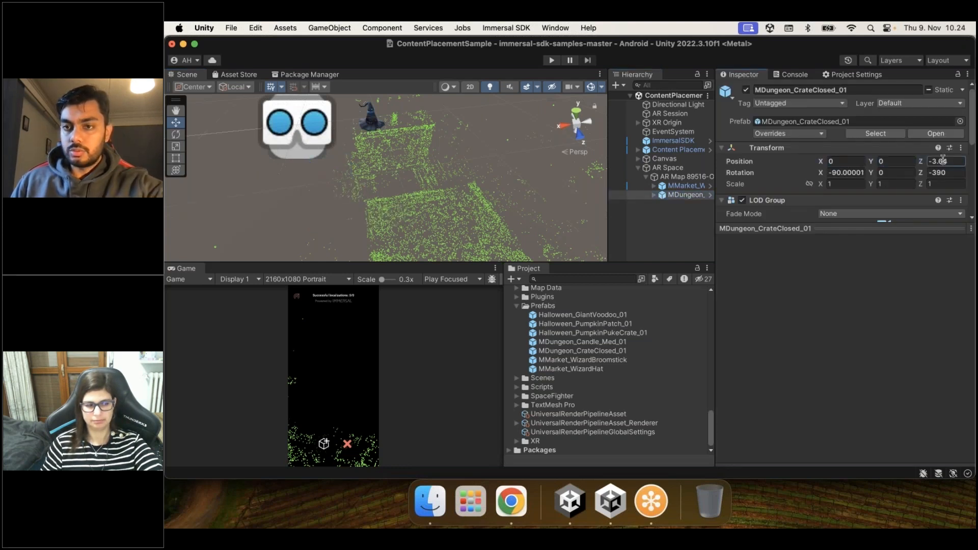
pyautogui.write('0')
# Step: Set the crate's scale to 0.5 on all three axes
pyautogui.click(850, 185)
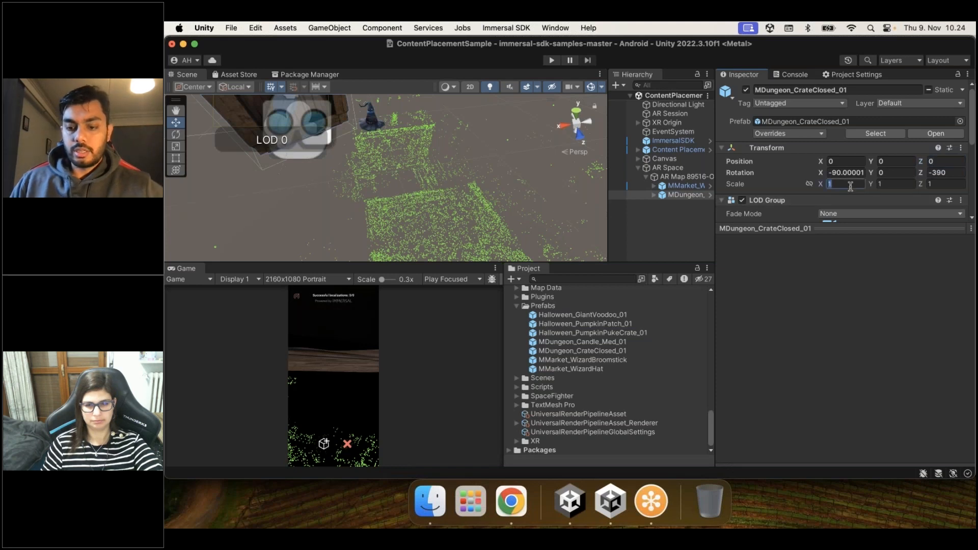
pyautogui.write('0.5')
pyautogui.press('Tab')
pyautogui.write('0.5')
pyautogui.press('Tab')
pyautogui.write('0.5')
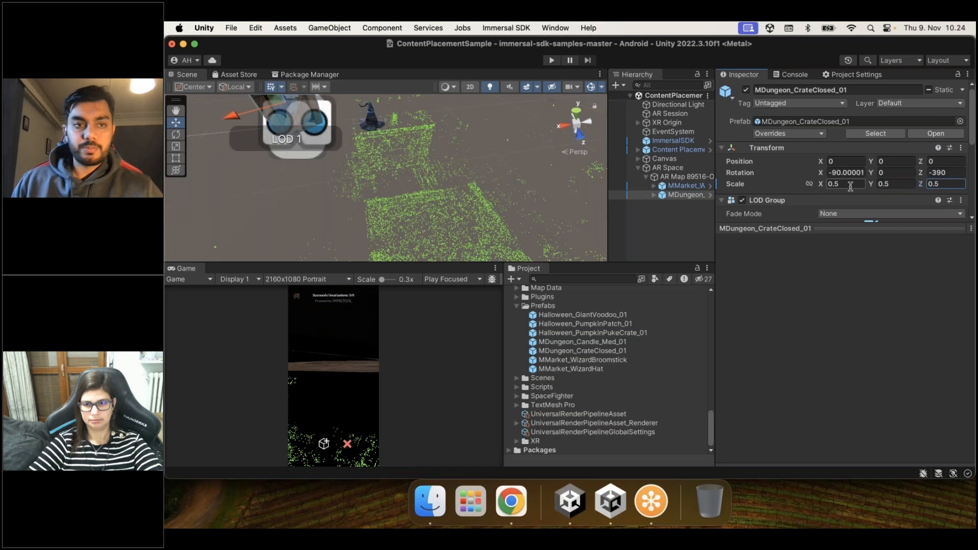
# Step: Move the crate onto the flat desk-like surface of the point cloud, at about X -1.16, Y -1.60, Z 0.52
pyautogui.keyDown('alt'); pyautogui.moveTo(448, 232); pyautogui.dragTo(406, 207); pyautogui.keyUp('alt')
pyautogui.moveTo(452, 224); pyautogui.dragTo(453, 202, button='middle')
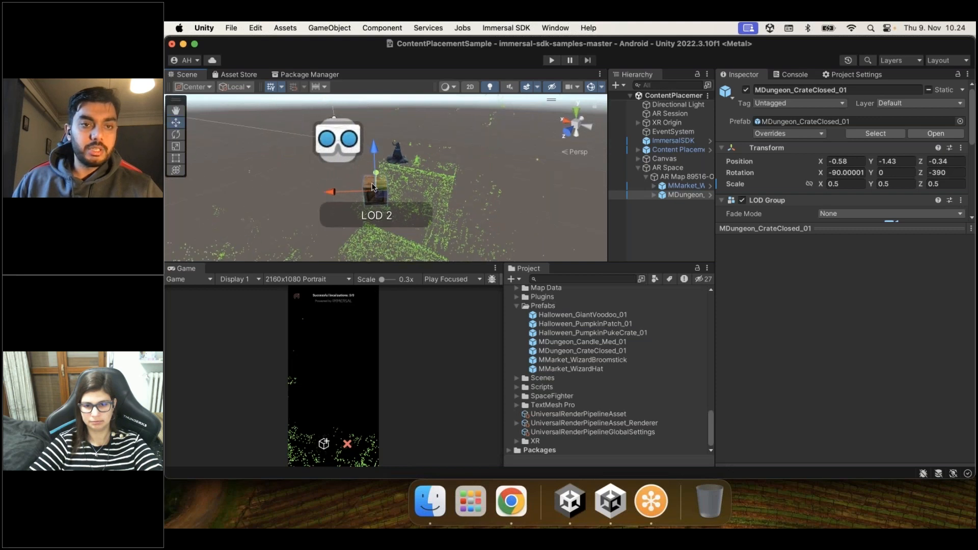
pyautogui.keyDown('alt'); pyautogui.moveTo(494, 204); pyautogui.dragTo(376, 203); pyautogui.keyUp('alt')
pyautogui.press('f')
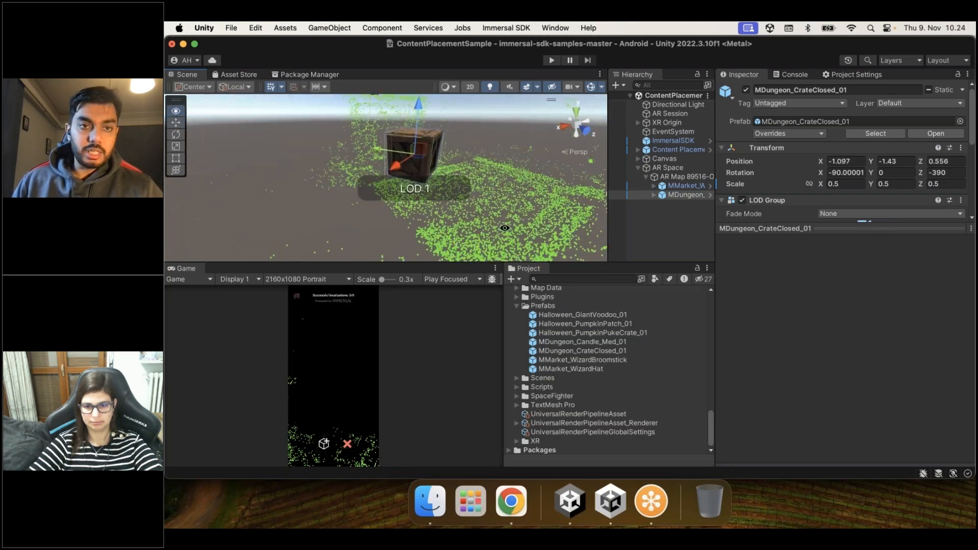
pyautogui.keyDown('alt'); pyautogui.moveTo(306, 197); pyautogui.dragTo(406, 188); pyautogui.keyUp('alt')
pyautogui.moveTo(415, 110)
pyautogui.mouseDown()
pyautogui.moveTo(414, 127)
pyautogui.moveTo(414, 118)
pyautogui.mouseUp()
pyautogui.keyDown('alt'); pyautogui.moveTo(423, 189); pyautogui.dragTo(286, 290); pyautogui.keyUp('alt')
pyautogui.moveTo(367, 214); pyautogui.dragTo(377, 209)
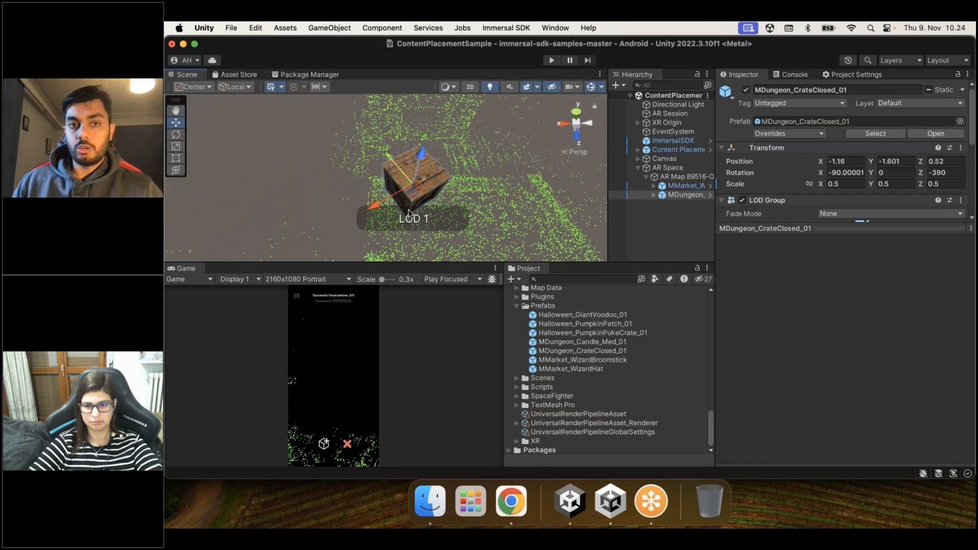
# Step: Try an X scale of 3 on the crate
pyautogui.click(841, 184)
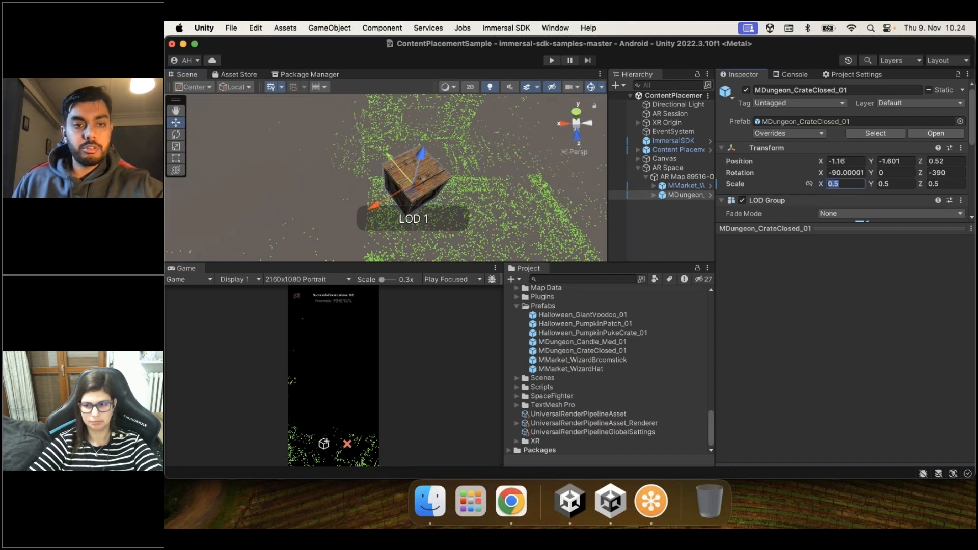
pyautogui.write('3')
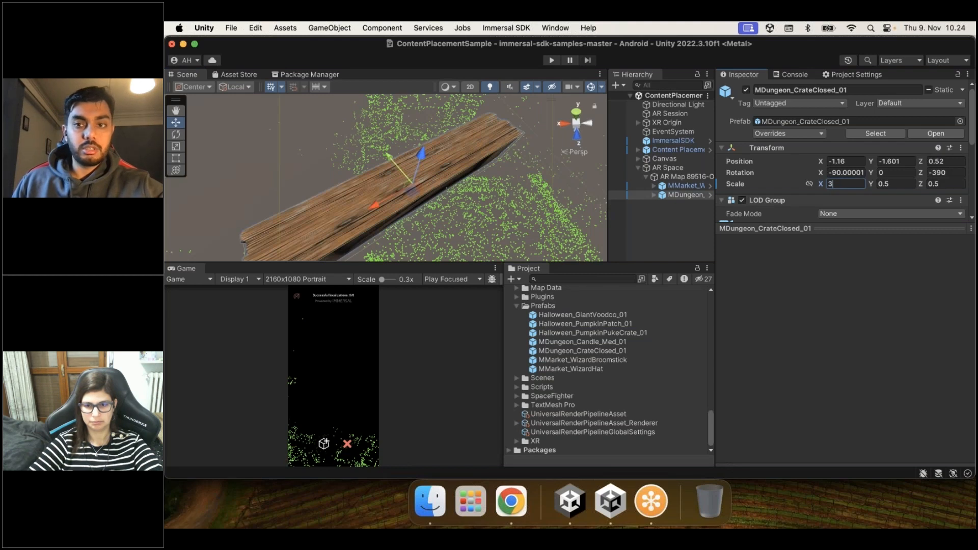
pyautogui.press('Escape')
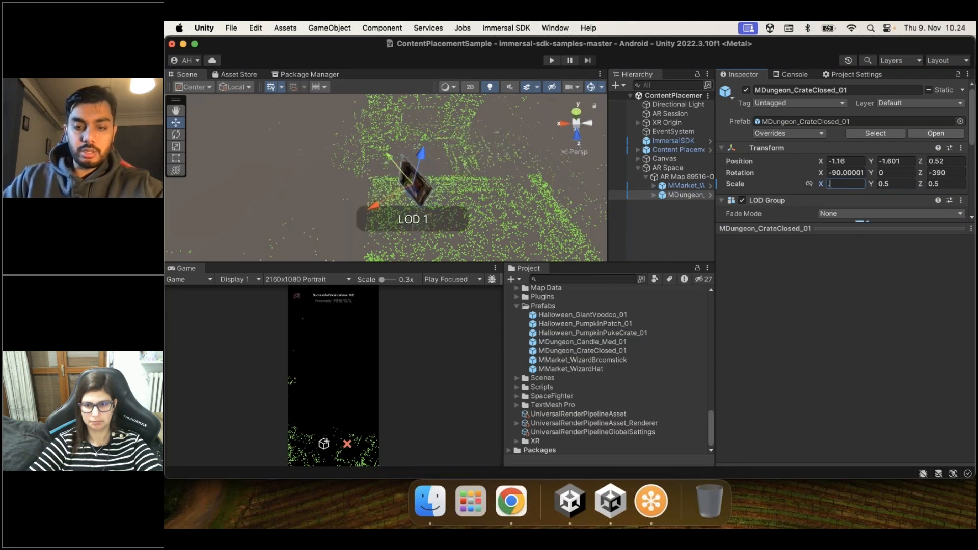
# Step: Add the MMarket_WizardBroomstick prefab under the AR Map object and set its scale to 0.5 on all three axes
pyautogui.moveTo(469, 209)
pyautogui.keyDown('alt'); pyautogui.mouseDown()
pyautogui.moveTo(469, 194)
pyautogui.moveTo(359, 209)
pyautogui.moveTo(408, 197)
pyautogui.moveTo(450, 209)
pyautogui.mouseUp(); pyautogui.keyUp('alt')
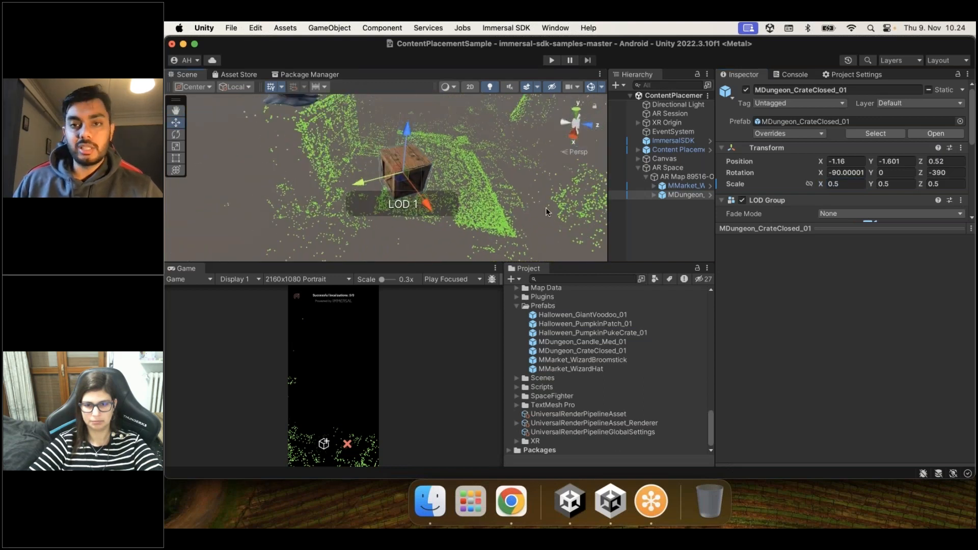
pyautogui.moveTo(619, 362); pyautogui.dragTo(680, 191)
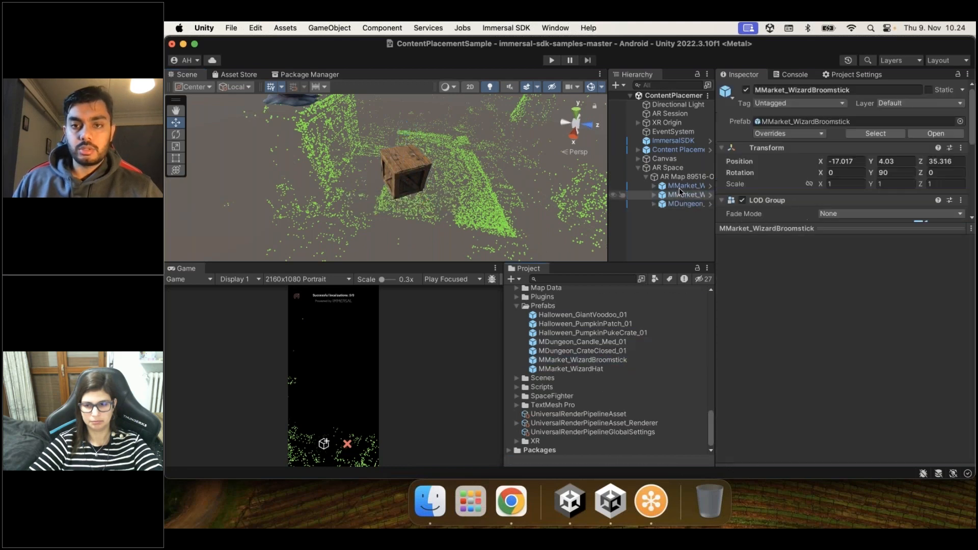
pyautogui.click(853, 182)
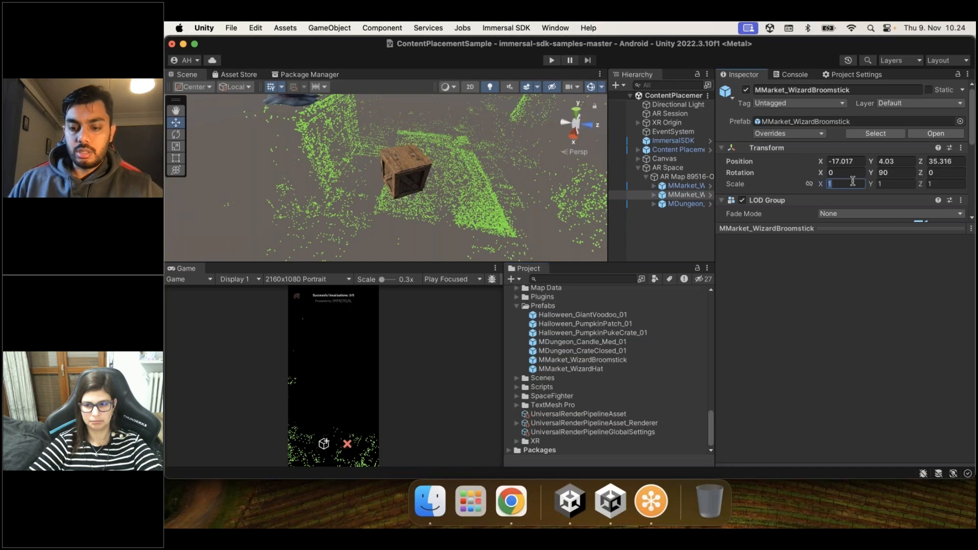
pyautogui.press('Tab')
pyautogui.write('.5')
pyautogui.press('Return')
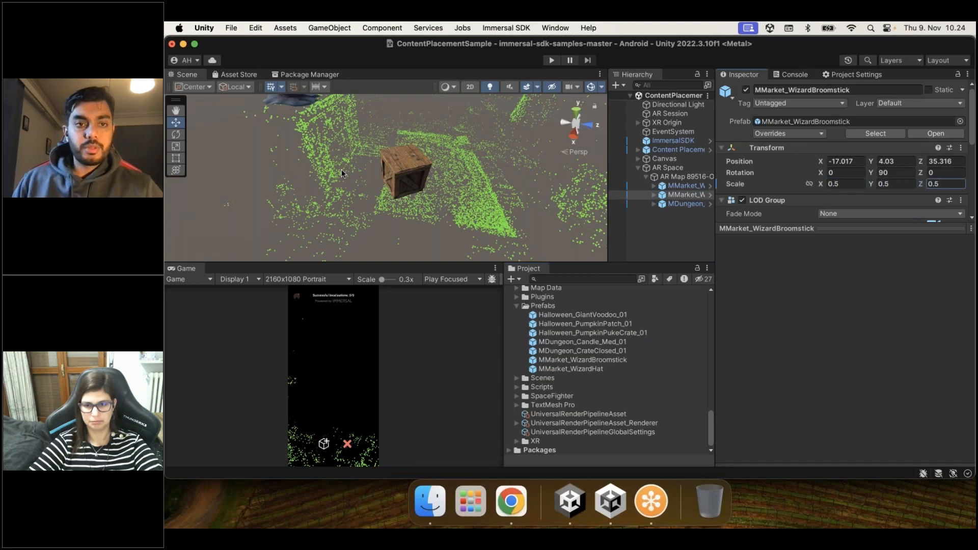
# Step: Set the broomstick's position to 0, 0, 0 on X, Y and Z
pyautogui.scroll(-3, 342, 173)
pyautogui.click(845, 161)
pyautogui.write('0')
pyautogui.click(894, 158)
pyautogui.write('0')
pyautogui.click(947, 162)
pyautogui.write('0')
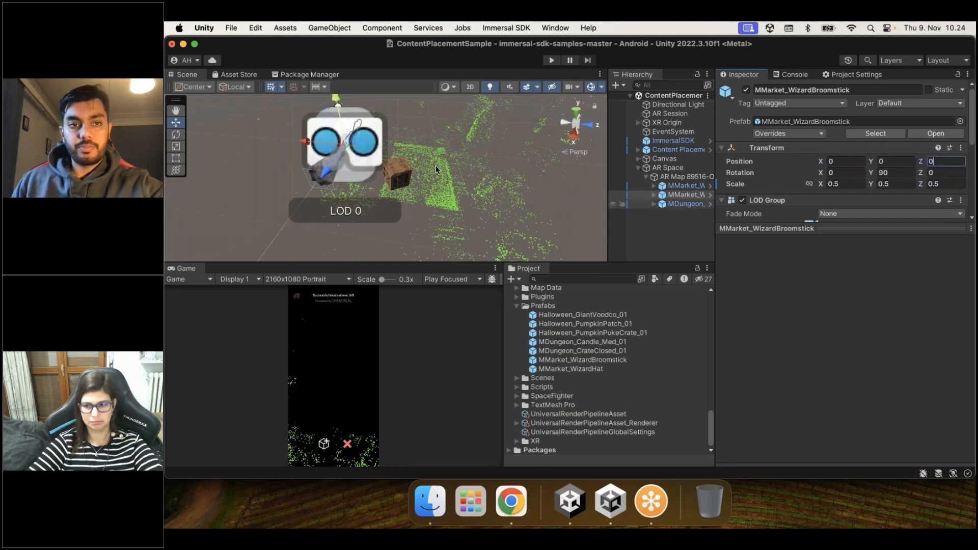
# Step: Move the broomstick next to the crate, at about X -1.49, Y -0.98, Z 0.58
pyautogui.keyDown('alt'); pyautogui.moveTo(435, 165); pyautogui.dragTo(354, 168); pyautogui.keyUp('alt')
pyautogui.moveTo(287, 183); pyautogui.dragTo(413, 161)
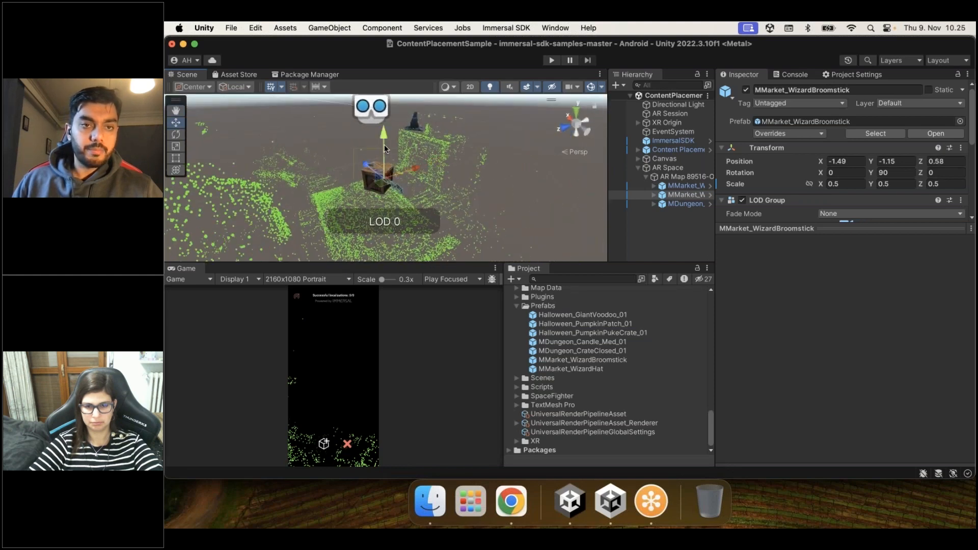
pyautogui.moveTo(384, 131); pyautogui.dragTo(384, 125)
# Step: Rotate the broomstick beside the crate to a Y rotation of about 50.4 degrees
pyautogui.keyDown('alt'); pyautogui.moveTo(306, 183); pyautogui.dragTo(442, 179); pyautogui.keyUp('alt')
pyautogui.scroll(4, 441, 183)
pyautogui.moveTo(443, 209); pyautogui.dragTo(376, 178, button='right')
pyautogui.click(177, 134)
pyautogui.moveTo(481, 202); pyautogui.dragTo(533, 202)
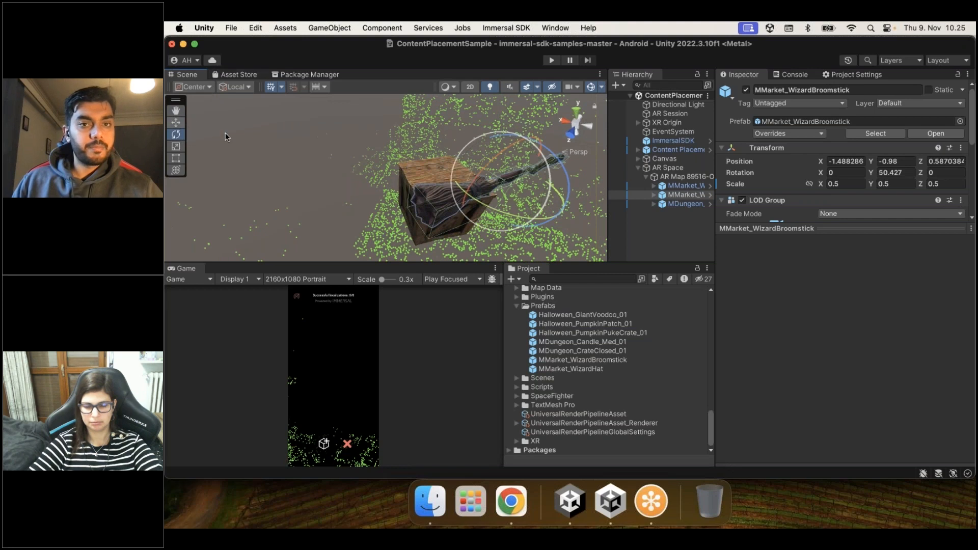
# Step: Move the broomstick onto the crate, at about X -1.13, Y -1.03, Z 0.58
pyautogui.press('w')
pyautogui.moveTo(436, 193); pyautogui.dragTo(413, 123)
pyautogui.keyDown('alt'); pyautogui.moveTo(383, 152); pyautogui.dragTo(501, 185); pyautogui.keyUp('alt')
pyautogui.scroll(-5, 500, 185)
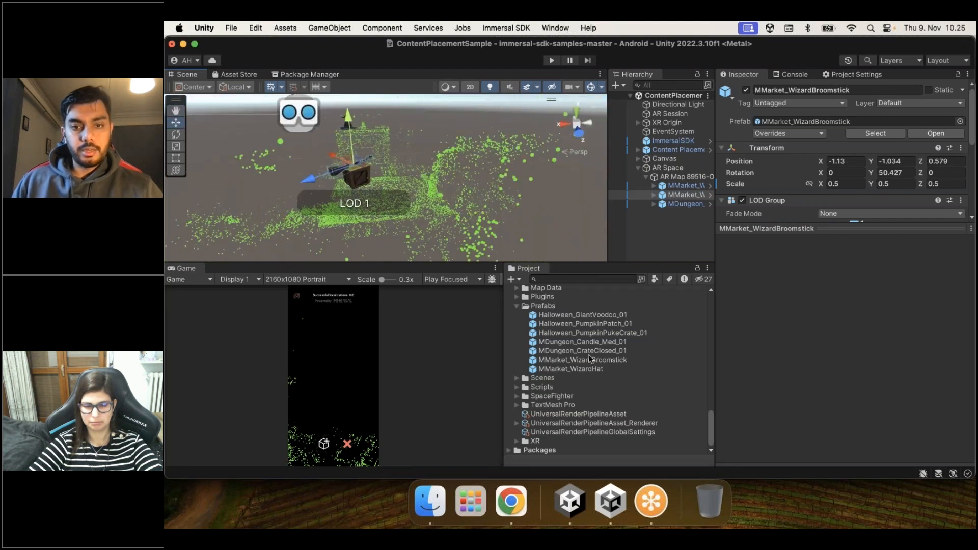
# Step: Add the MDungeon_Candle_Med_01 prefab under the AR Map object
pyautogui.click(601, 351)
pyautogui.click(606, 341)
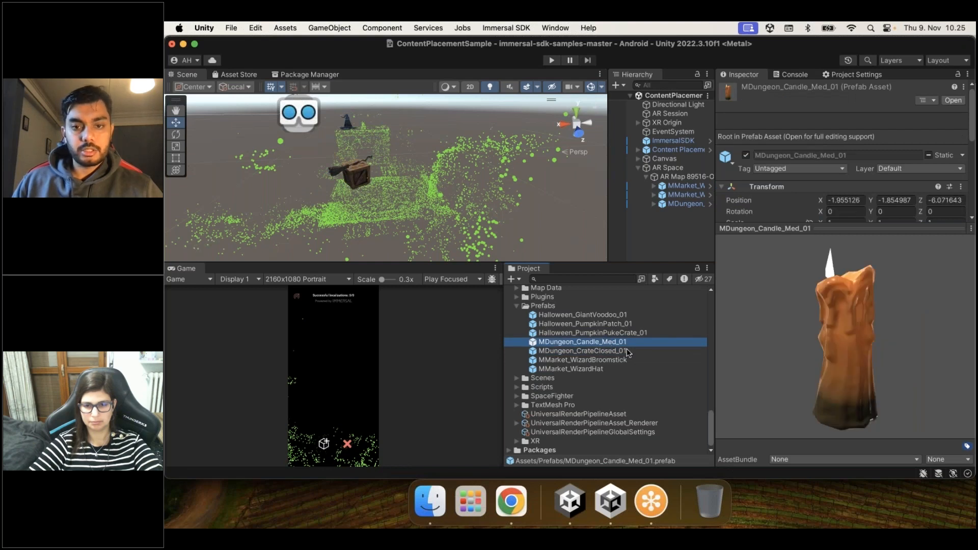
pyautogui.moveTo(577, 311); pyautogui.dragTo(677, 187)
pyautogui.click(687, 236)
pyautogui.click(690, 230)
pyautogui.moveTo(690, 230); pyautogui.dragTo(662, 185)
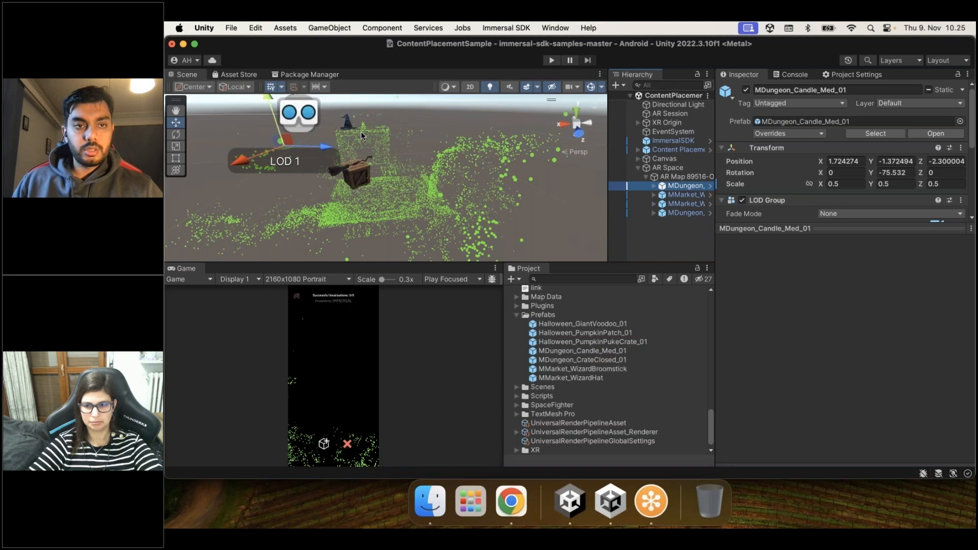
# Step: Move the candle up beside the wizard hat, at about X -2.22, Y -0.33, Z -0.42
pyautogui.scroll(4, 418, 173)
pyautogui.keyDown('alt'); pyautogui.moveTo(423, 178); pyautogui.dragTo(303, 220); pyautogui.keyUp('alt')
pyautogui.scroll(-3, 304, 220)
pyautogui.moveTo(351, 149); pyautogui.dragTo(440, 163)
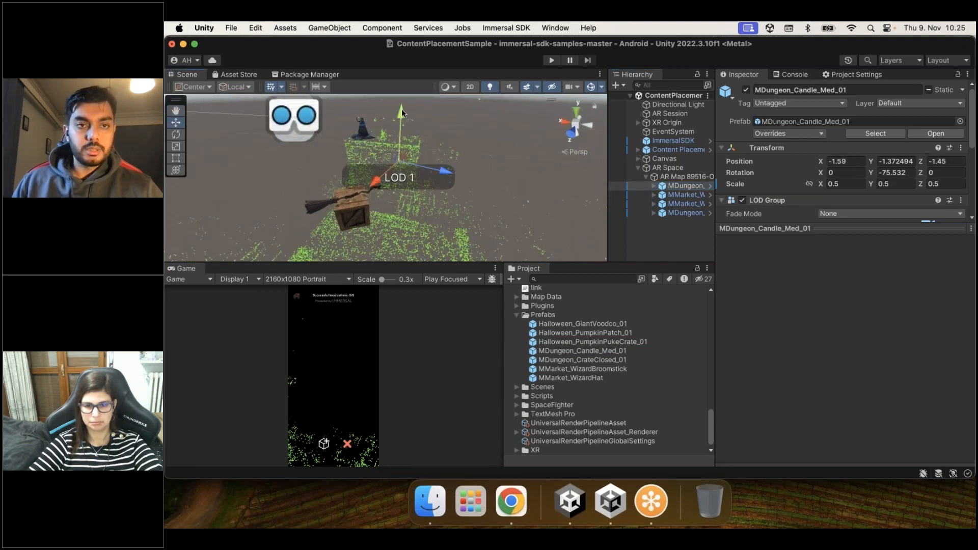
pyautogui.click(411, 150)
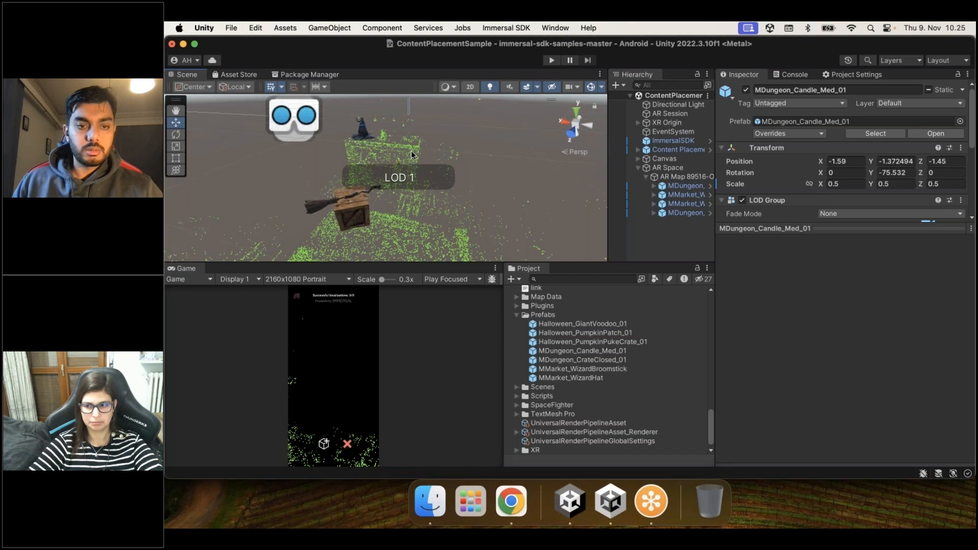
pyautogui.click(679, 212)
pyautogui.click(685, 203)
pyautogui.click(690, 195)
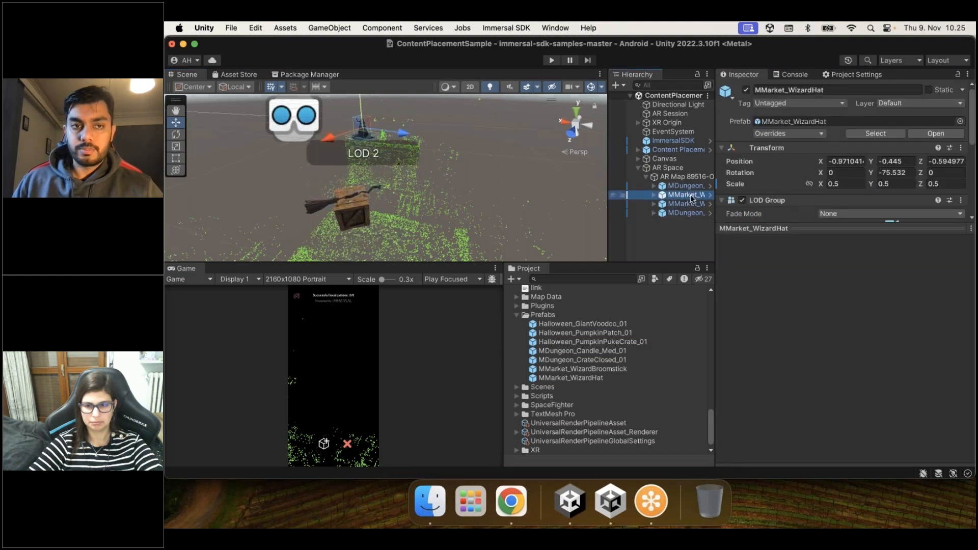
pyautogui.click(692, 186)
pyautogui.moveTo(405, 117); pyautogui.dragTo(406, 88)
pyautogui.keyDown('alt'); pyautogui.moveTo(429, 180); pyautogui.dragTo(442, 214); pyautogui.keyUp('alt')
pyautogui.moveTo(439, 141); pyautogui.dragTo(446, 103)
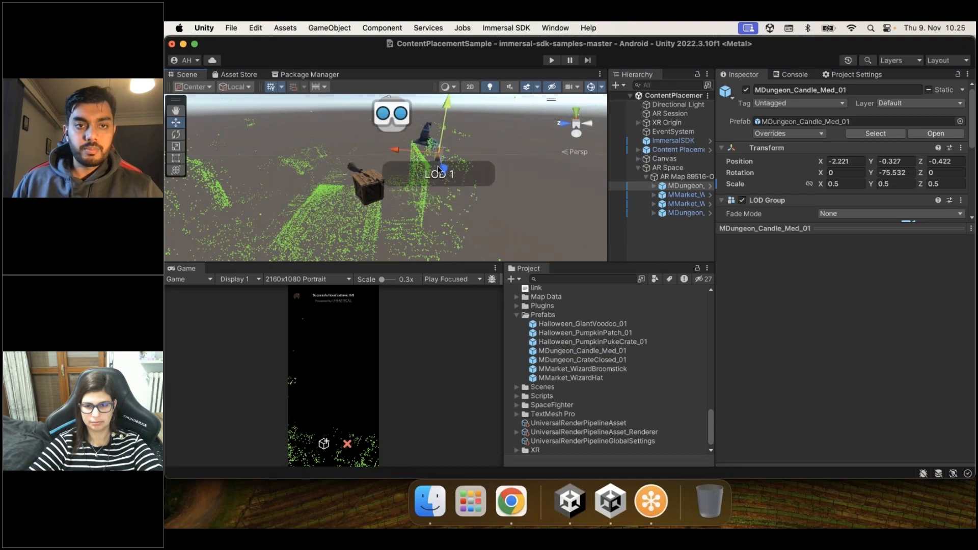
# Step: Fine-tune the candle's place near the wizard hat to about X -1.91, Y -0.39, Z -0.50
pyautogui.scroll(5, 446, 170)
pyautogui.moveTo(445, 170); pyautogui.dragTo(334, 186, button='middle')
pyautogui.keyDown('alt'); pyautogui.moveTo(335, 185); pyautogui.dragTo(437, 108); pyautogui.keyUp('alt')
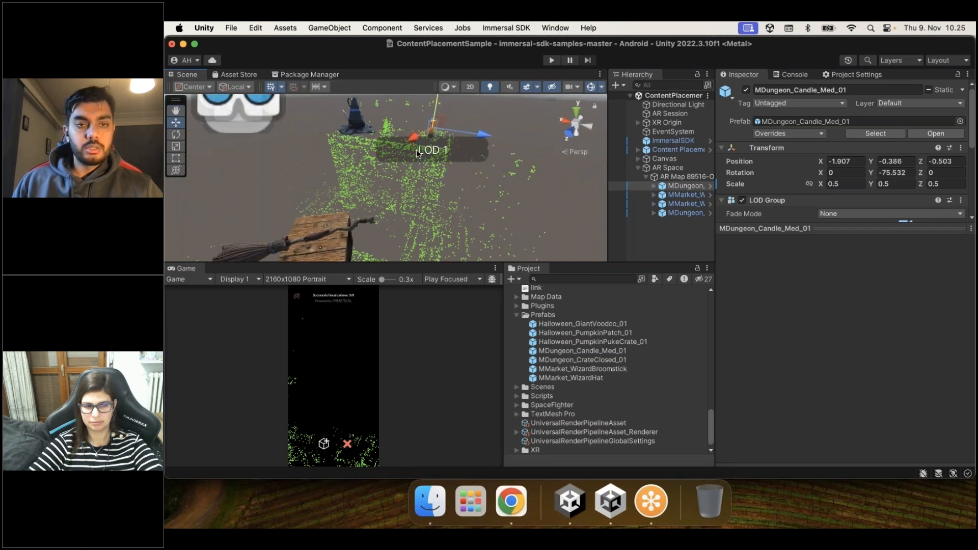
pyautogui.scroll(-3, 417, 151)
pyautogui.keyDown('alt'); pyautogui.moveTo(276, 179); pyautogui.dragTo(407, 146); pyautogui.keyUp('alt')
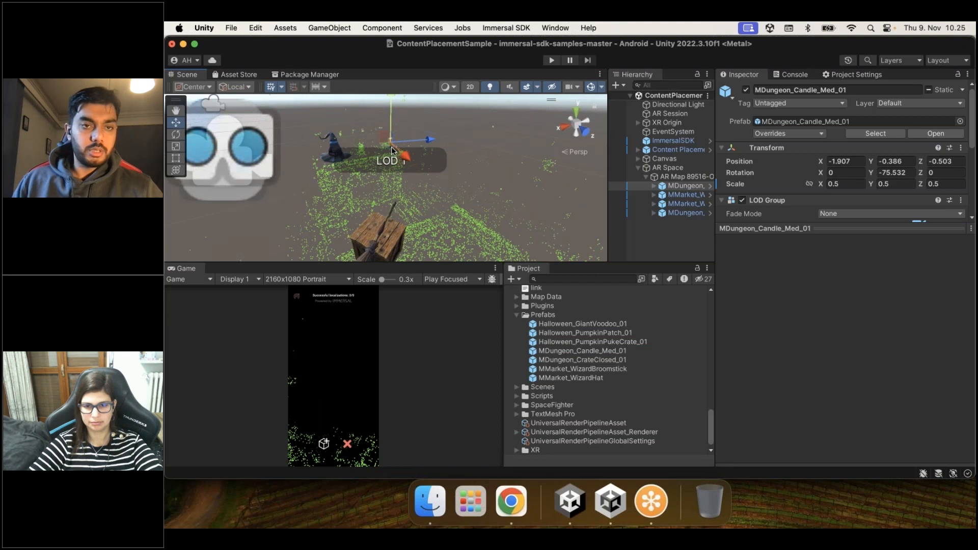
# Step: Add the Halloween_PumpkinPukeCrate_01 prefab under the AR Map object
pyautogui.scroll(3, 365, 163)
pyautogui.moveTo(365, 163)
pyautogui.mouseDown(button='middle')
pyautogui.moveTo(412, 192)
pyautogui.moveTo(373, 149)
pyautogui.mouseUp(button='middle')
pyautogui.scroll(-2, 412, 192)
pyautogui.moveTo(357, 219); pyautogui.dragTo(340, 199, button='middle')
pyautogui.scroll(-3, 339, 199)
pyautogui.moveTo(407, 211); pyautogui.dragTo(375, 186, button='middle')
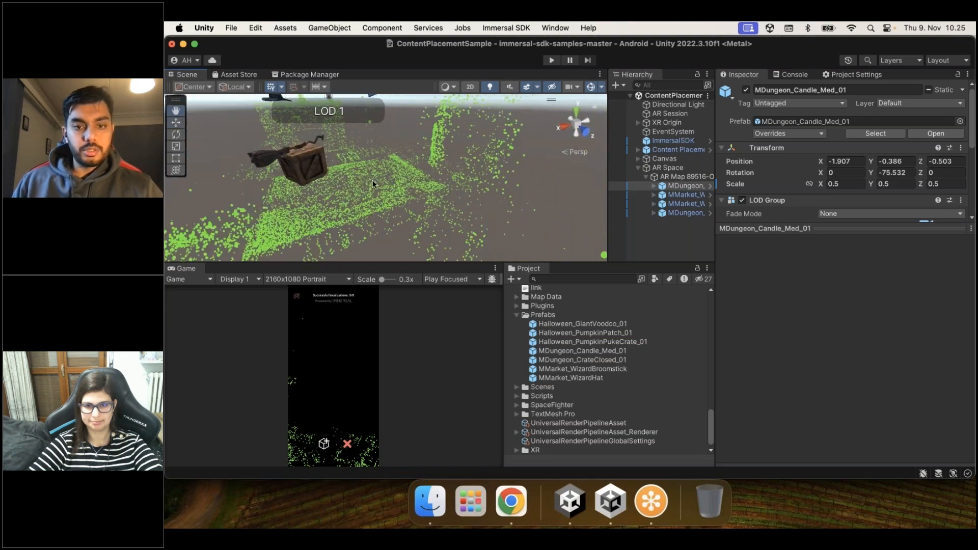
pyautogui.keyDown('alt'); pyautogui.moveTo(375, 186); pyautogui.dragTo(386, 190); pyautogui.keyUp('alt')
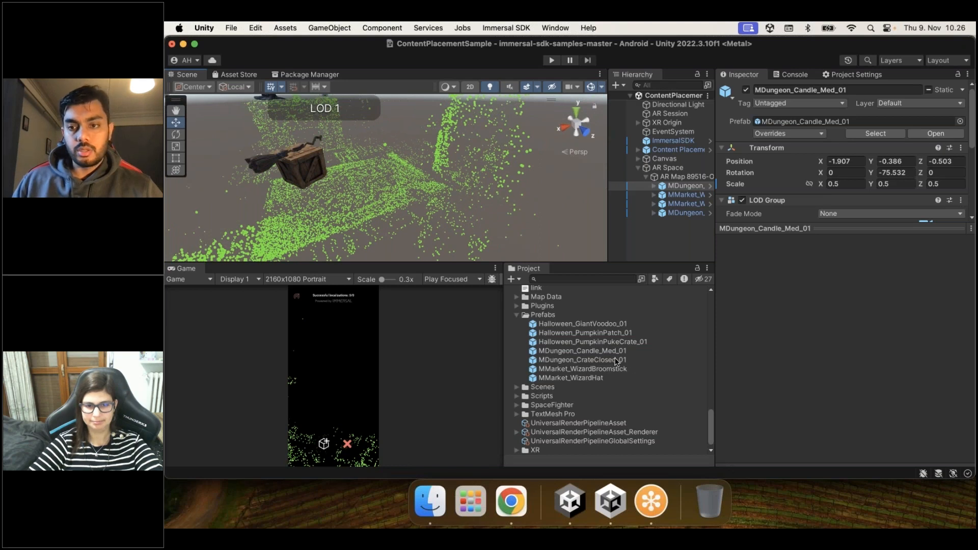
pyautogui.click(621, 352)
pyautogui.click(626, 342)
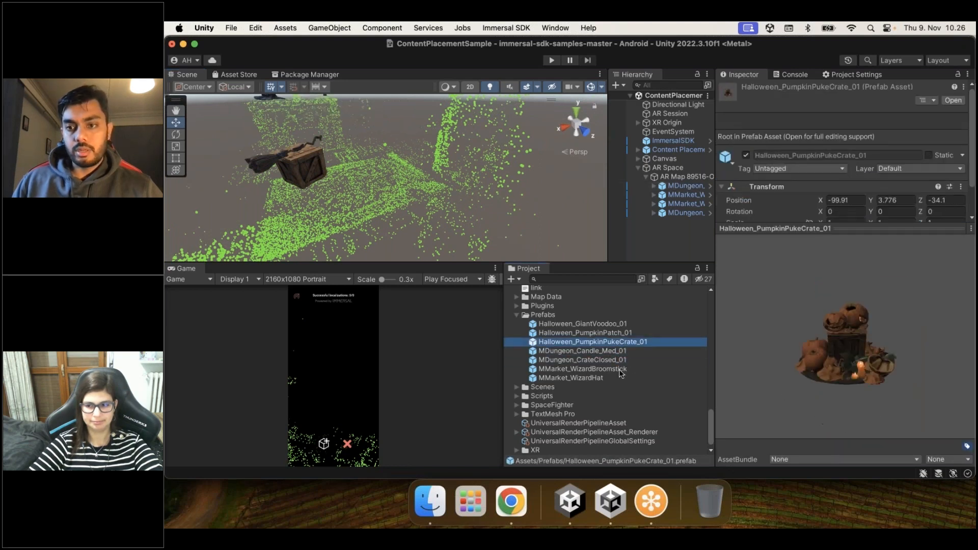
pyautogui.keyDown('alt'); pyautogui.moveTo(355, 213); pyautogui.dragTo(550, 285); pyautogui.keyUp('alt')
pyautogui.moveTo(606, 346); pyautogui.dragTo(689, 185)
# Step: Set the pumpkin crate's scale to 0.5 on all three axes and its position to 0, 0, 0
pyautogui.click(860, 187)
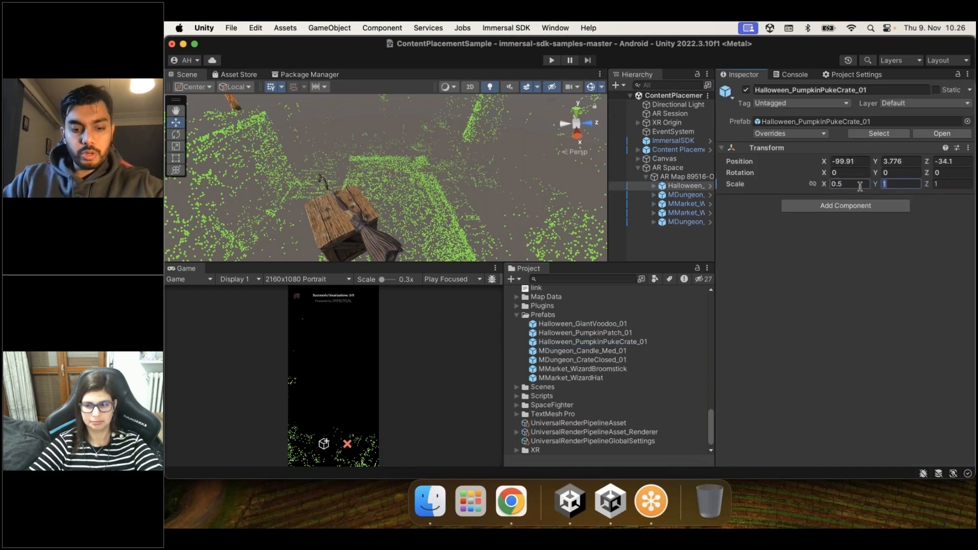
pyautogui.press('Return')
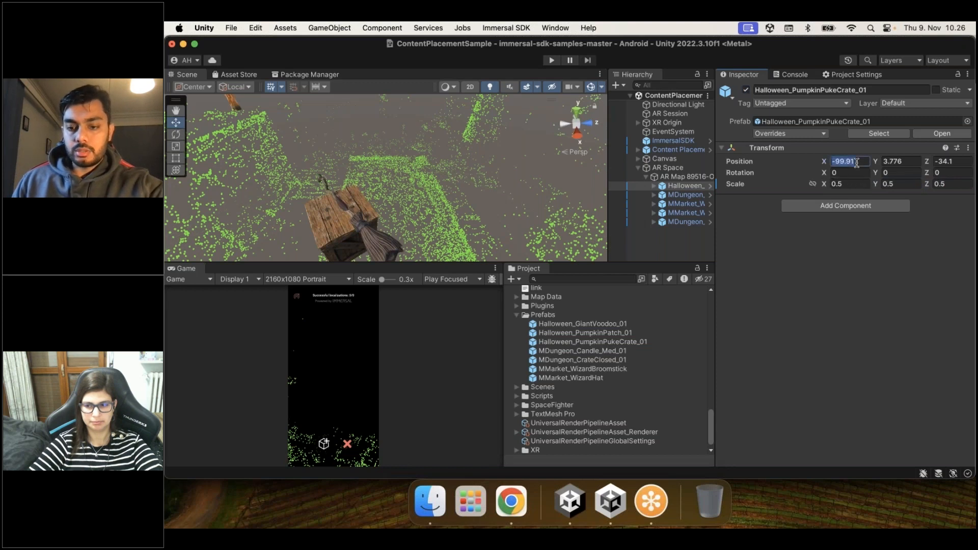
pyautogui.click(962, 163)
pyautogui.write('0')
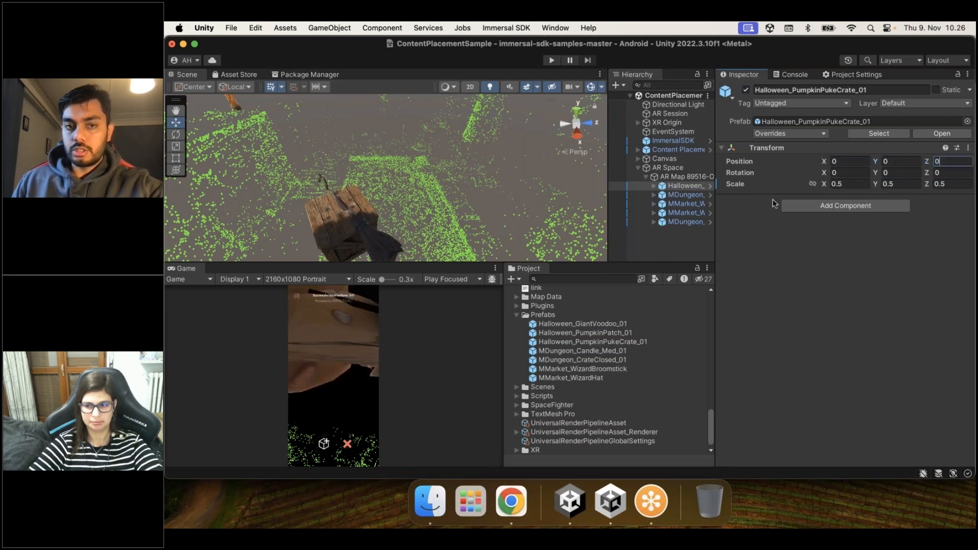
# Step: Move the pumpkin crate down onto the point cloud near the wooden crate, at about X -1.94, Y -1.56
pyautogui.scroll(-5, 448, 213)
pyautogui.keyDown('alt'); pyautogui.moveTo(507, 212); pyautogui.dragTo(320, 140); pyautogui.keyUp('alt')
pyautogui.moveTo(303, 102); pyautogui.dragTo(411, 194)
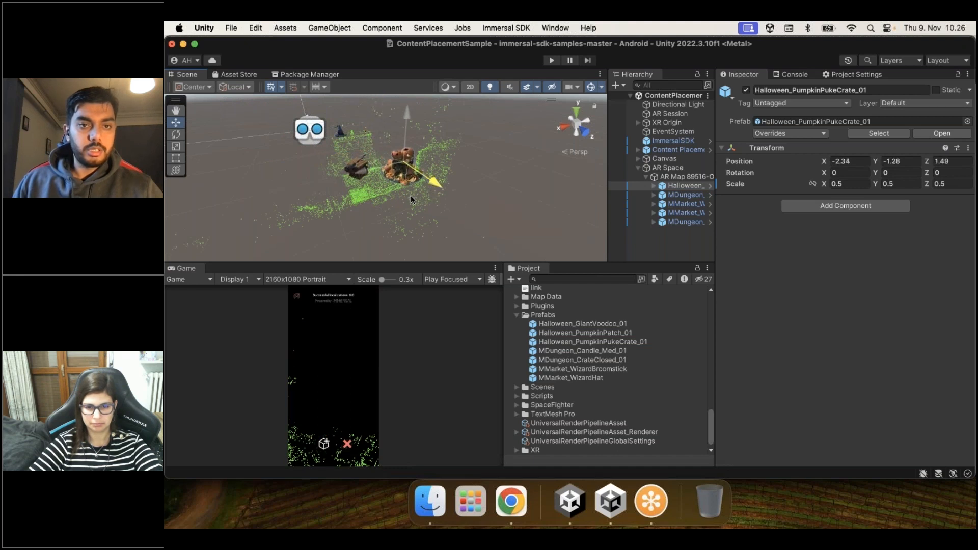
pyautogui.keyDown('alt'); pyautogui.moveTo(350, 230); pyautogui.dragTo(353, 185); pyautogui.keyUp('alt')
pyautogui.scroll(6, 380, 206)
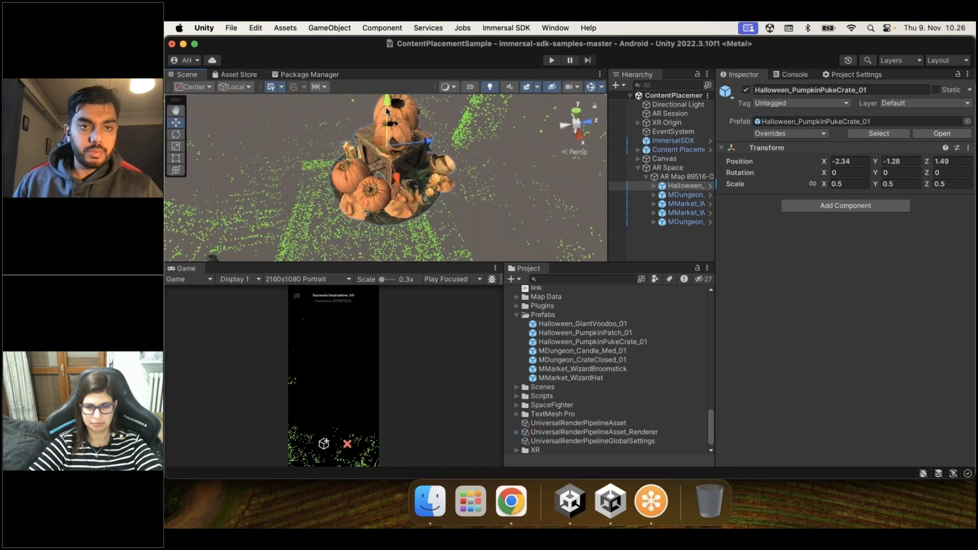
pyautogui.moveTo(386, 107); pyautogui.dragTo(422, 199)
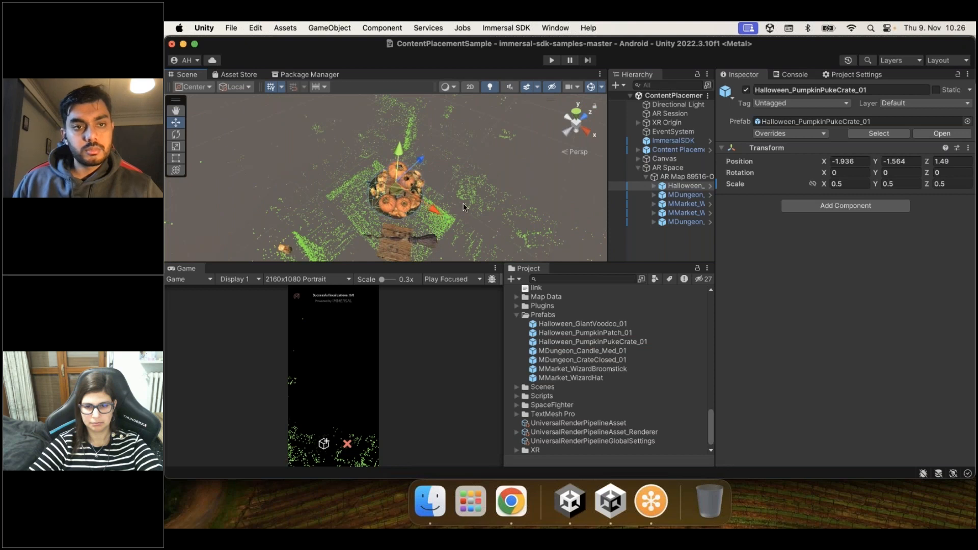
pyautogui.moveTo(422, 161); pyautogui.dragTo(430, 154)
pyautogui.keyDown('alt'); pyautogui.moveTo(511, 222); pyautogui.dragTo(479, 217); pyautogui.keyUp('alt')
# Step: Add the Halloween_PumpkinPatch_01 prefab under the AR Map object
pyautogui.click(608, 343)
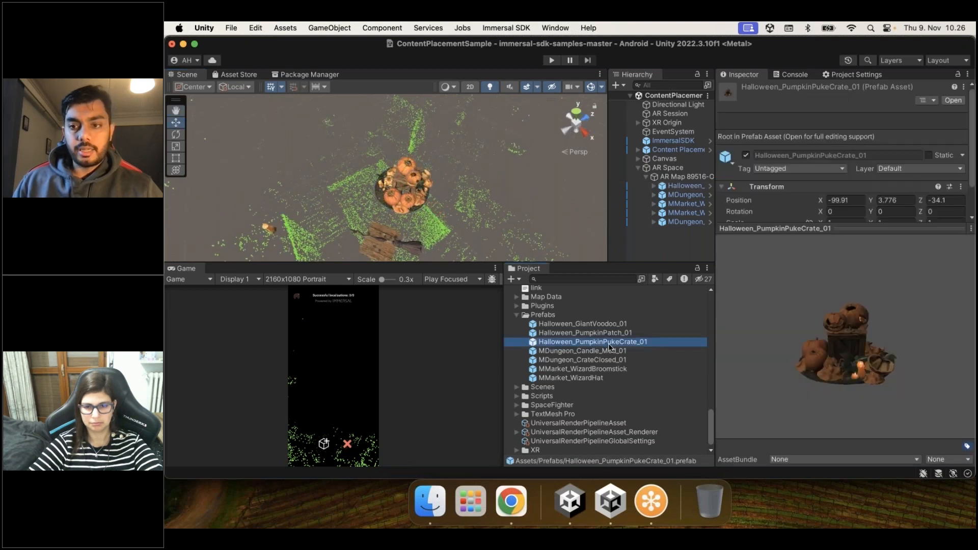
pyautogui.click(612, 351)
pyautogui.click(613, 344)
pyautogui.click(617, 334)
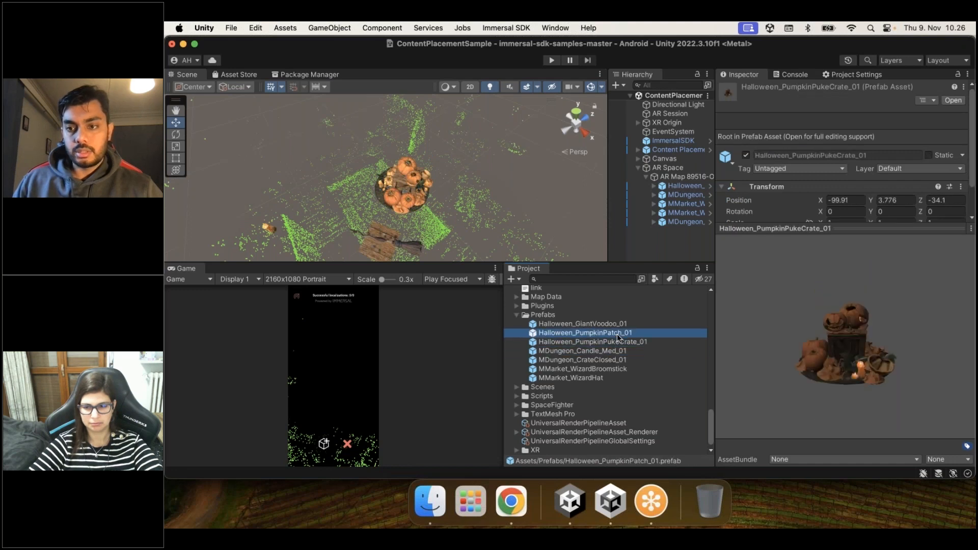
pyautogui.keyDown('alt'); pyautogui.moveTo(462, 172); pyautogui.dragTo(334, 174); pyautogui.keyUp('alt')
pyautogui.moveTo(560, 333); pyautogui.dragTo(680, 189)
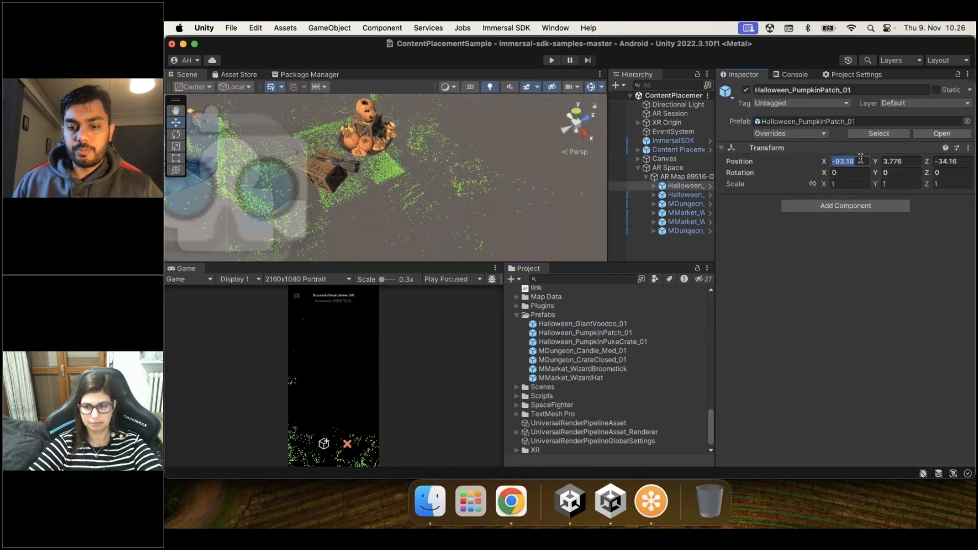
# Step: Set the pumpkin patch's position to 0, 0, 0 and its scale to 0.5 on all three axes
pyautogui.write('0')
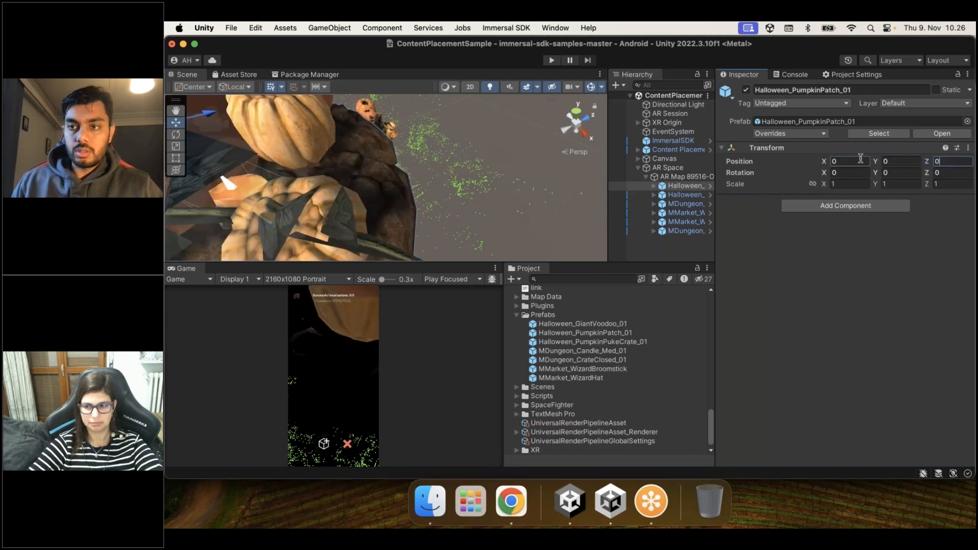
pyautogui.click(848, 184)
pyautogui.write('.5')
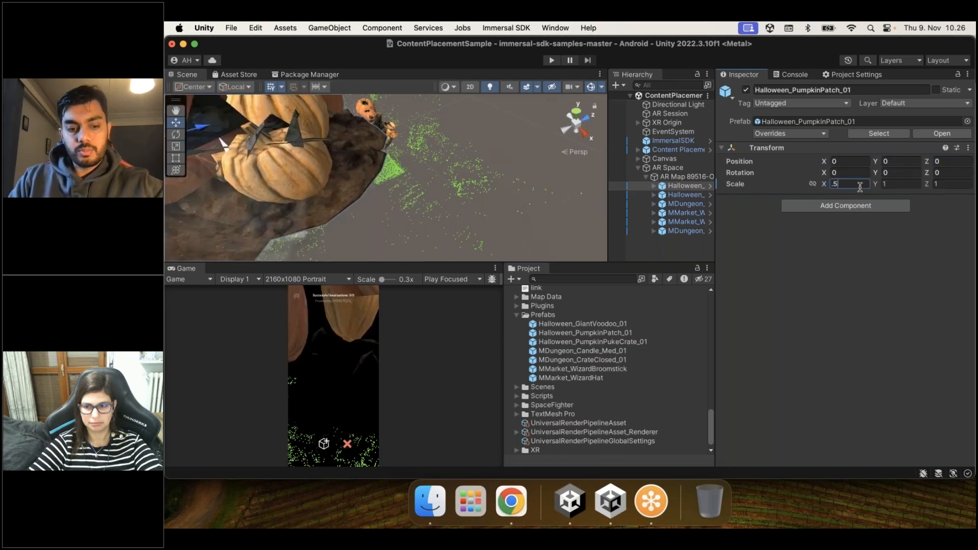
pyautogui.write('.5')
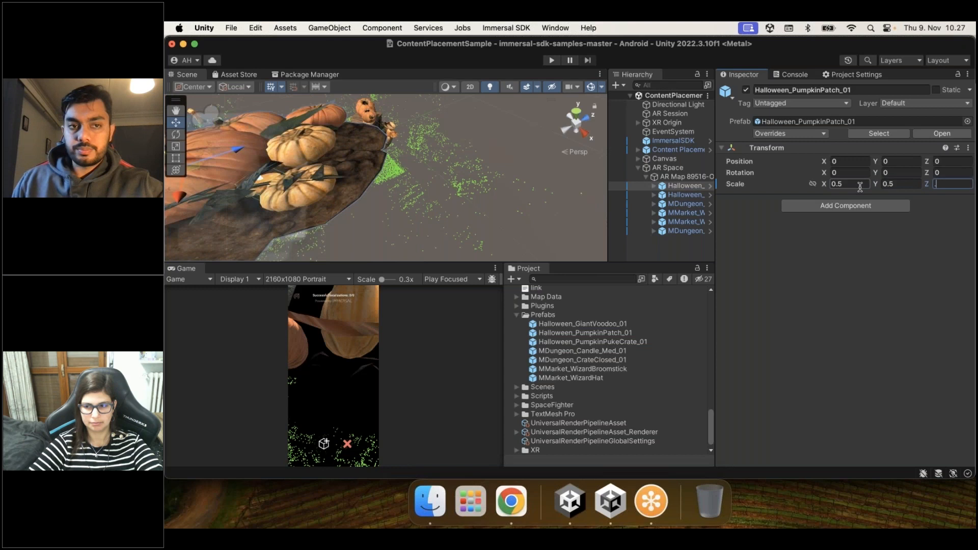
pyautogui.write('.5')
# Step: Move the pumpkin patch down to the floor past the broomstick, at about Y -1.59, Z 1.53
pyautogui.scroll(-5, 391, 142)
pyautogui.moveTo(204, 104); pyautogui.dragTo(422, 163)
pyautogui.keyDown('alt'); pyautogui.moveTo(422, 163); pyautogui.dragTo(348, 139); pyautogui.keyUp('alt')
pyautogui.keyDown('alt'); pyautogui.moveTo(318, 211); pyautogui.dragTo(575, 326); pyautogui.keyUp('alt')
pyautogui.scroll(10, 423, 220)
pyautogui.keyDown('alt'); pyautogui.moveTo(428, 220); pyautogui.dragTo(453, 301); pyautogui.keyUp('alt')
pyautogui.keyDown('alt'); pyautogui.moveTo(465, 199); pyautogui.dragTo(436, 96); pyautogui.keyUp('alt')
pyautogui.keyDown('alt'); pyautogui.moveTo(411, 201); pyautogui.dragTo(433, 149); pyautogui.keyUp('alt')
pyautogui.moveTo(506, 204); pyautogui.dragTo(543, 275, button='middle')
pyautogui.moveTo(356, 147); pyautogui.dragTo(509, 168, button='middle')
# Step: Add the Halloween_GiantVoodoo_01 prefab under the AR Map object and set its position to 0, 0, 0
pyautogui.click(586, 332)
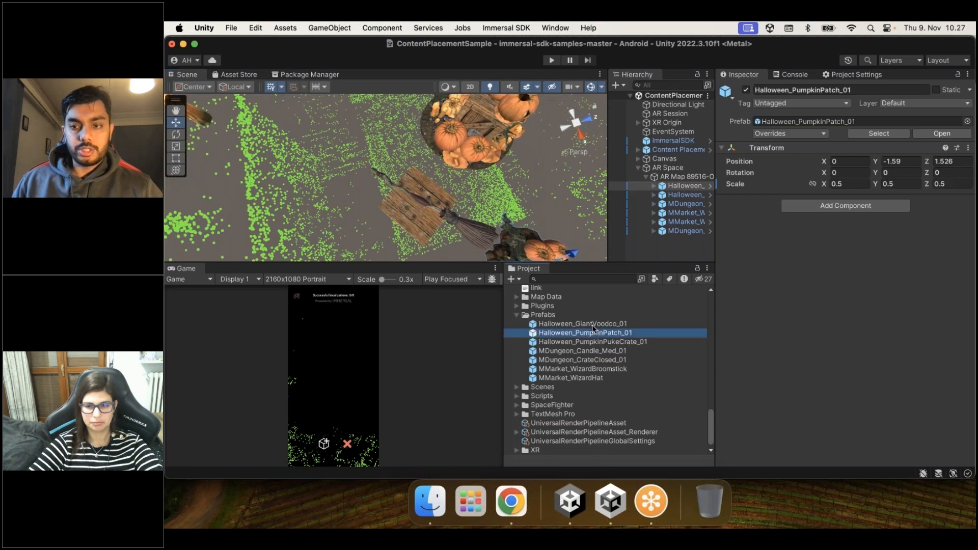
pyautogui.click(617, 325)
pyautogui.moveTo(637, 219); pyautogui.dragTo(681, 186)
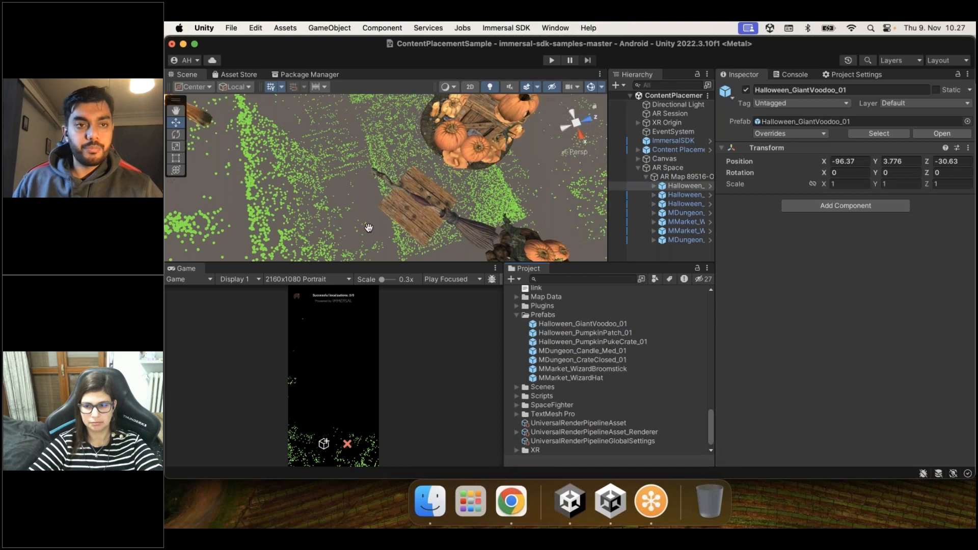
pyautogui.click(857, 159)
pyautogui.write('0')
pyautogui.press('Tab')
pyautogui.write('0')
pyautogui.press('Tab')
pyautogui.write('0')
pyautogui.press('Tab')
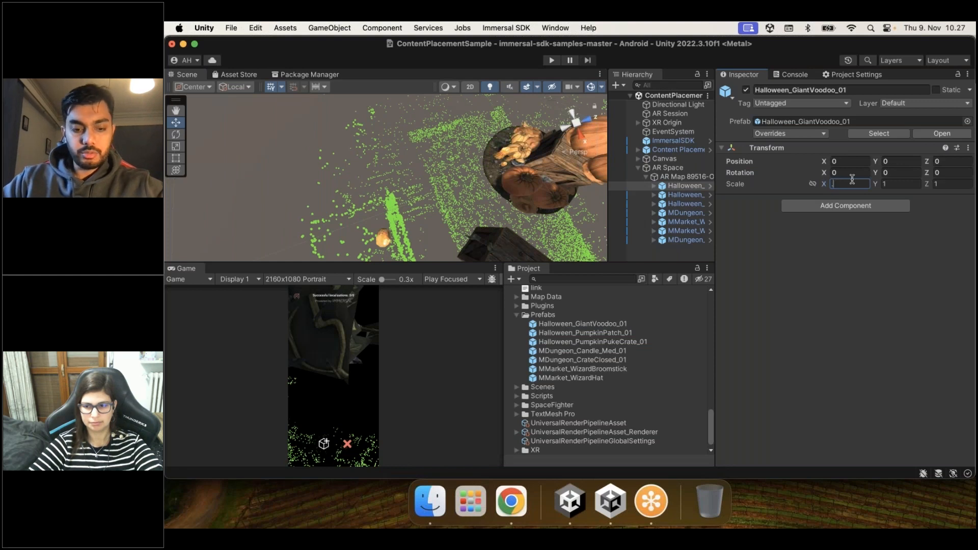
# Step: Set the giant voodoo doll's scale to 0.5 on all three axes
pyautogui.write('0.5')
pyautogui.press('Tab')
pyautogui.write('0.5')
pyautogui.press('Tab')
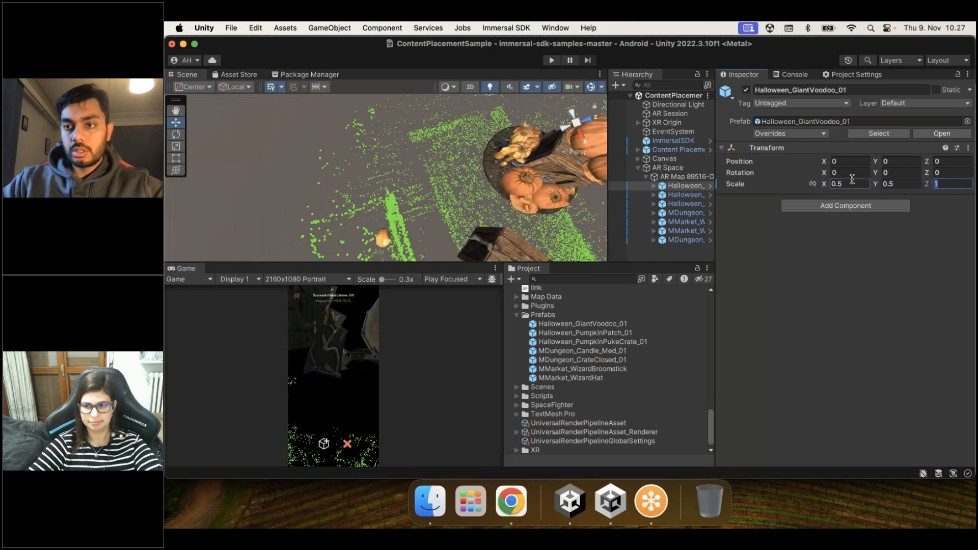
pyautogui.write('0.5')
# Step: Move the giant voodoo doll down beside the wooden crate, at about X -2.39, Y -1.55
pyautogui.keyDown('alt'); pyautogui.moveTo(462, 246); pyautogui.dragTo(169, 136); pyautogui.keyUp('alt')
pyautogui.scroll(-5, 418, 145)
pyautogui.moveTo(417, 185); pyautogui.dragTo(419, 226, button='middle')
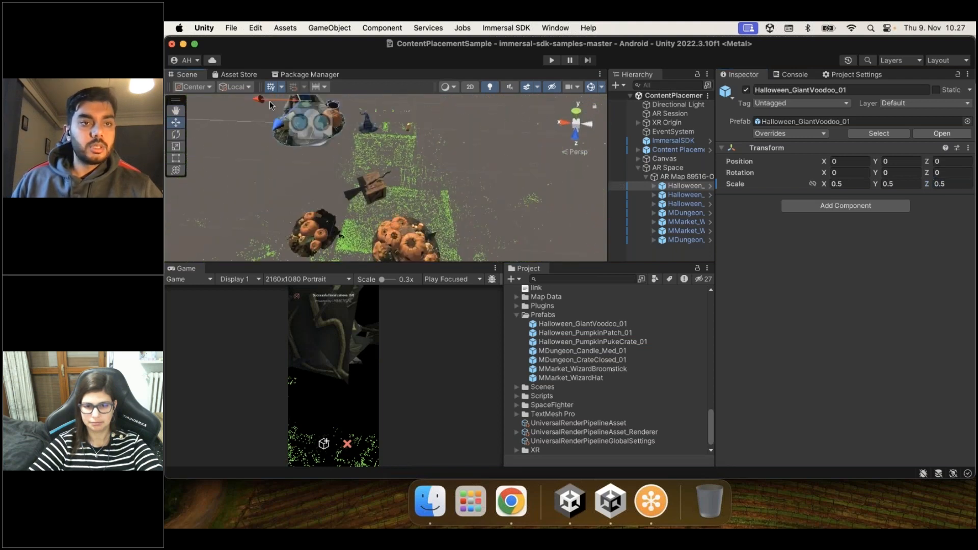
pyautogui.moveTo(257, 102); pyautogui.dragTo(388, 102)
pyautogui.scroll(2, 474, 158)
pyautogui.moveTo(468, 166); pyautogui.dragTo(422, 208, button='middle')
pyautogui.moveTo(410, 109); pyautogui.dragTo(404, 151)
pyautogui.keyDown('alt'); pyautogui.moveTo(383, 189); pyautogui.dragTo(317, 77); pyautogui.keyUp('alt')
pyautogui.moveTo(376, 118); pyautogui.dragTo(377, 145)
pyautogui.keyDown('alt'); pyautogui.moveTo(494, 207); pyautogui.dragTo(749, 301); pyautogui.keyUp('alt')
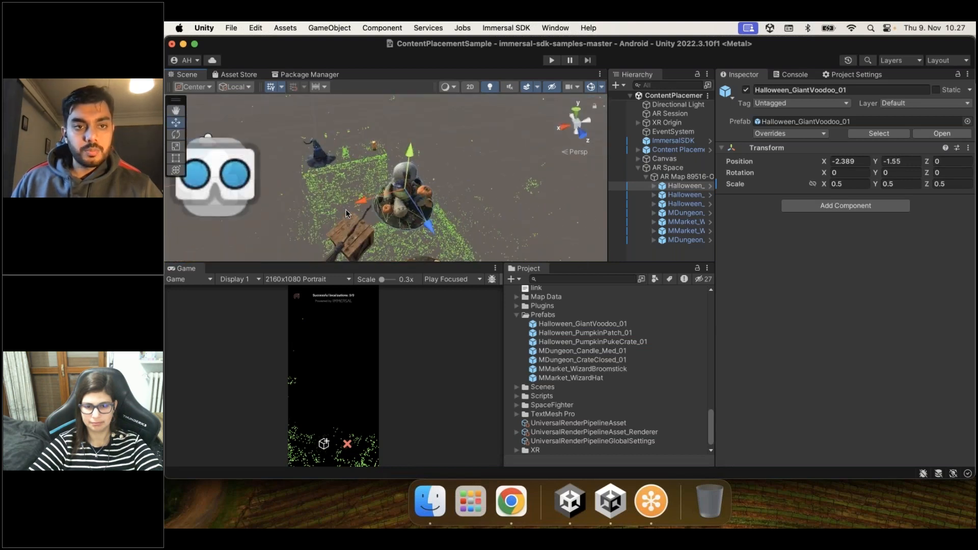
# Step: Shift the giant voodoo doll farther from the wooden crate, to about X -3.03, Z 0.11
pyautogui.moveTo(361, 204); pyautogui.dragTo(485, 223)
pyautogui.moveTo(410, 197); pyautogui.dragTo(390, 195)
pyautogui.keyDown('alt'); pyautogui.moveTo(513, 221); pyautogui.dragTo(453, 349); pyautogui.keyUp('alt')
pyautogui.scroll(4, 555, 252)
pyautogui.keyDown('alt'); pyautogui.moveTo(541, 239); pyautogui.dragTo(229, 204); pyautogui.keyUp('alt')
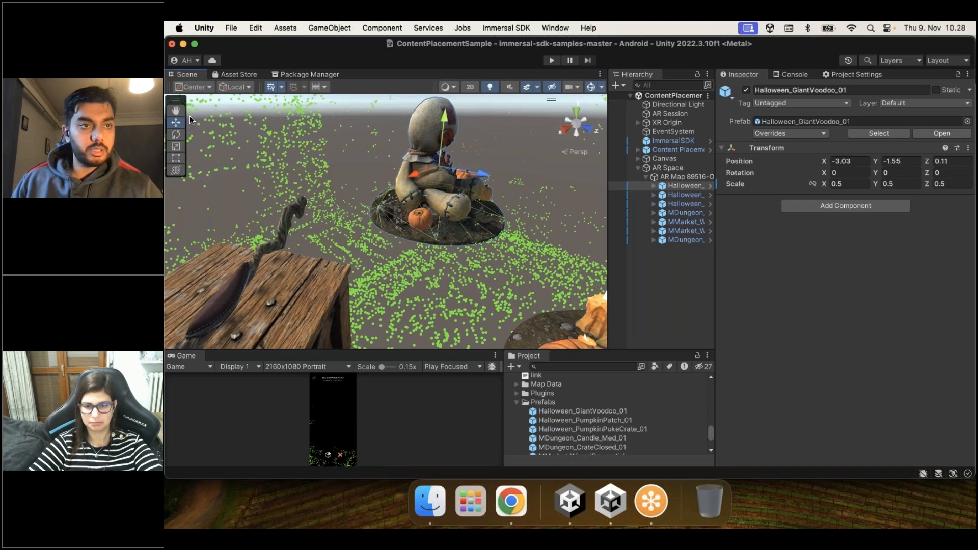
# Step: Rotate the giant voodoo doll to a Y rotation of about 39.9 degrees
pyautogui.press('e')
pyautogui.moveTo(438, 190)
pyautogui.mouseDown()
pyautogui.moveTo(374, 179)
pyautogui.moveTo(438, 209)
pyautogui.mouseUp()
pyautogui.moveTo(438, 209); pyautogui.dragTo(361, 208, button='middle')
pyautogui.keyDown('alt'); pyautogui.moveTo(413, 254); pyautogui.dragTo(223, 98); pyautogui.keyUp('alt')
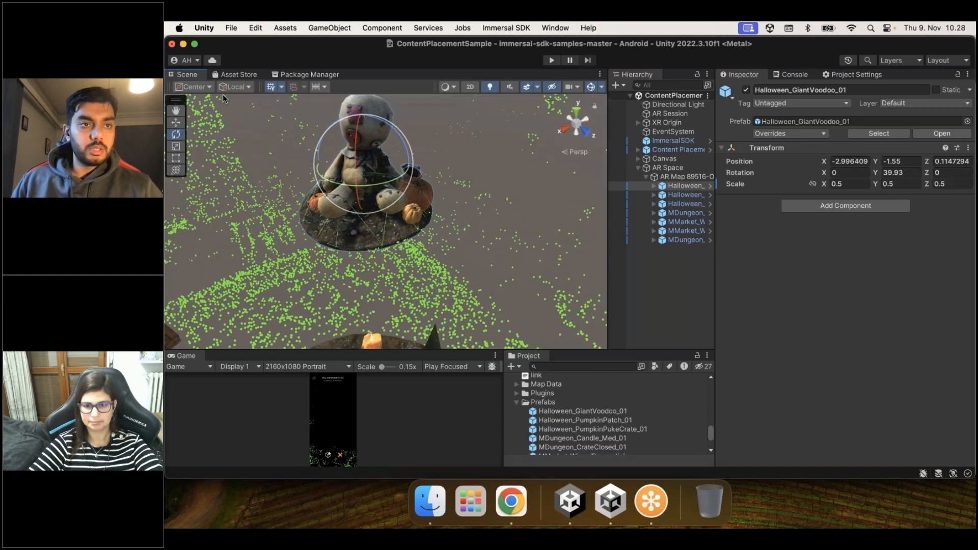
# Step: Fine-tune the giant voodoo doll's place to about X -3.03, Y -1.56, Z 0.20
pyautogui.click(177, 122)
pyautogui.moveTo(323, 166); pyautogui.dragTo(335, 163)
pyautogui.keyDown('alt'); pyautogui.moveTo(417, 211); pyautogui.dragTo(357, 188); pyautogui.keyUp('alt')
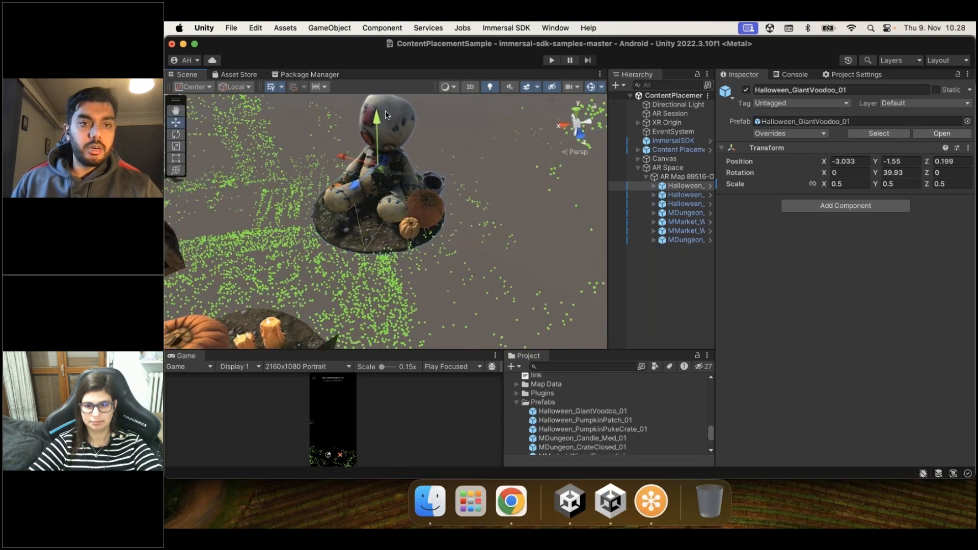
pyautogui.moveTo(378, 121); pyautogui.dragTo(378, 124)
# Step: Examine the arrangement of all the placed Halloween props on the map from several angles
pyautogui.keyDown('alt'); pyautogui.moveTo(383, 212); pyautogui.dragTo(423, 229); pyautogui.keyUp('alt')
pyautogui.scroll(-3, 455, 200)
pyautogui.scroll(-3, 455, 199)
pyautogui.scroll(-3, 463, 254)
pyautogui.keyDown('alt'); pyautogui.moveTo(463, 255); pyautogui.dragTo(367, 268); pyautogui.keyUp('alt')
pyautogui.moveTo(372, 244); pyautogui.dragTo(423, 203, button='middle')
pyautogui.scroll(-3, 437, 280)
pyautogui.keyDown('alt'); pyautogui.moveTo(437, 280); pyautogui.dragTo(500, 256); pyautogui.keyUp('alt')
pyautogui.scroll(5, 479, 289)
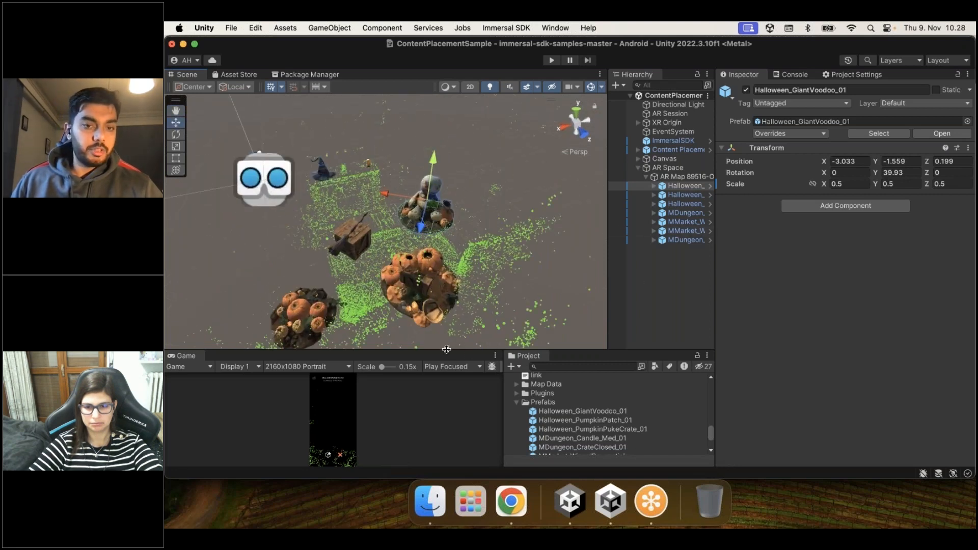
pyautogui.moveTo(452, 344); pyautogui.dragTo(451, 335)
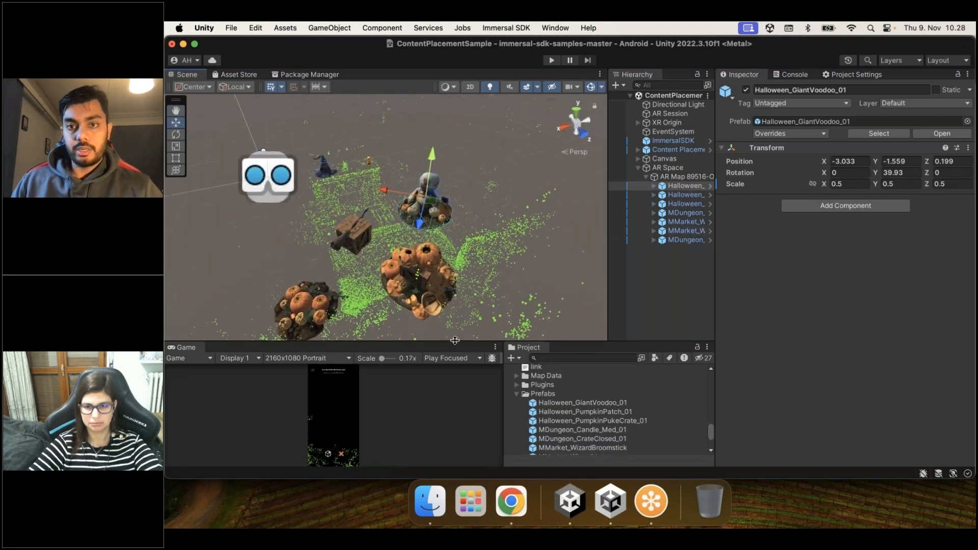
# Step: Check the list of scenes in the build settings, highlighting the enabled ContentPlacementSample scene, and close the settings
pyautogui.click(676, 299)
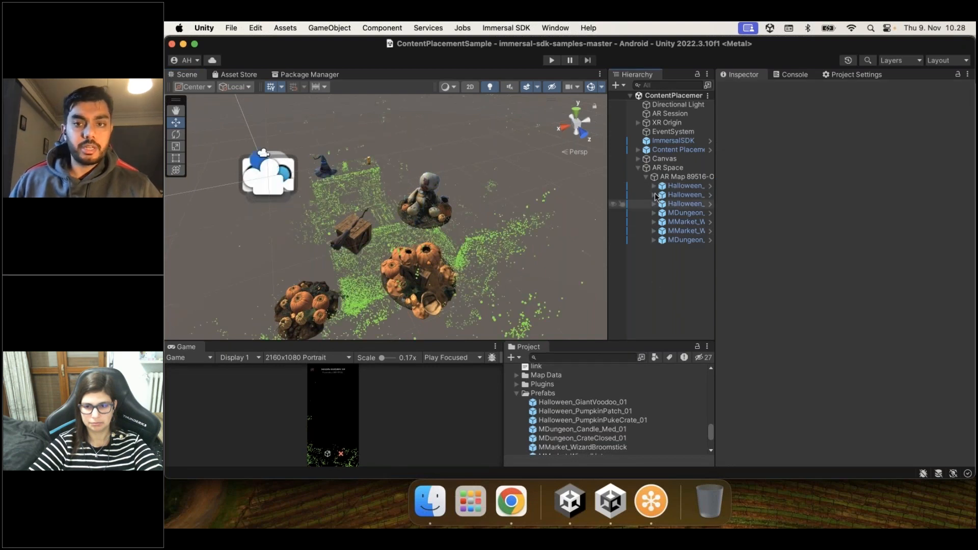
pyautogui.click(680, 177)
pyautogui.click(665, 304)
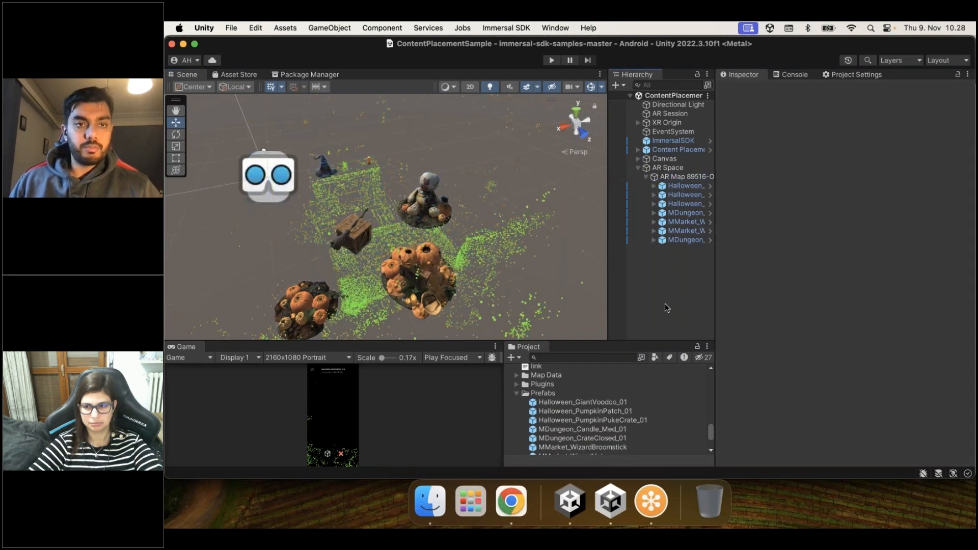
pyautogui.click(232, 28)
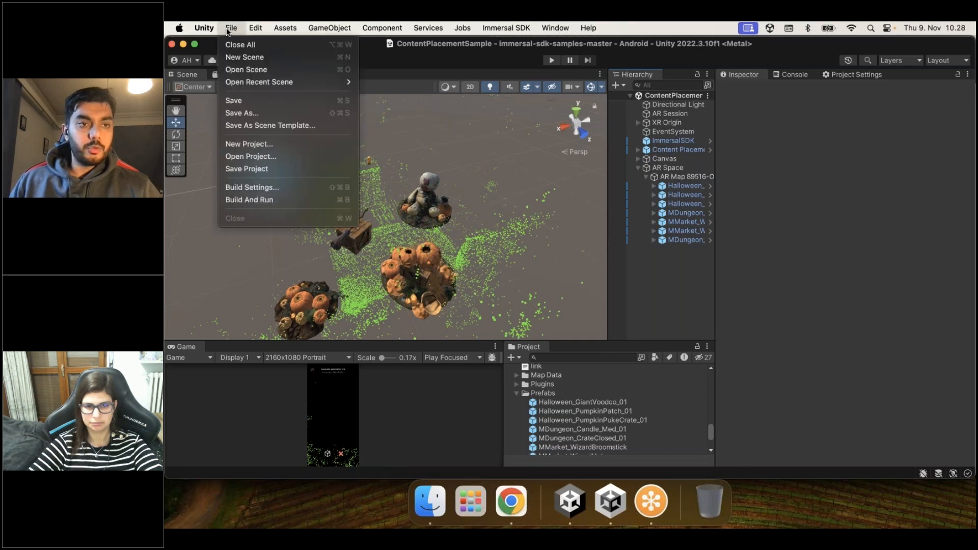
pyautogui.click(274, 186)
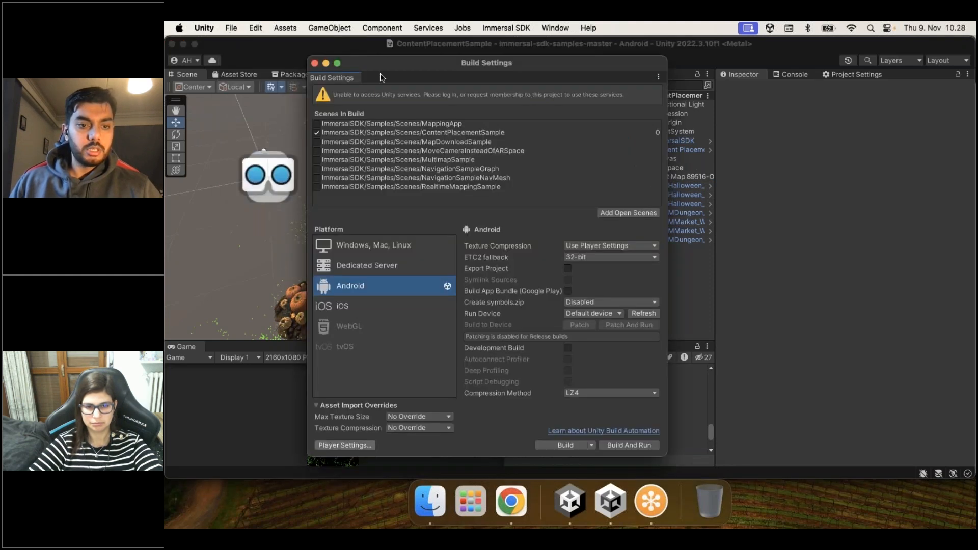
pyautogui.moveTo(400, 63); pyautogui.dragTo(323, 49)
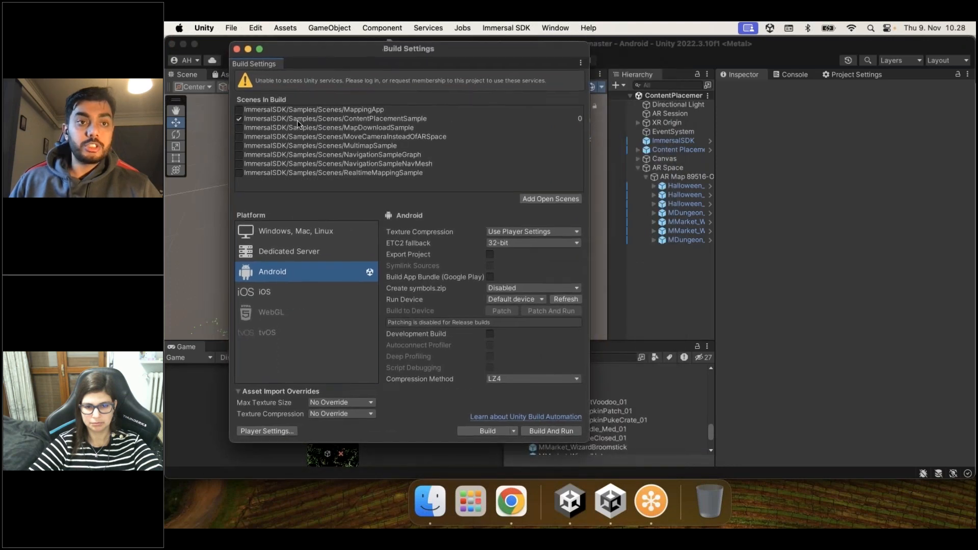
pyautogui.click(300, 127)
pyautogui.click(334, 119)
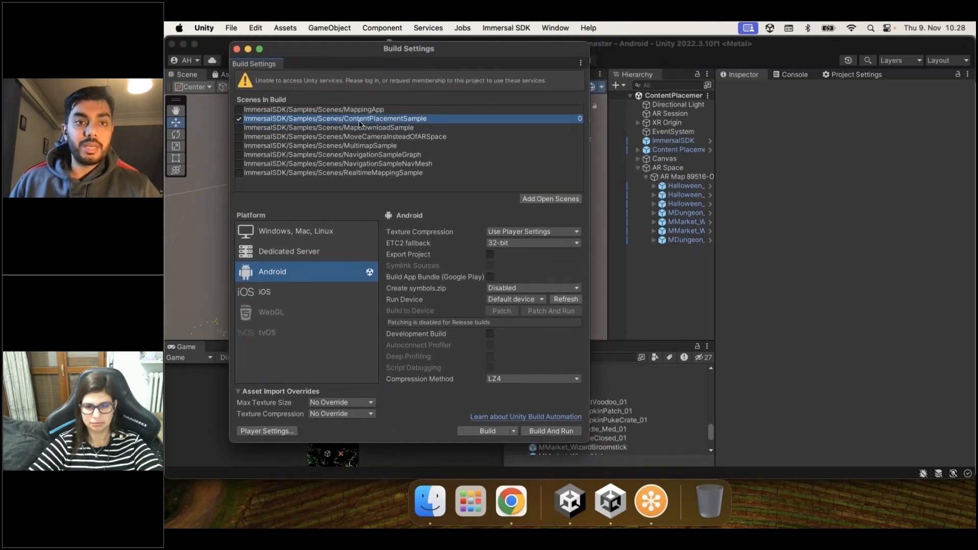
pyautogui.moveTo(359, 127); pyautogui.dragTo(619, 448)
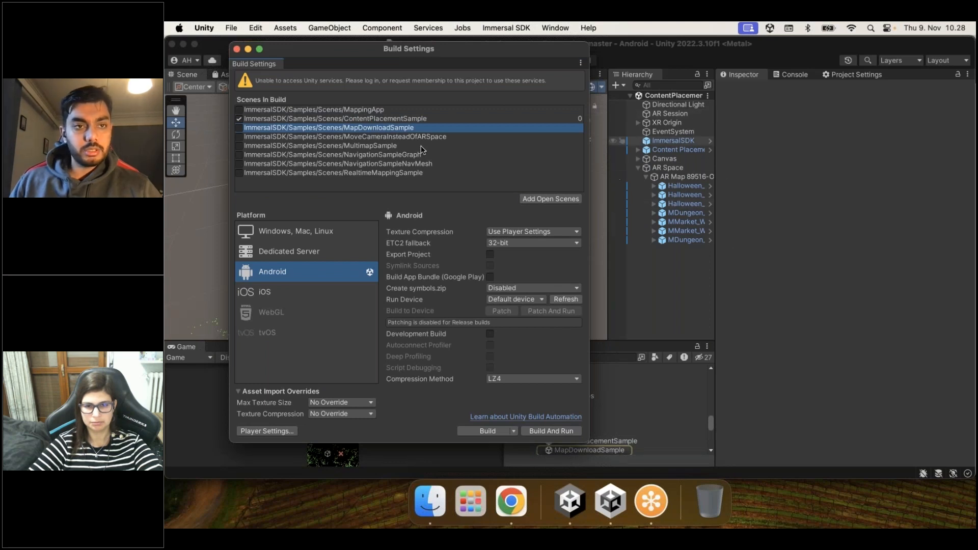
pyautogui.click(293, 120)
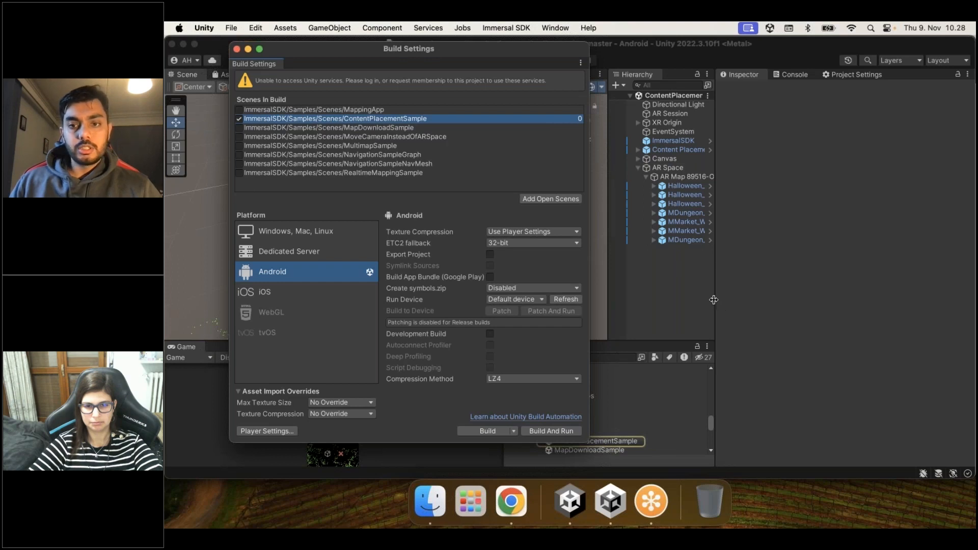
pyautogui.press('super+w')
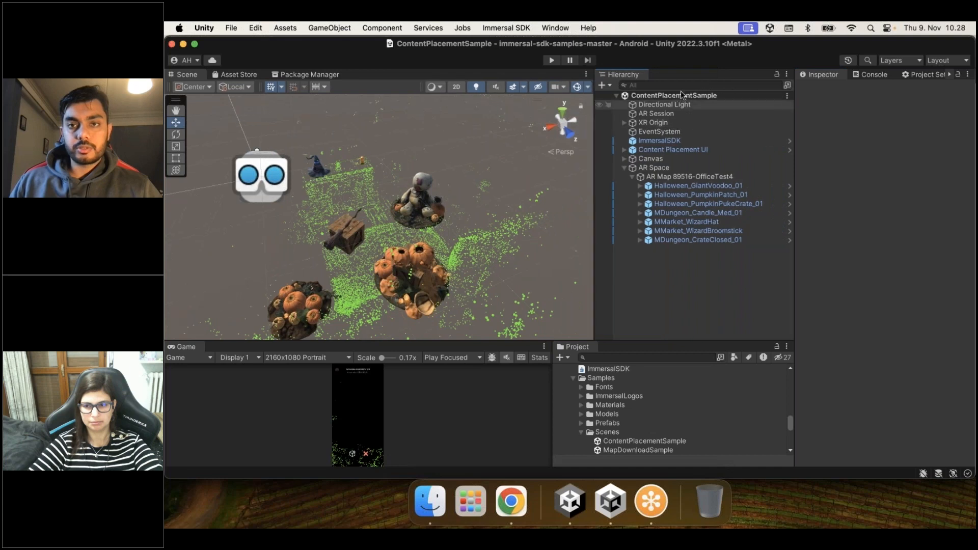
# Step: Switch the project's build platform from Android to iOS in the build settings
pyautogui.click(232, 29)
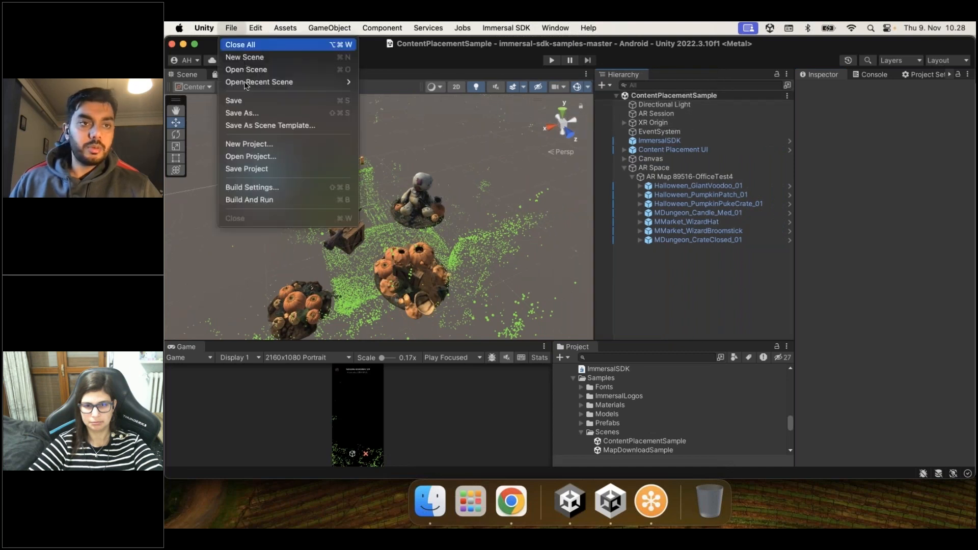
pyautogui.click(249, 188)
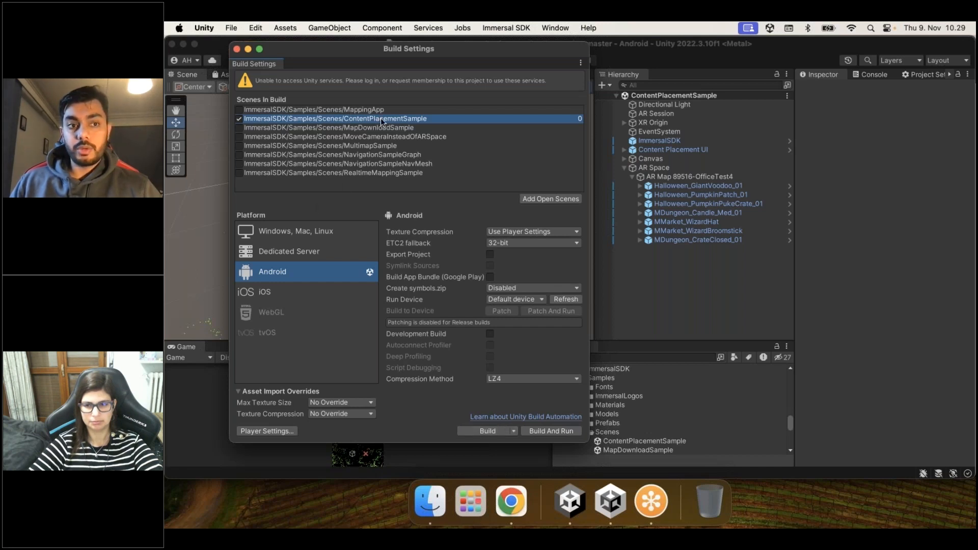
pyautogui.click(280, 295)
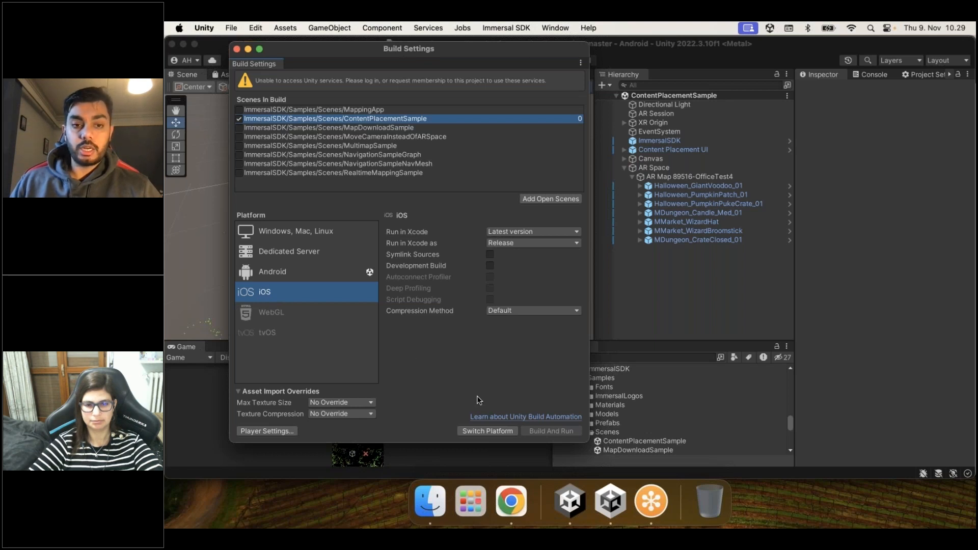
pyautogui.click(309, 272)
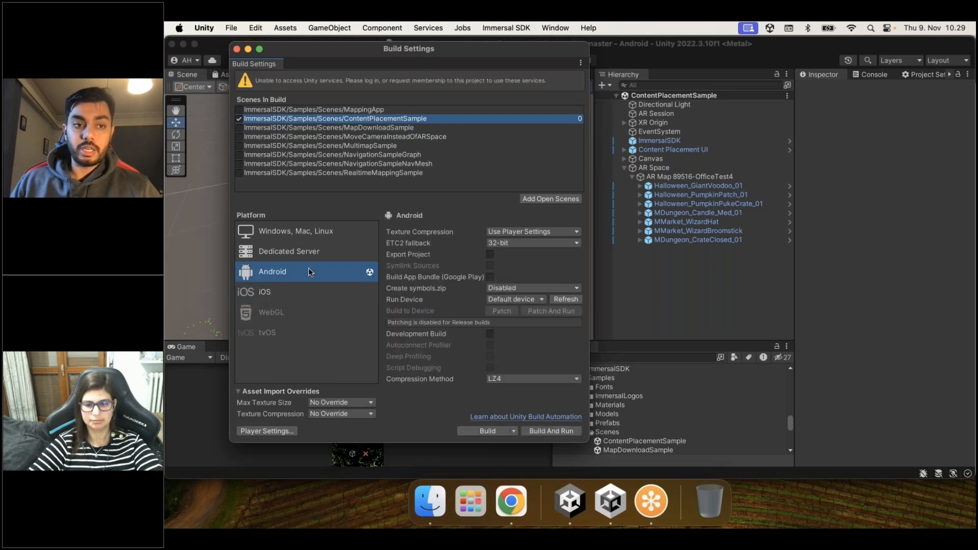
pyautogui.click(290, 289)
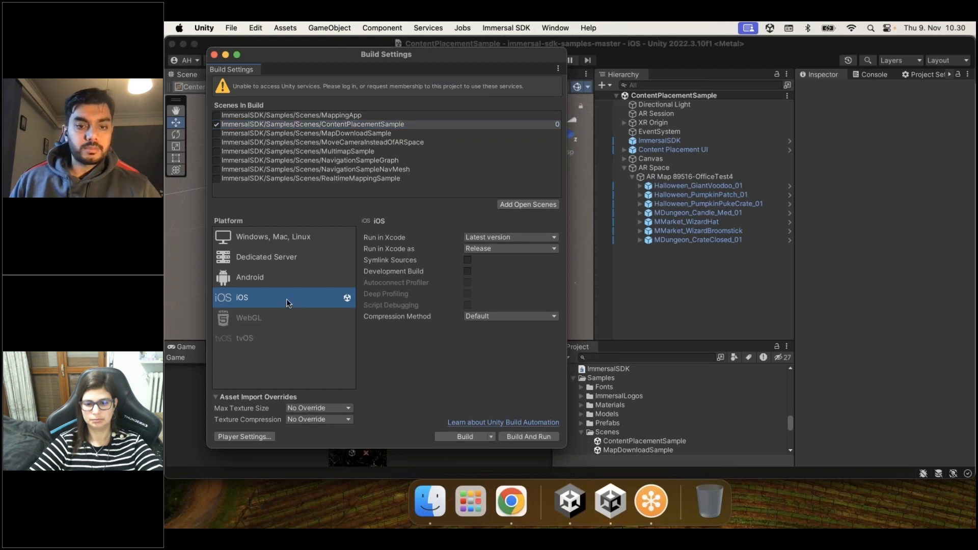
# Step: Build the project for iOS into a new Desktop folder named HalloweenImmersal
pyautogui.moveTo(484, 59)
pyautogui.mouseDown()
pyautogui.moveTo(516, 87)
pyautogui.moveTo(486, 70)
pyautogui.mouseUp()
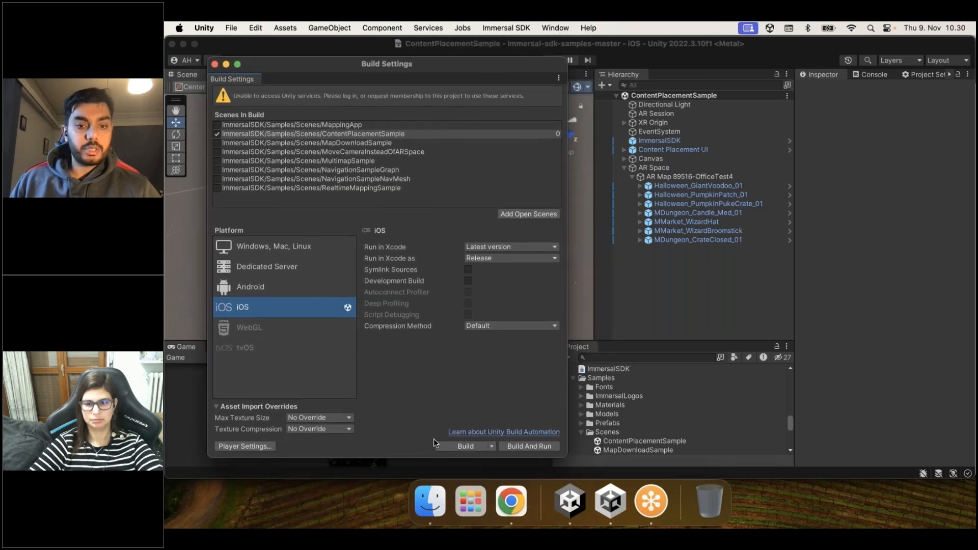
pyautogui.click(456, 447)
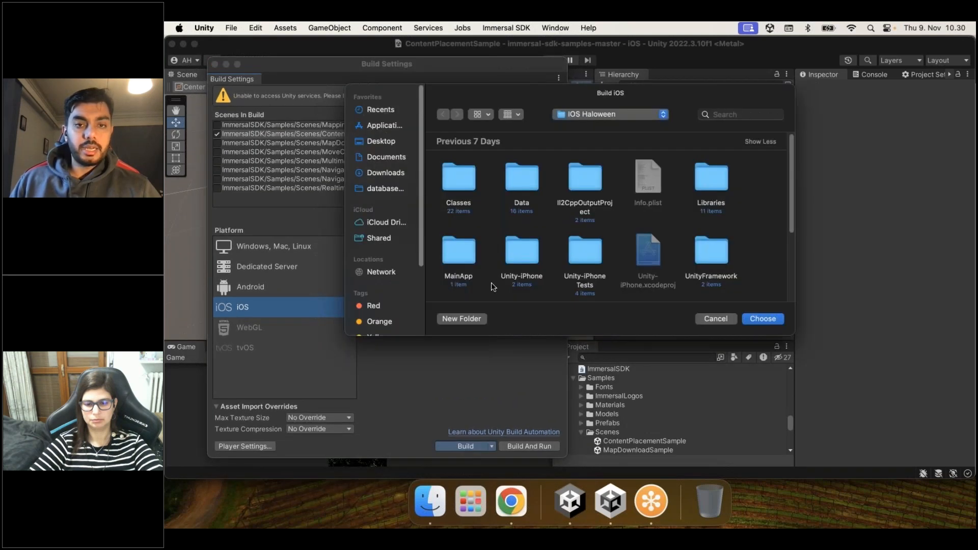
pyautogui.click(380, 154)
pyautogui.click(380, 145)
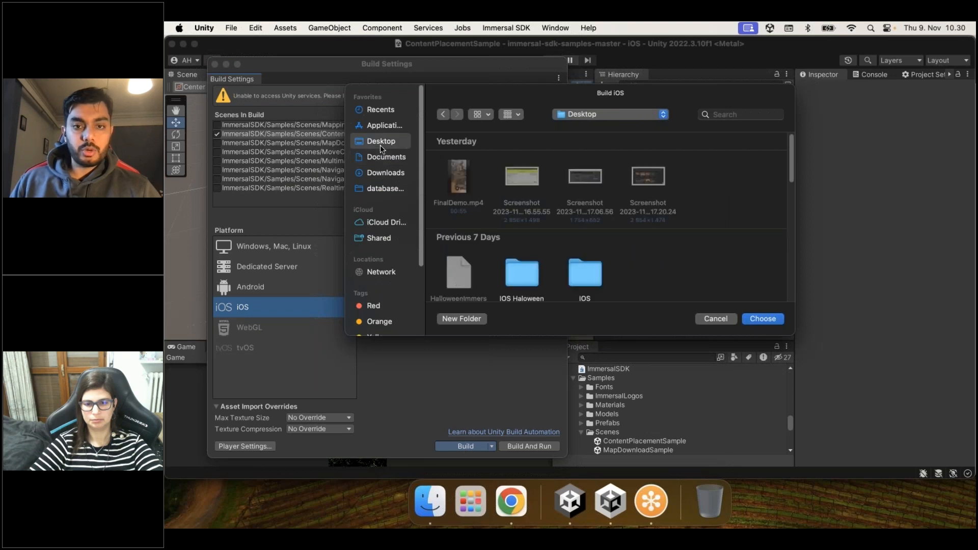
pyautogui.scroll(-3, 520, 239)
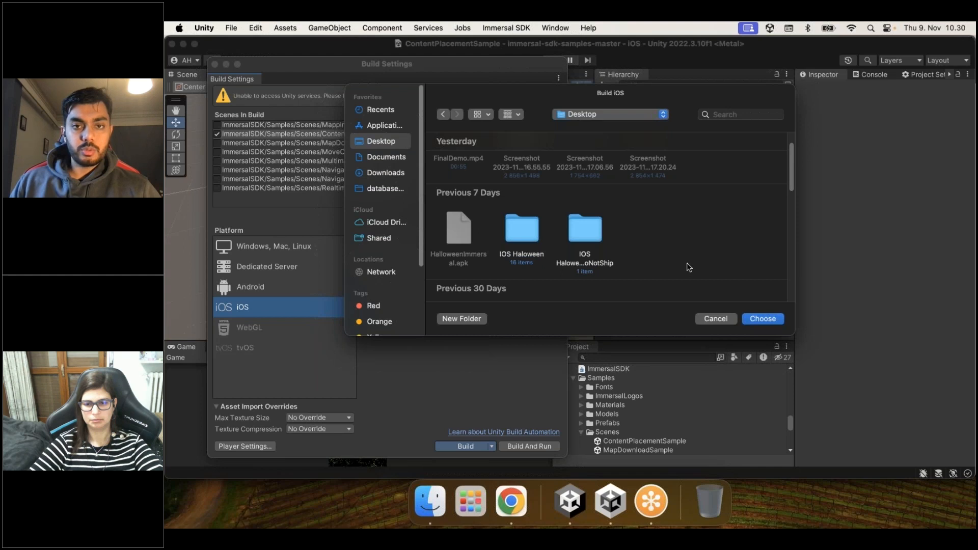
pyautogui.click(462, 319)
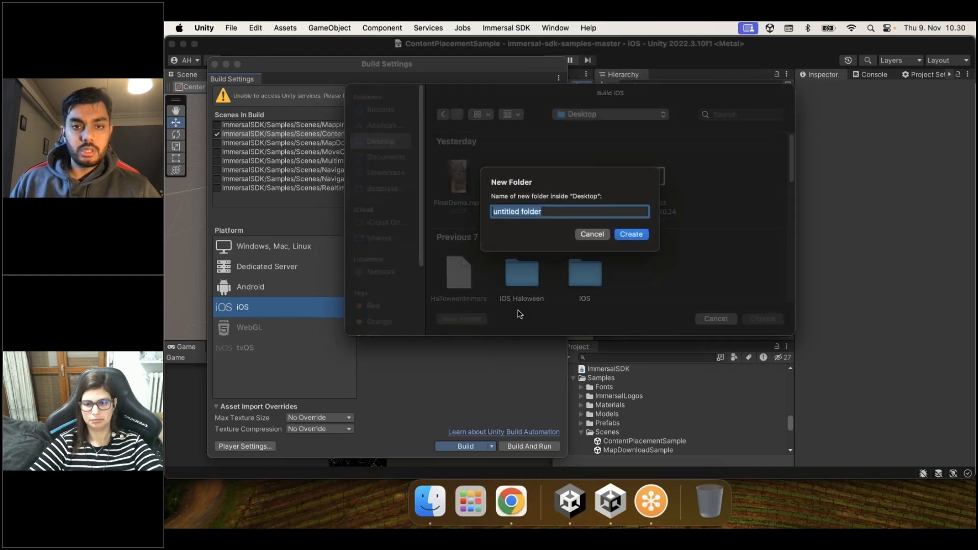
pyautogui.write('H')
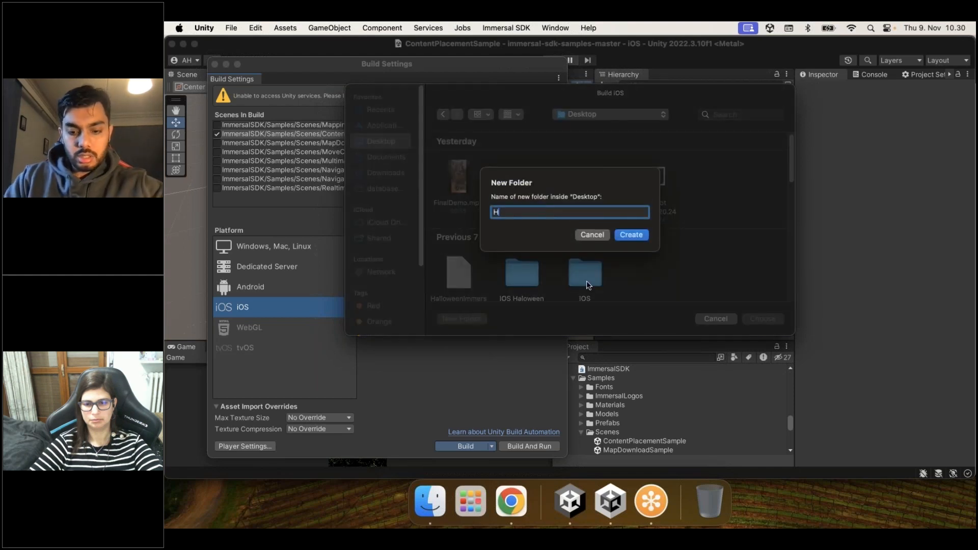
pyautogui.write('allow')
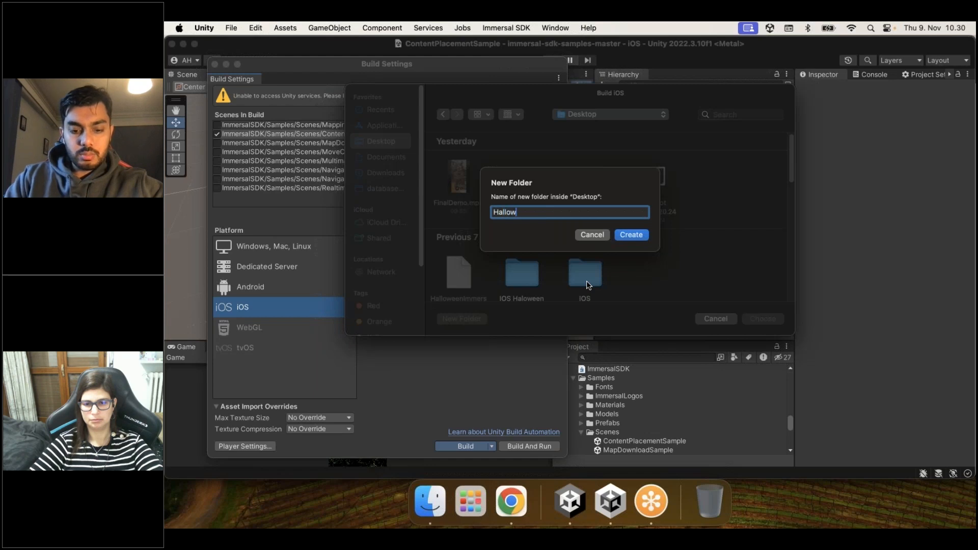
pyautogui.write('eenImmersal')
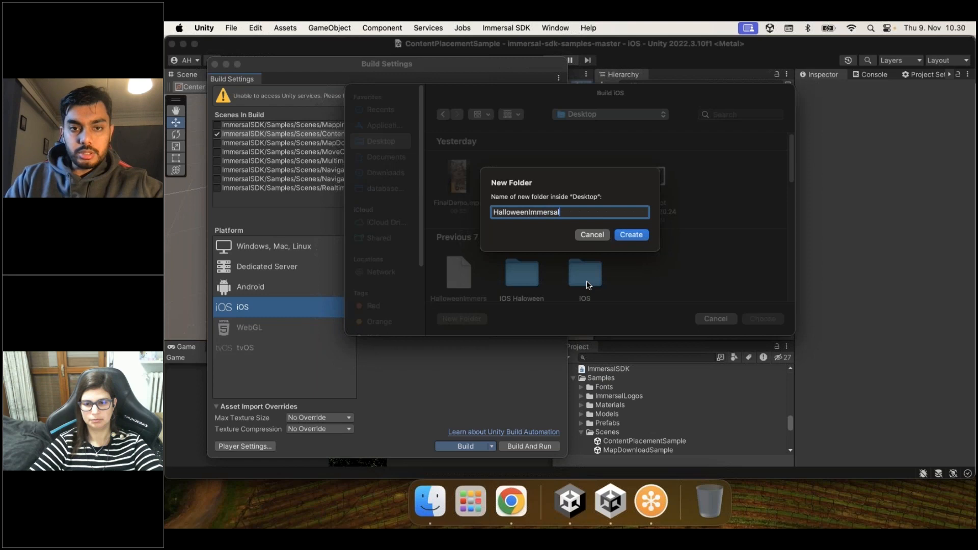
pyautogui.press('Return')
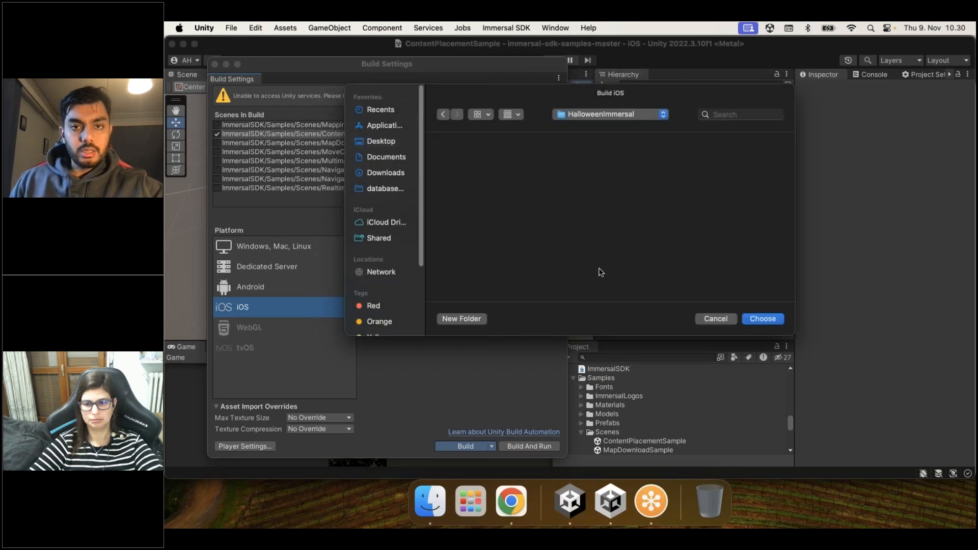
pyautogui.click(763, 319)
pyautogui.click(602, 234)
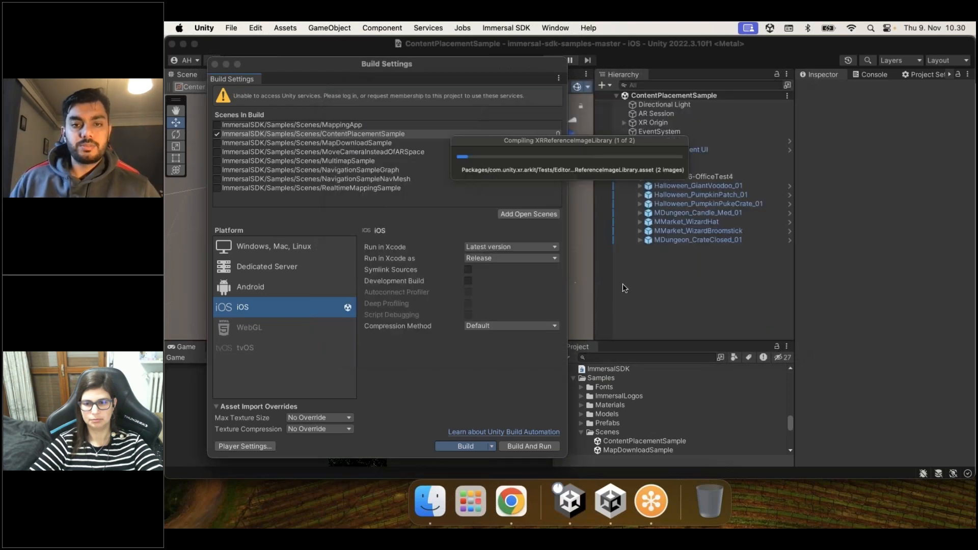
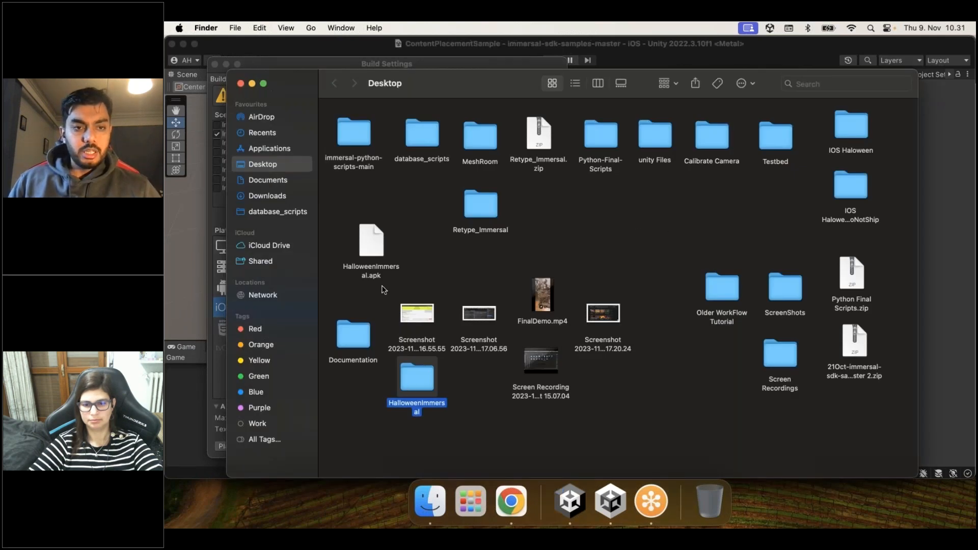
# Step: Locate the HalloweenImmersal.apk file on the Desktop and view the Android build options in Unity's build settings
pyautogui.click(374, 237)
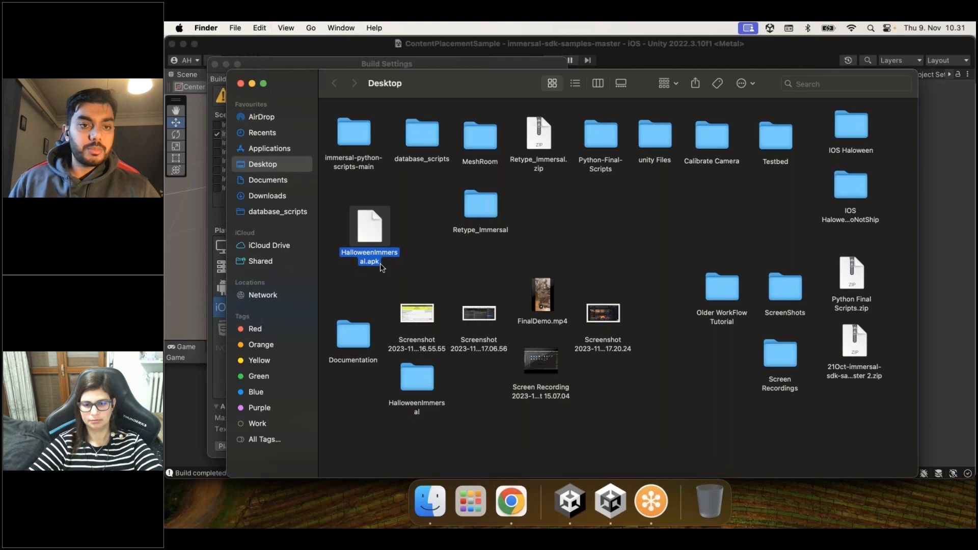
pyautogui.click(403, 265)
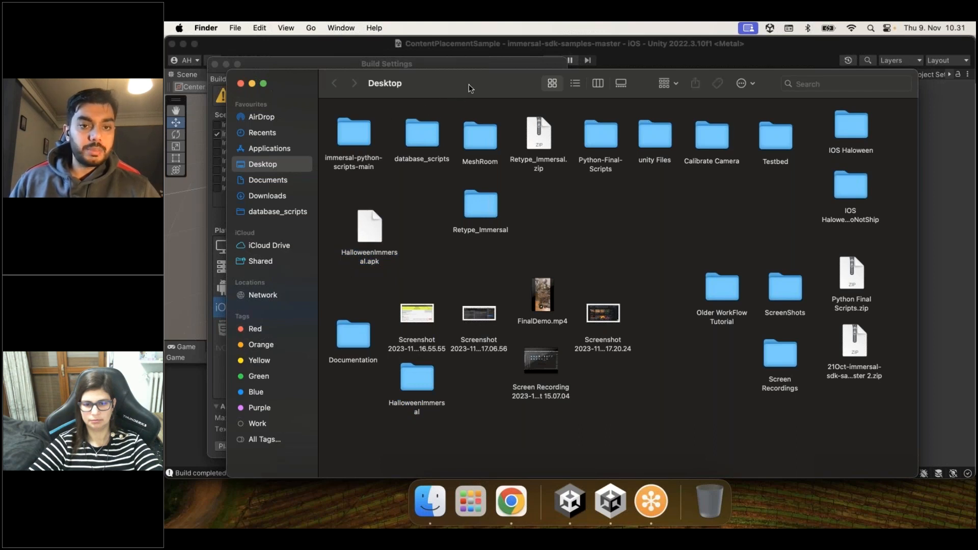
pyautogui.moveTo(469, 88); pyautogui.dragTo(551, 87)
pyautogui.click(453, 231)
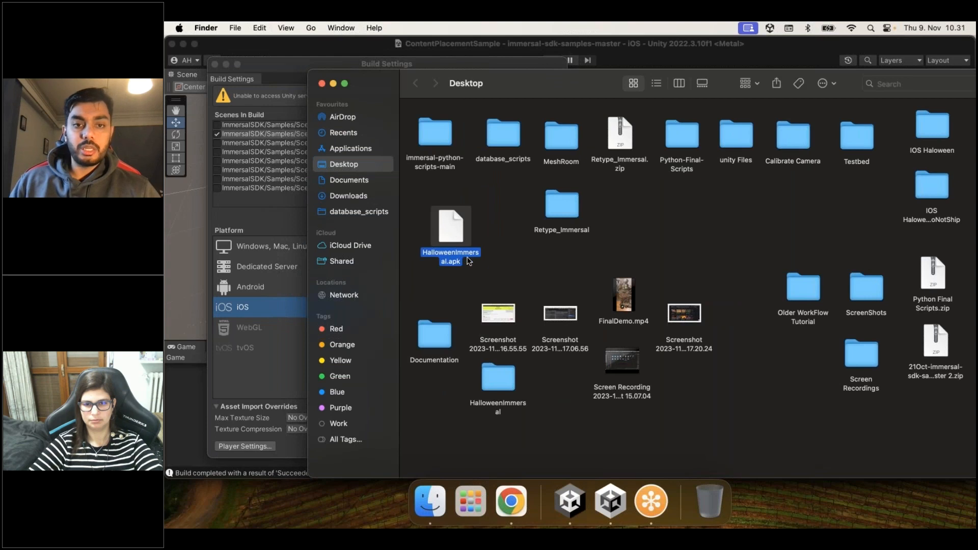
pyautogui.click(279, 226)
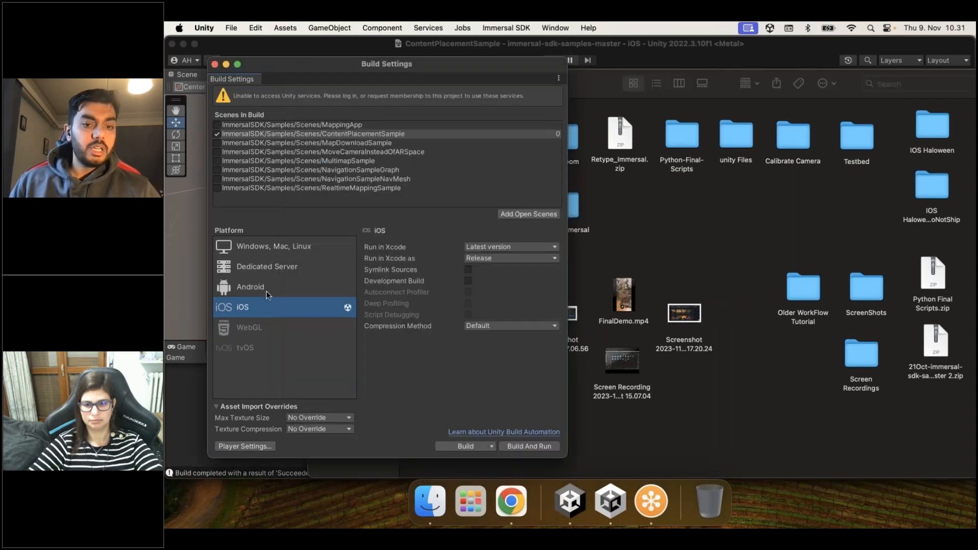
pyautogui.click(266, 292)
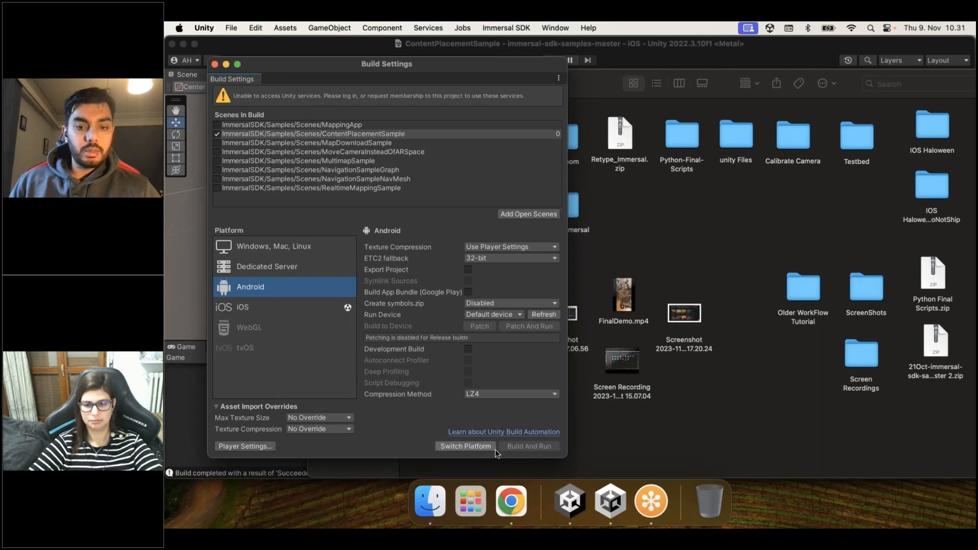
# Step: Open Unity-iPhone.xcodeproj from the Desktop's HalloweenImmersal folder in Xcode and check the available run destinations
pyautogui.click(689, 262)
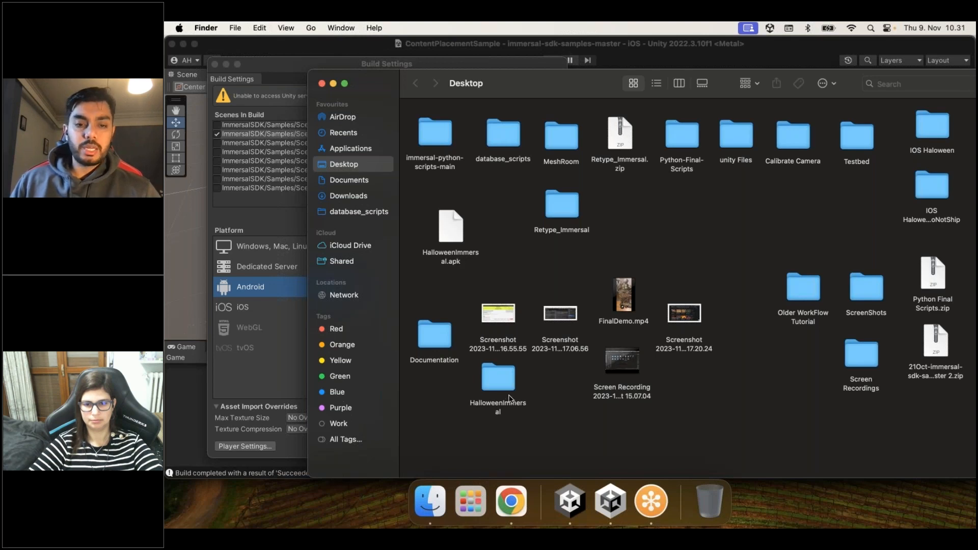
pyautogui.moveTo(544, 104); pyautogui.dragTo(470, 95)
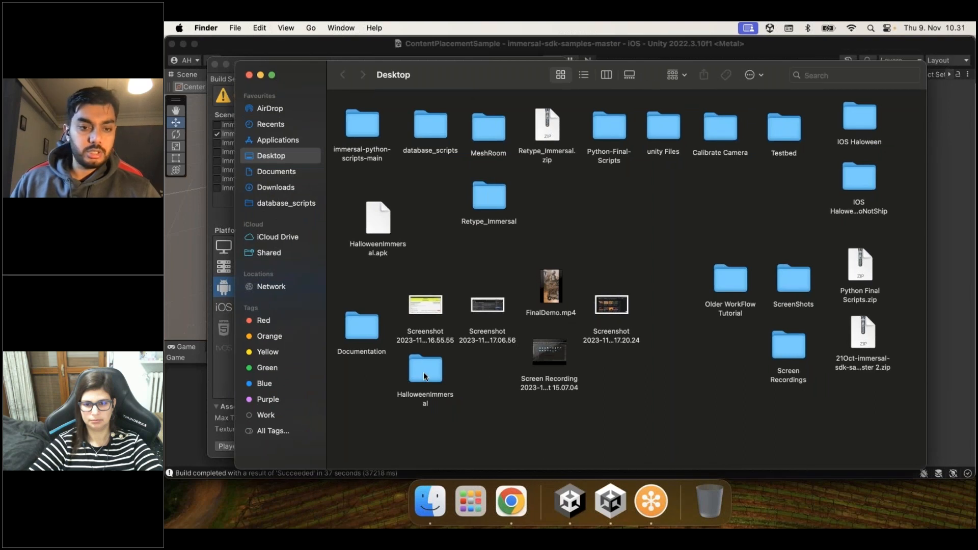
pyautogui.doubleClick(424, 375)
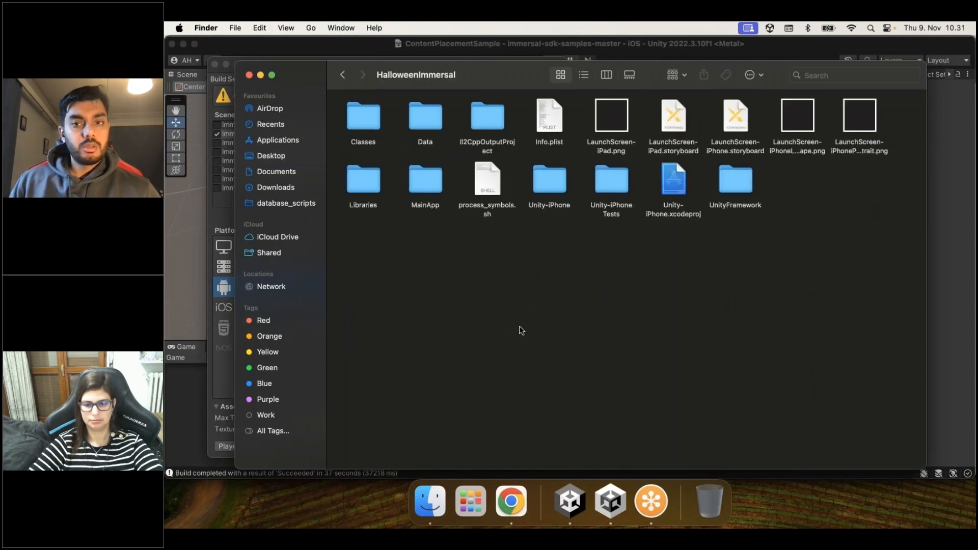
pyautogui.doubleClick(675, 188)
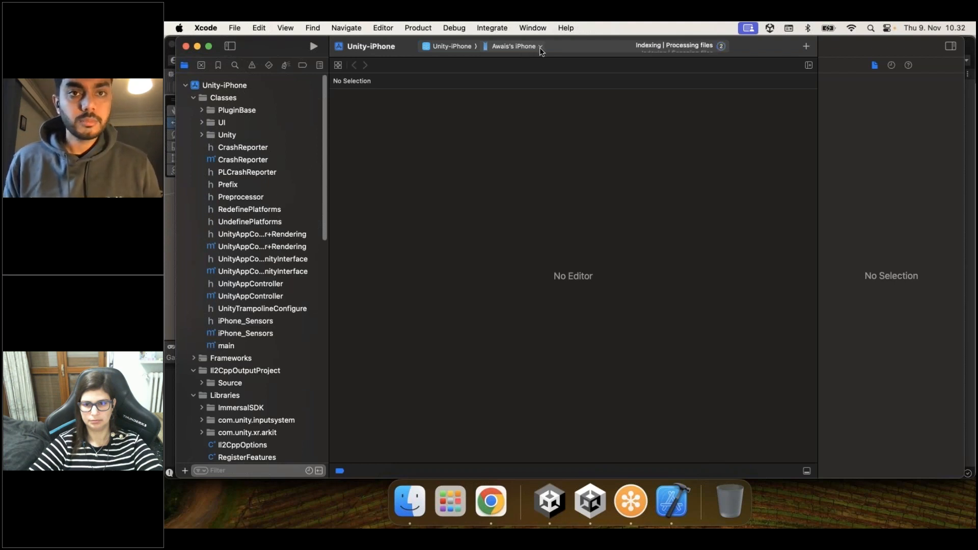
pyautogui.click(540, 48)
pyautogui.click(540, 49)
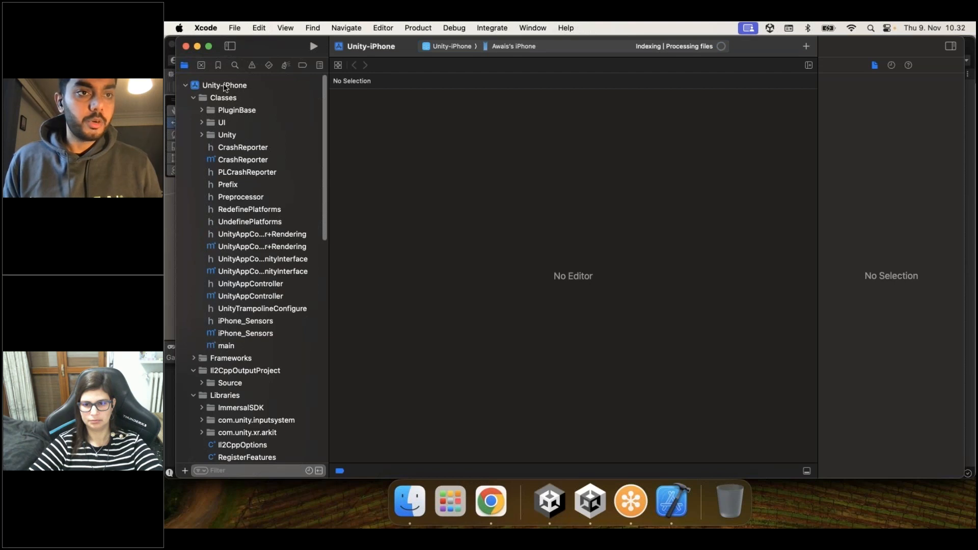
# Step: Enable automatic signing for the Unity-iPhone target and assign the developer's non-demo personal team
pyautogui.click(243, 86)
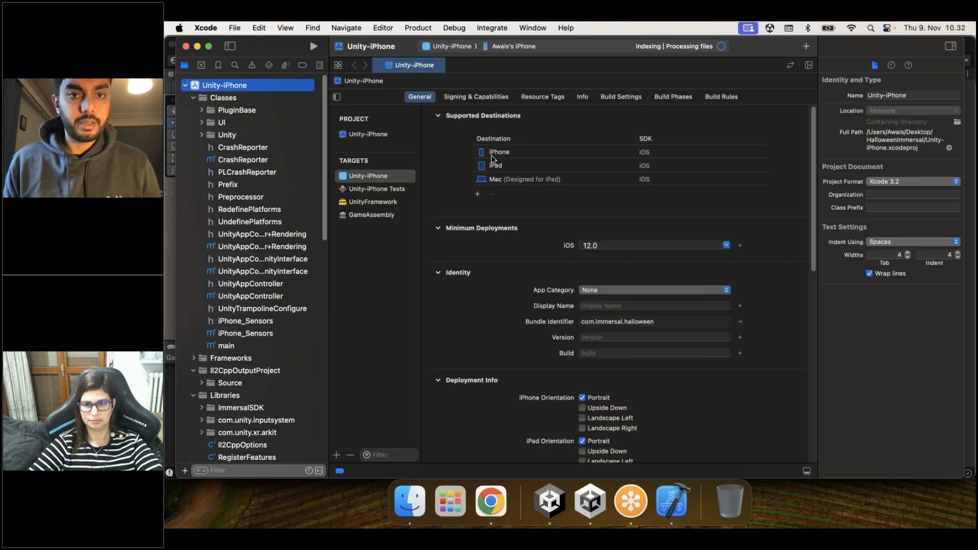
pyautogui.click(476, 97)
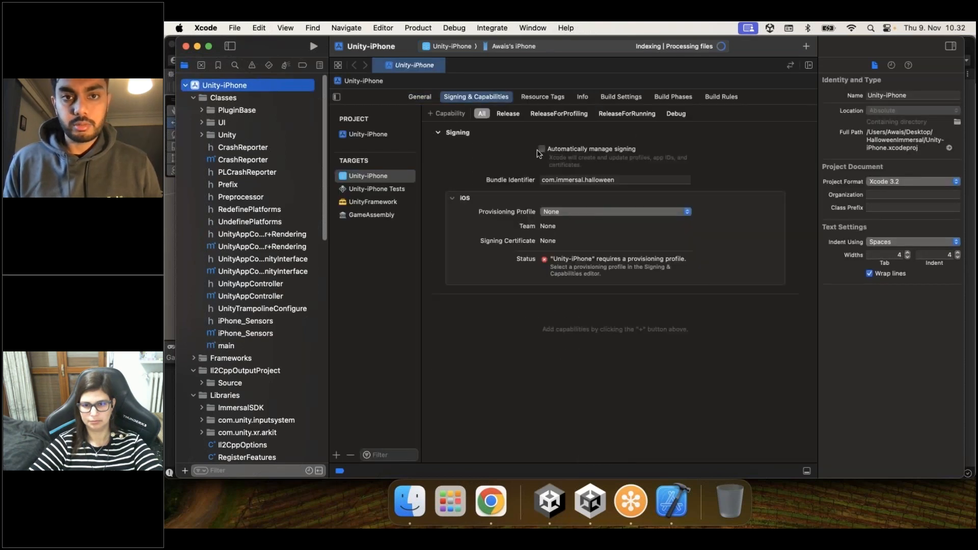
pyautogui.click(542, 149)
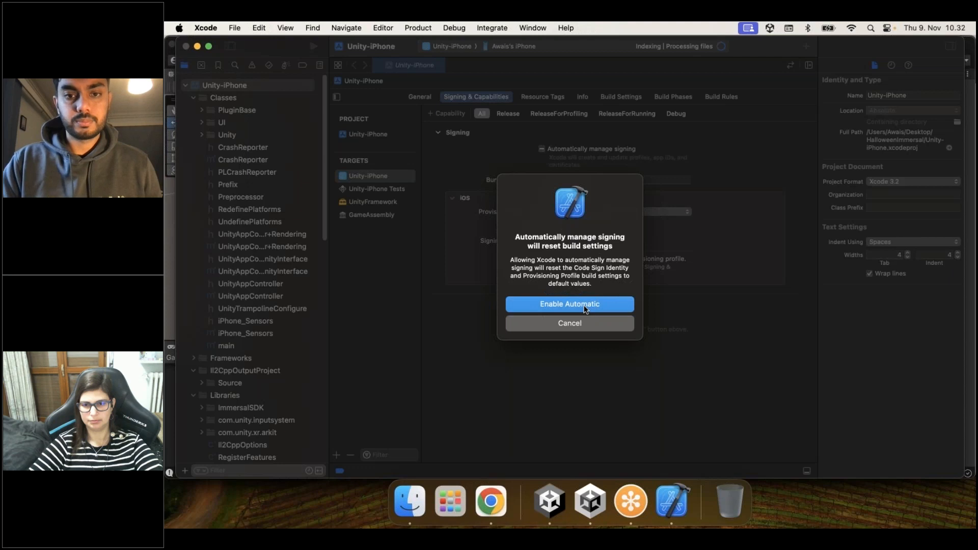
pyautogui.click(585, 304)
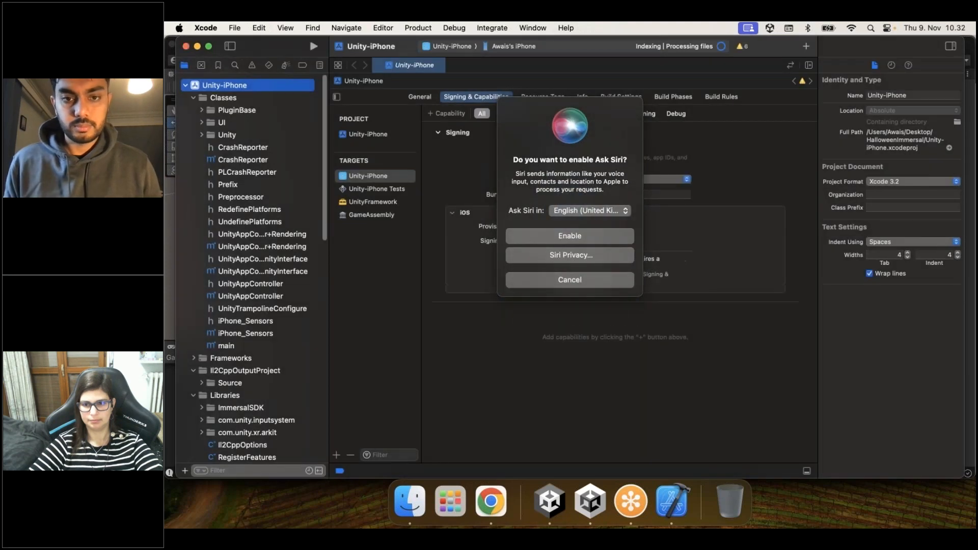
pyautogui.click(621, 180)
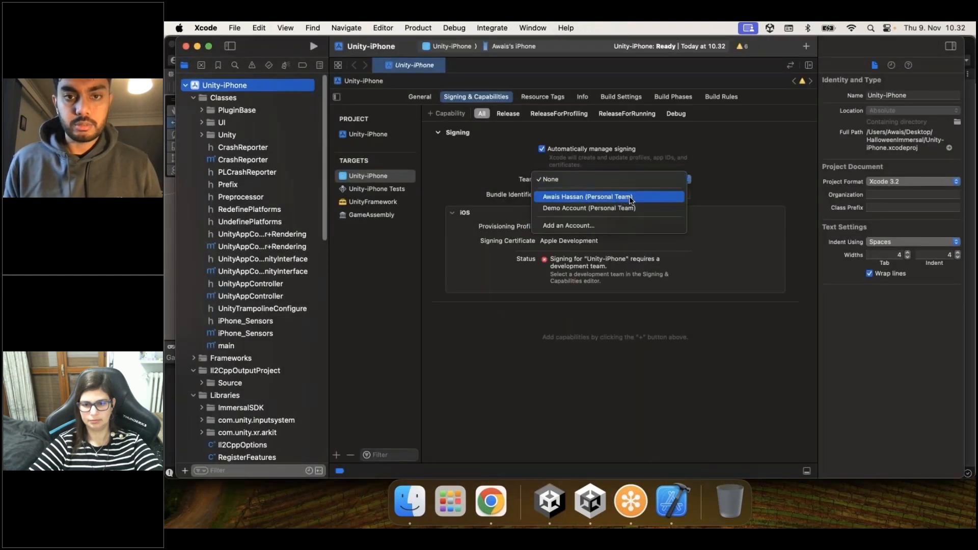
pyautogui.click(628, 199)
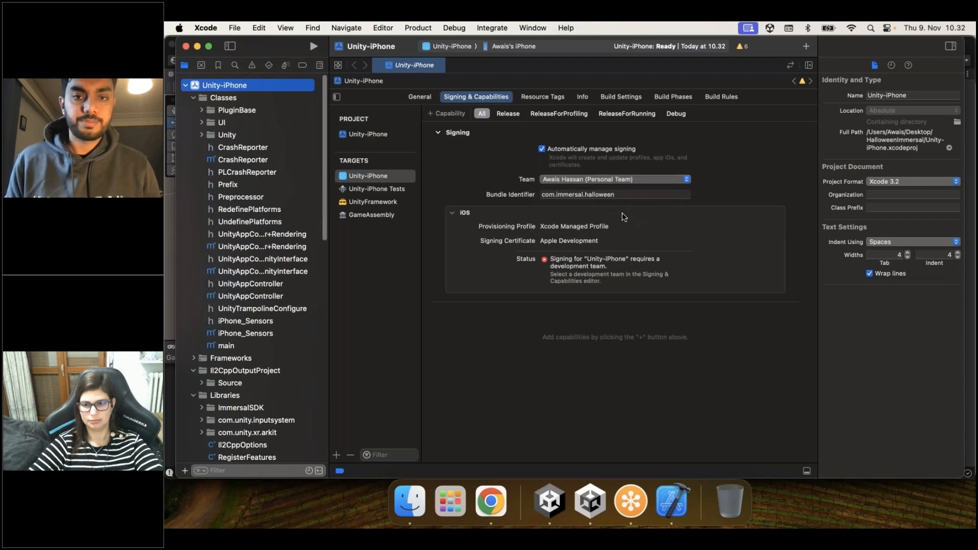
pyautogui.click(654, 194)
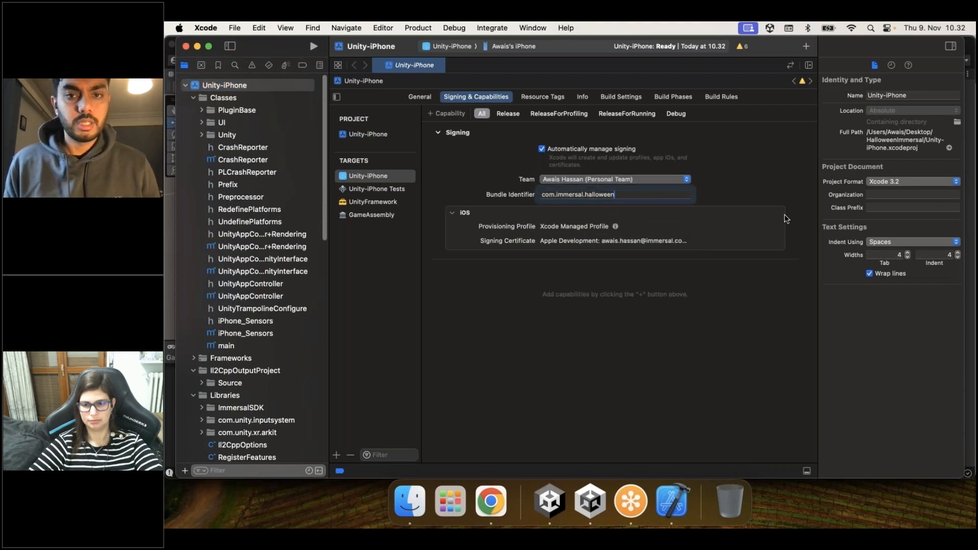
# Step: Enable automatic signing with the same personal team for the Unity-iPhone Tests target, and run the Unity-iPhone app on the connected iPhone
pyautogui.click(382, 189)
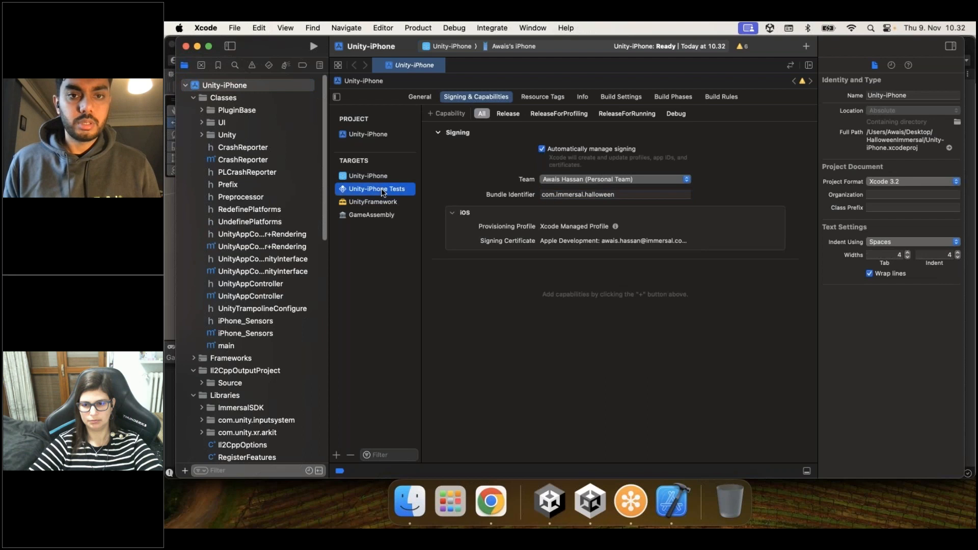
pyautogui.click(542, 150)
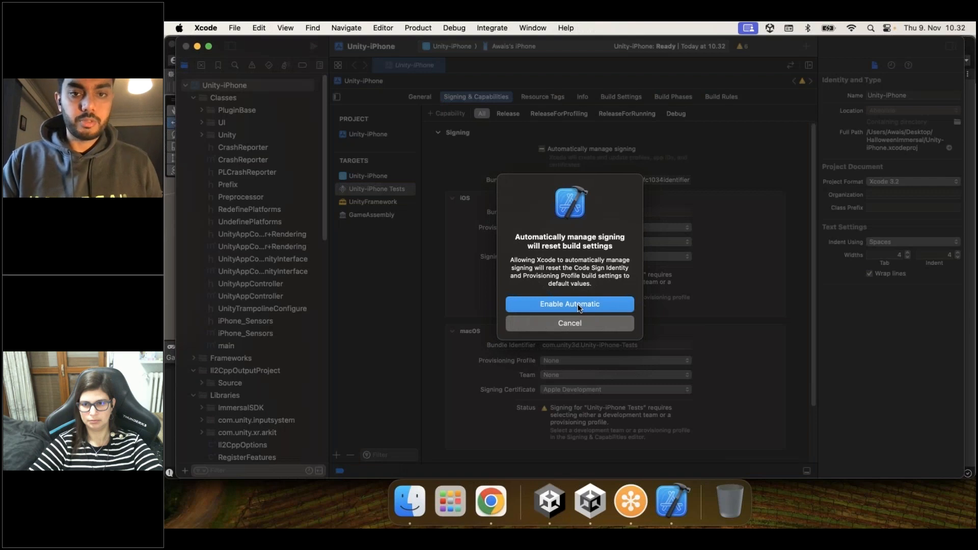
pyautogui.click(580, 305)
pyautogui.click(642, 181)
pyautogui.click(637, 193)
pyautogui.click(385, 178)
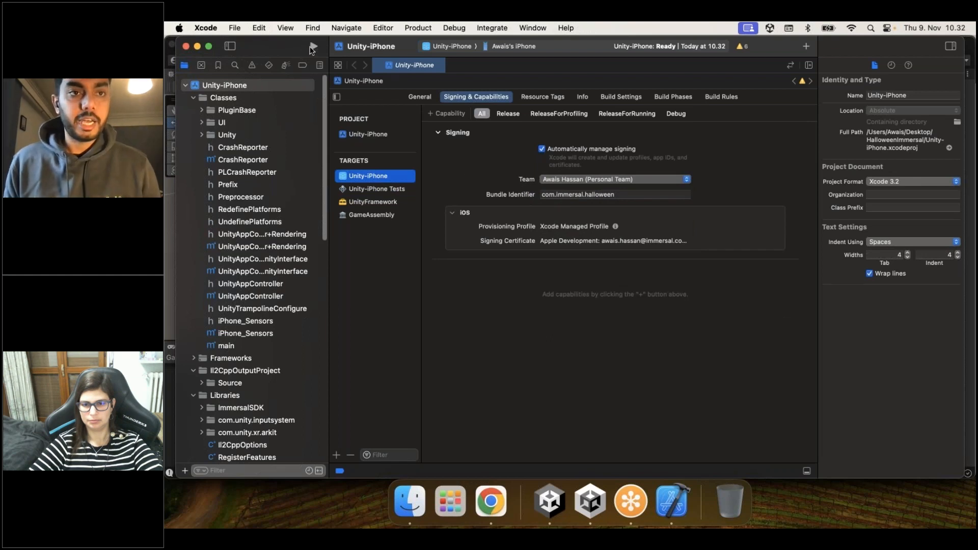
pyautogui.click(313, 48)
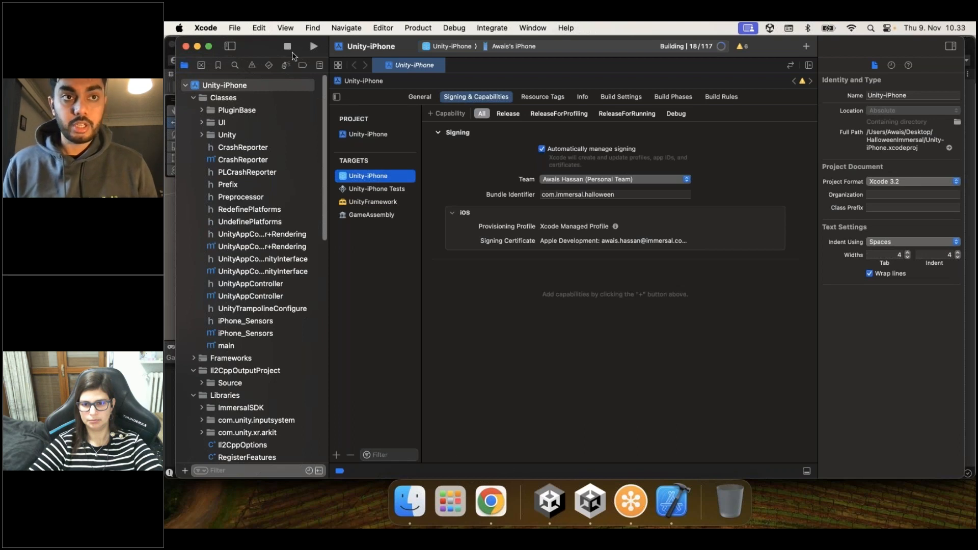
# Step: Switch to the 7th Mapping Clinic presentation in Chrome and play the Halloween Immersal video on slide 12
pyautogui.click(488, 511)
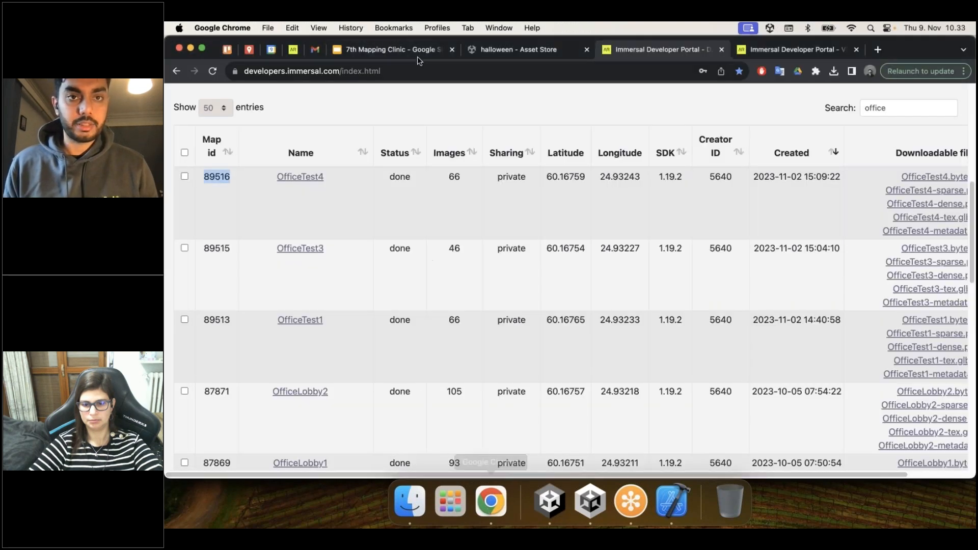
pyautogui.click(393, 48)
pyautogui.scroll(-1, 265, 376)
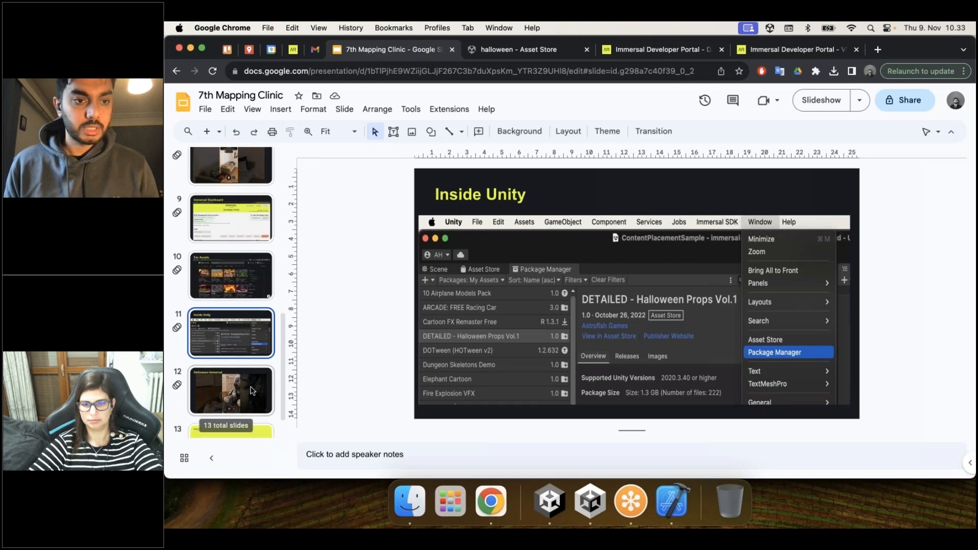
pyautogui.click(233, 392)
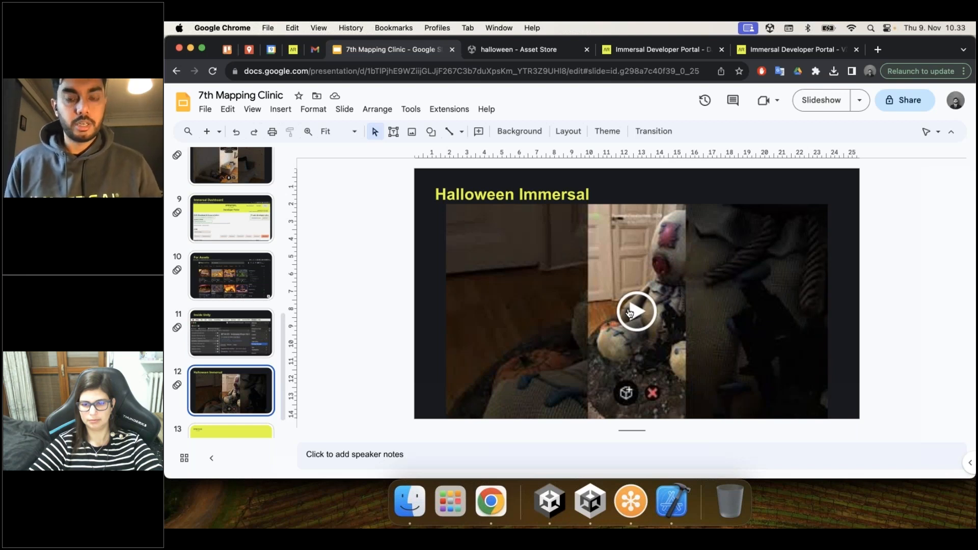
pyautogui.click(632, 310)
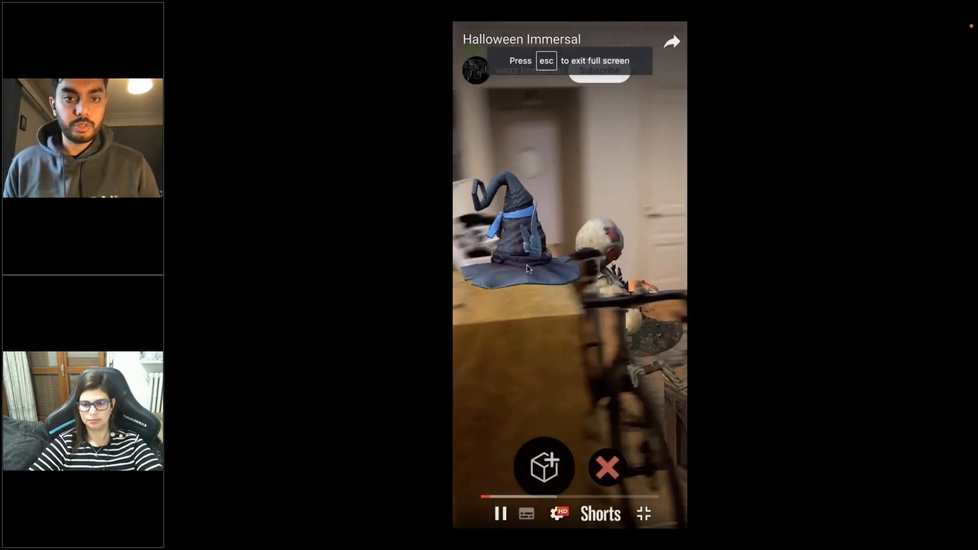
# Step: Watch the Halloween Immersal demo in full screen, pausing and resuming to examine the placed props, and exit full screen
pyautogui.click(555, 317)
pyautogui.click(555, 317)
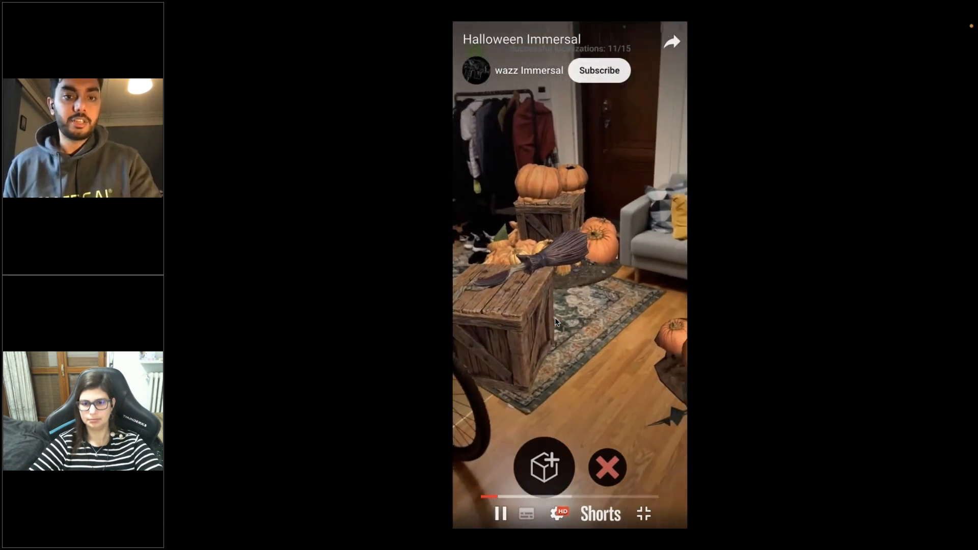
pyautogui.click(564, 313)
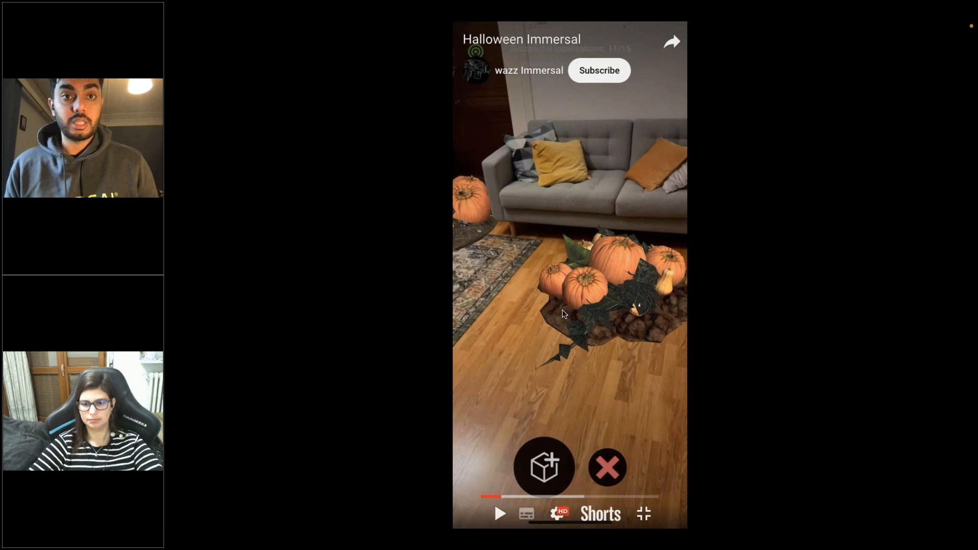
pyautogui.click(565, 312)
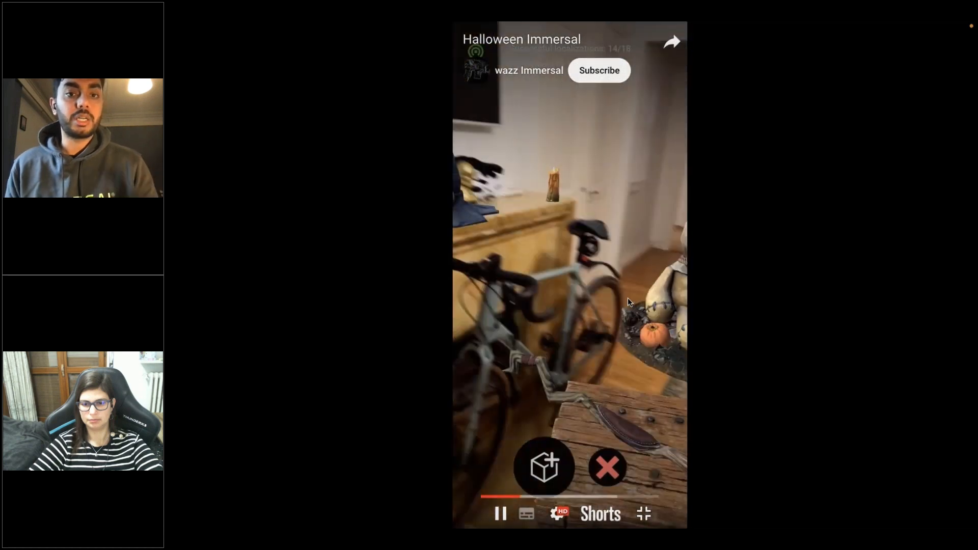
pyautogui.click(610, 292)
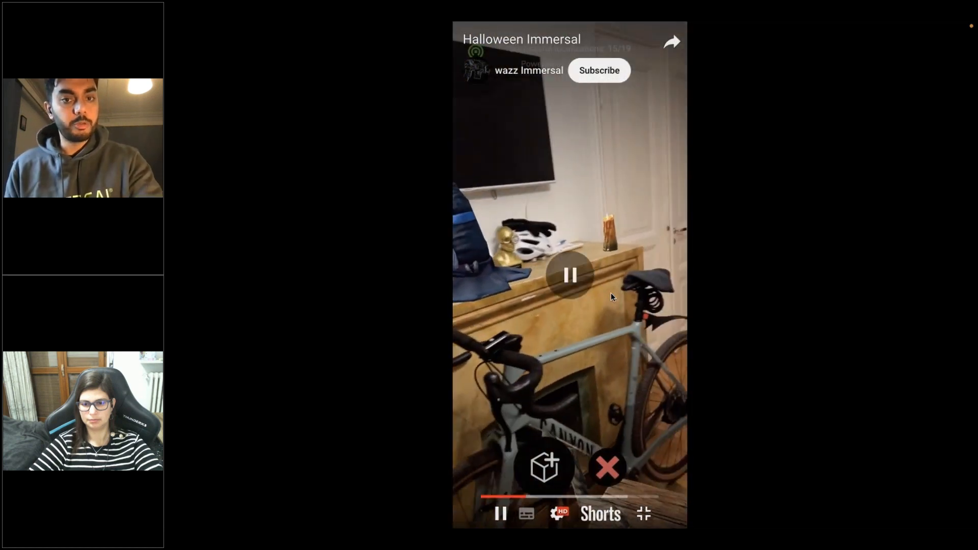
pyautogui.click(610, 292)
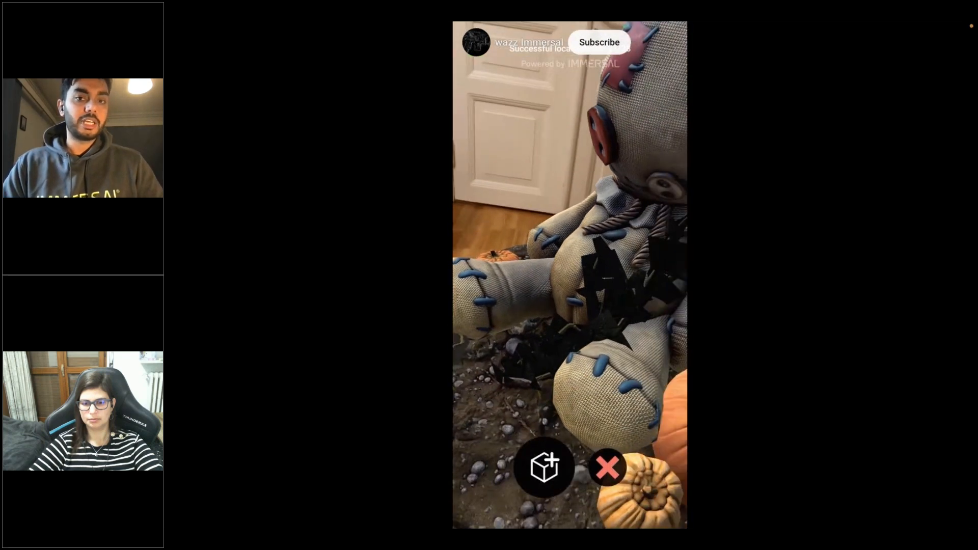
pyautogui.moveTo(639, 264)
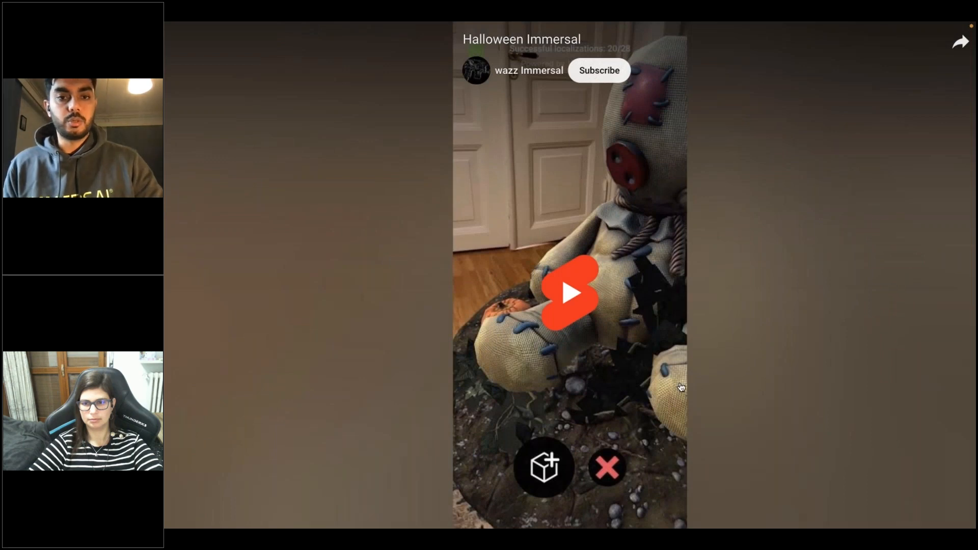
pyautogui.press('Escape')
# Step: Check the build progress in Xcode, and return to the ContentPlacementSample scene in Unity with the Project panel enlarged
pyautogui.click(550, 502)
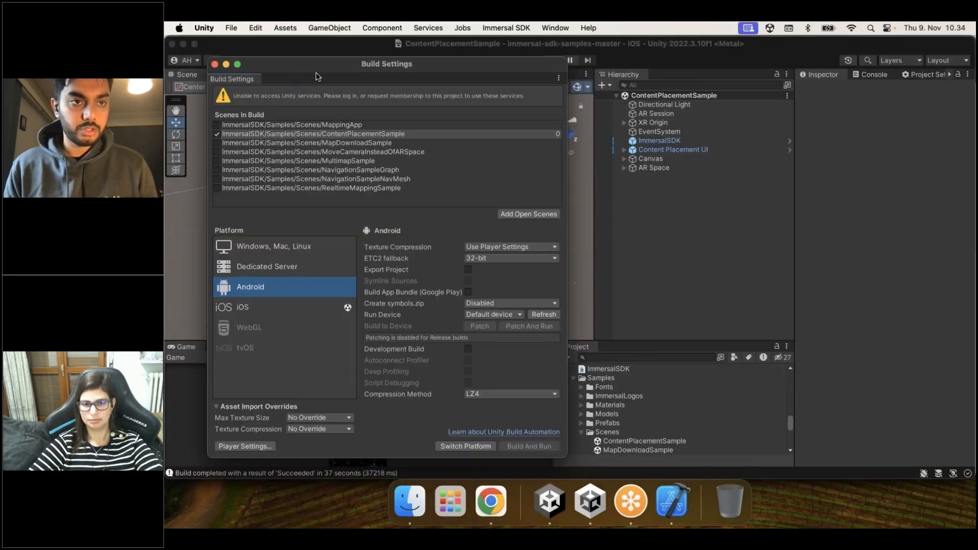
pyautogui.click(666, 498)
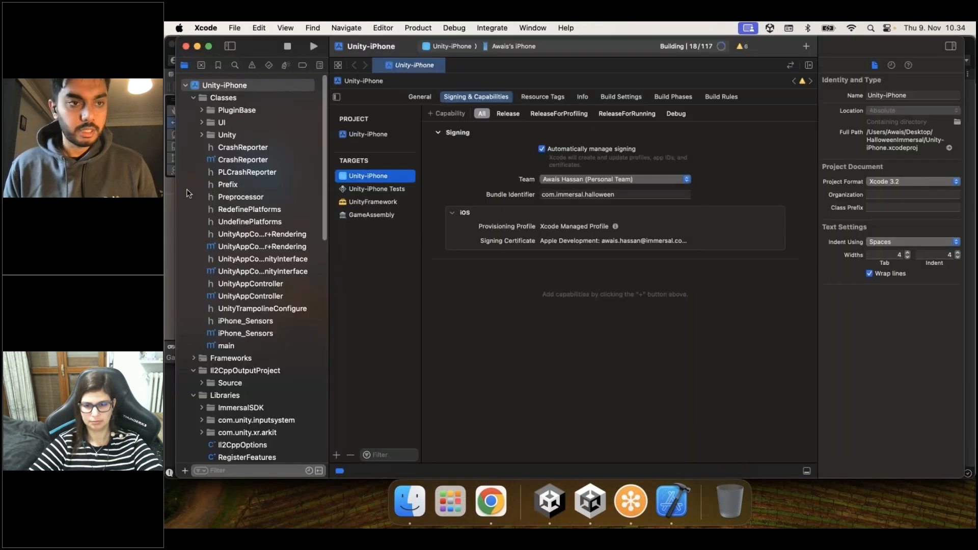
pyautogui.click(165, 247)
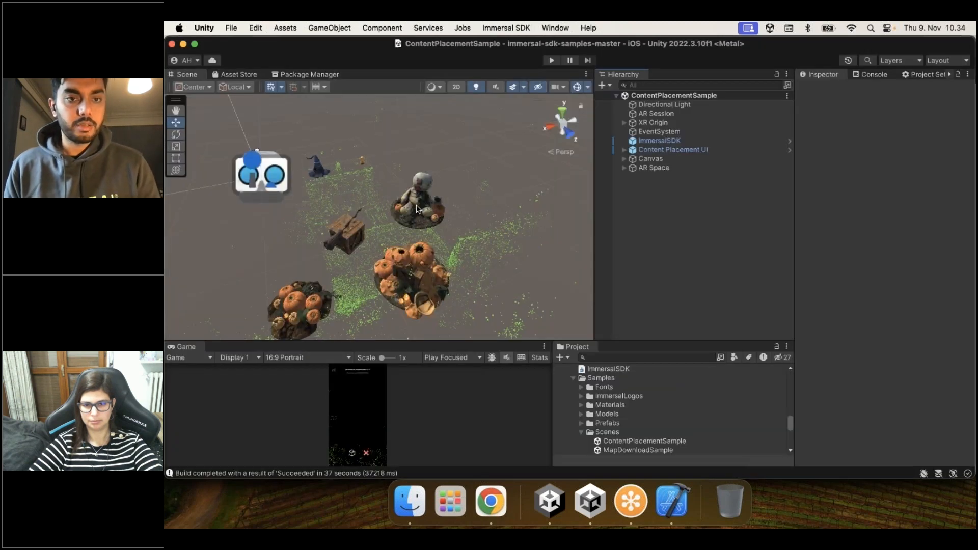
pyautogui.moveTo(416, 209); pyautogui.dragTo(413, 189, button='middle')
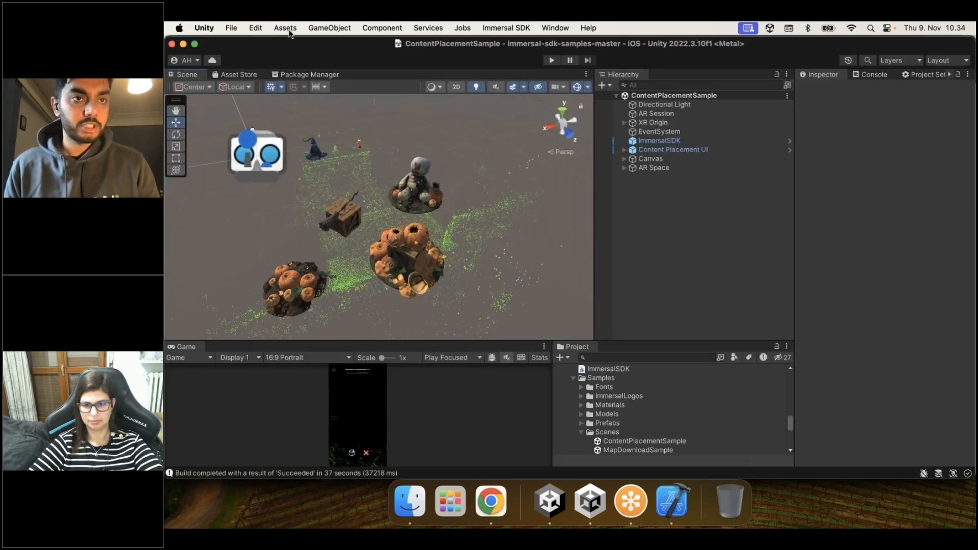
pyautogui.click(287, 29)
pyautogui.click(665, 262)
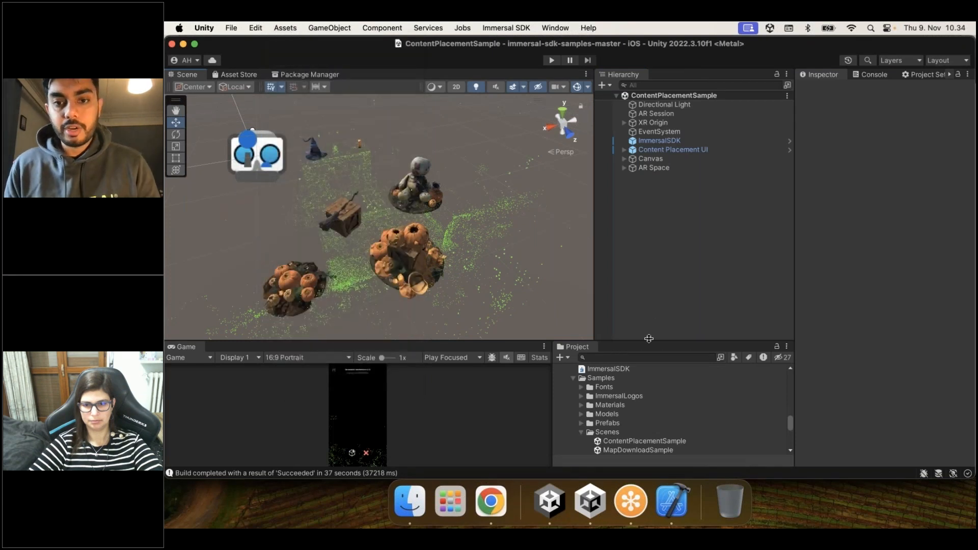
pyautogui.moveTo(653, 341); pyautogui.dragTo(654, 300)
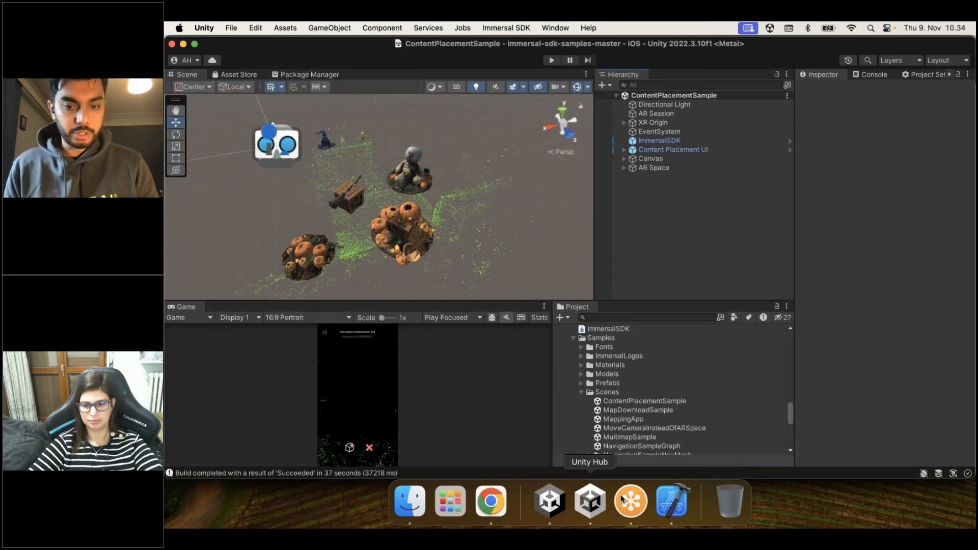
# Step: Switch to Unity Hub, view the Webinar7 folder in Downloads through the add-project dialog, and leave without adding a project
pyautogui.click(592, 500)
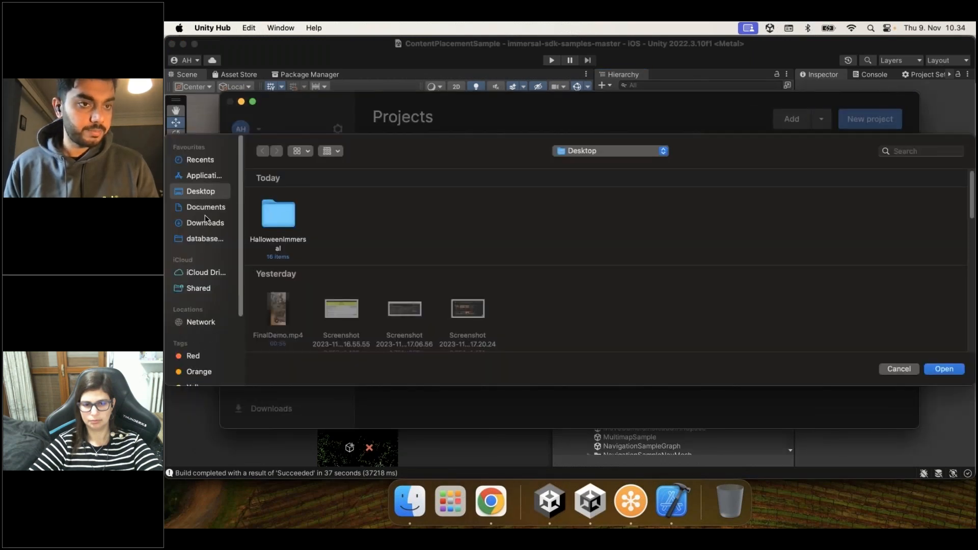
pyautogui.click(205, 223)
pyautogui.doubleClick(278, 213)
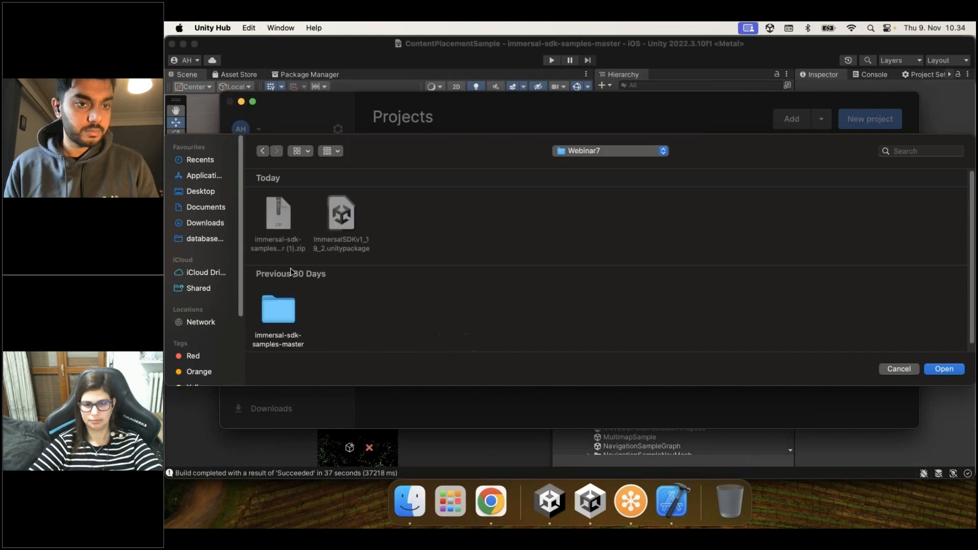
pyautogui.click(898, 369)
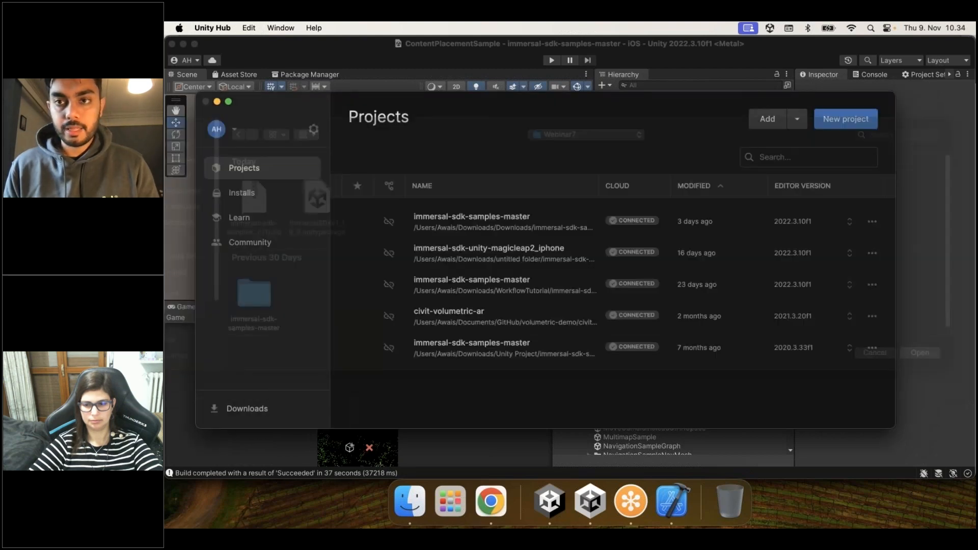
pyautogui.click(236, 46)
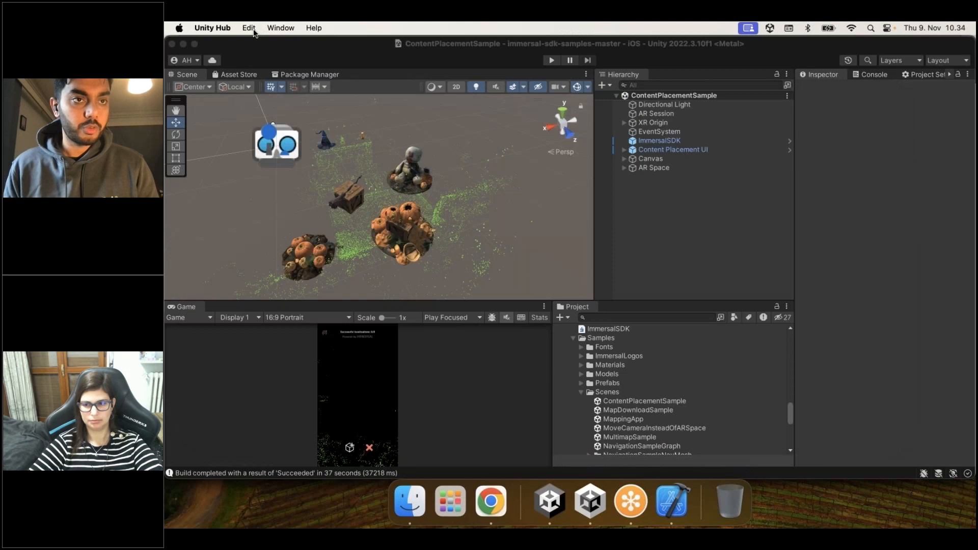
# Step: Return to the Unity editor and open ImmersalSDKv1_19_2.unitypackage from the Webinar7 folder in Downloads for import as a custom package
pyautogui.click(248, 28)
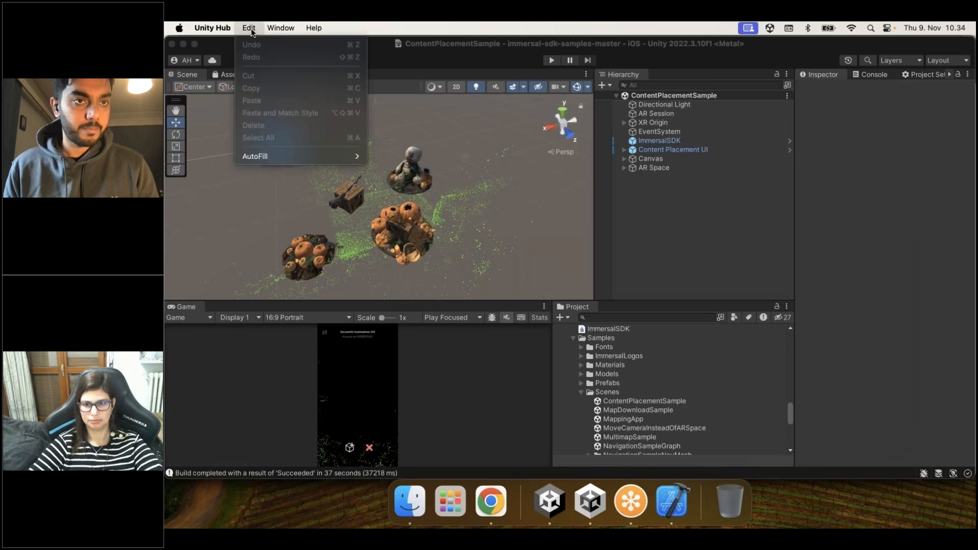
pyautogui.click(552, 215)
pyautogui.click(285, 28)
pyautogui.moveTo(360, 183)
pyautogui.click(438, 181)
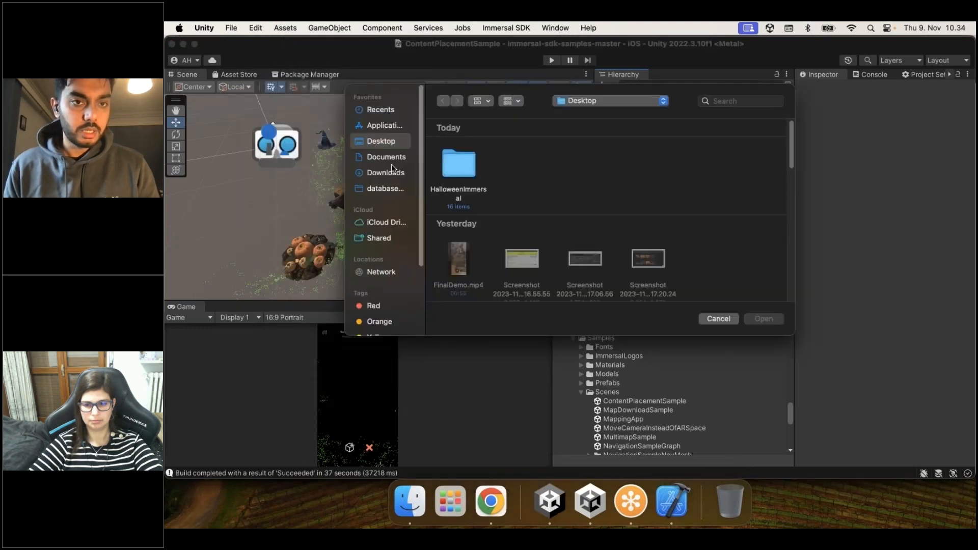
pyautogui.click(385, 172)
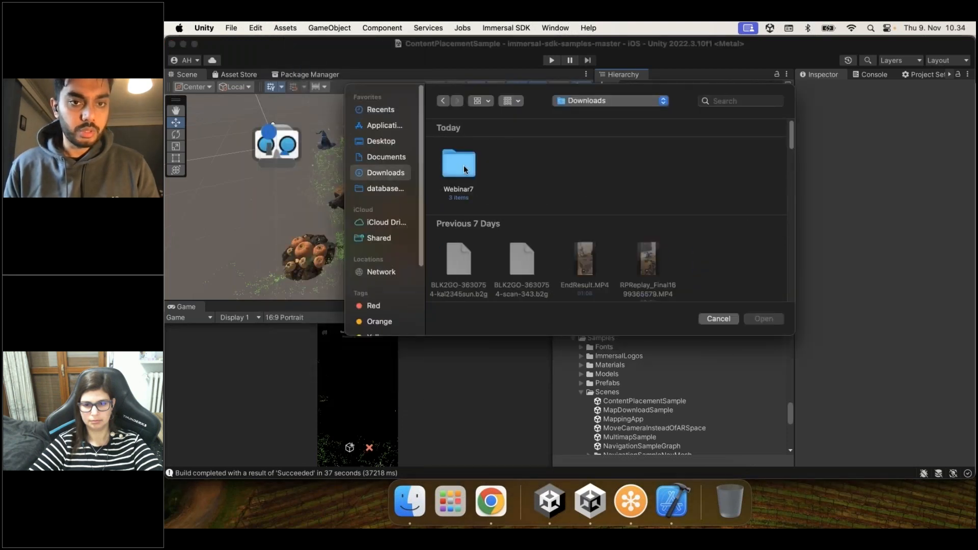
pyautogui.doubleClick(463, 165)
pyautogui.click(524, 168)
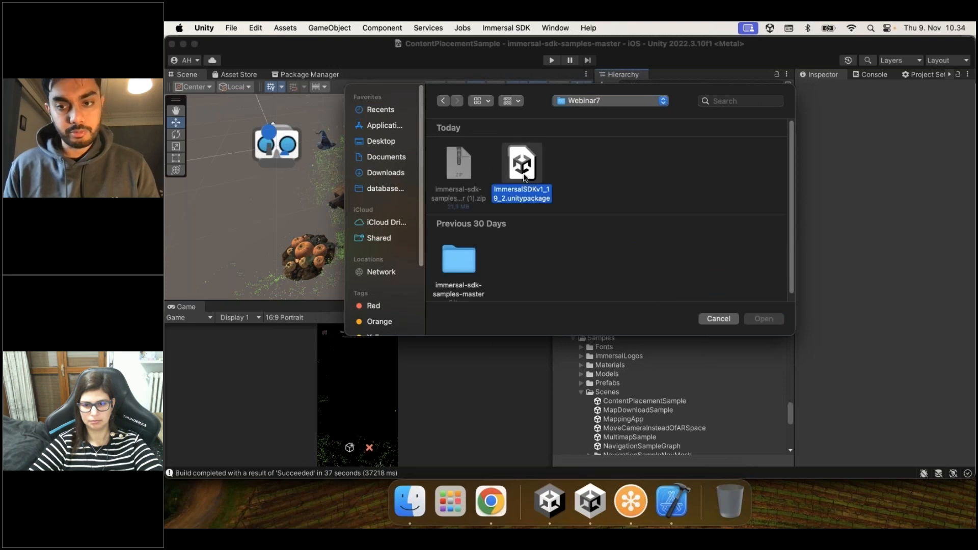
pyautogui.click(764, 319)
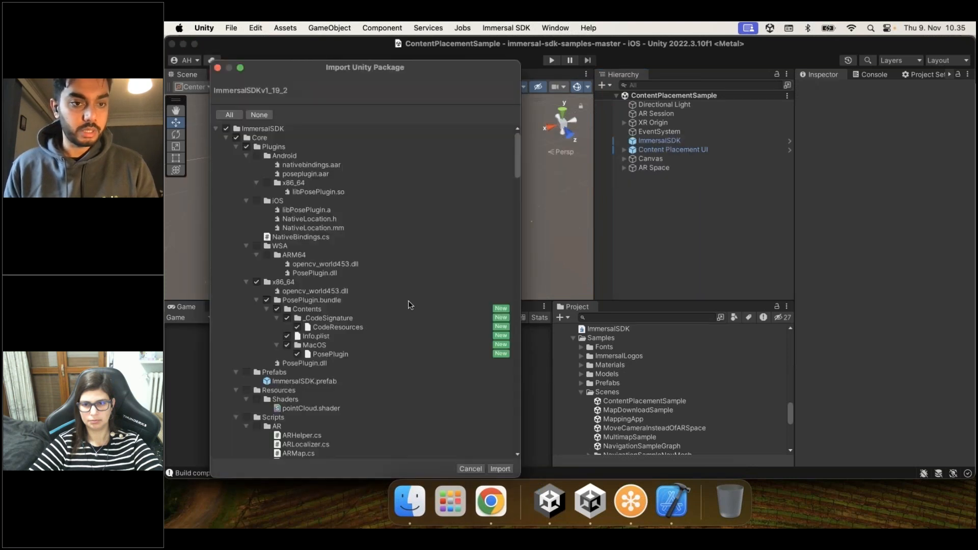
# Step: Review the full file list of the ImmersalSDKv1_19_2 package, then import it into the project
pyautogui.scroll(-20, 387, 292)
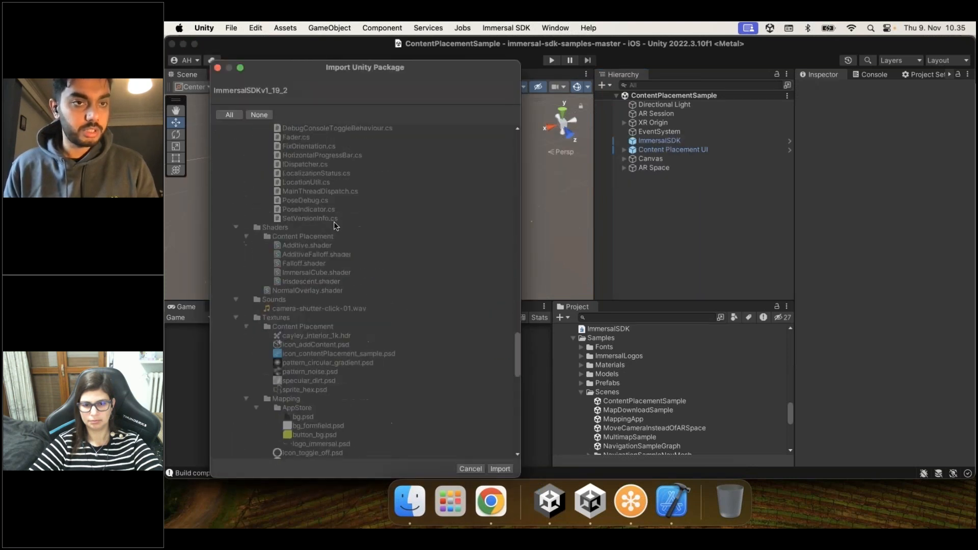
pyautogui.moveTo(397, 65); pyautogui.dragTo(442, 54)
pyautogui.scroll(-15, 439, 191)
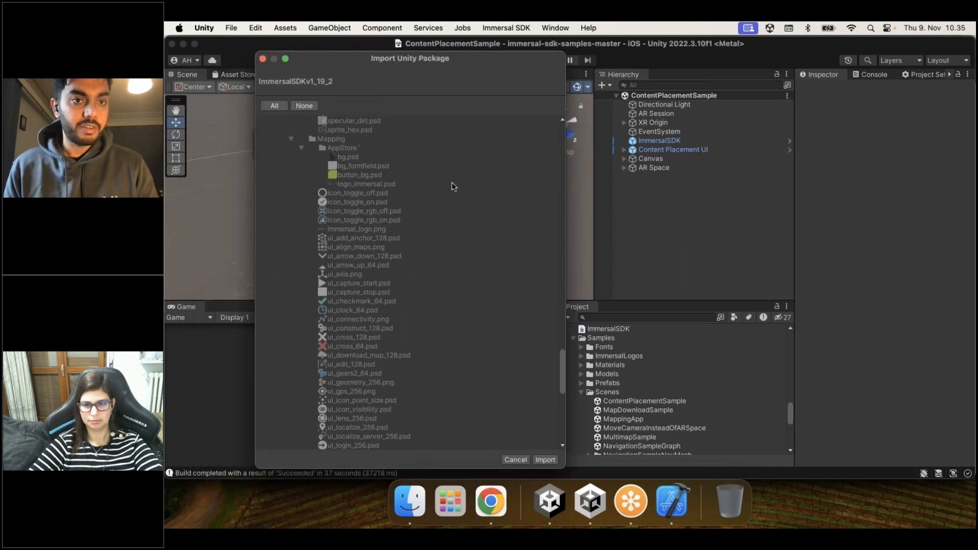
pyautogui.scroll(20, 439, 191)
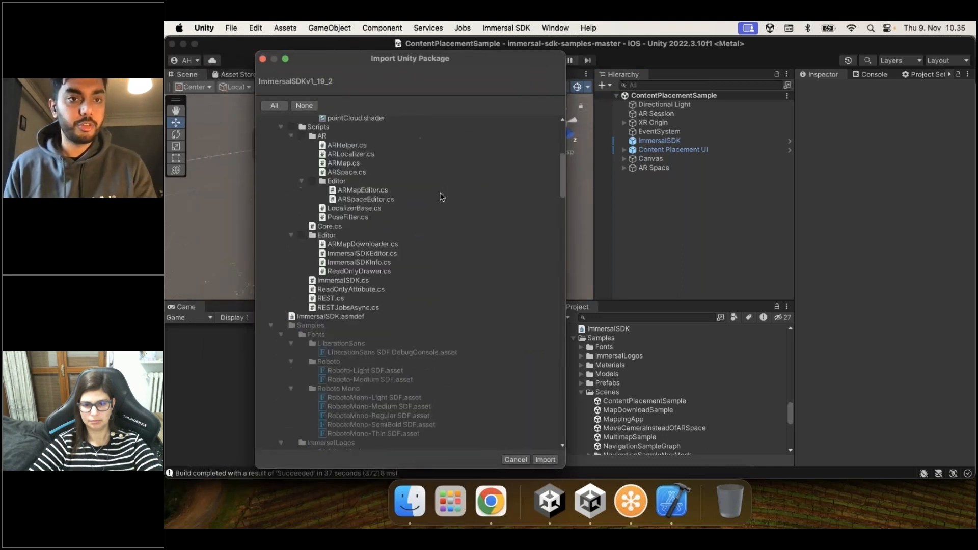
pyautogui.scroll(-15, 488, 183)
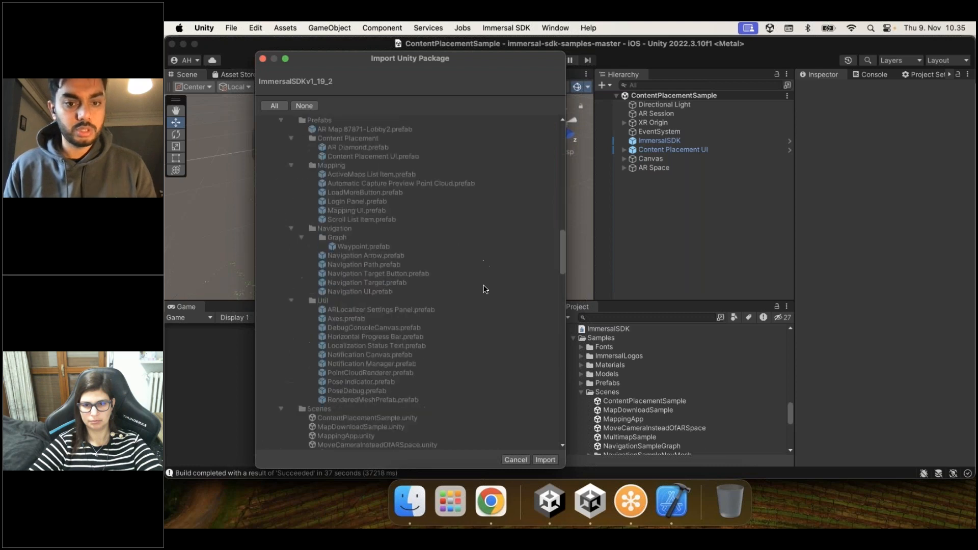
pyautogui.scroll(-15, 494, 352)
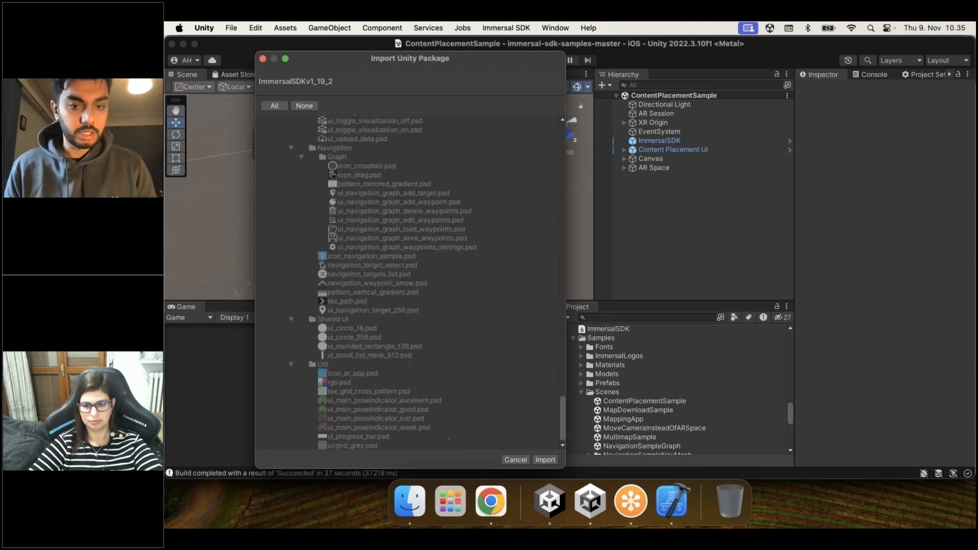
pyautogui.click(545, 460)
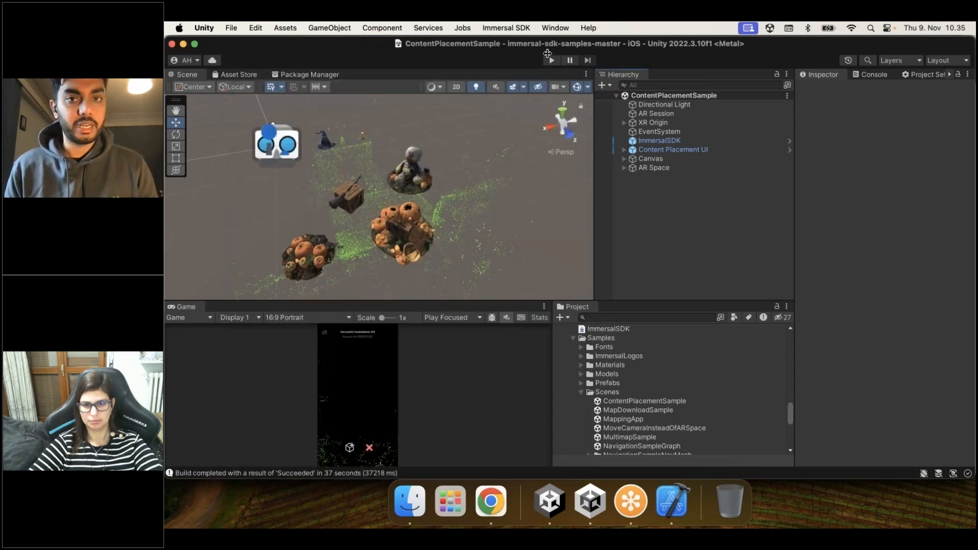
pyautogui.click(489, 29)
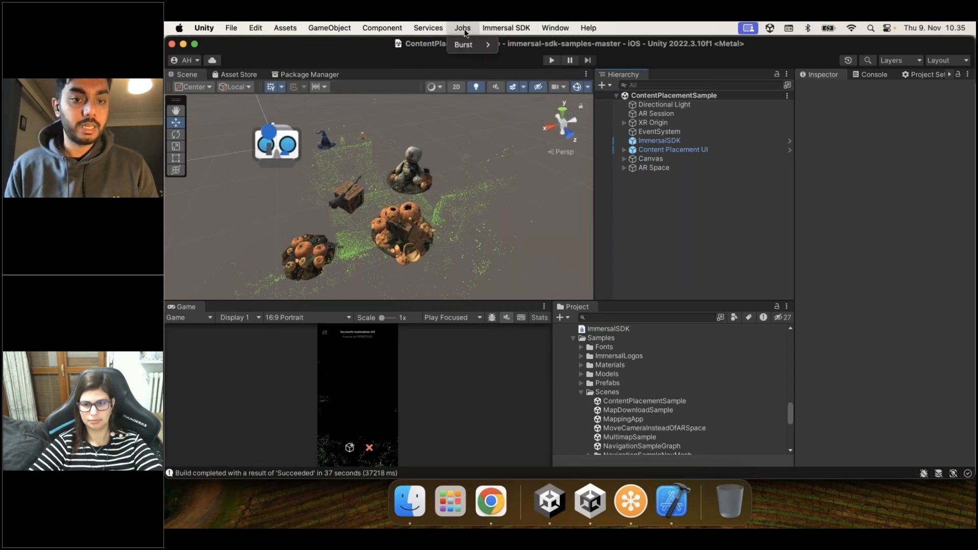
# Step: Switch to the 7th Mapping Clinic presentation in Chrome and view the Main steps and Requirements slides
pyautogui.click(491, 504)
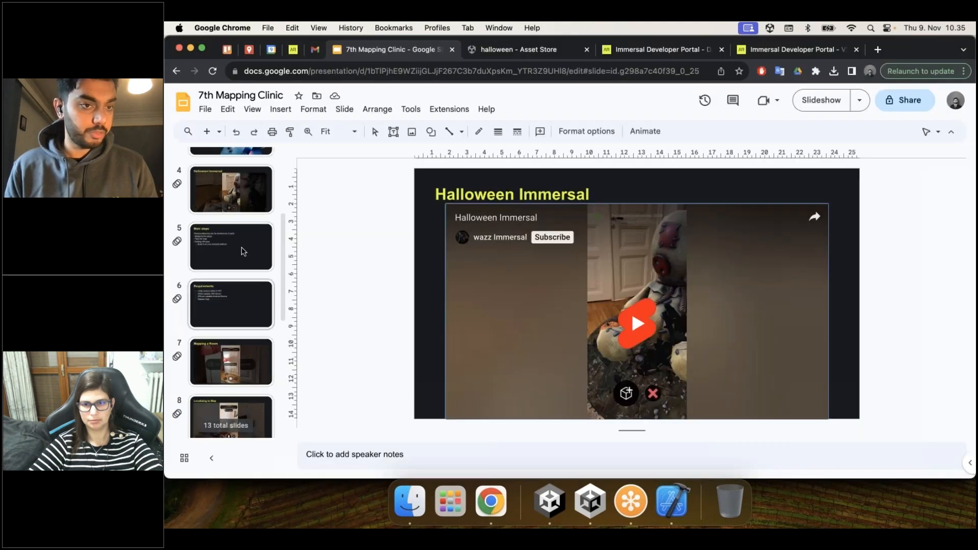
pyautogui.scroll(2, 234, 306)
pyautogui.click(243, 383)
pyautogui.click(254, 336)
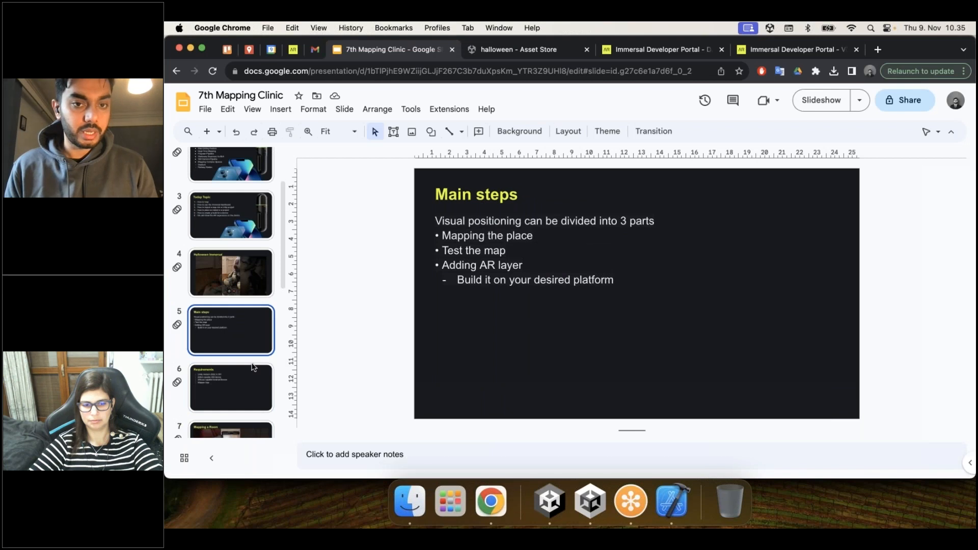
pyautogui.click(254, 379)
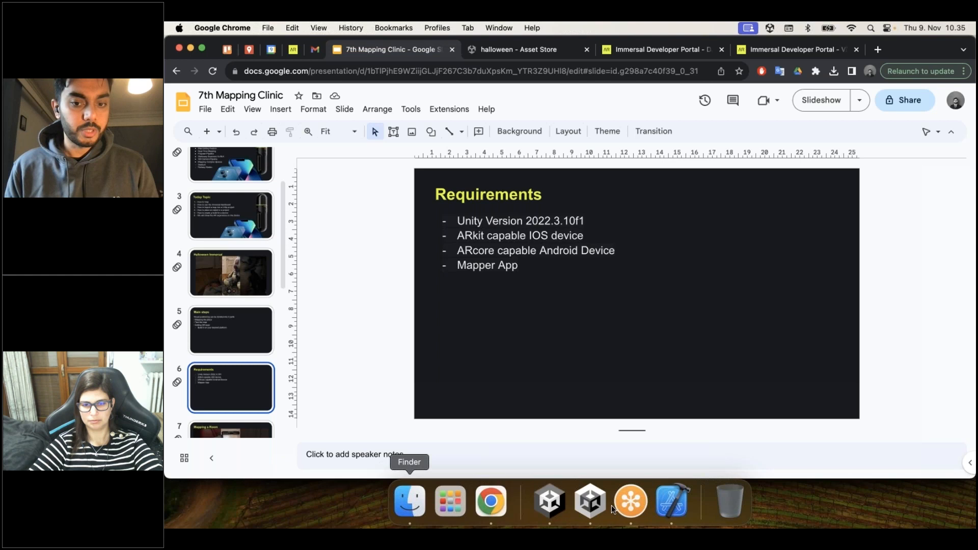
# Step: Switch to the Unity editor, search the project's packages in the Package Manager for "ar", and return to the Scene view
pyautogui.click(593, 501)
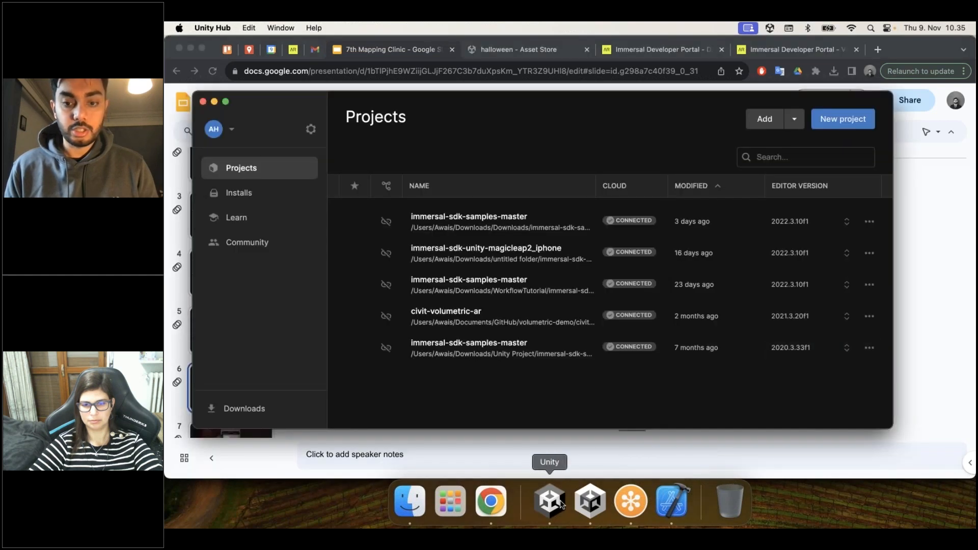
pyautogui.click(550, 483)
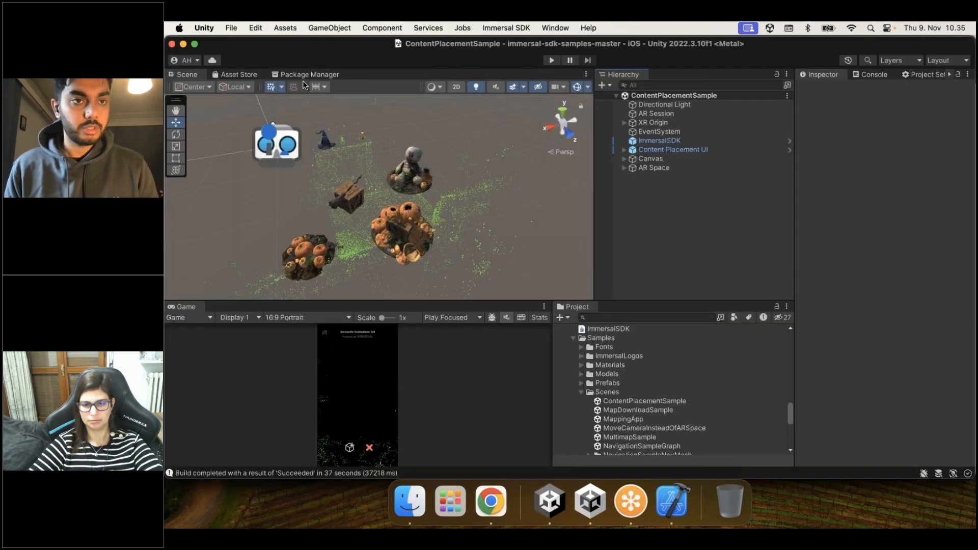
pyautogui.click(546, 29)
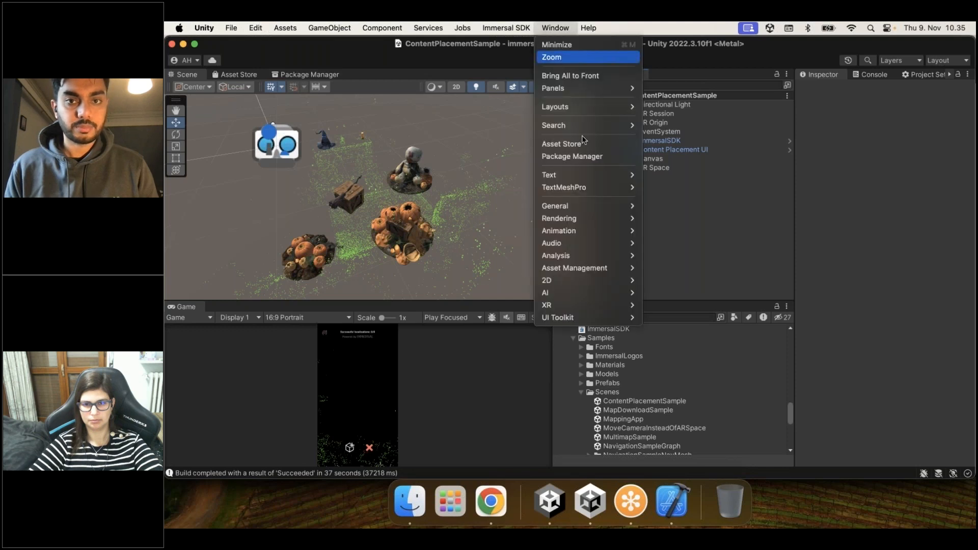
pyautogui.click(586, 155)
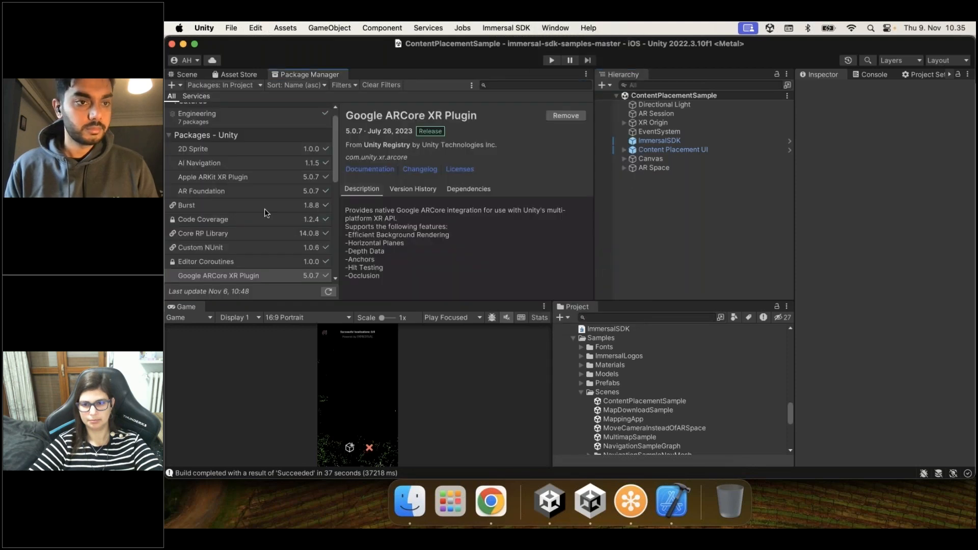
pyautogui.scroll(-5, 253, 227)
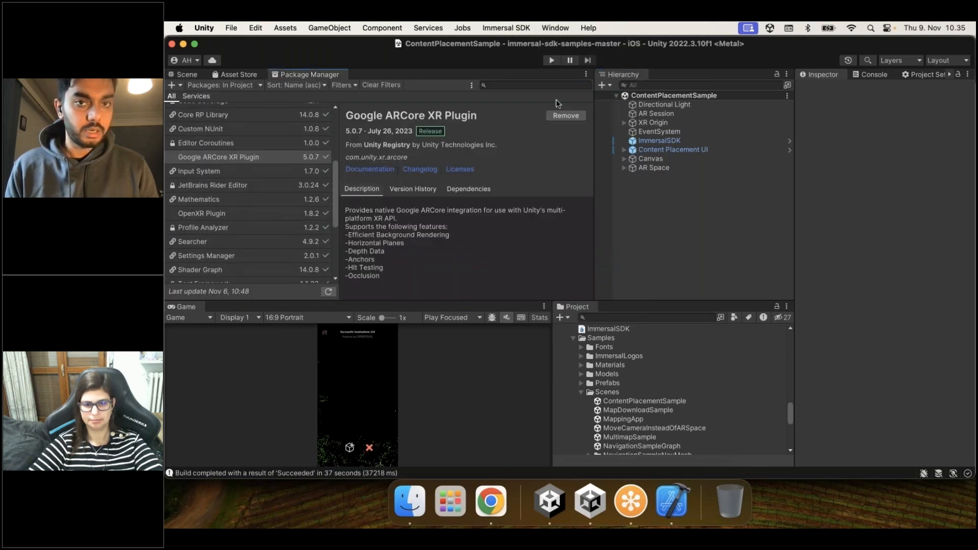
pyautogui.click(527, 85)
pyautogui.write('ar')
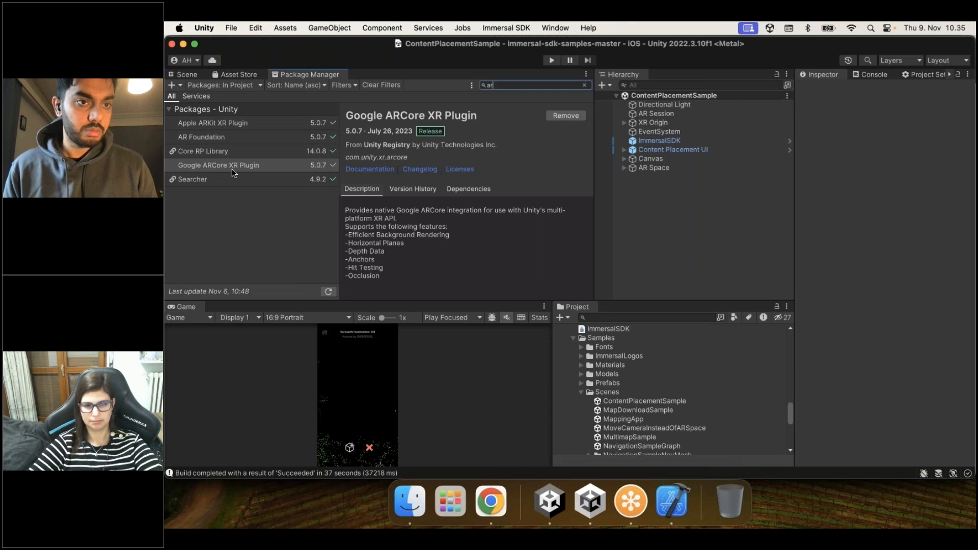
pyautogui.click(243, 75)
pyautogui.click(184, 74)
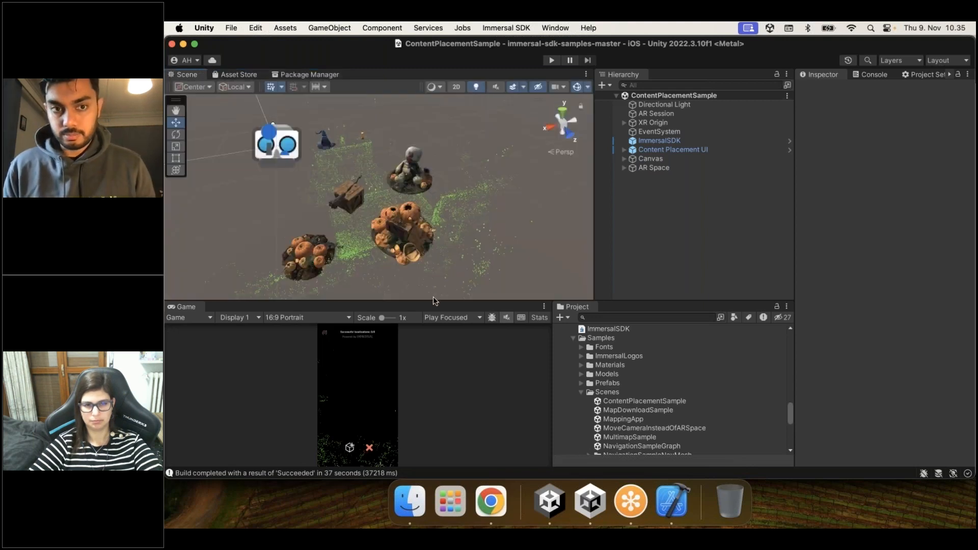
# Step: Enlarge the Scene view in Unity, and check the iPhone build progress in Xcode before hiding it
pyautogui.moveTo(434, 301); pyautogui.dragTo(434, 353)
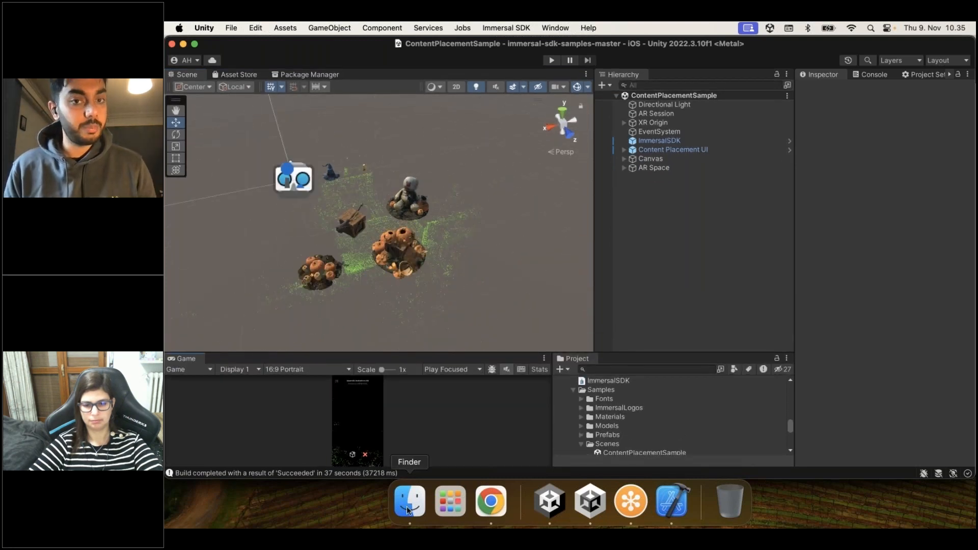
pyautogui.click(669, 500)
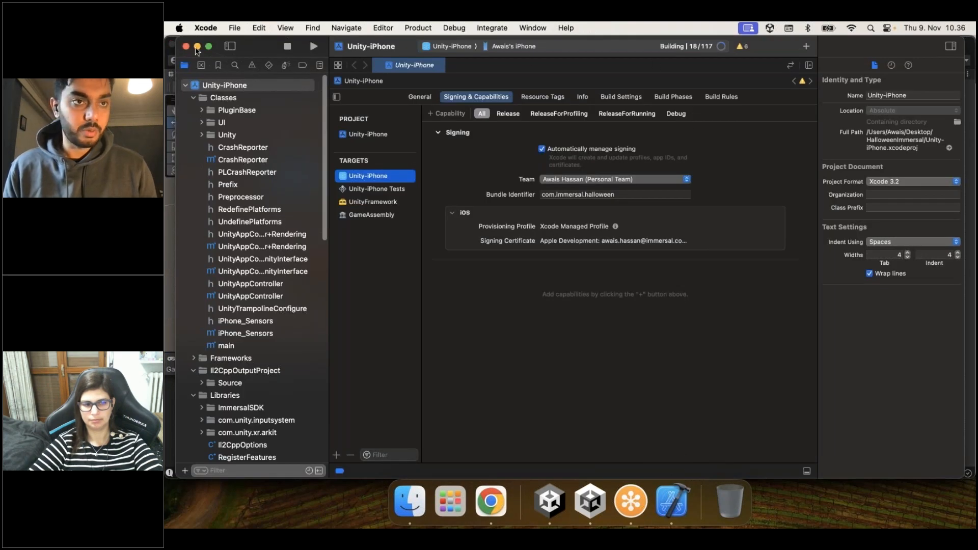
pyautogui.press('super+h')
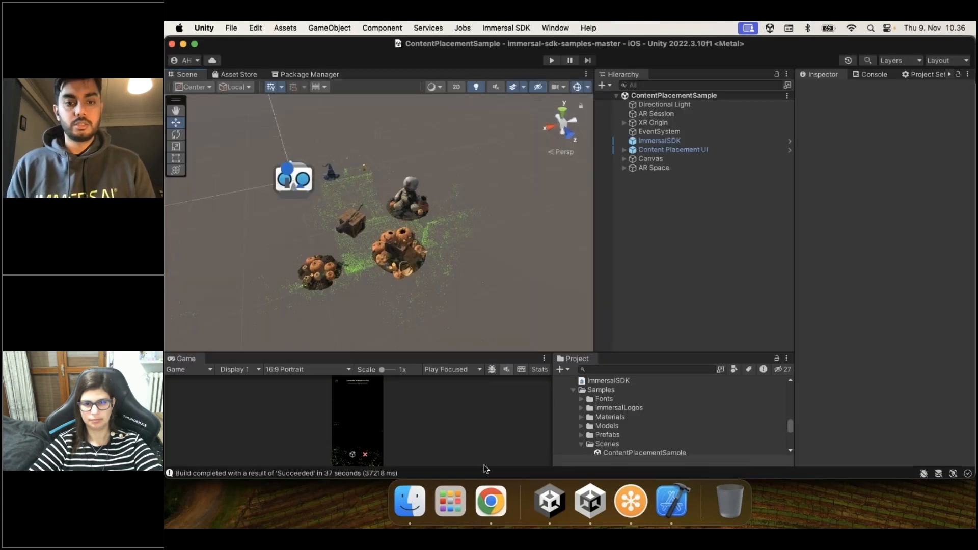
# Step: Switch to the Mapping Clinic presentation in Chrome and start the slideshow from the closing Thank You slide 13
pyautogui.click(491, 500)
pyautogui.scroll(-3, 237, 381)
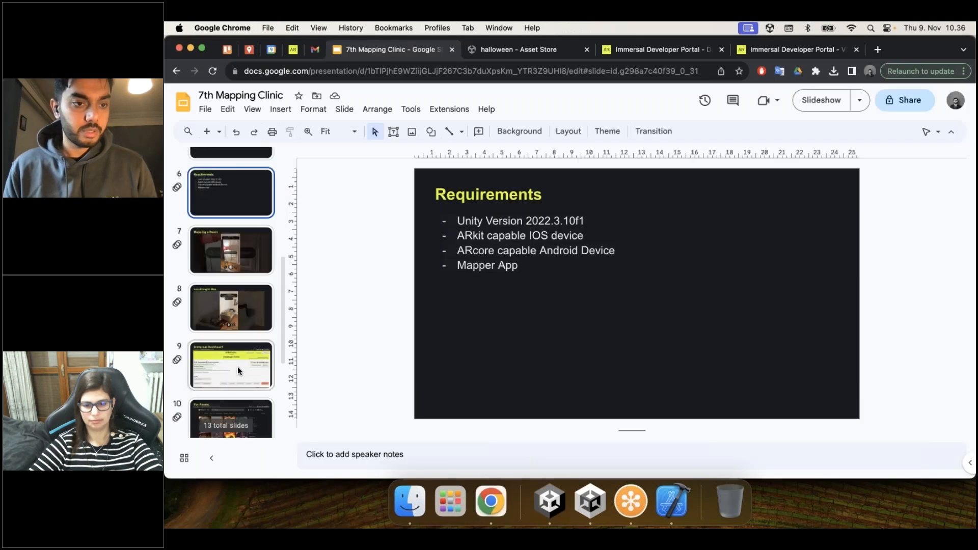
pyautogui.click(238, 366)
pyautogui.scroll(-3, 234, 362)
pyautogui.click(238, 387)
pyautogui.scroll(-2, 244, 400)
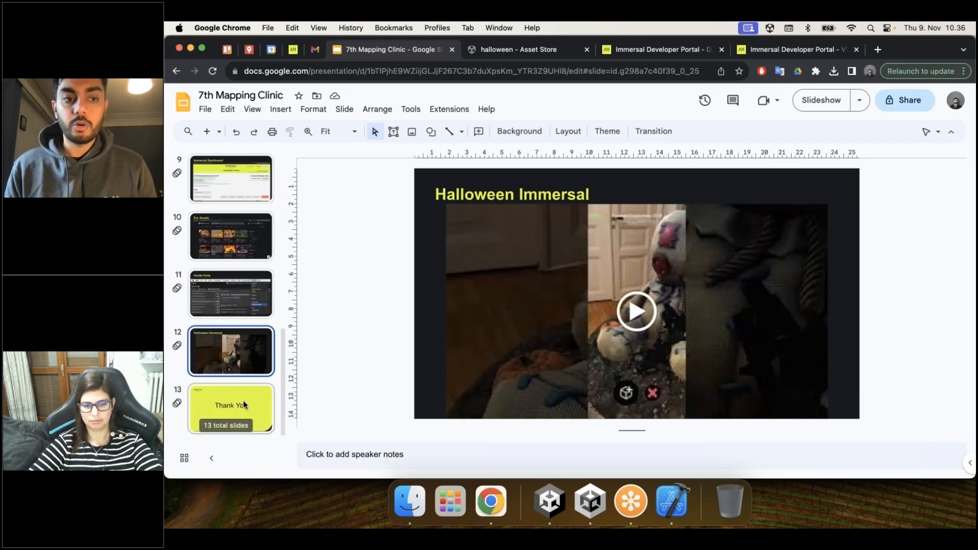
pyautogui.click(243, 402)
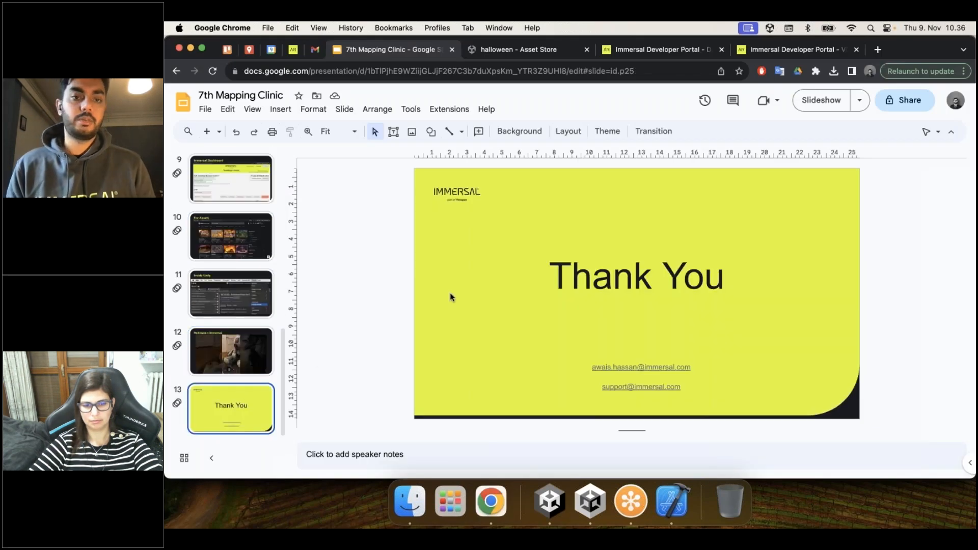
pyautogui.click(812, 105)
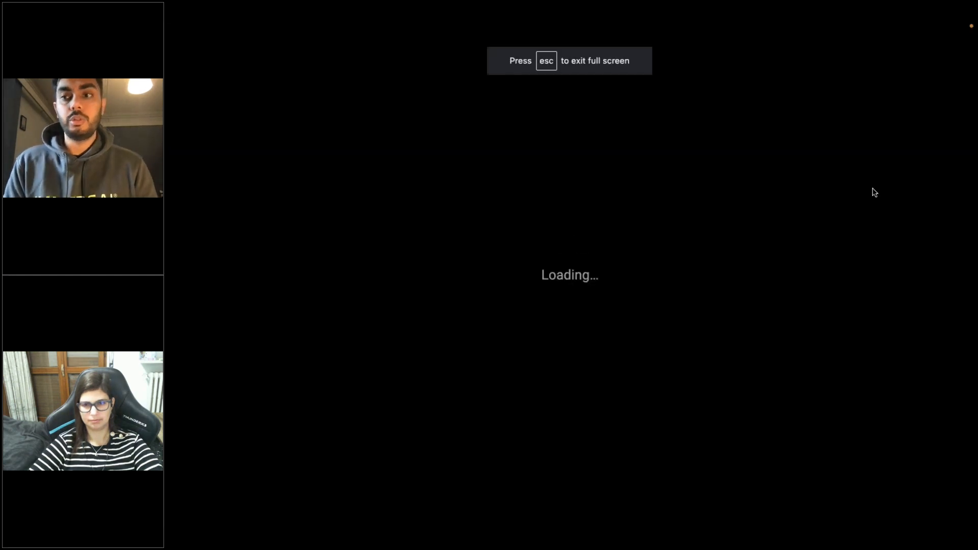
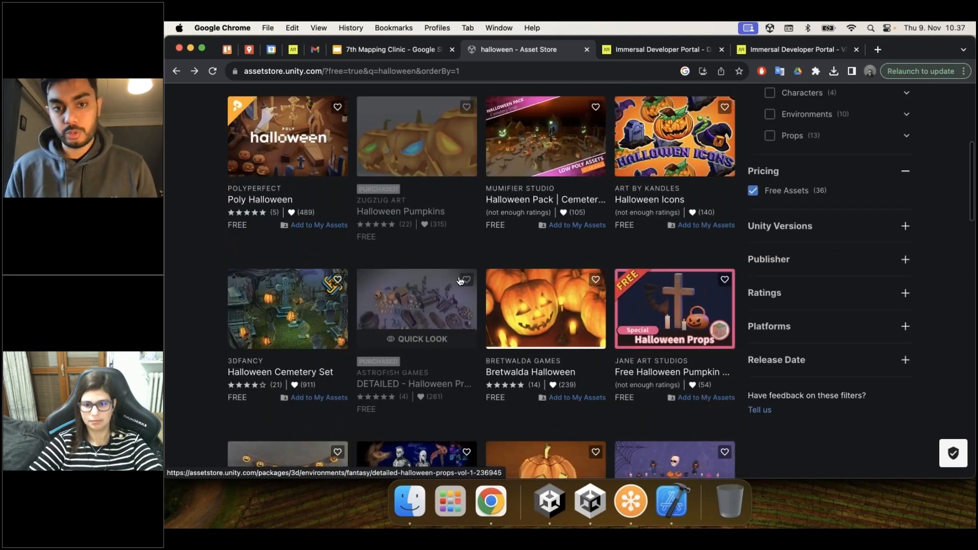
# Step: Search the Unity Asset Store for "christmas" with the Free Assets filter kept, and browse the results
pyautogui.scroll(6, 404, 304)
pyautogui.click(381, 129)
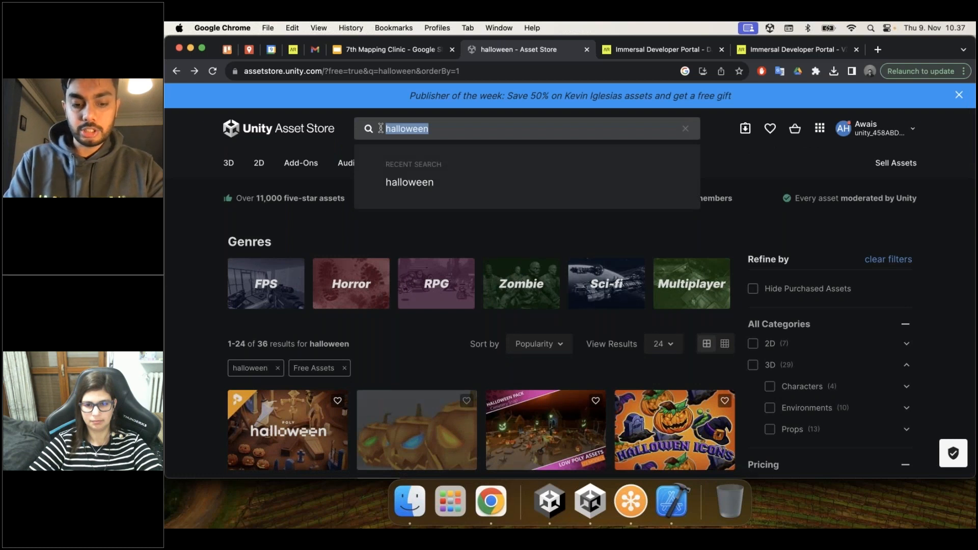
pyautogui.write('chris')
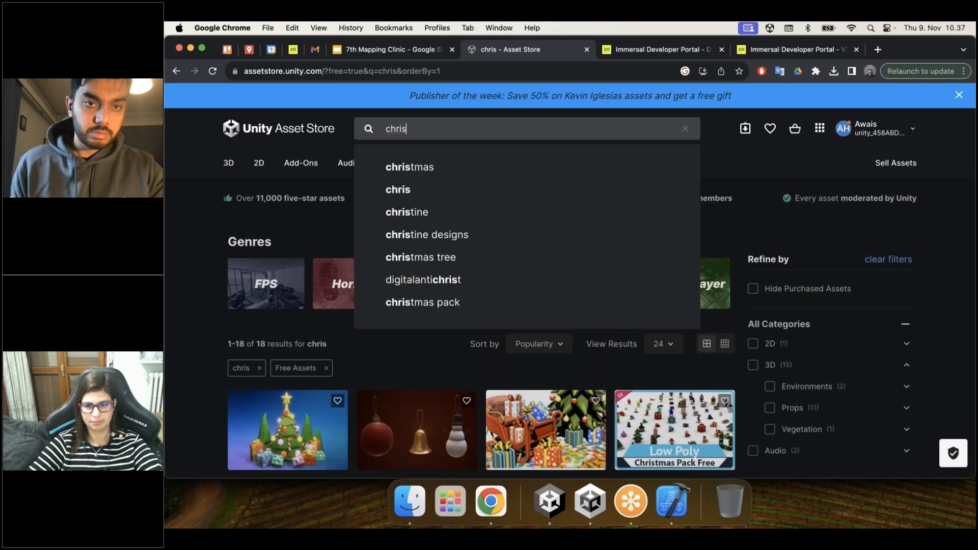
pyautogui.click(432, 167)
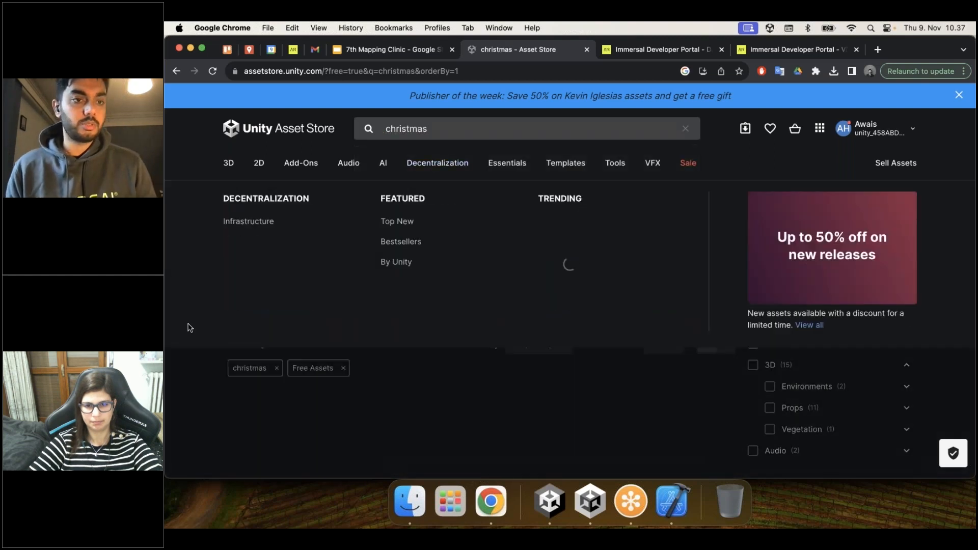
pyautogui.scroll(-5, 183, 346)
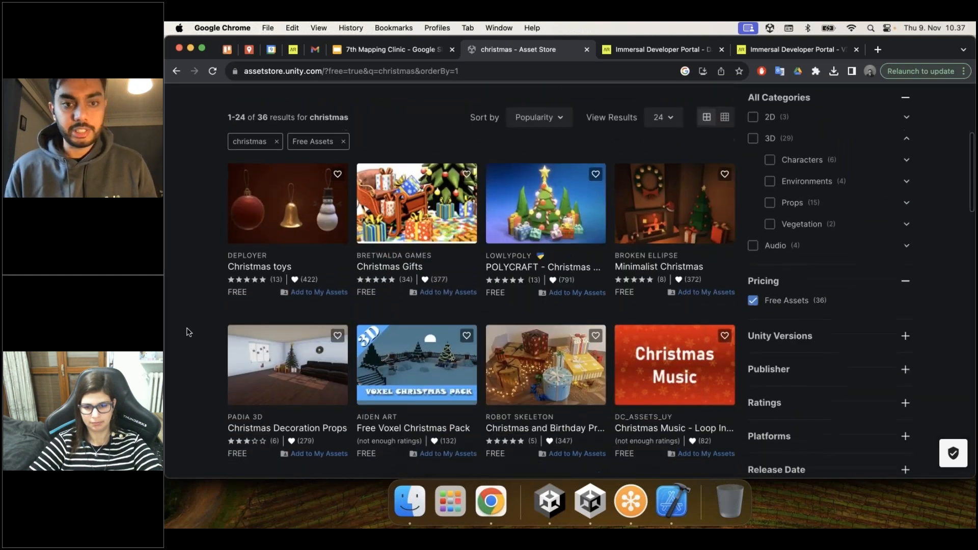
pyautogui.scroll(-5, 285, 316)
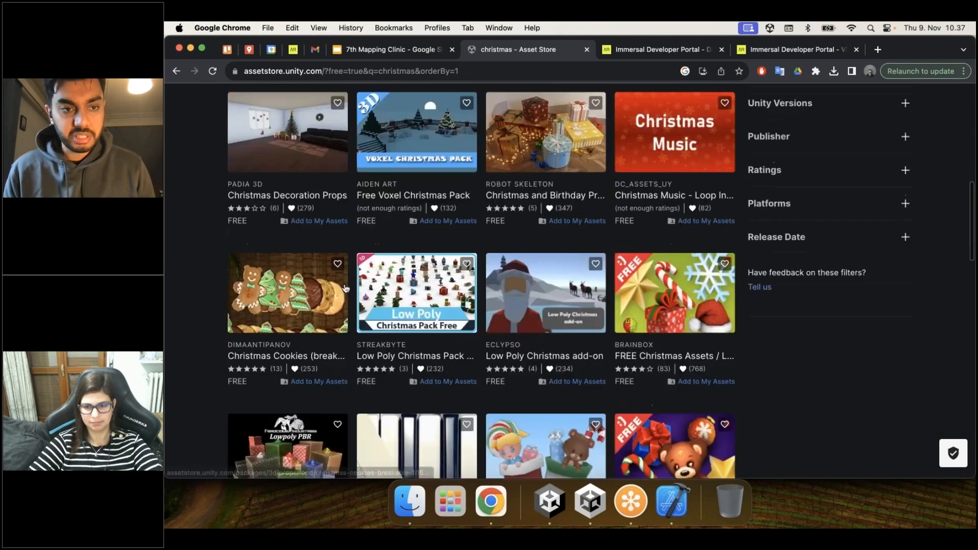
# Step: Review the free Christmas assets in the results, from the Christmas cookies back to the toys and gift packs
pyautogui.scroll(2, 345, 289)
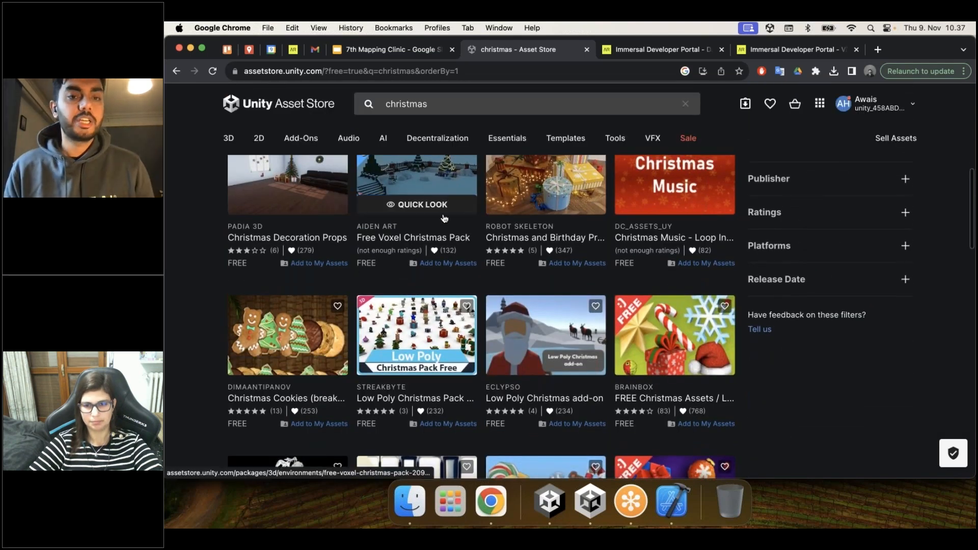
pyautogui.scroll(10, 296, 331)
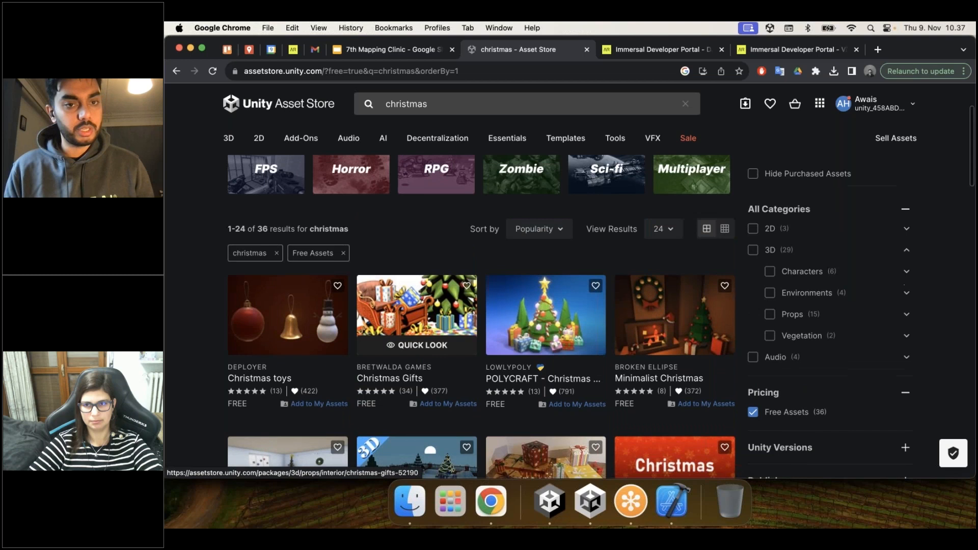
pyautogui.scroll(-3, 296, 331)
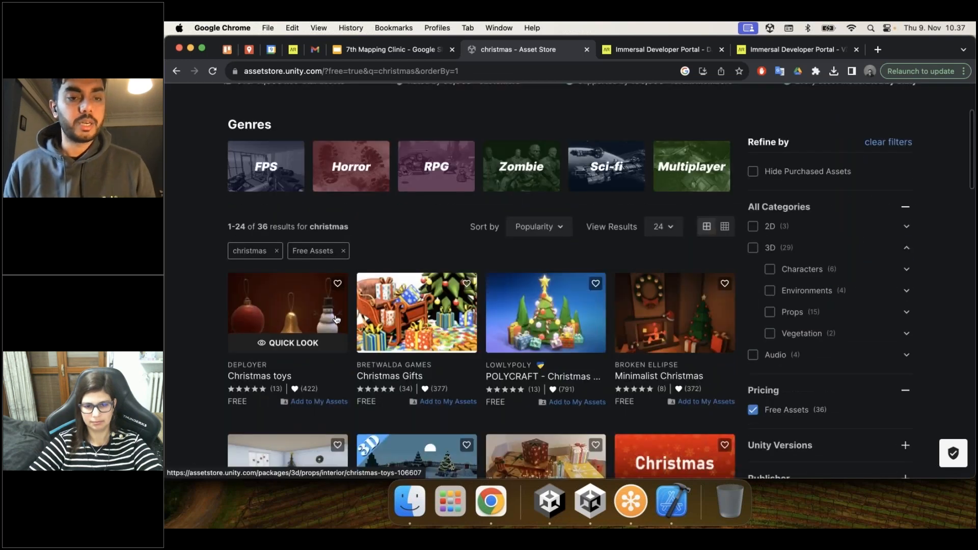
pyautogui.scroll(-3, 337, 320)
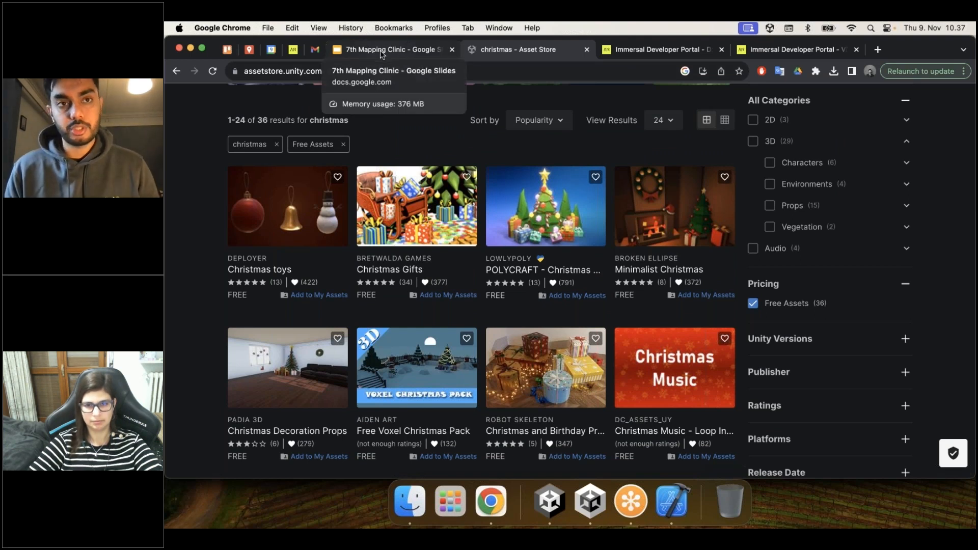
# Step: Switch to the Unity editor and enlarge the Game and Project views to show the sample scenes
pyautogui.click(551, 502)
pyautogui.click(286, 27)
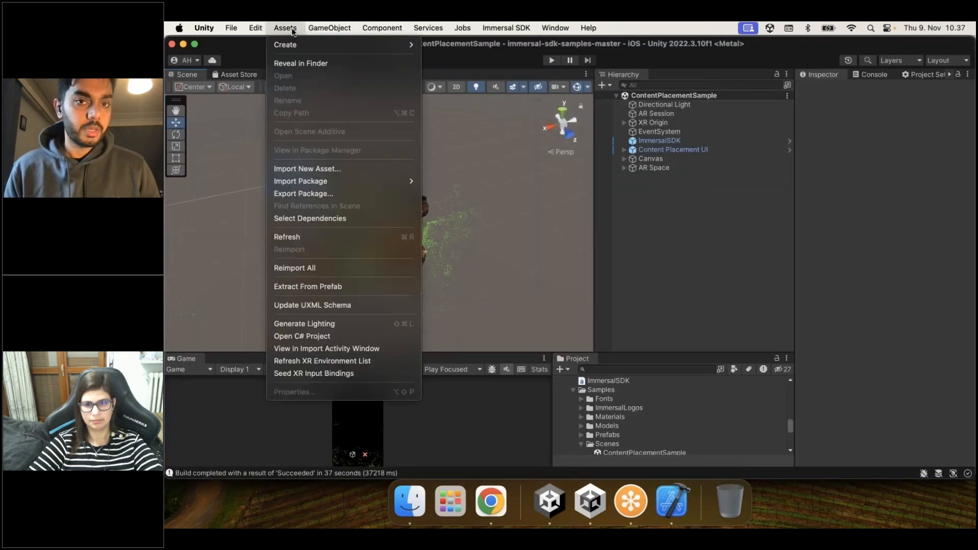
pyautogui.click(655, 274)
pyautogui.moveTo(647, 353); pyautogui.dragTo(652, 266)
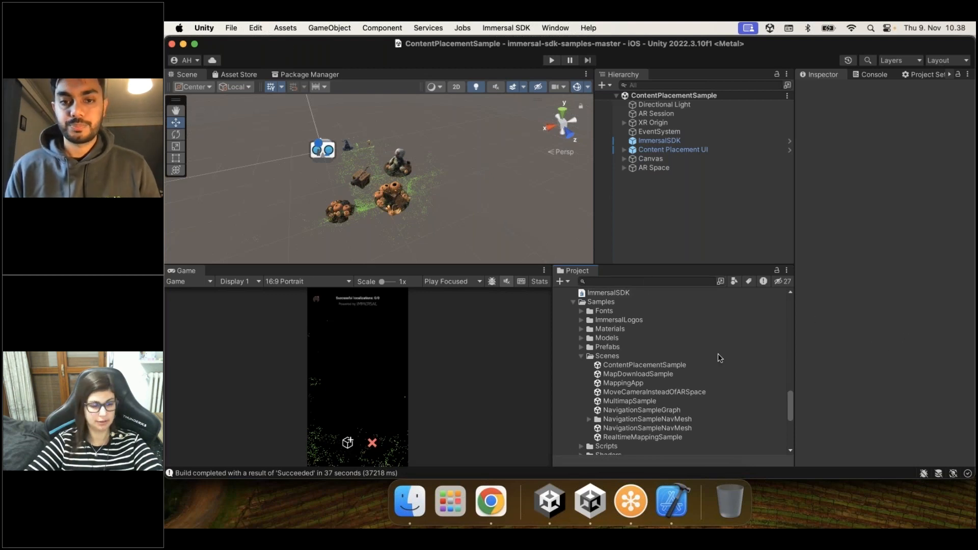
# Step: Revisit the Mapping Clinic slides and Immersal Developer Portal in Chrome, check the Xcode project, and return to the portal
pyautogui.click(490, 499)
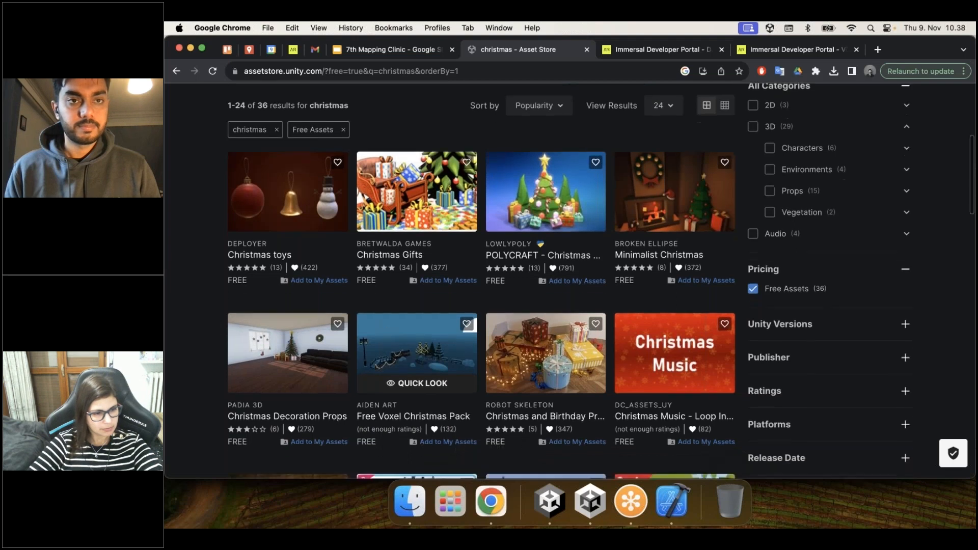
pyautogui.click(390, 50)
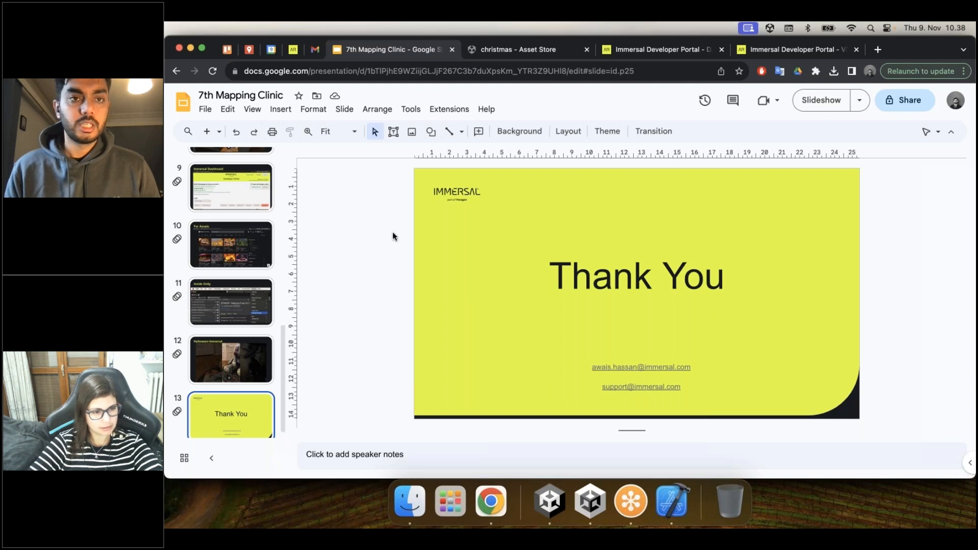
pyautogui.click(637, 51)
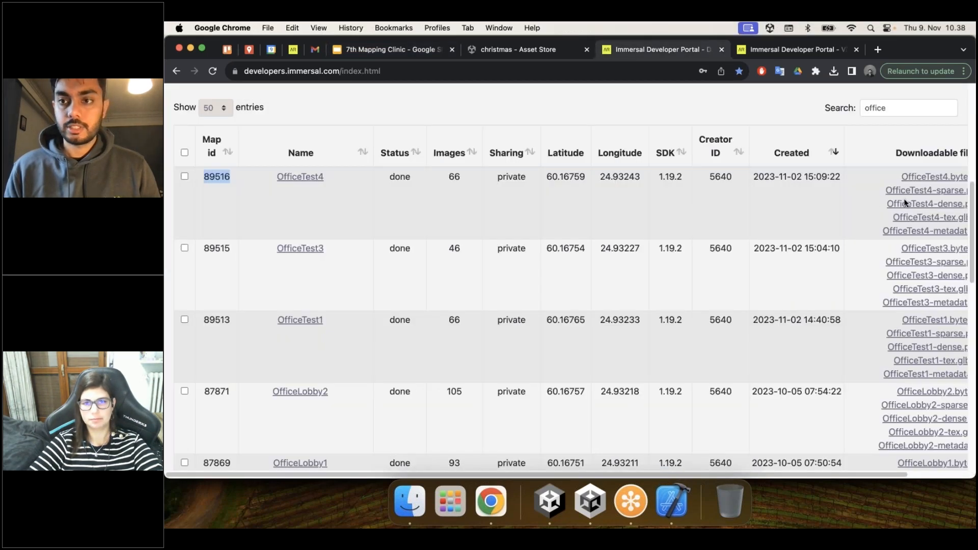
pyautogui.click(671, 501)
pyautogui.click(688, 279)
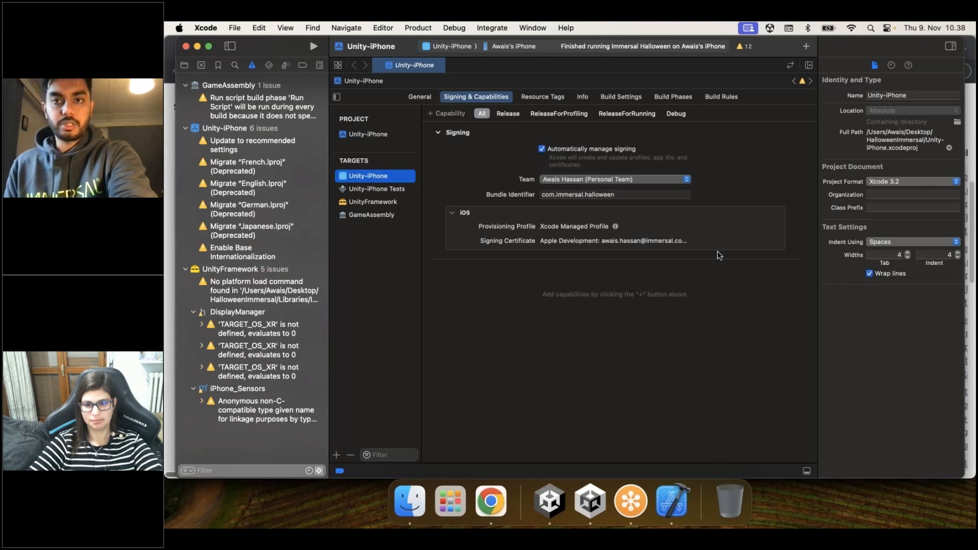
pyautogui.click(164, 123)
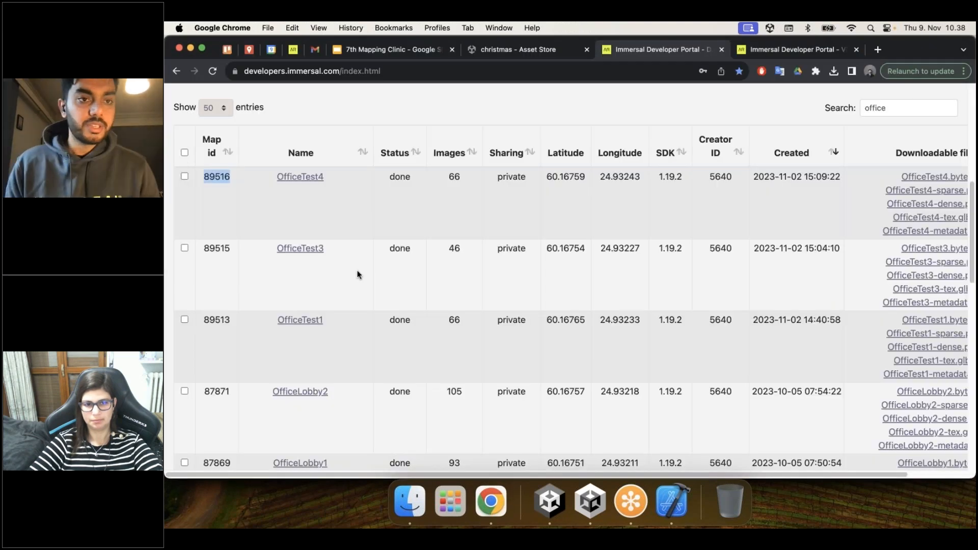
# Step: Select the OfficeTest4 map, fill in a sample recipient user ID for Send maps, and cancel the transfer
pyautogui.scroll(4, 359, 270)
pyautogui.scroll(3, 371, 257)
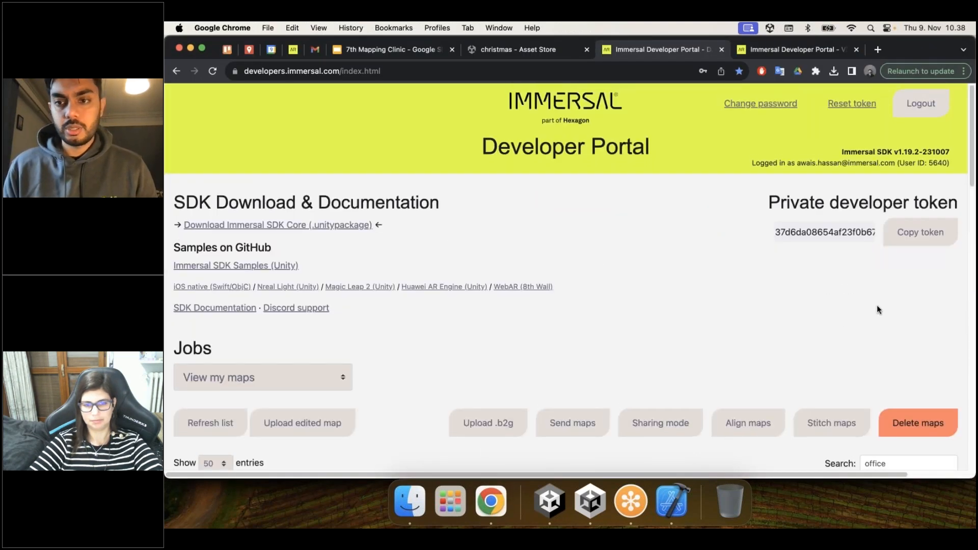
pyautogui.scroll(-5, 623, 284)
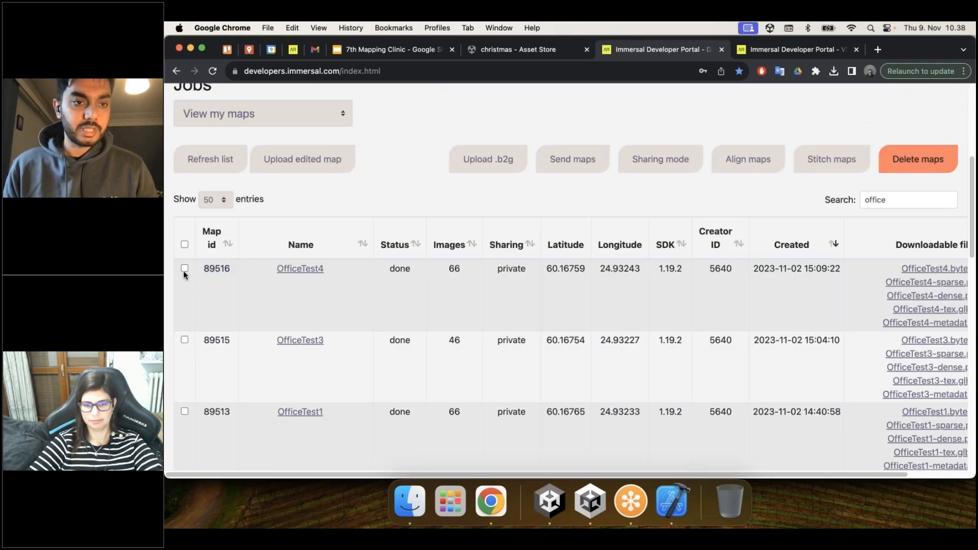
pyautogui.click(185, 268)
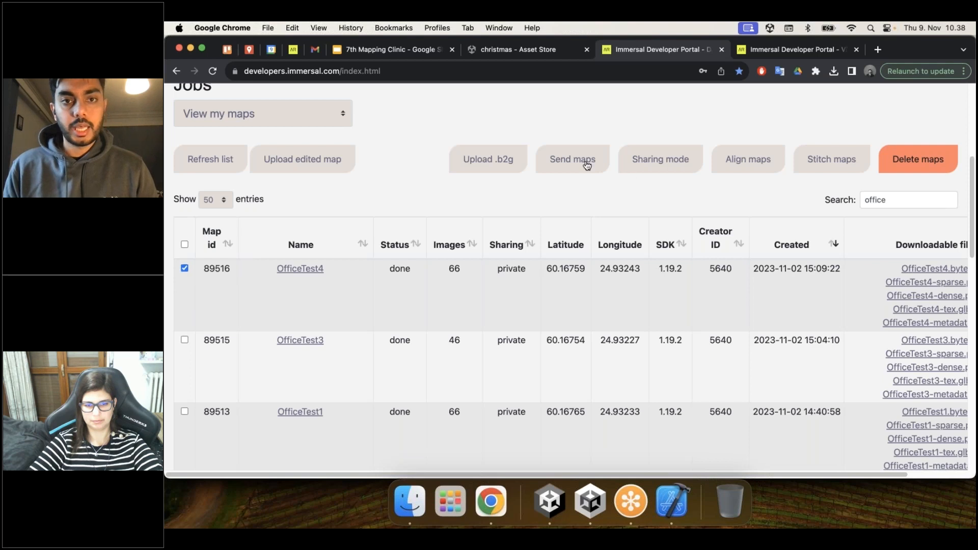
pyautogui.scroll(2, 582, 248)
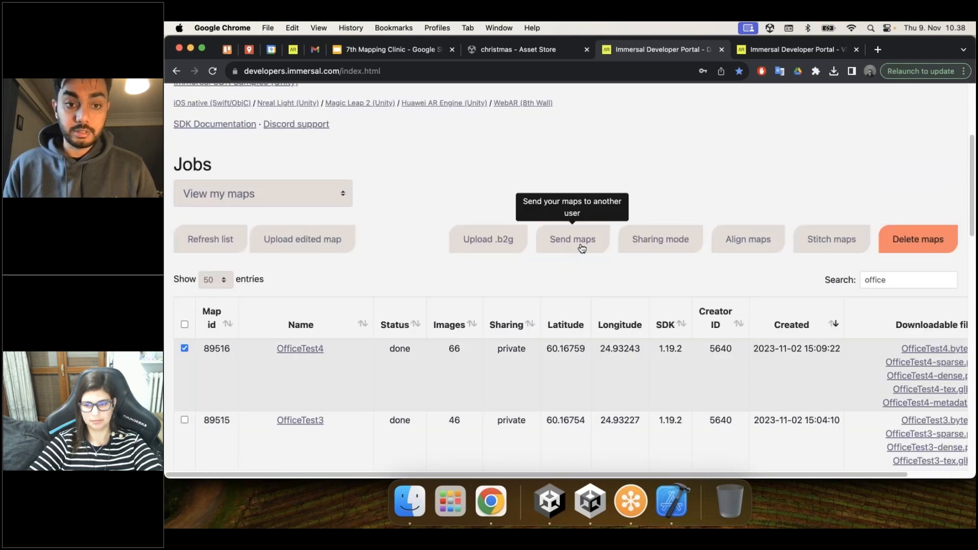
pyautogui.click(582, 248)
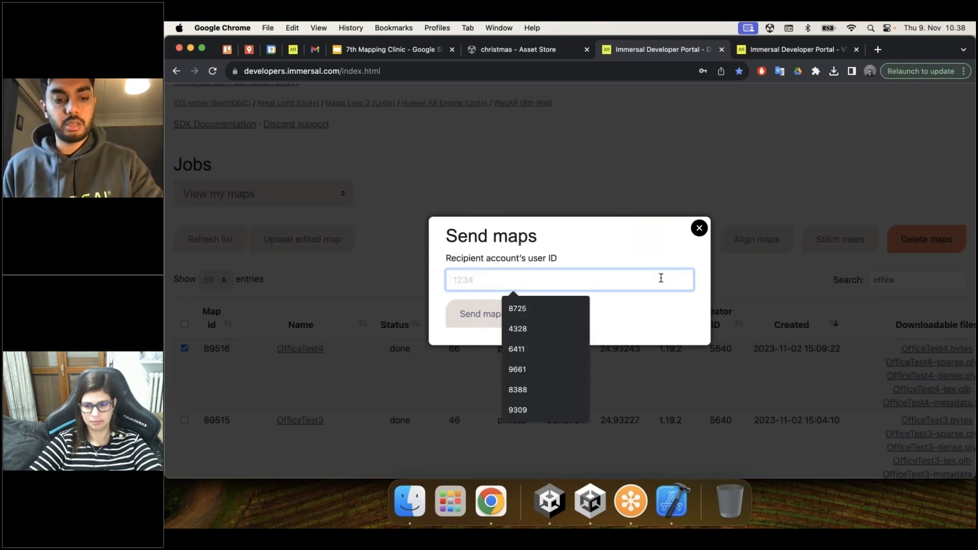
pyautogui.write('1234')
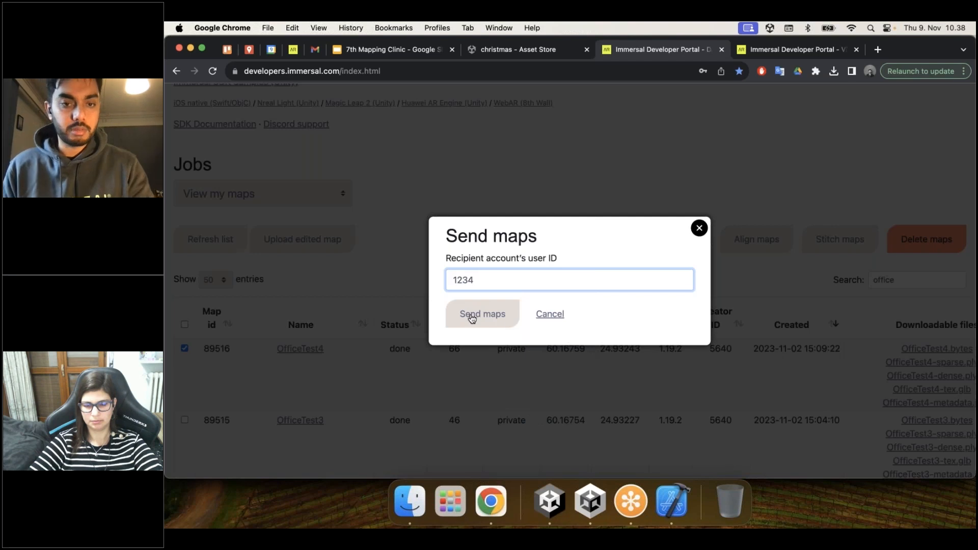
pyautogui.click(557, 319)
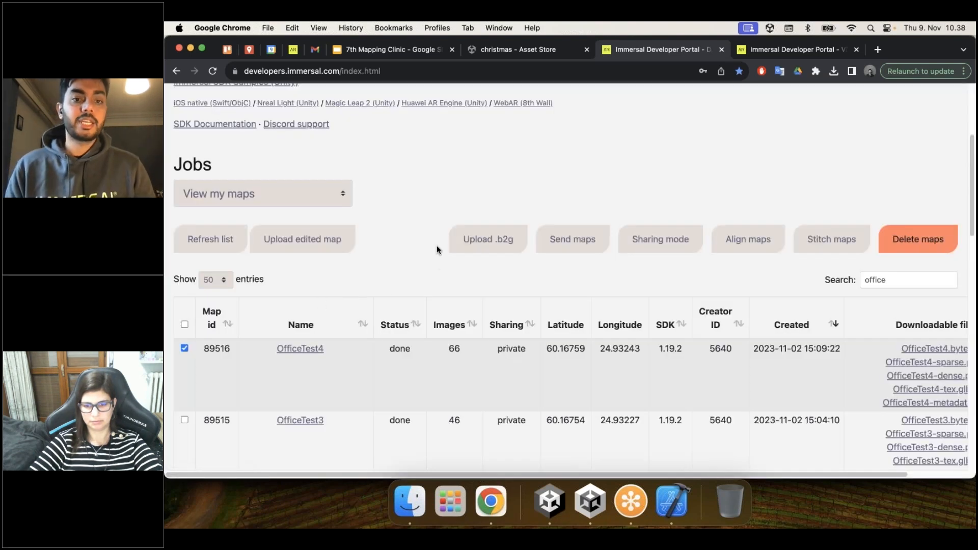
# Step: Examine the office maps table and the map actions available above it in the Developer Portal
pyautogui.scroll(-5, 437, 247)
pyautogui.moveTo(690, 474); pyautogui.dragTo(671, 467)
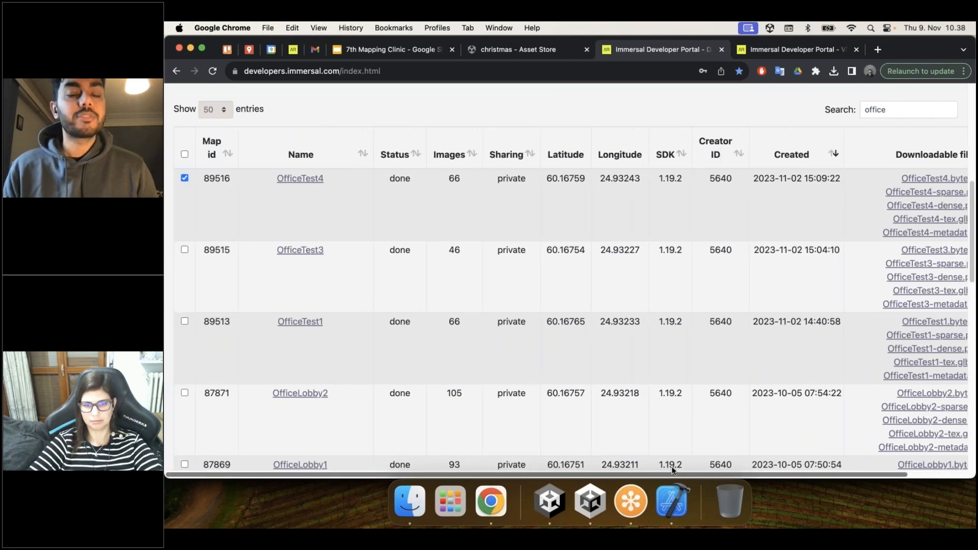
pyautogui.moveTo(707, 470); pyautogui.dragTo(616, 461)
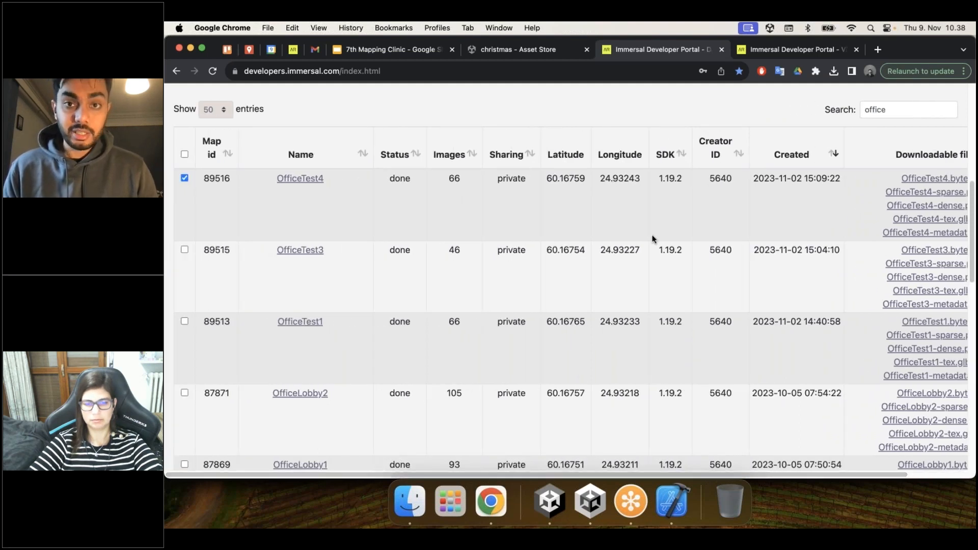
pyautogui.scroll(2, 653, 234)
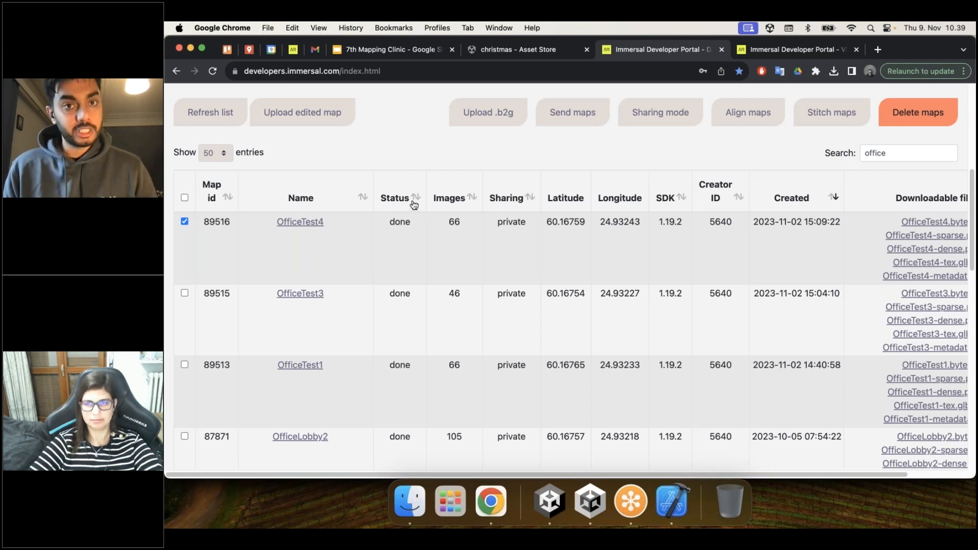
pyautogui.scroll(3, 407, 214)
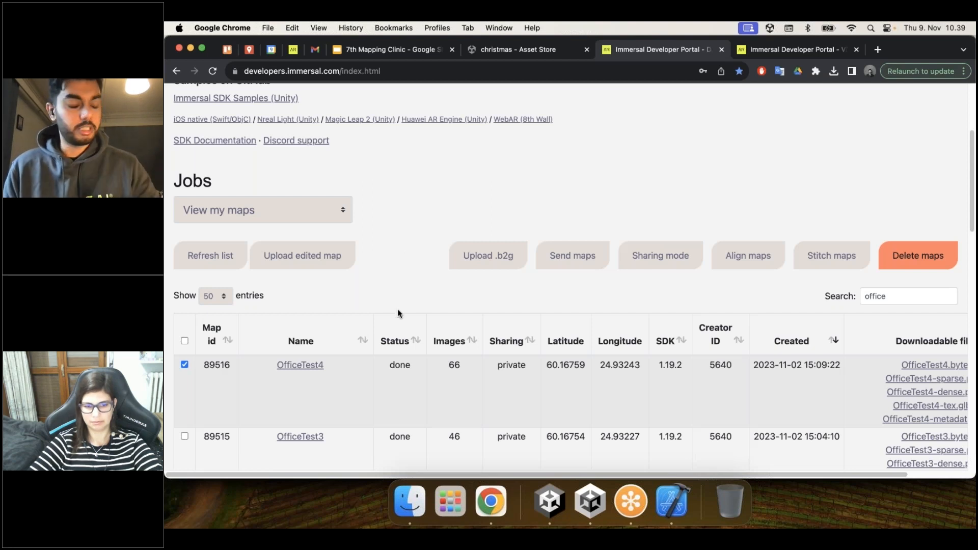
pyautogui.scroll(-1, 380, 245)
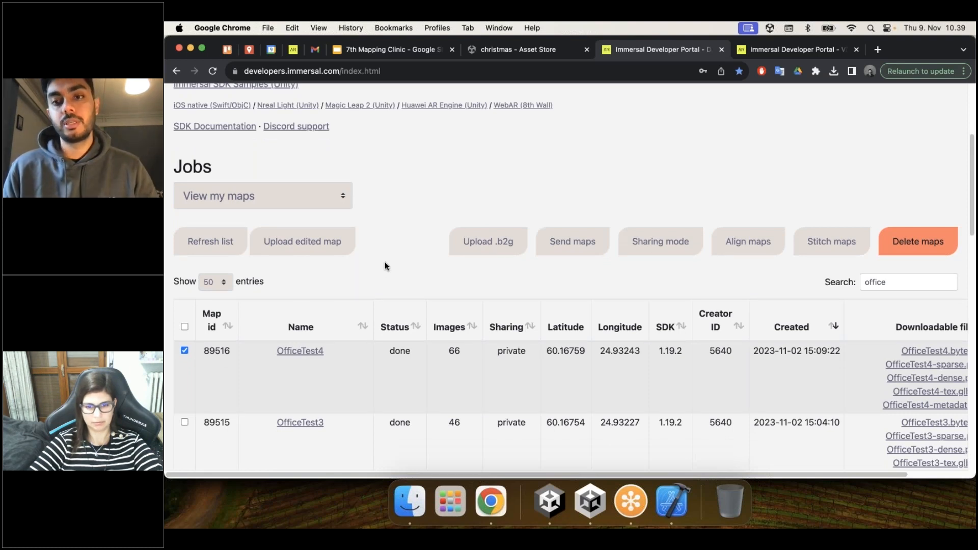
pyautogui.scroll(2, 357, 278)
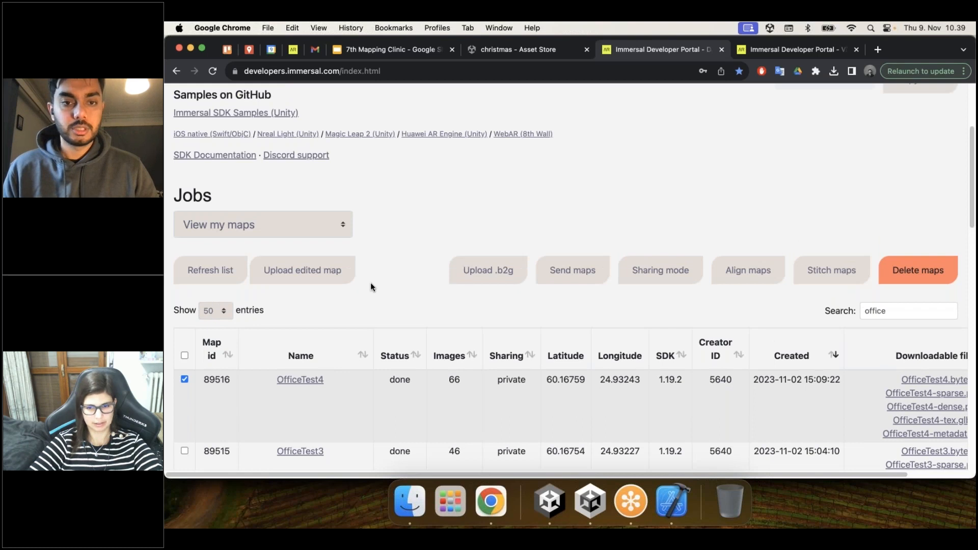
pyautogui.scroll(2, 371, 282)
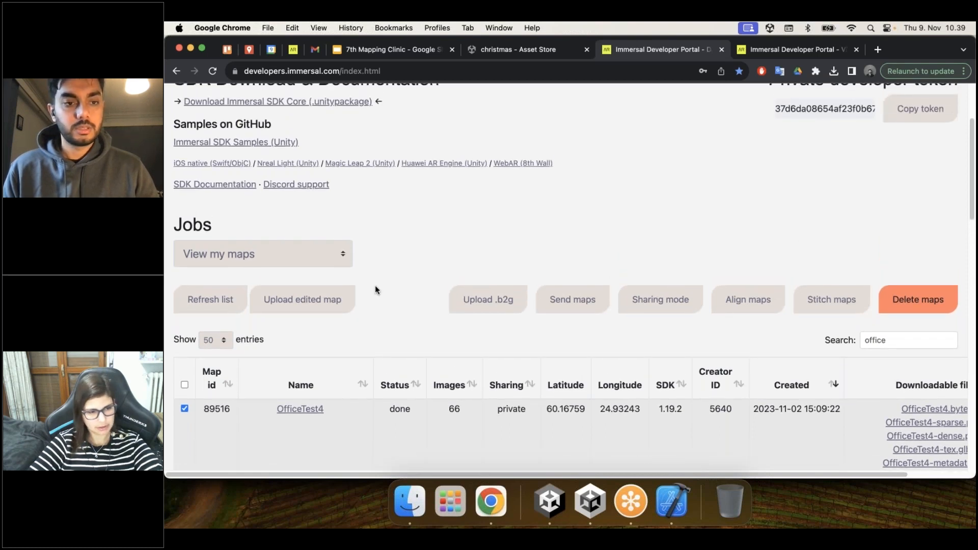
# Step: Deselect the OfficeTest4 map and check what the Sharing mode action does
pyautogui.scroll(-4, 375, 285)
pyautogui.click(184, 349)
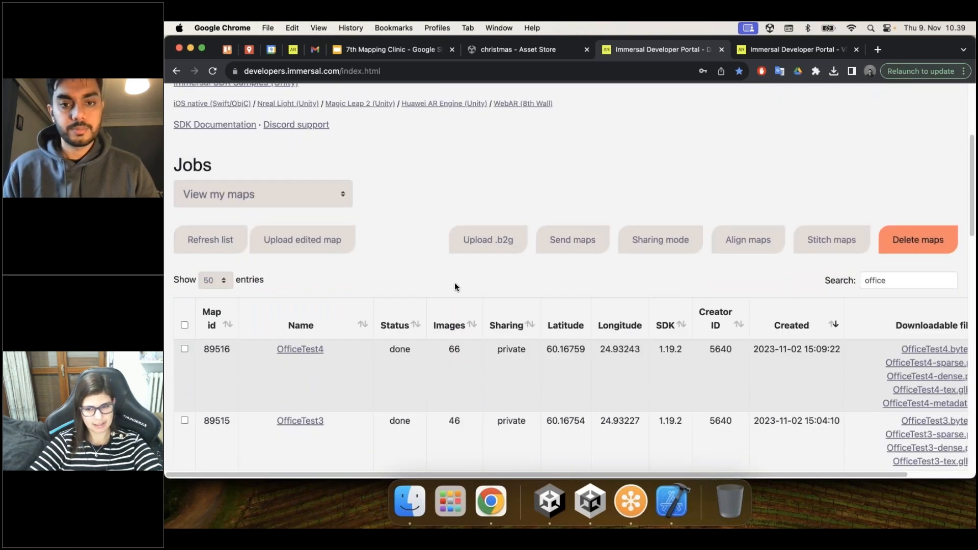
pyautogui.scroll(-3, 455, 283)
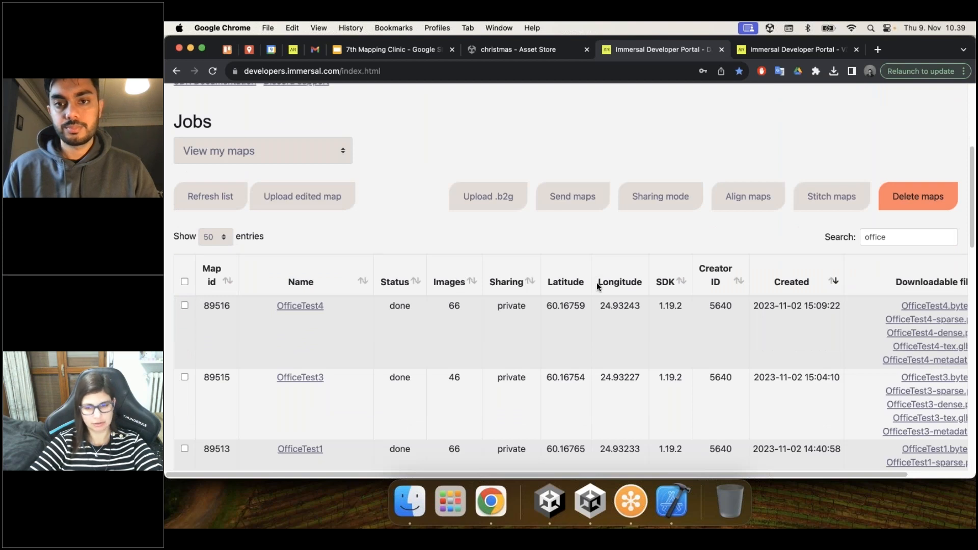
pyautogui.scroll(1, 666, 224)
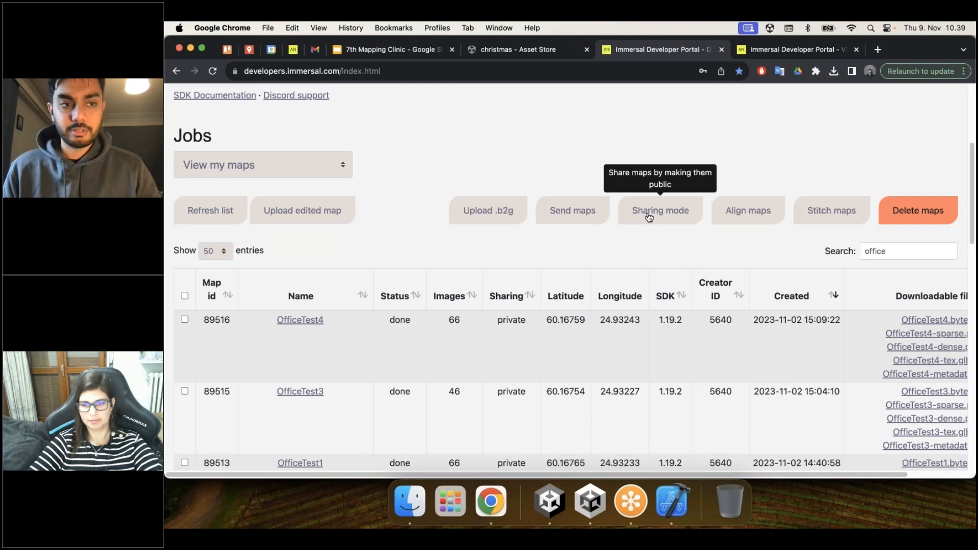
# Step: Switch the Jobs list to "View public maps created by", search without a user ID, and browse the public maps
pyautogui.click(320, 166)
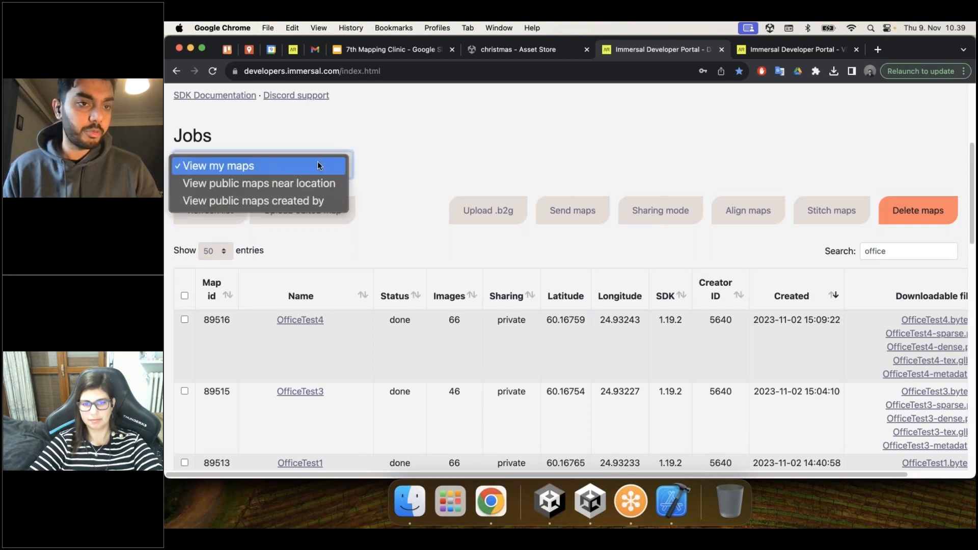
pyautogui.click(333, 200)
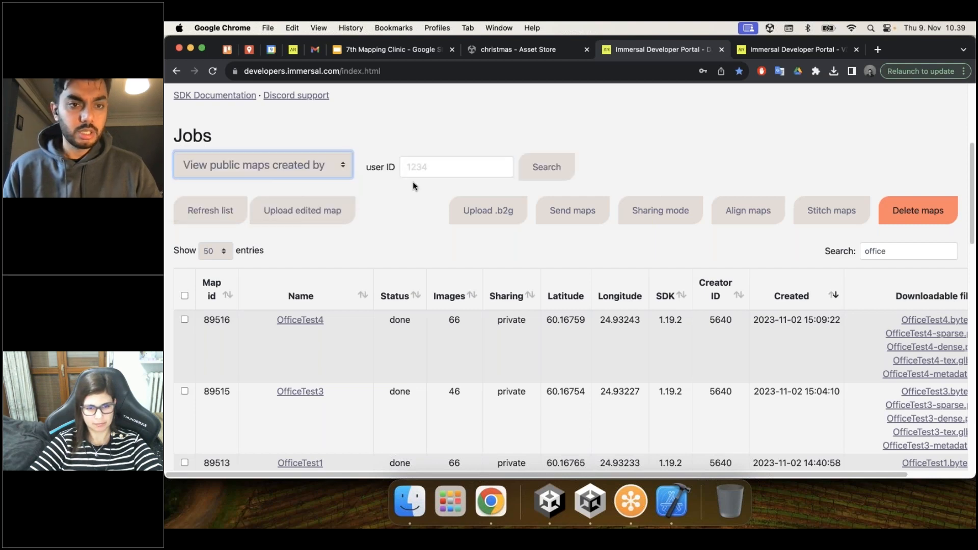
pyautogui.click(548, 175)
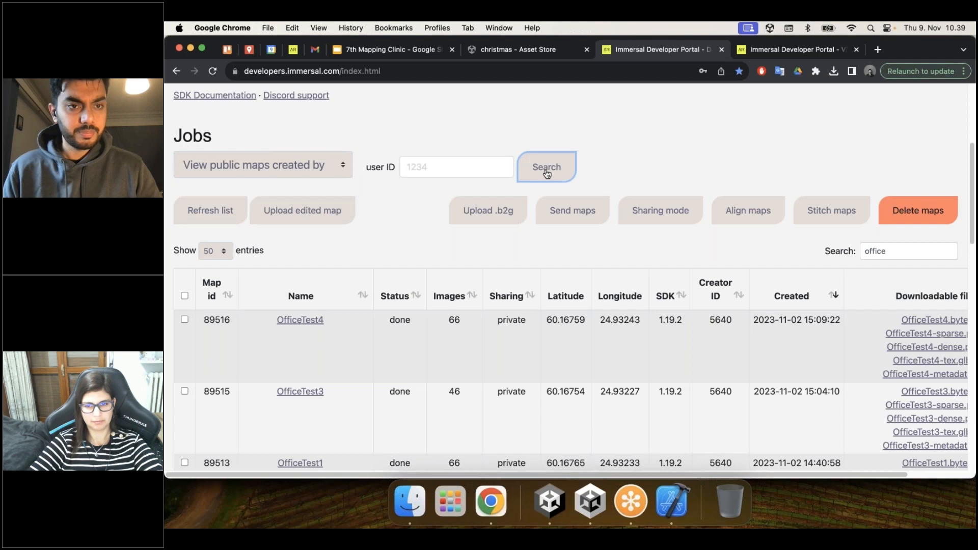
pyautogui.scroll(-1, 446, 212)
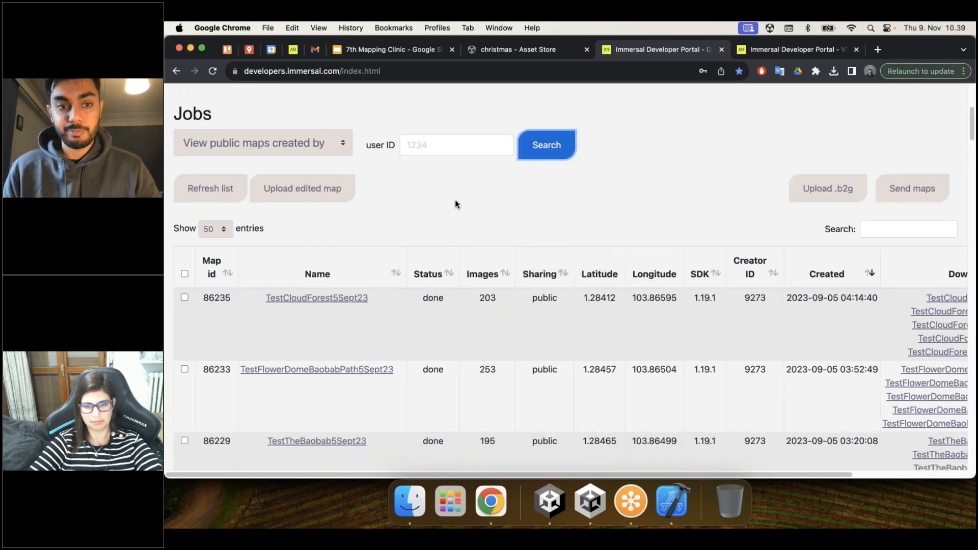
pyautogui.scroll(-1, 454, 203)
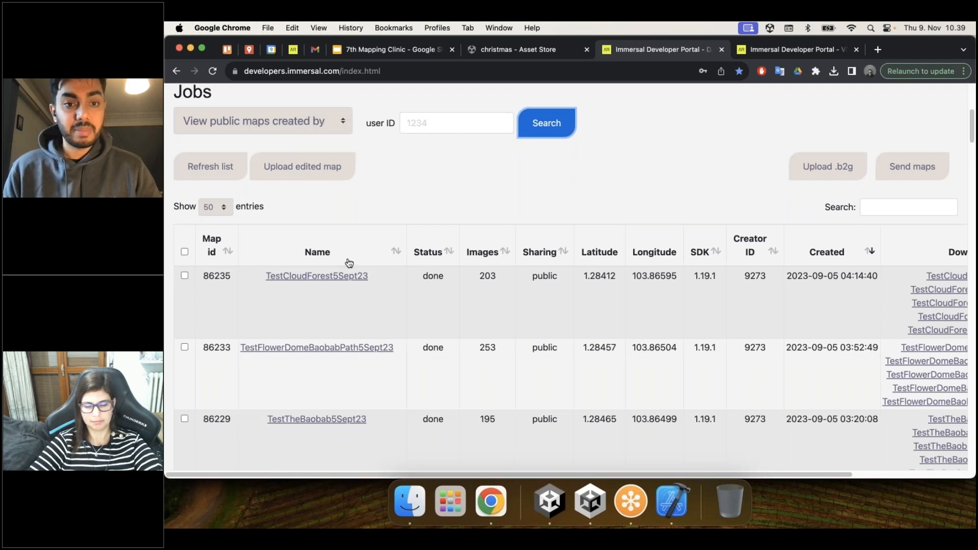
pyautogui.scroll(-1, 268, 292)
pyautogui.scroll(-4, 275, 334)
pyautogui.scroll(15, 377, 301)
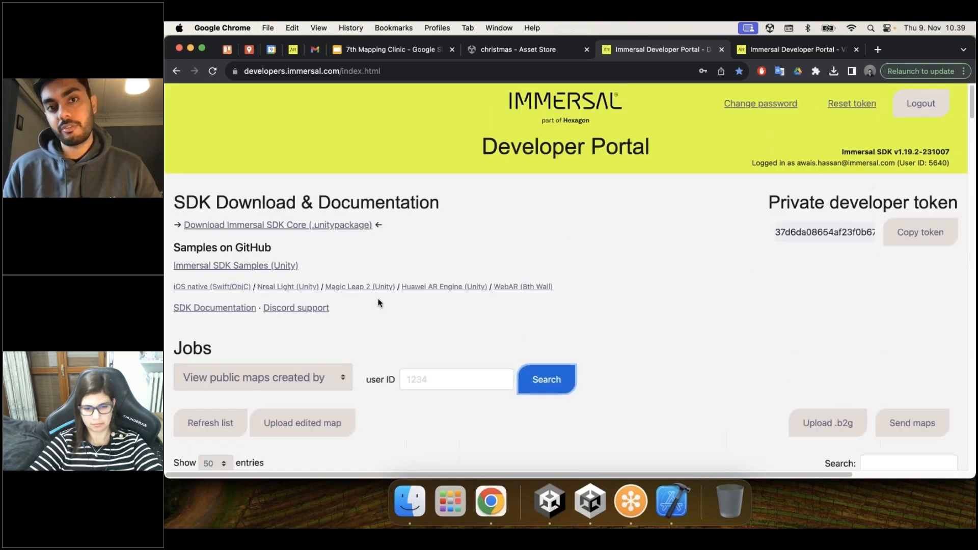
# Step: Inspect the public maps list and select the empty user ID field of the creator search
pyautogui.scroll(-10, 380, 301)
pyautogui.scroll(5, 447, 173)
pyautogui.click(457, 178)
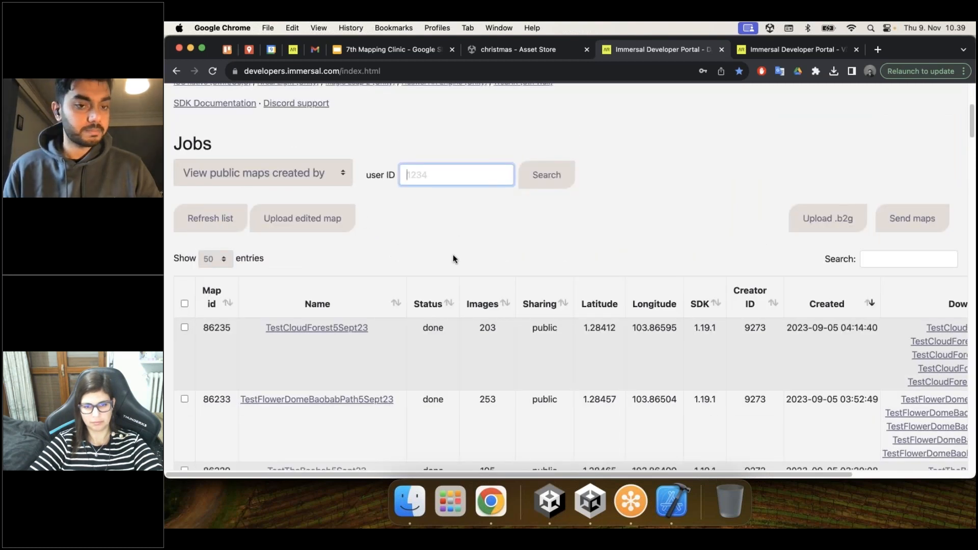
# Step: Switch the Jobs list to "View public maps near location", search with latitude, longitude and radius left empty, and browse the public maps
pyautogui.scroll(-2, 454, 258)
pyautogui.click(318, 130)
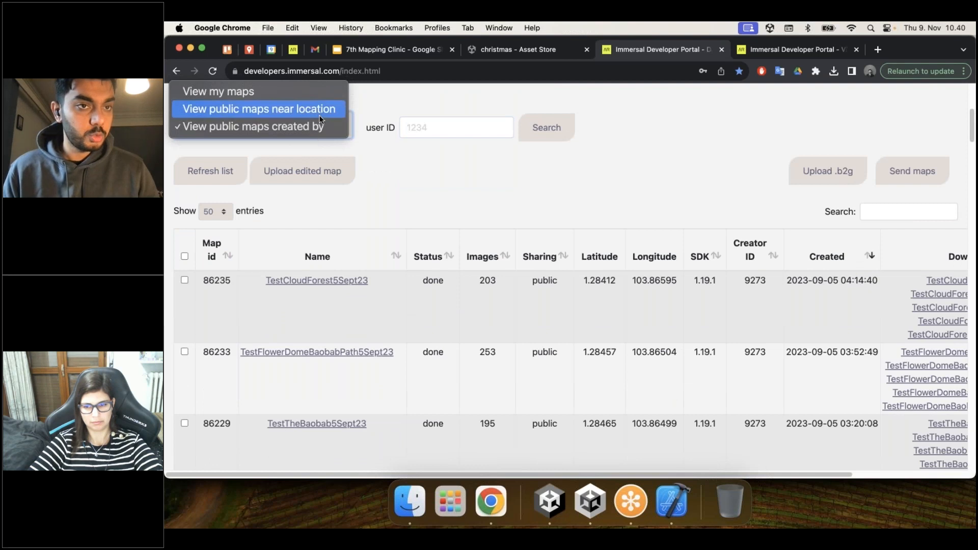
pyautogui.click(324, 110)
pyautogui.click(434, 126)
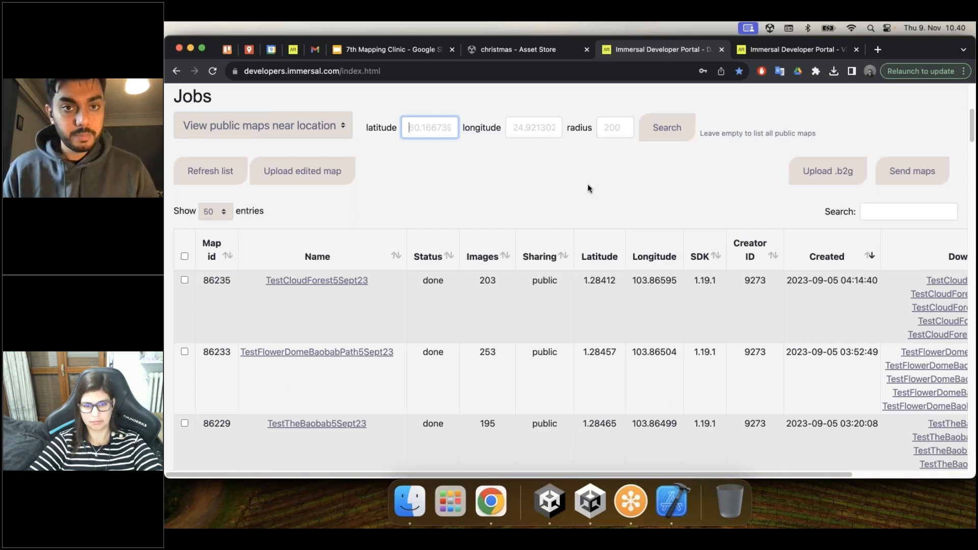
pyautogui.click(302, 126)
pyautogui.click(490, 169)
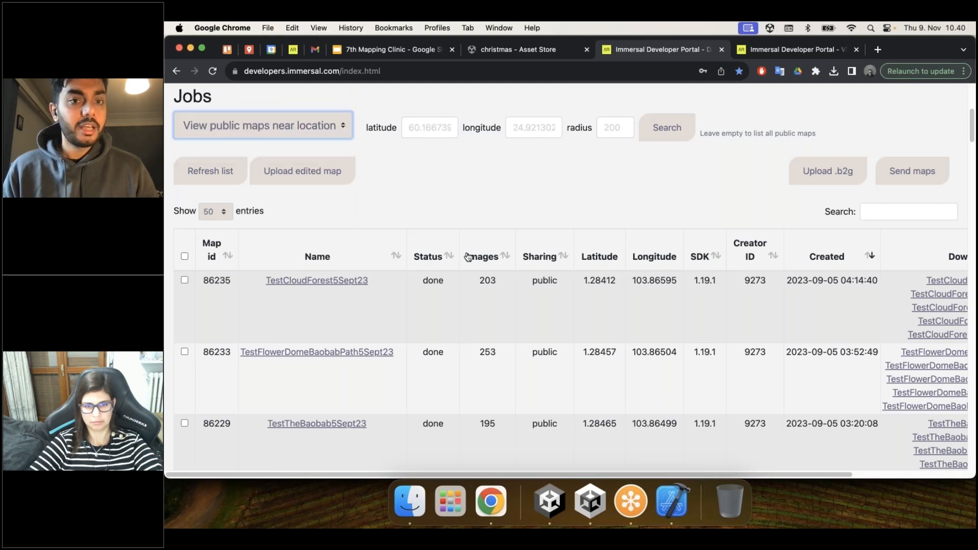
pyautogui.click(664, 126)
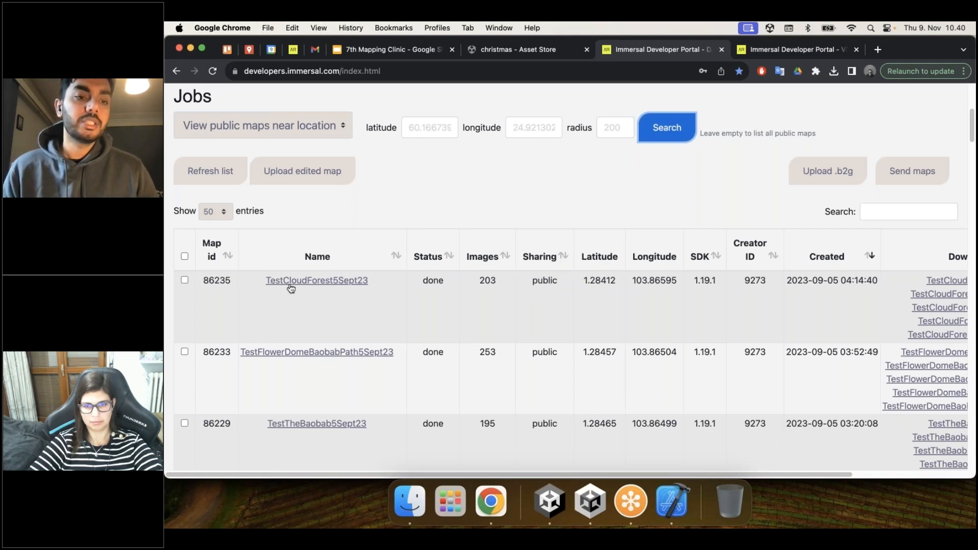
pyautogui.scroll(-5, 508, 253)
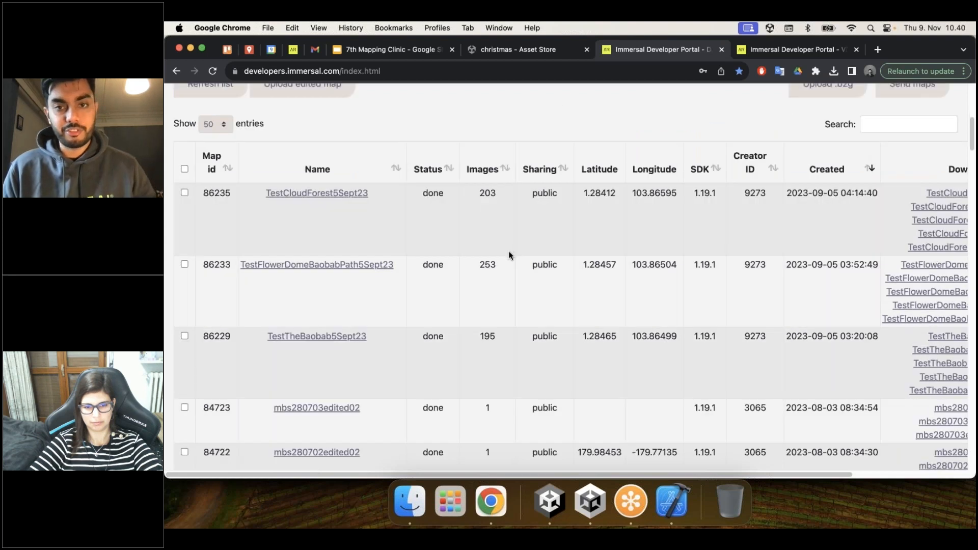
pyautogui.scroll(8, 504, 306)
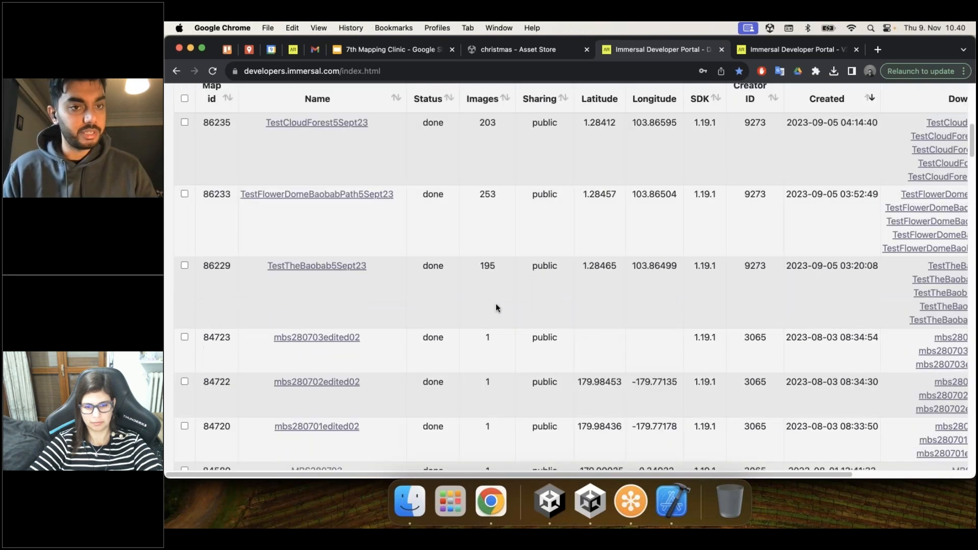
# Step: Set the Jobs list to "View public maps created by", run the search with an empty user ID, and look through the table
pyautogui.click(317, 225)
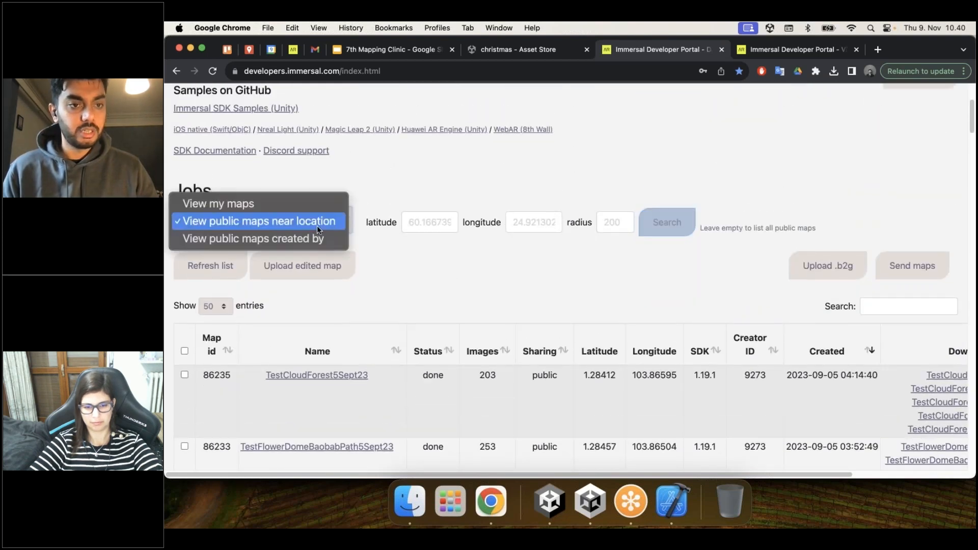
pyautogui.click(266, 236)
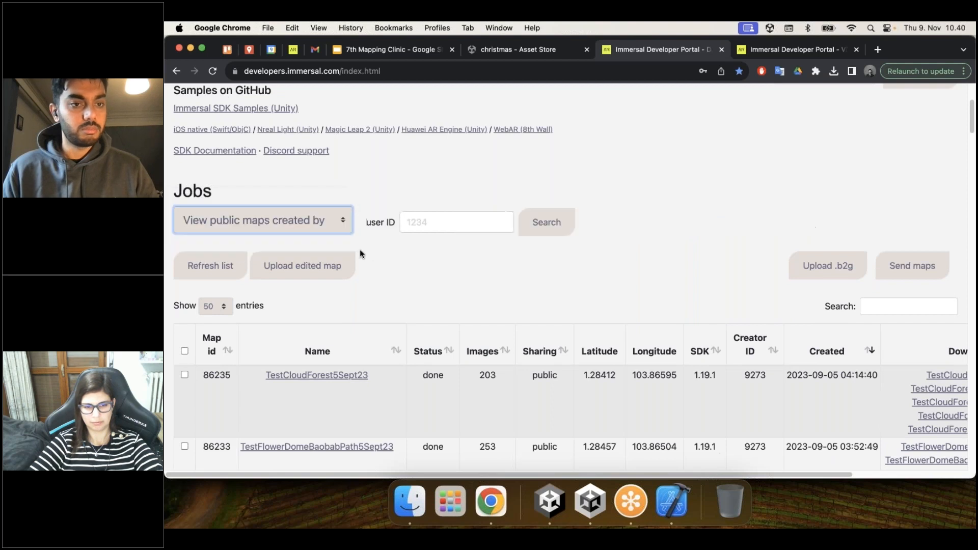
pyautogui.click(519, 230)
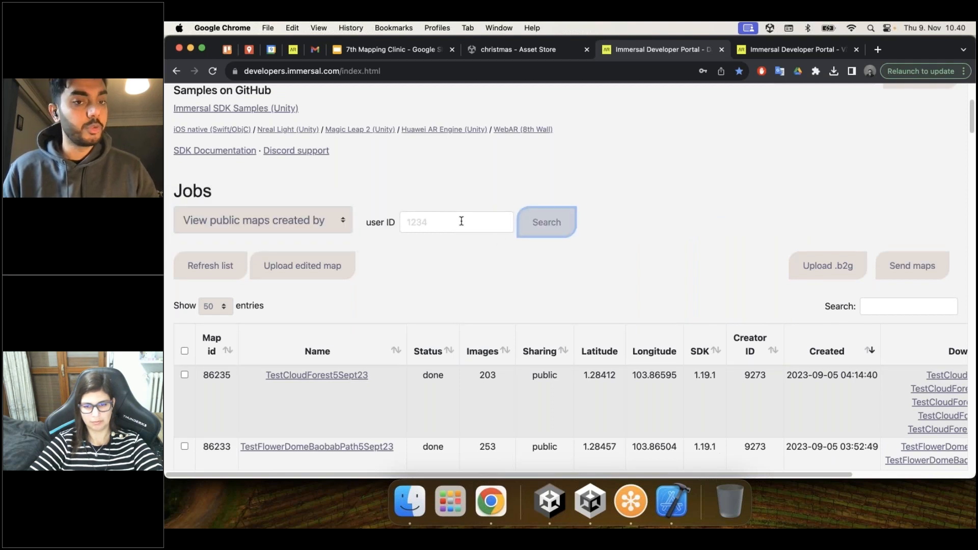
pyautogui.click(462, 221)
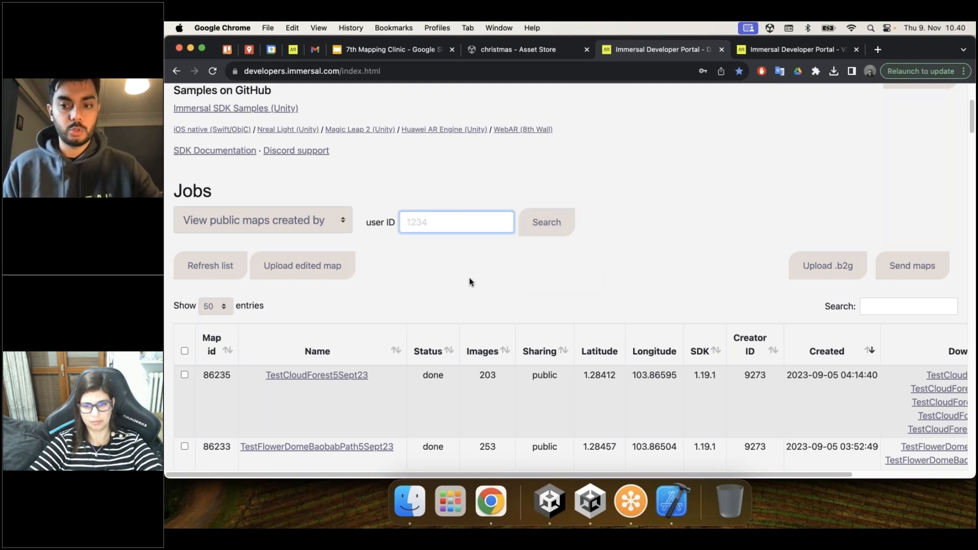
pyautogui.scroll(-3, 461, 302)
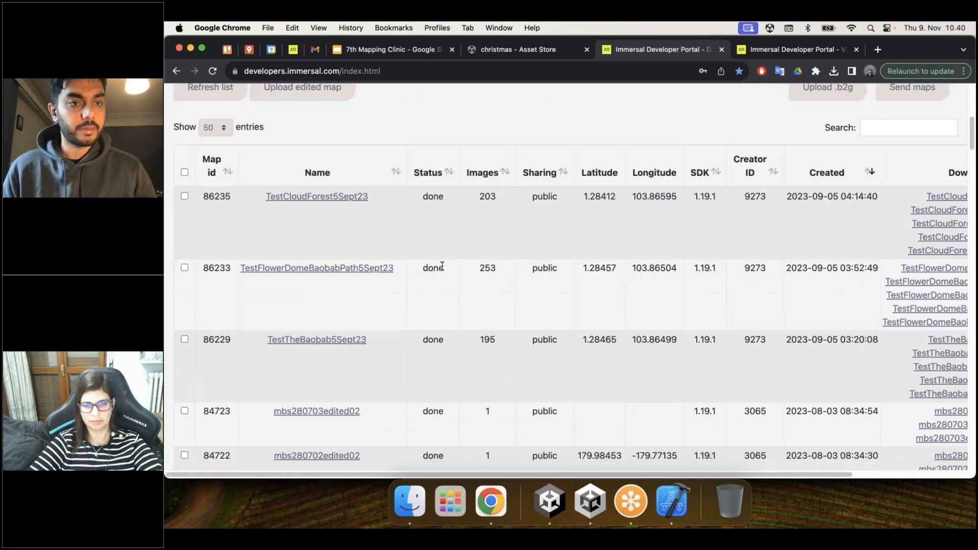
pyautogui.scroll(5, 437, 266)
# Step: Set the Jobs list back to "View my maps" and check what the Stitch maps action does
pyautogui.click(238, 297)
pyautogui.click(247, 264)
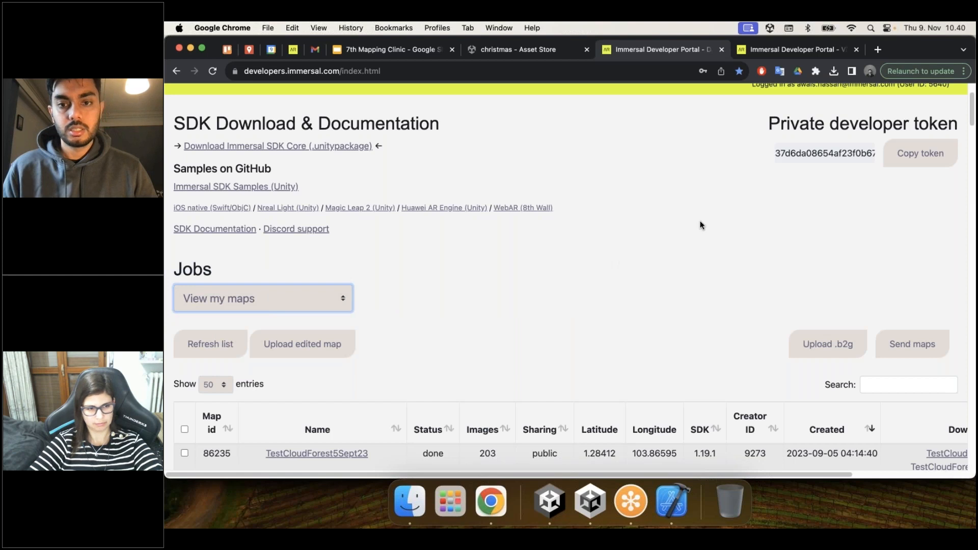
pyautogui.scroll(-5, 691, 234)
pyautogui.scroll(-3, 657, 145)
pyautogui.scroll(4, 670, 170)
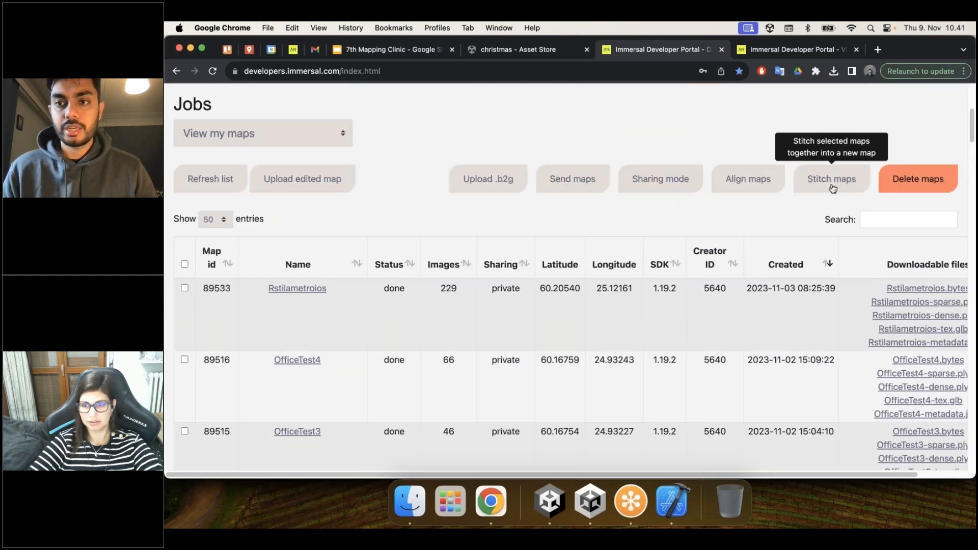
# Step: Stitch OfficeTest4 and OfficeTest3 into a new map named StitchedMap, with OfficeTest4 as the root map
pyautogui.scroll(-3, 195, 222)
pyautogui.click(183, 218)
pyautogui.scroll(4, 657, 236)
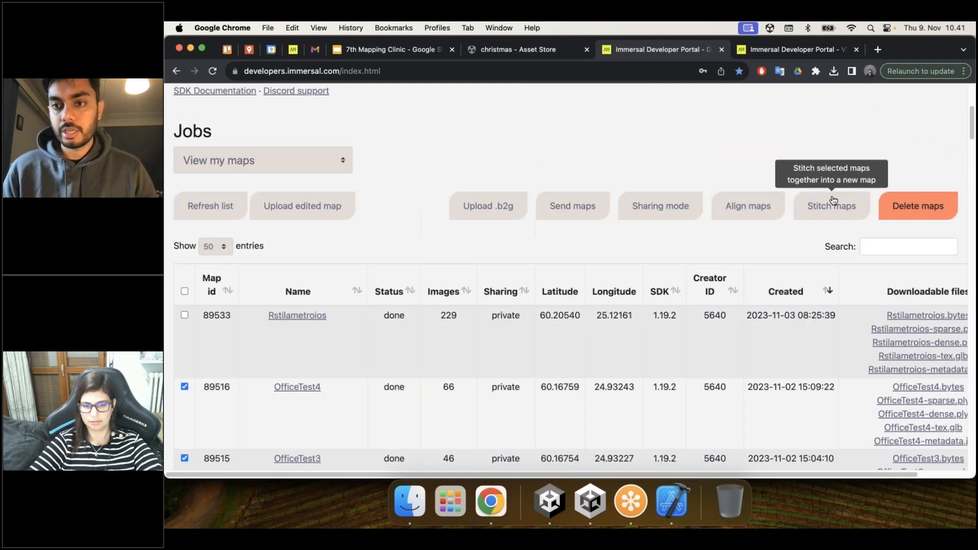
pyautogui.click(836, 204)
pyautogui.click(553, 237)
pyautogui.write('Stitche')
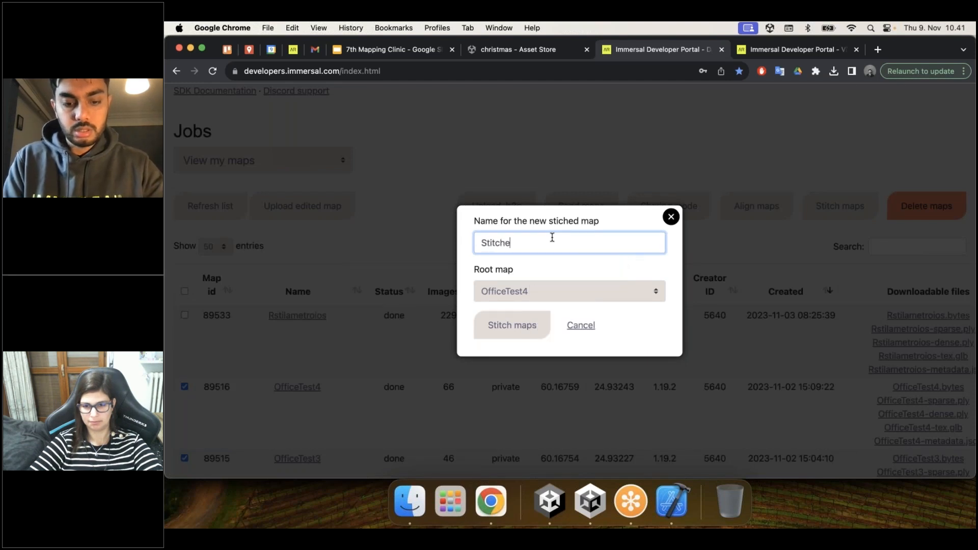
pyautogui.write('dMap')
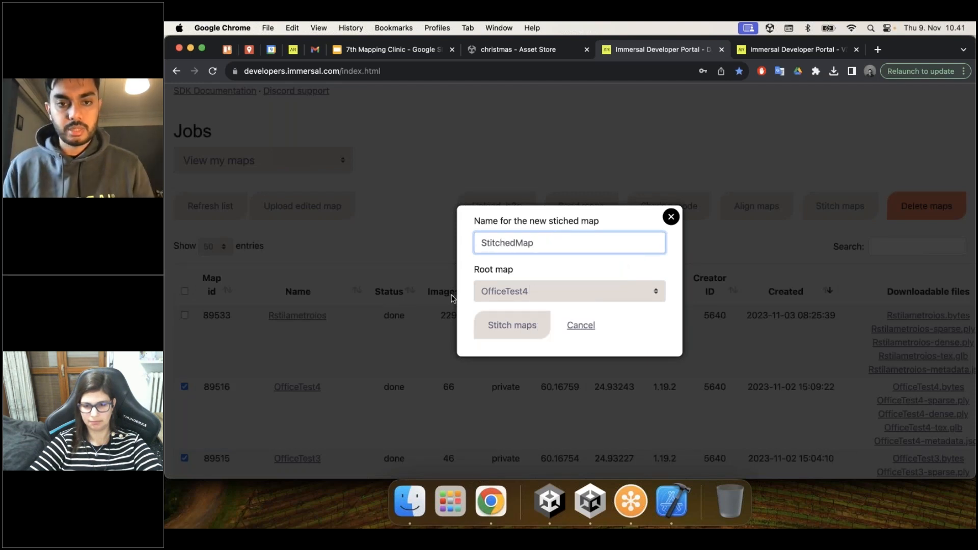
pyautogui.click(513, 322)
# Step: Examine the StitchedMap entry in the maps table and return to the Thank You slide of the 7th Mapping Clinic presentation in Google Slides
pyautogui.scroll(-4, 507, 316)
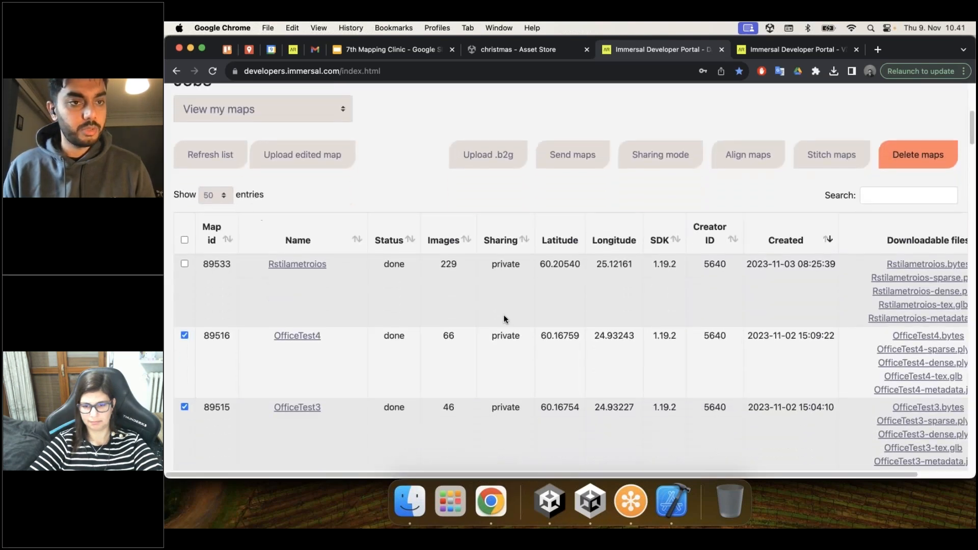
pyautogui.scroll(-1, 350, 234)
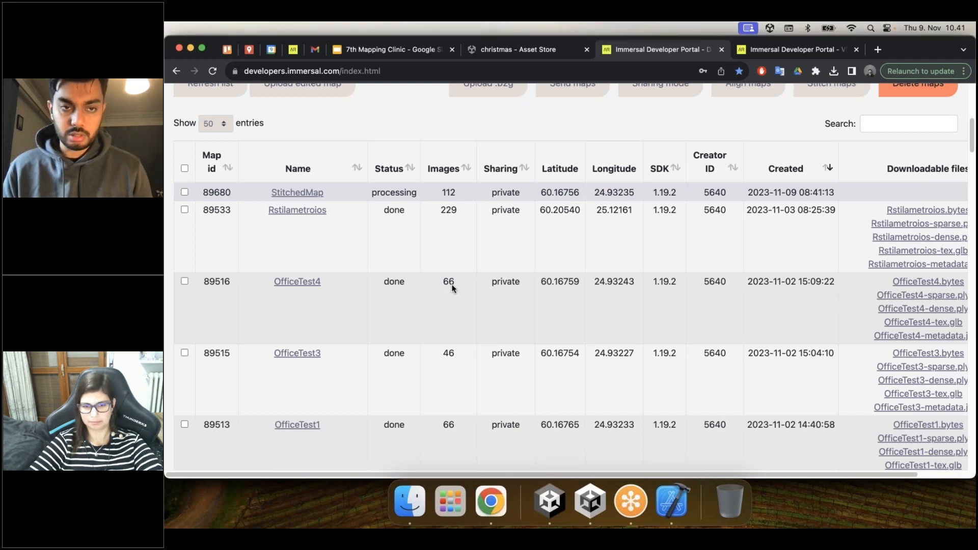
pyautogui.scroll(-1, 452, 288)
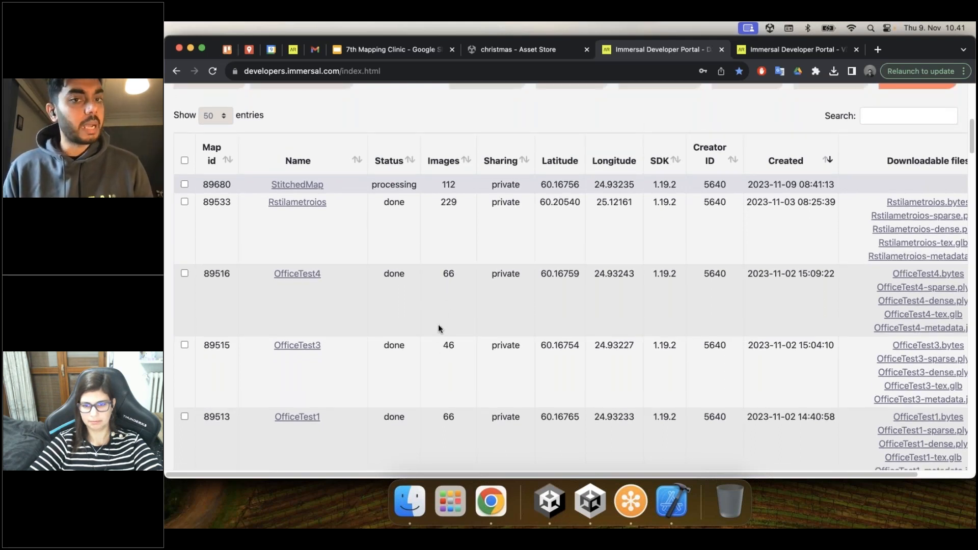
pyautogui.scroll(-2, 439, 325)
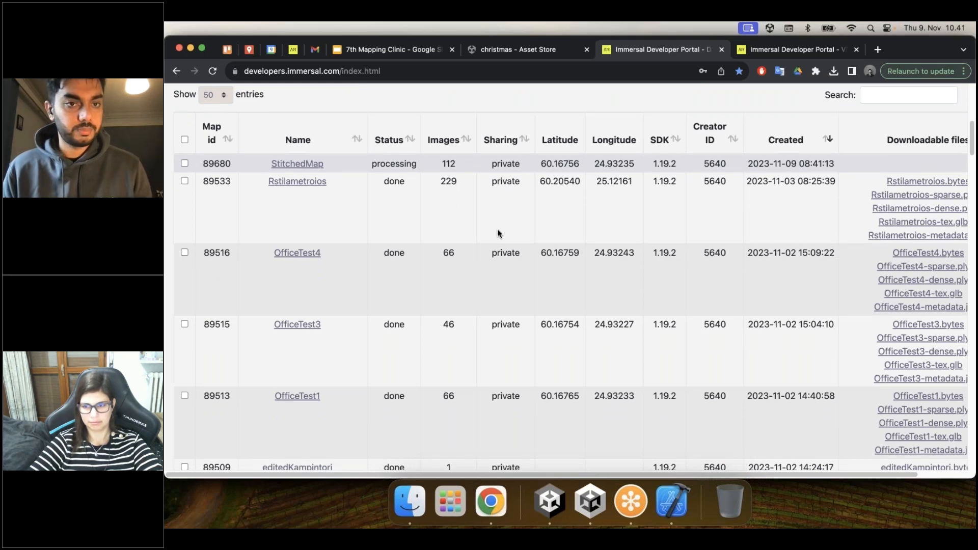
pyautogui.scroll(-5, 498, 228)
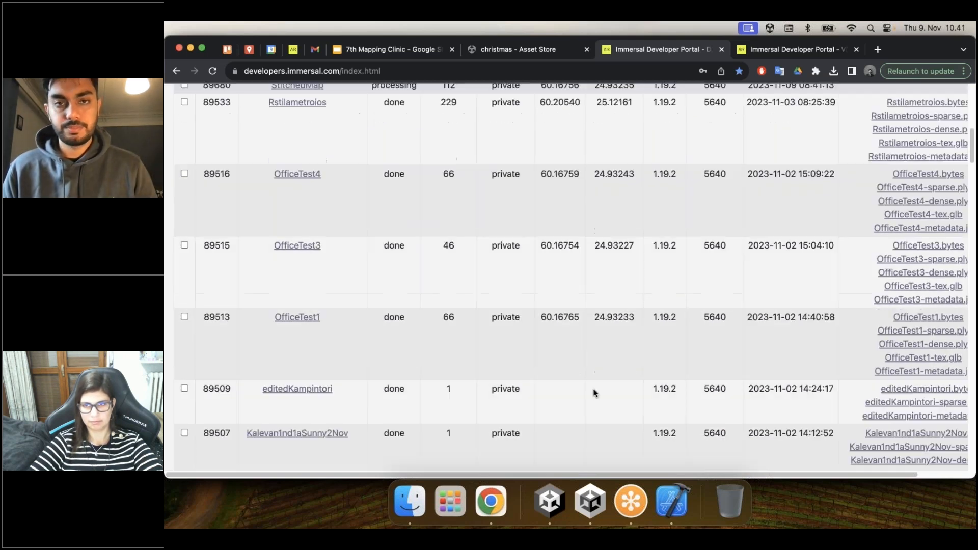
pyautogui.click(403, 51)
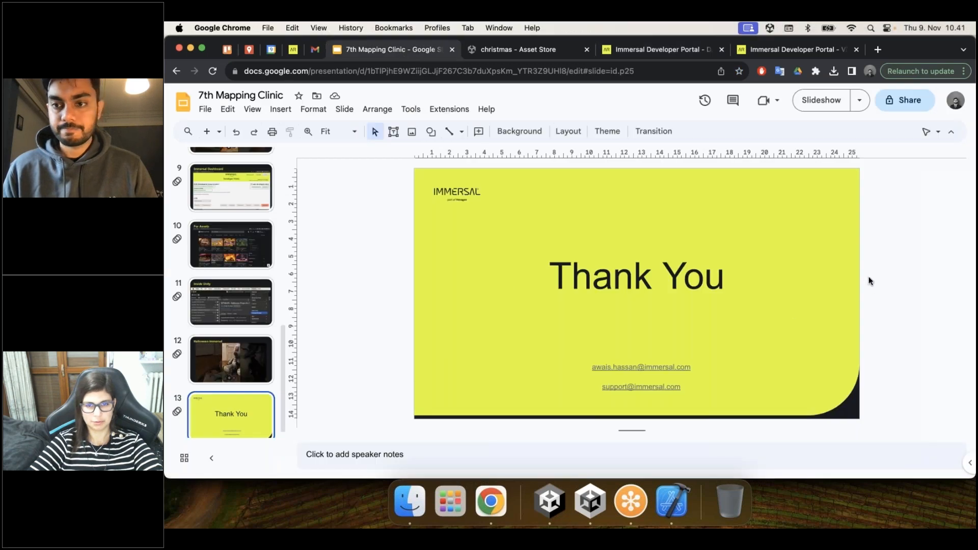